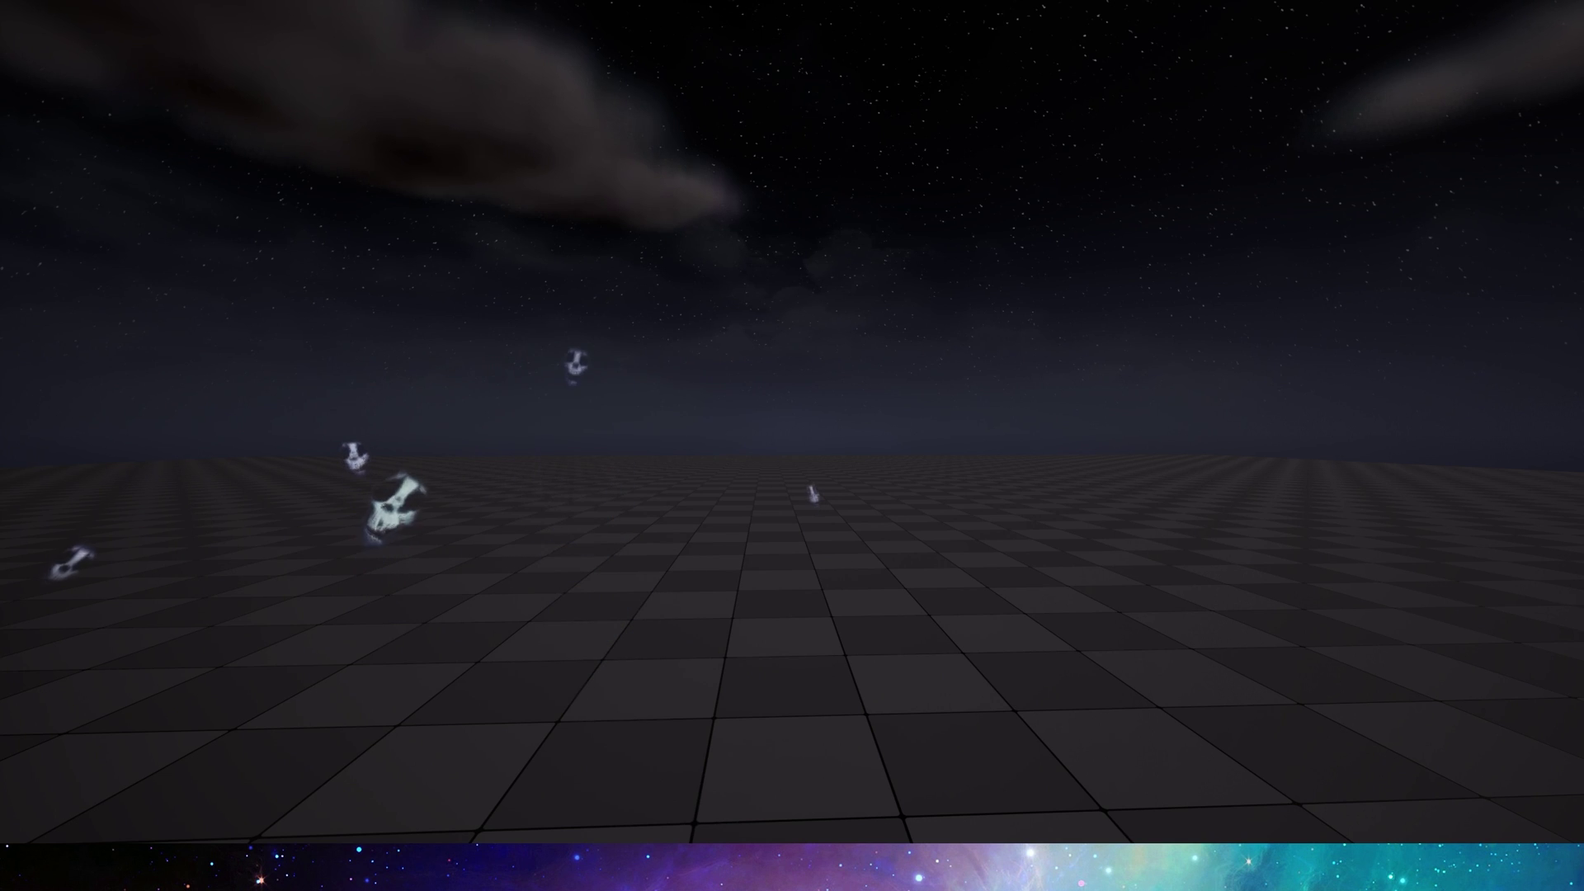
End the level preview and open the T_Ghost_Mask texture from the GhostFace folder
key(Escape)
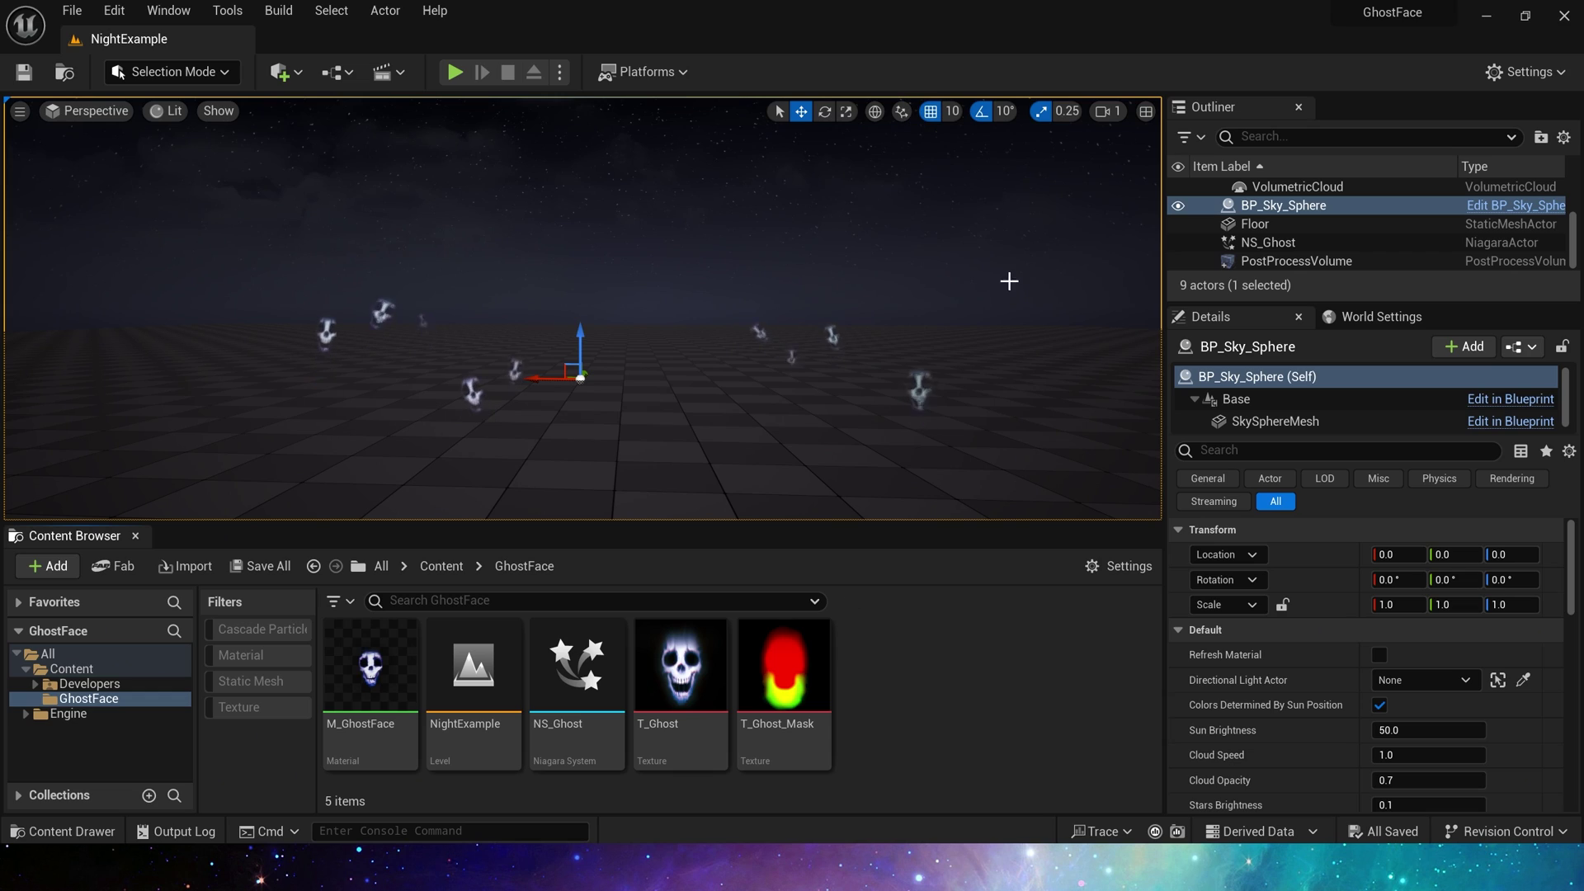
click(738, 690)
double_click(738, 693)
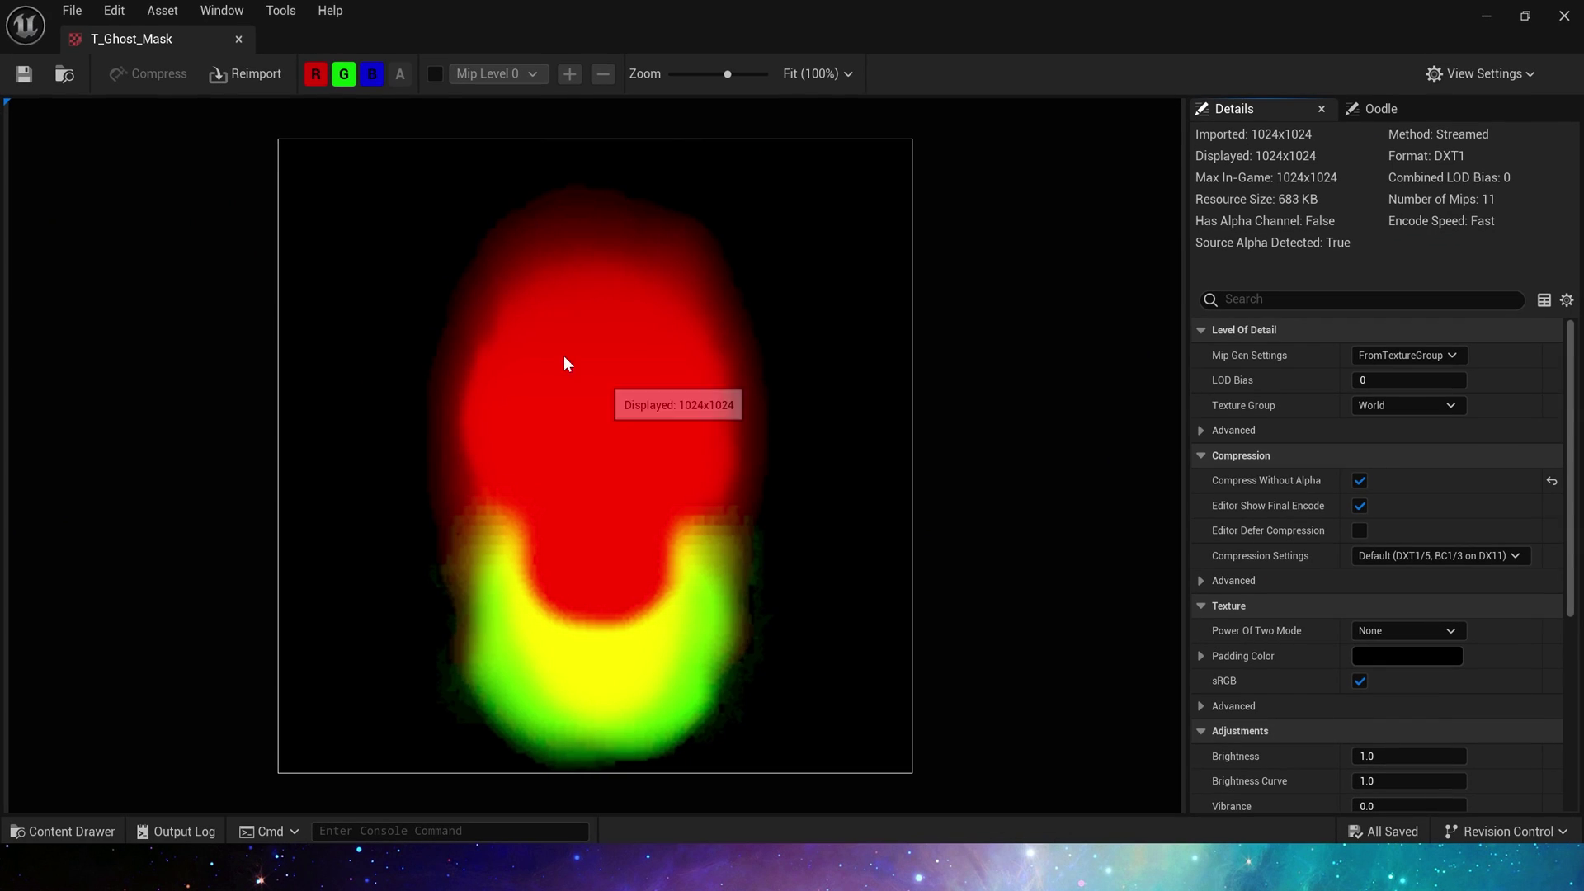
Examine the red and green channels of the T_Ghost_Mask texture individually and together, and close the texture
click(346, 75)
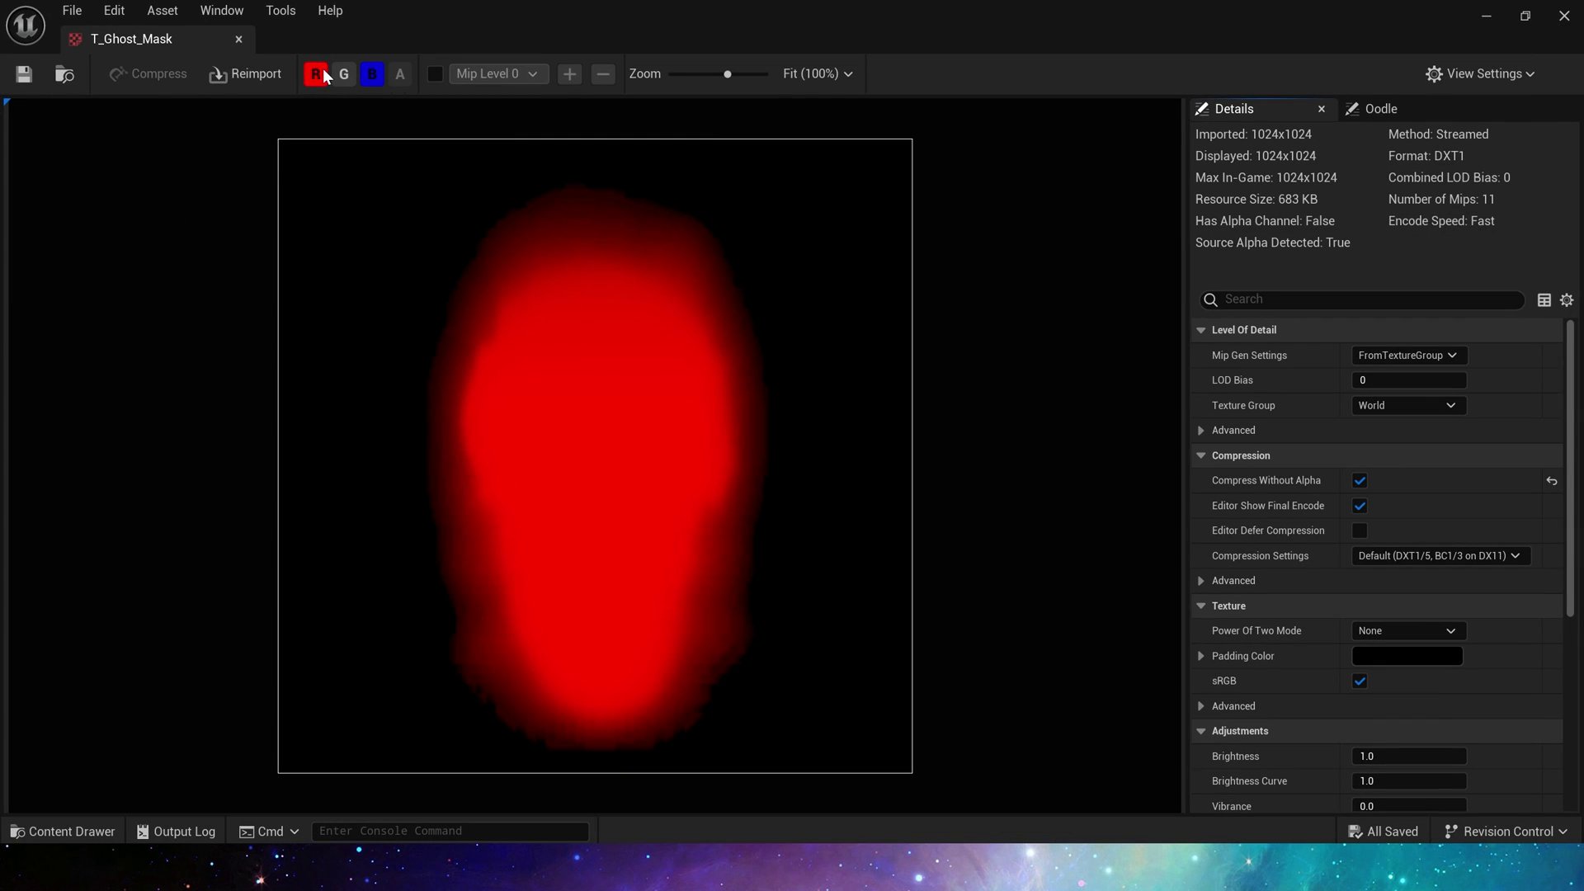
click(316, 74)
click(345, 76)
click(372, 84)
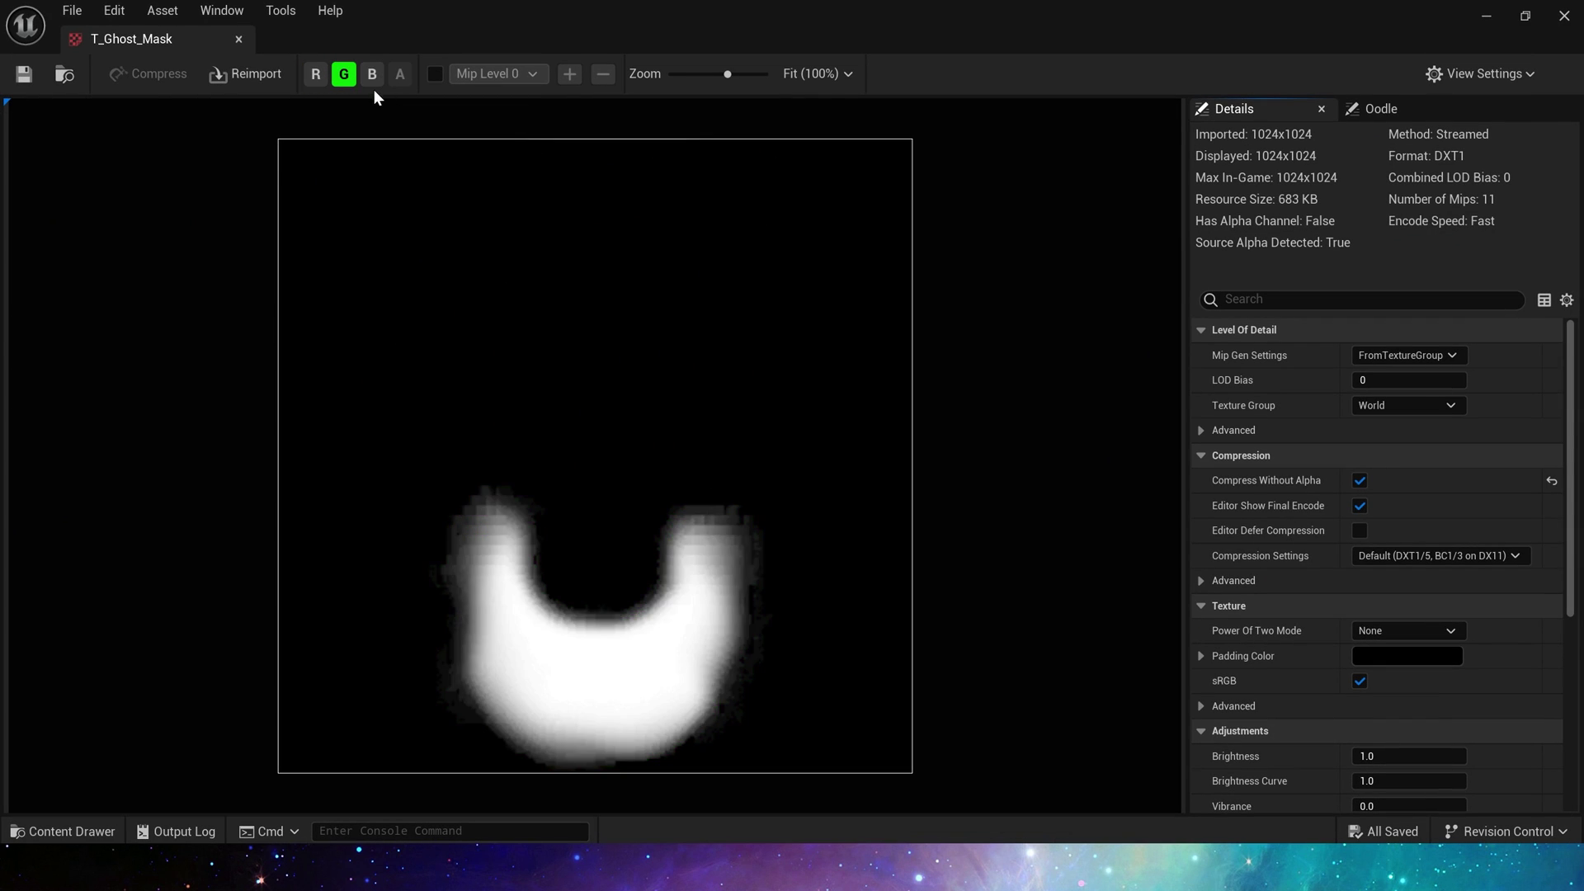
click(345, 79)
click(373, 80)
click(372, 76)
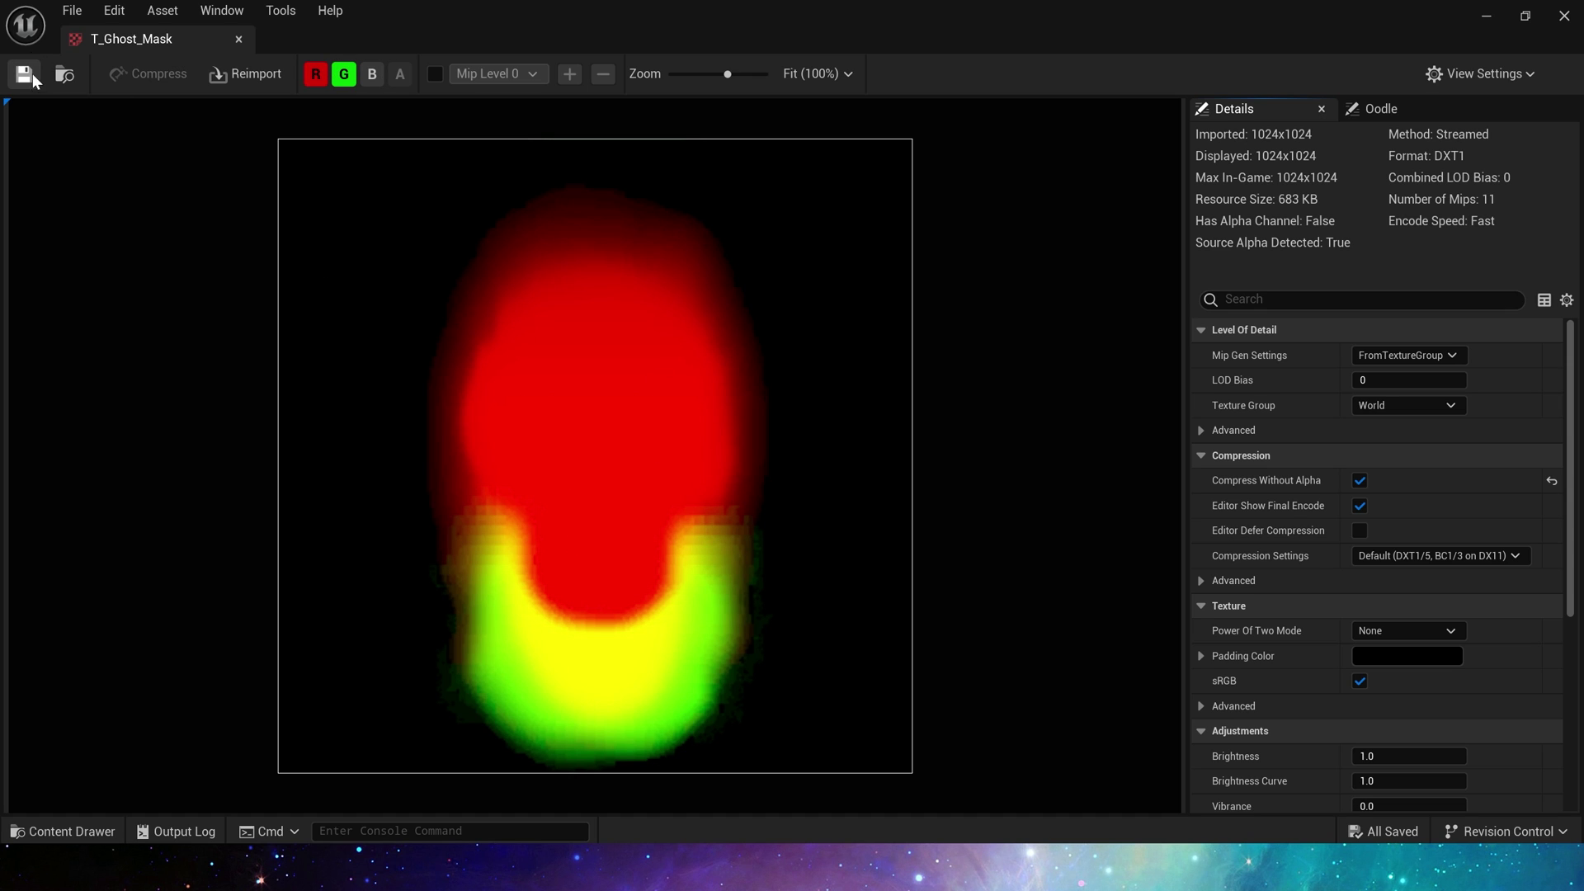
click(1581, 8)
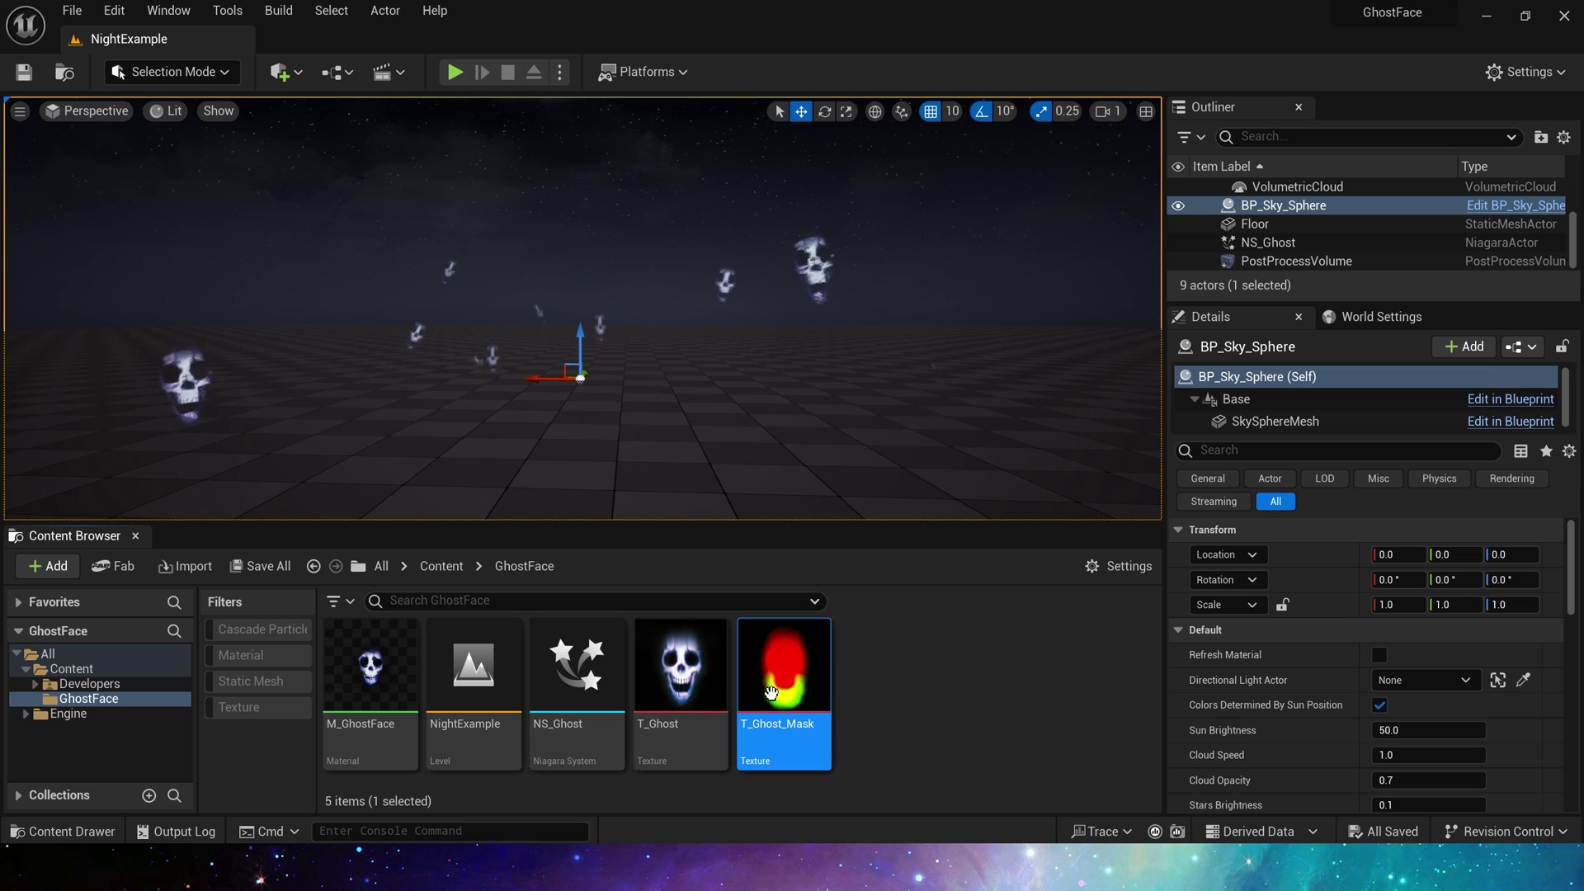
Open the M_GhostFace material and show its preview on a plane
mouse_move(834, 682)
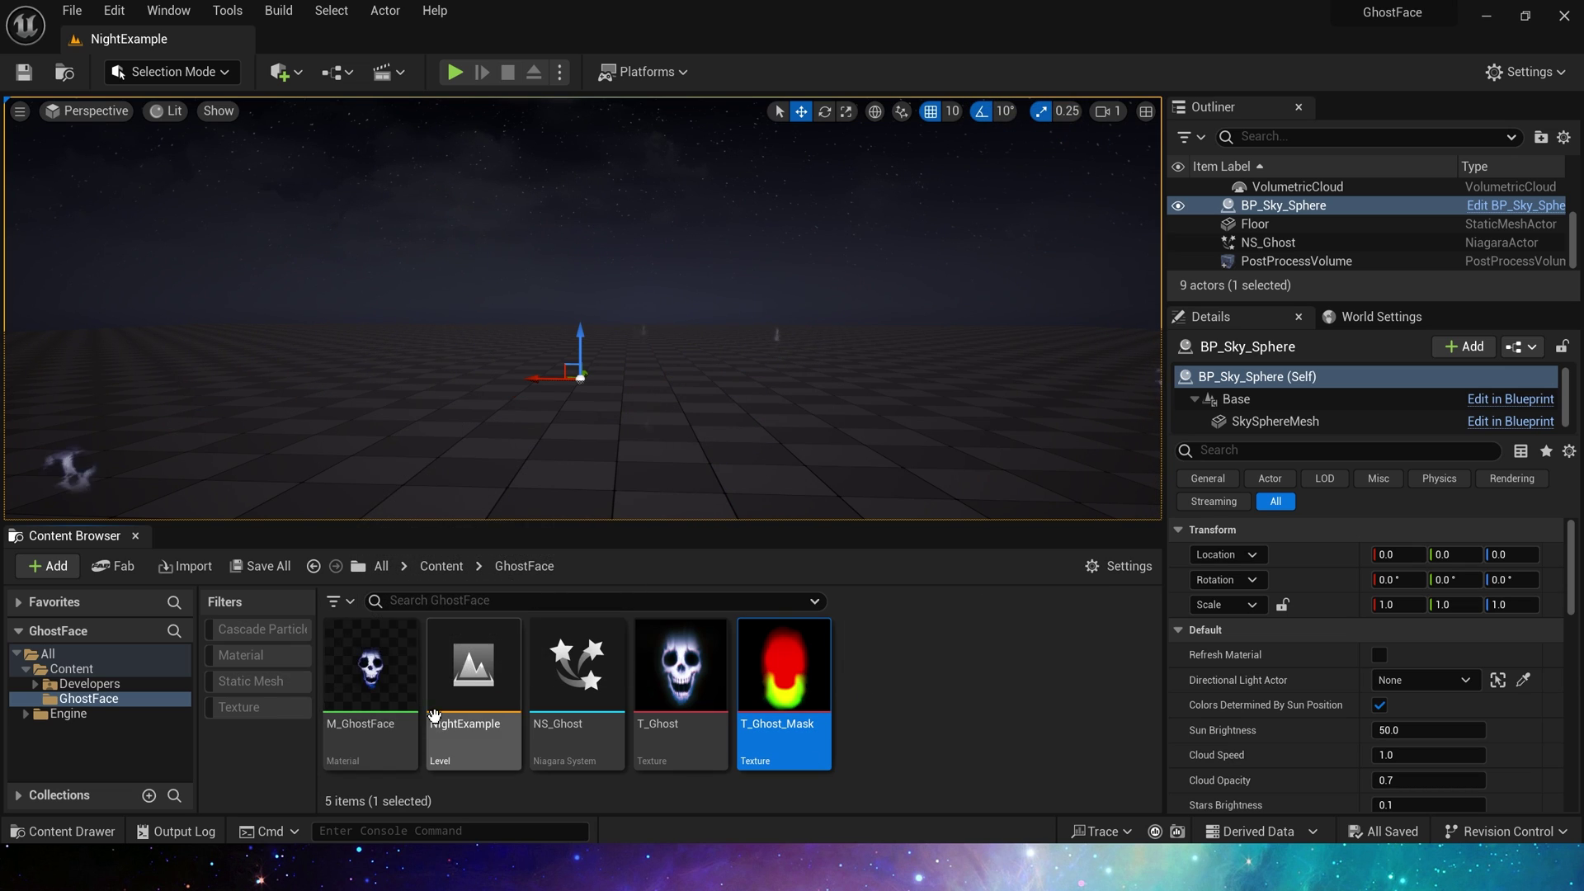
double_click(371, 668)
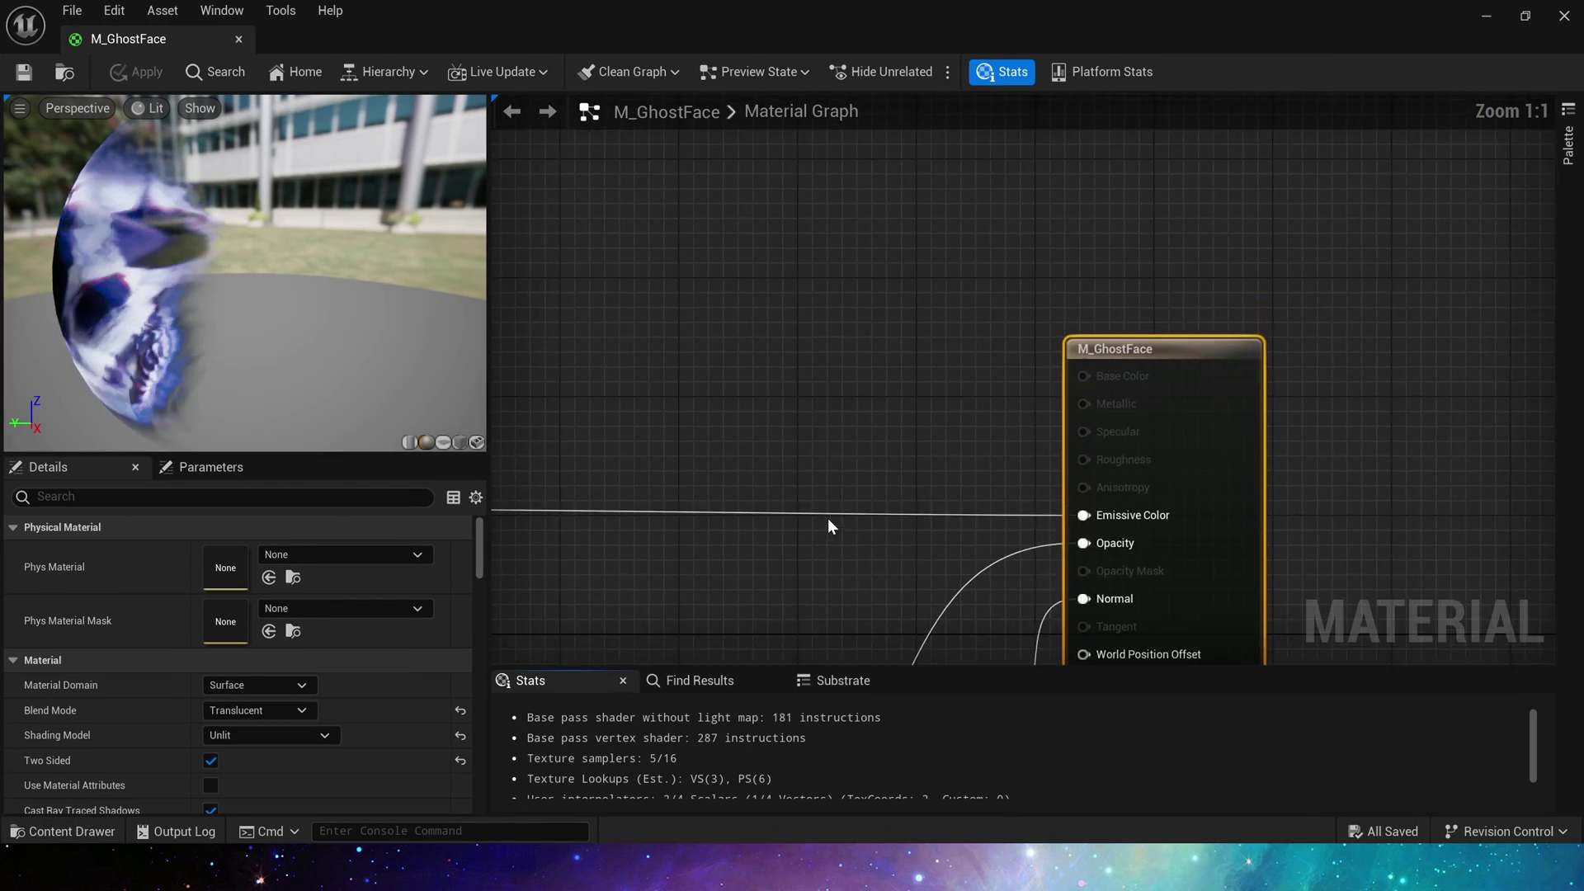
right_drag(831, 523, 929, 290)
scroll(178, 365, down, 5)
drag(179, 364, 258, 284)
click(443, 443)
Follow the opacity branch of the material graph back and go to the declaration of the Shape_Face reroute
right_drag(537, 520, 927, 368)
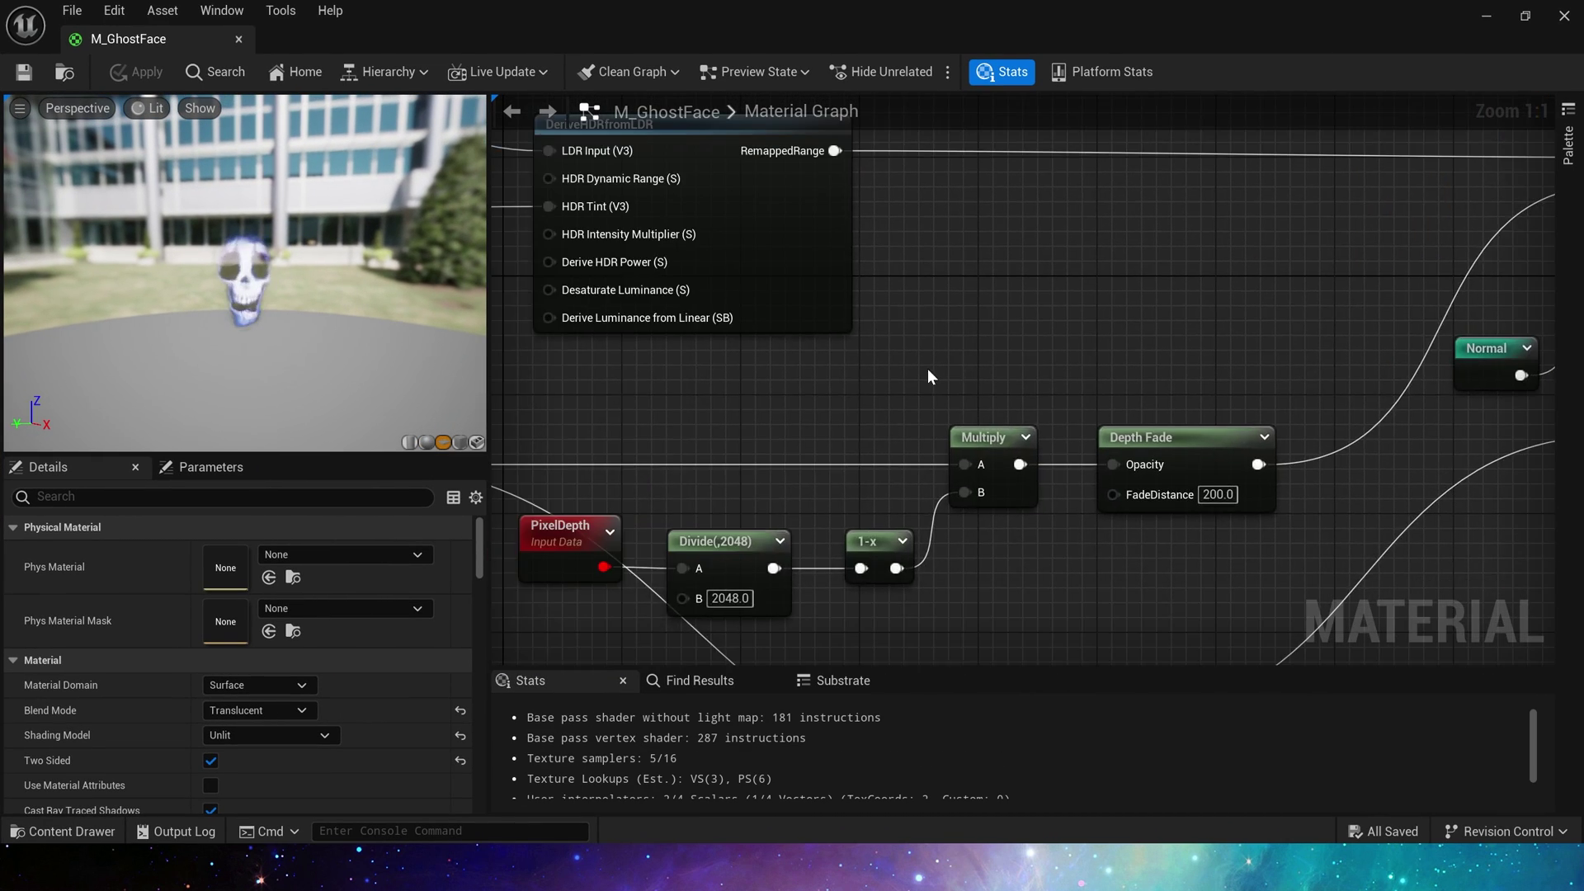
right_drag(704, 326, 926, 476)
scroll(925, 476, down, 2)
right_drag(556, 348, 913, 364)
right_drag(653, 224, 844, 498)
double_click(795, 368)
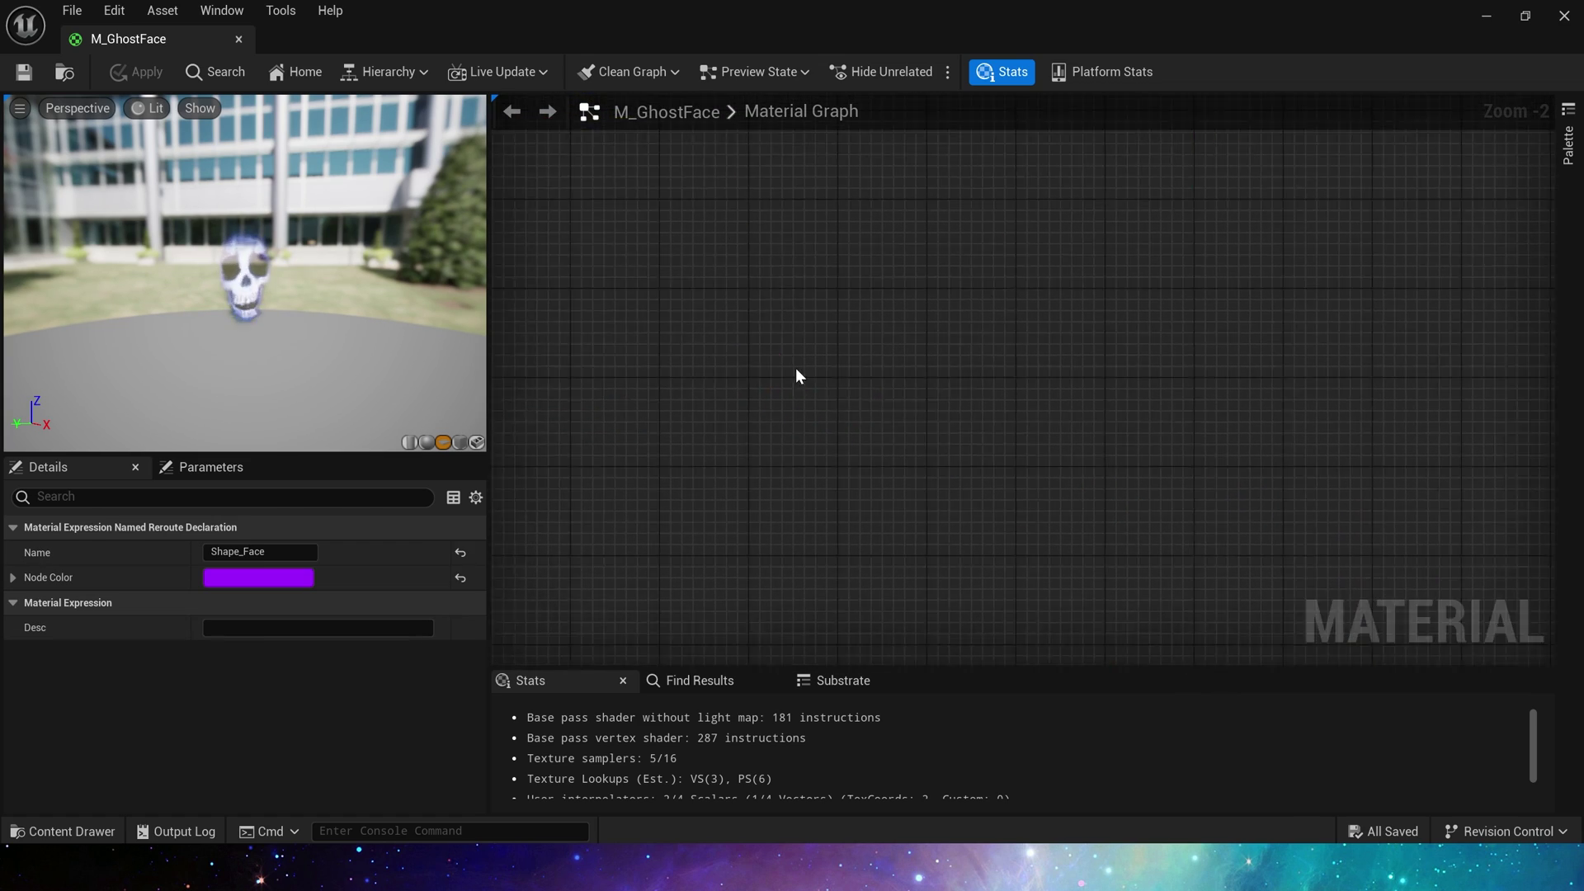
Trace the Shape_Face nodes back and go to the declaration of the TexCoord reroute
scroll(835, 291, down, 2)
right_drag(536, 388, 944, 383)
scroll(924, 392, up, 3)
double_click(894, 408)
scroll(893, 409, down, 2)
right_drag(646, 317, 808, 224)
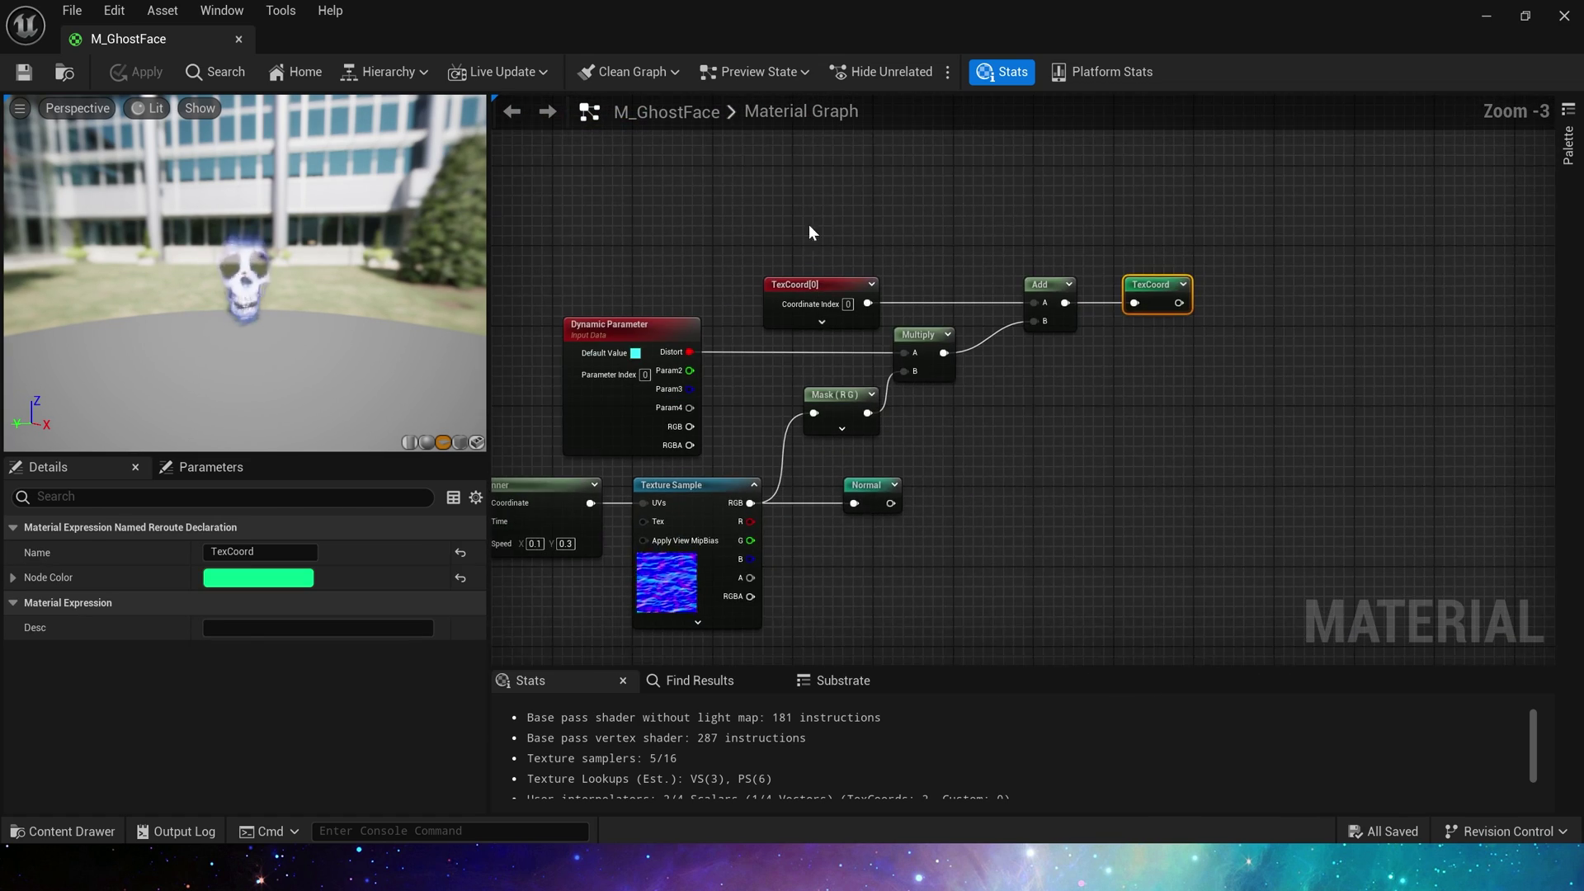
Examine the UV distortion node group feeding the TexCoord and Normal reroutes, including its upper TexCoord node
right_drag(528, 256, 775, 174)
drag(571, 175, 1420, 540)
click(1326, 412)
right_drag(1302, 357, 1204, 464)
scroll(970, 304, up, 3)
click(970, 305)
right_drag(917, 285, 957, 131)
scroll(1206, 224, down, 2)
right_drag(1206, 239, 1265, 178)
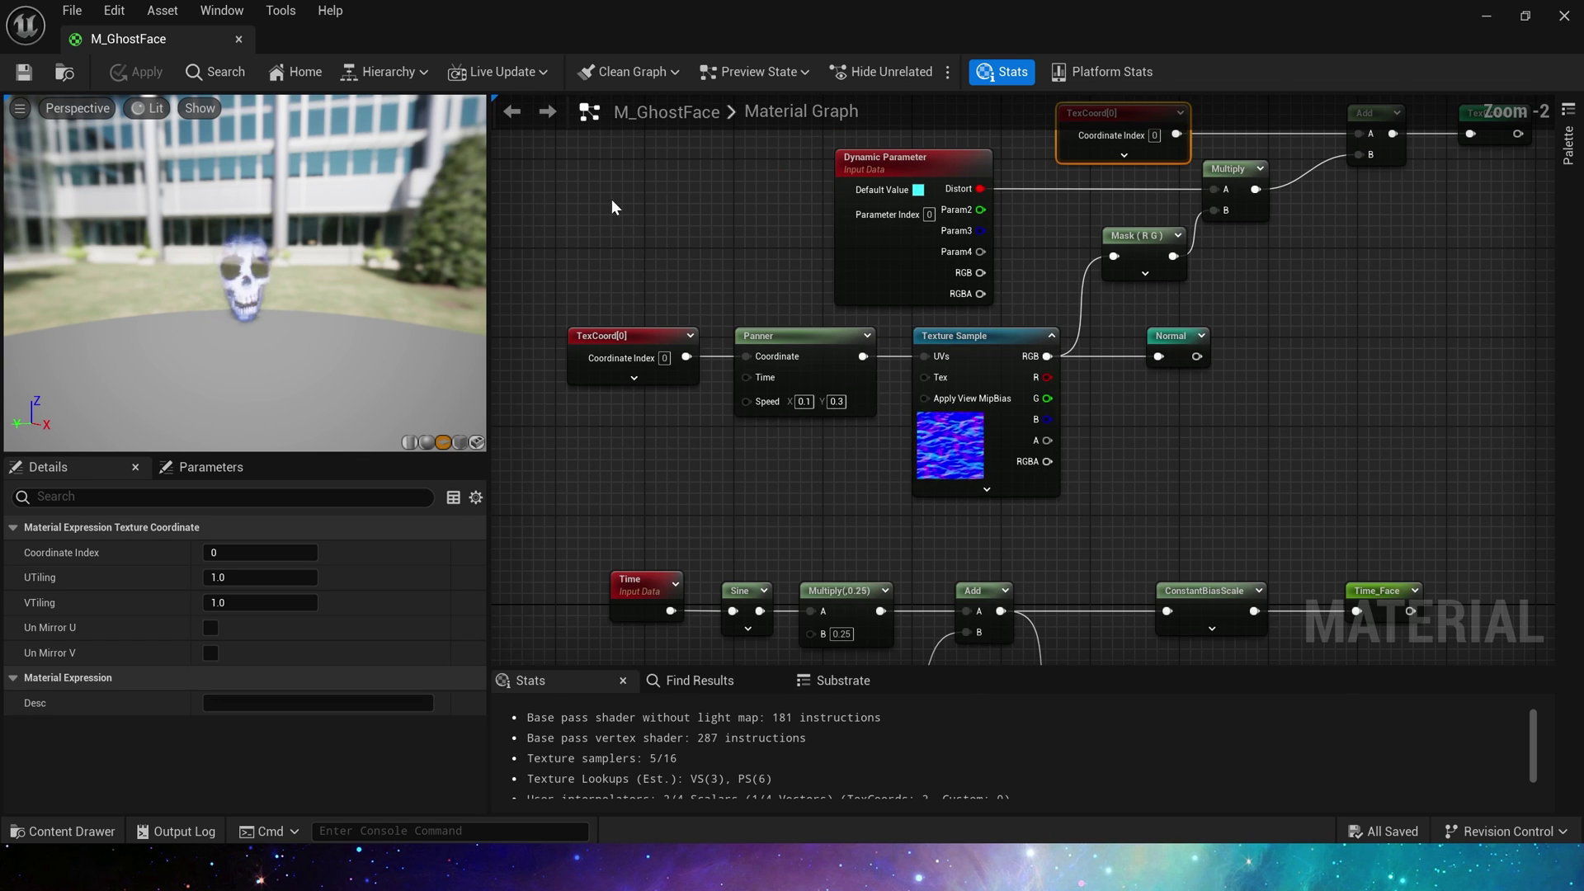
drag(612, 202, 1347, 496)
click(1199, 502)
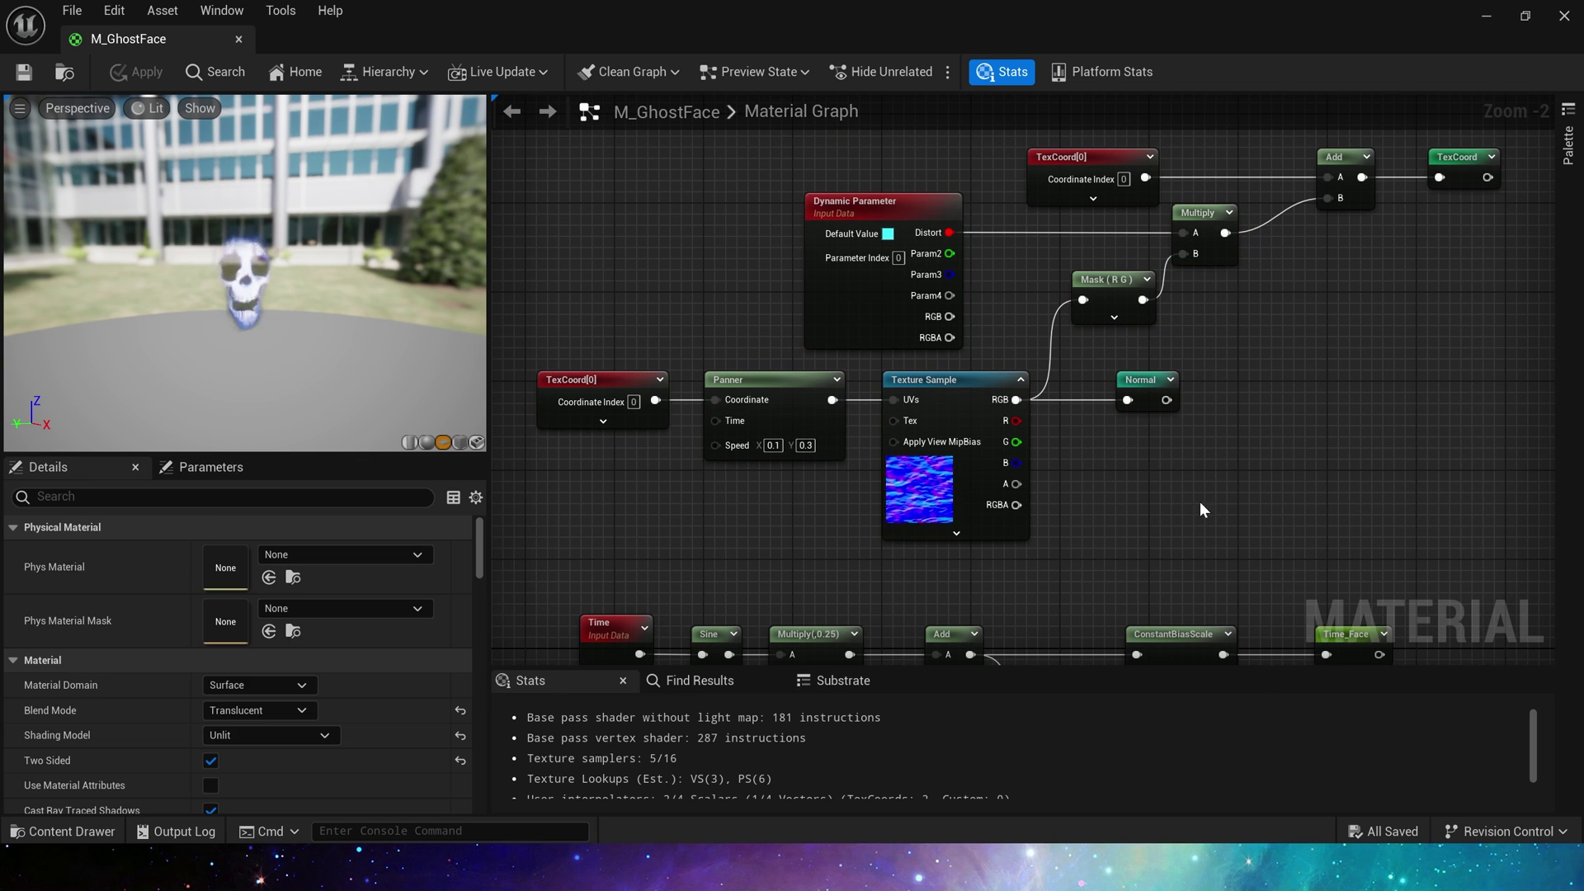
Inspect the texture used by the distortion's Texture Sample and the channels kept by the Mask node
click(891, 517)
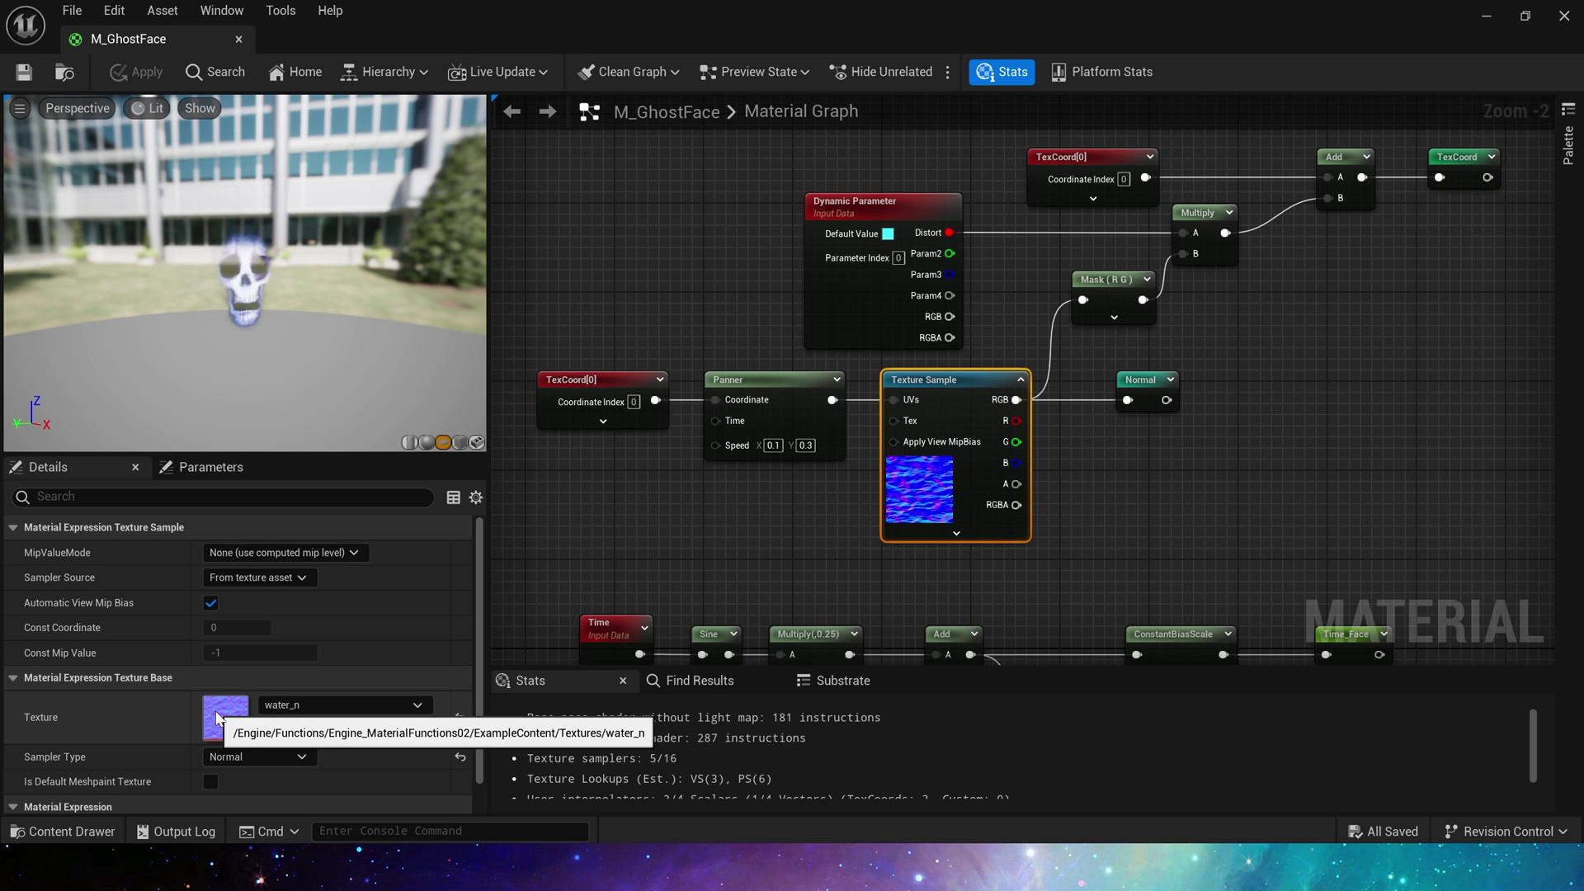
click(1134, 314)
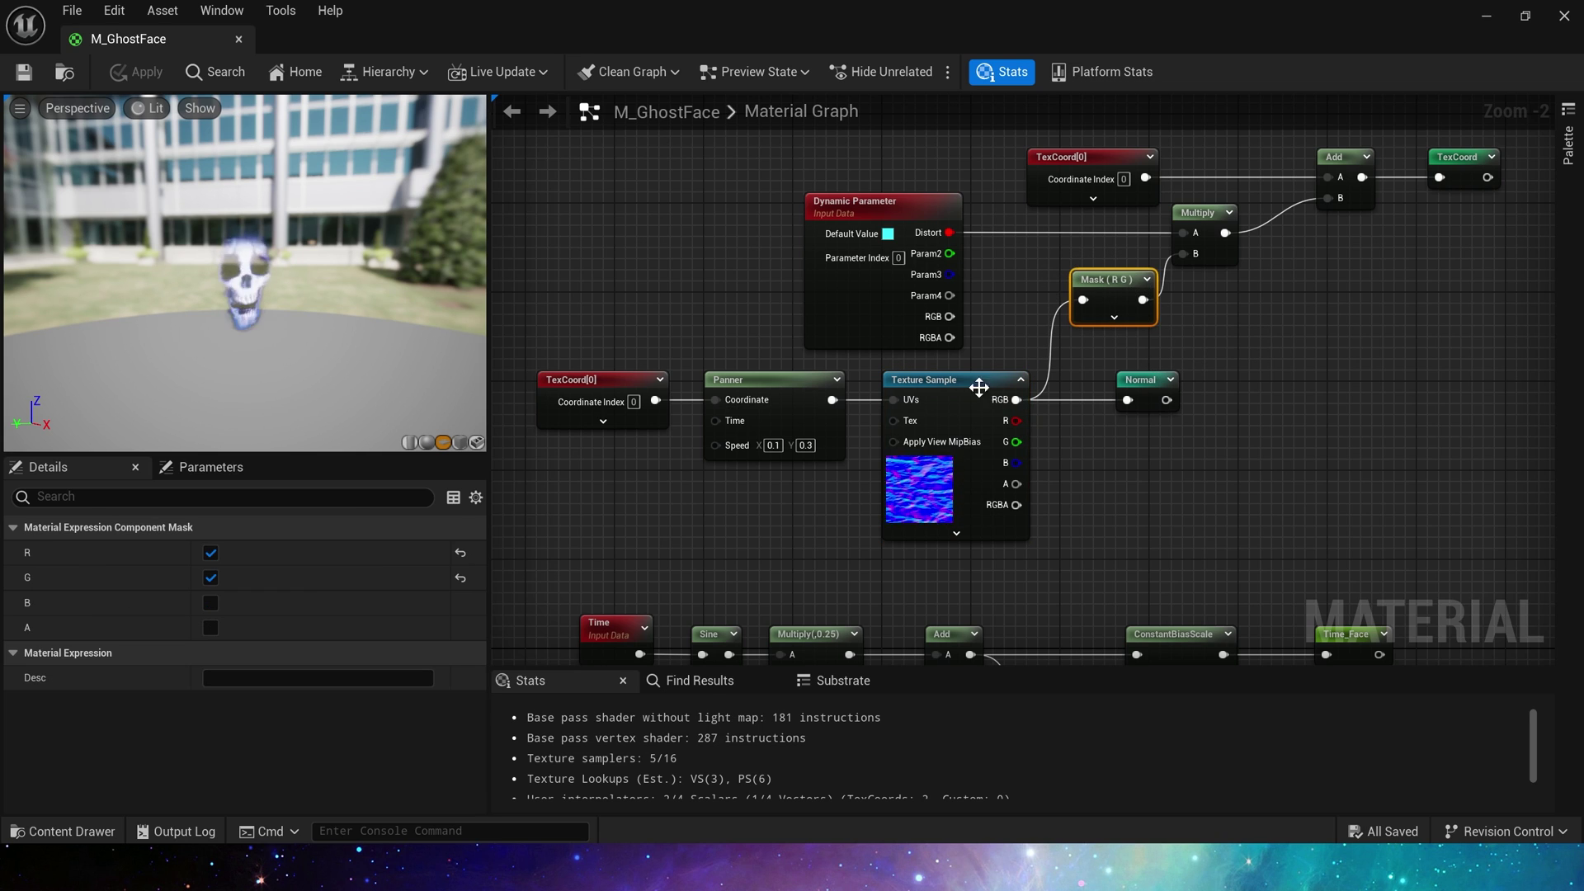
right_drag(683, 320, 668, 376)
drag(554, 202, 1420, 610)
click(1176, 520)
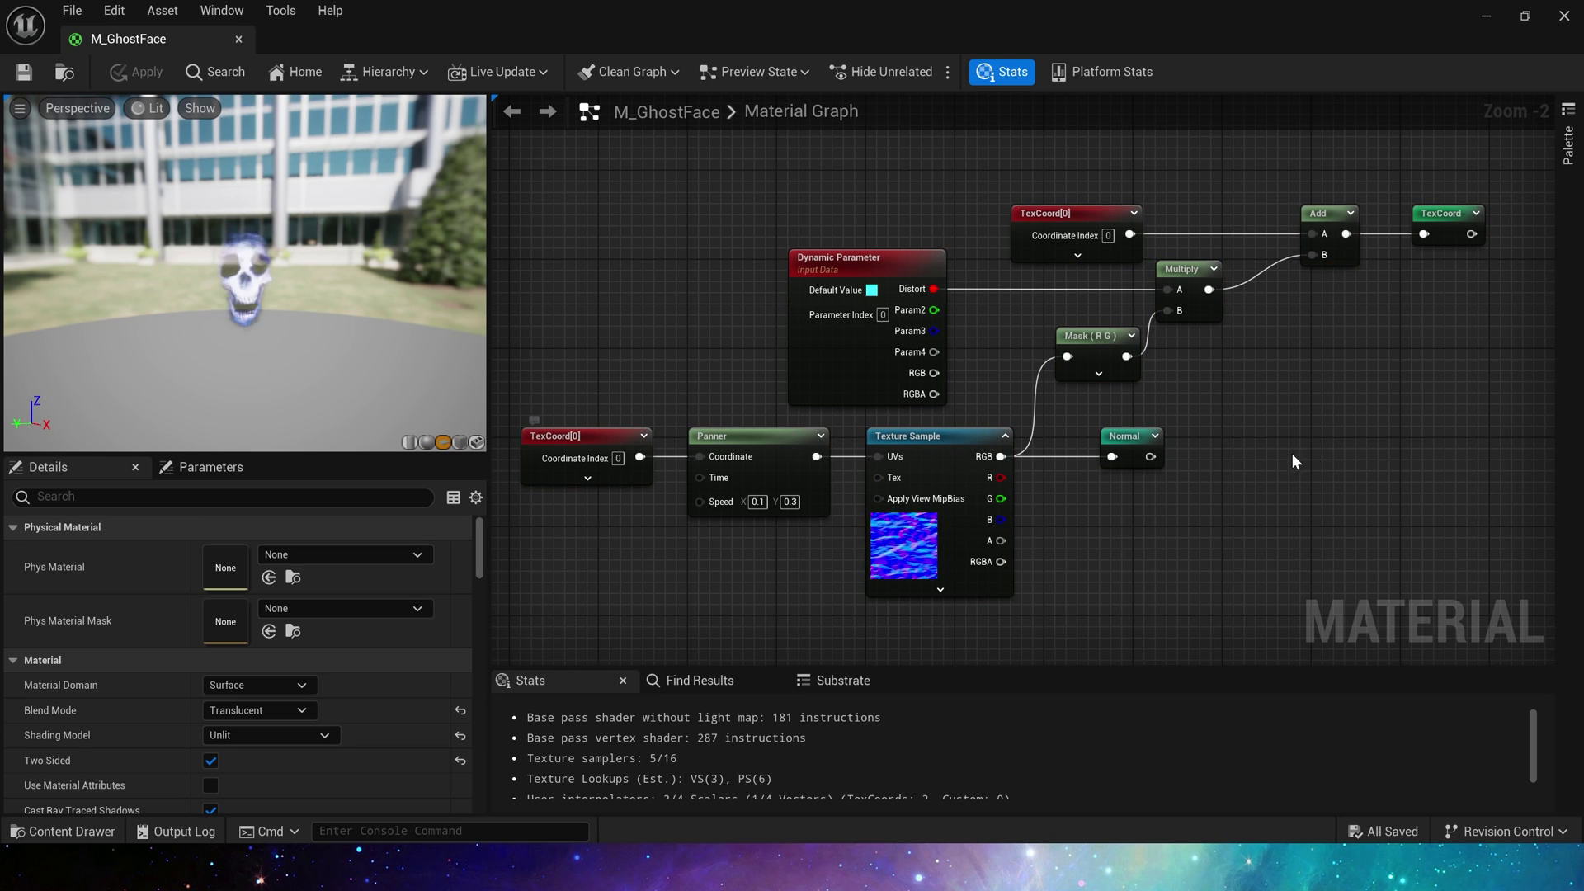
Inspect the tiling of the TexCoord before the Panner, the Panner's speed and the Texture Sample settings
click(573, 430)
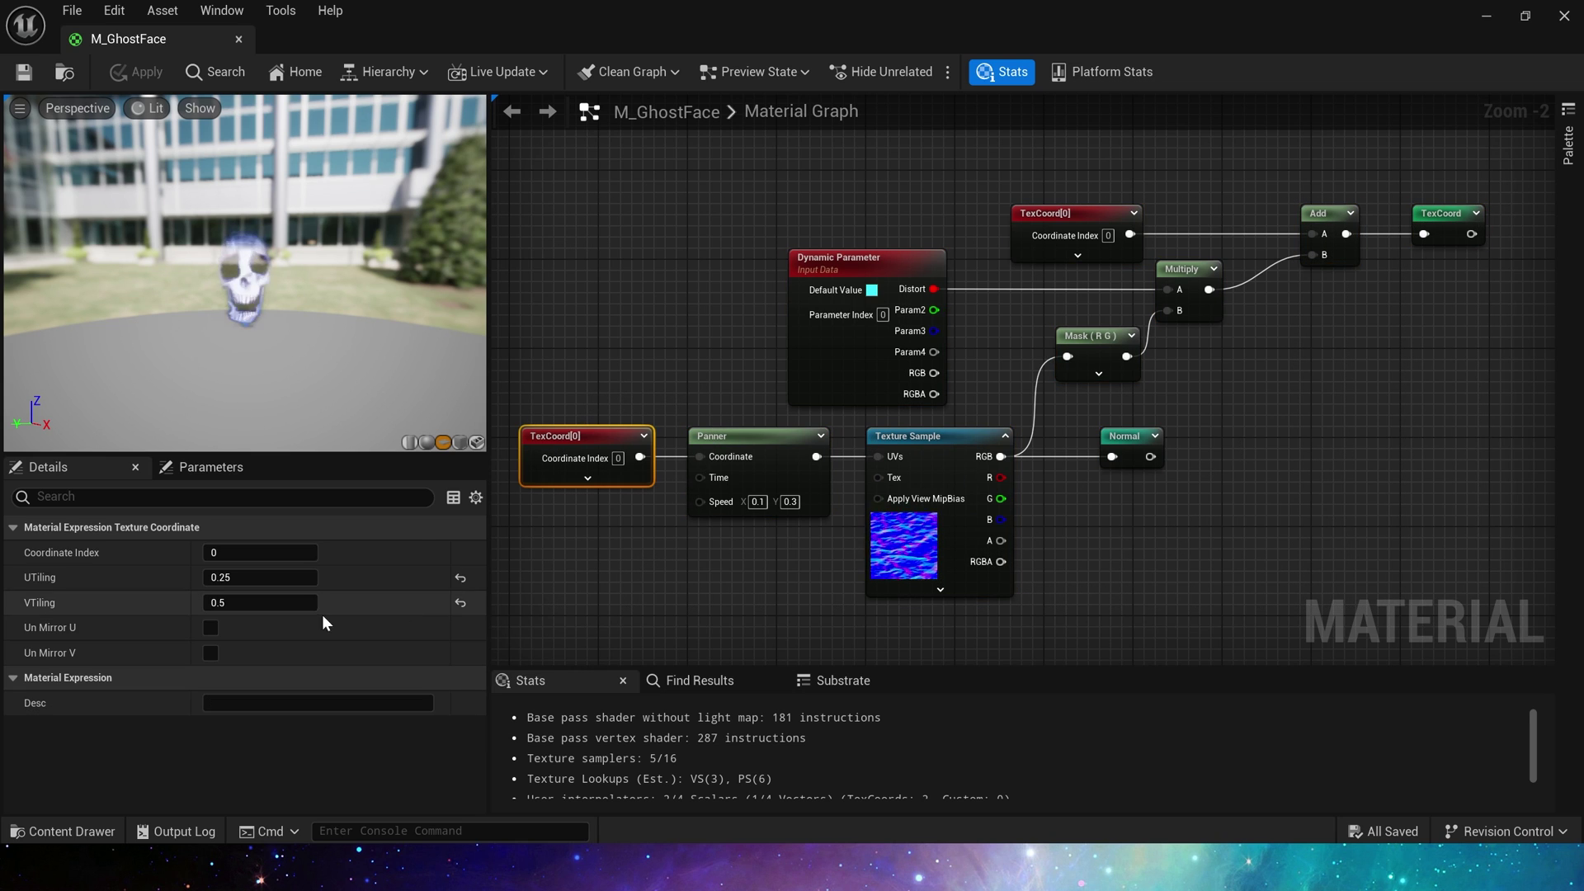
drag(854, 463, 932, 459)
click(582, 434)
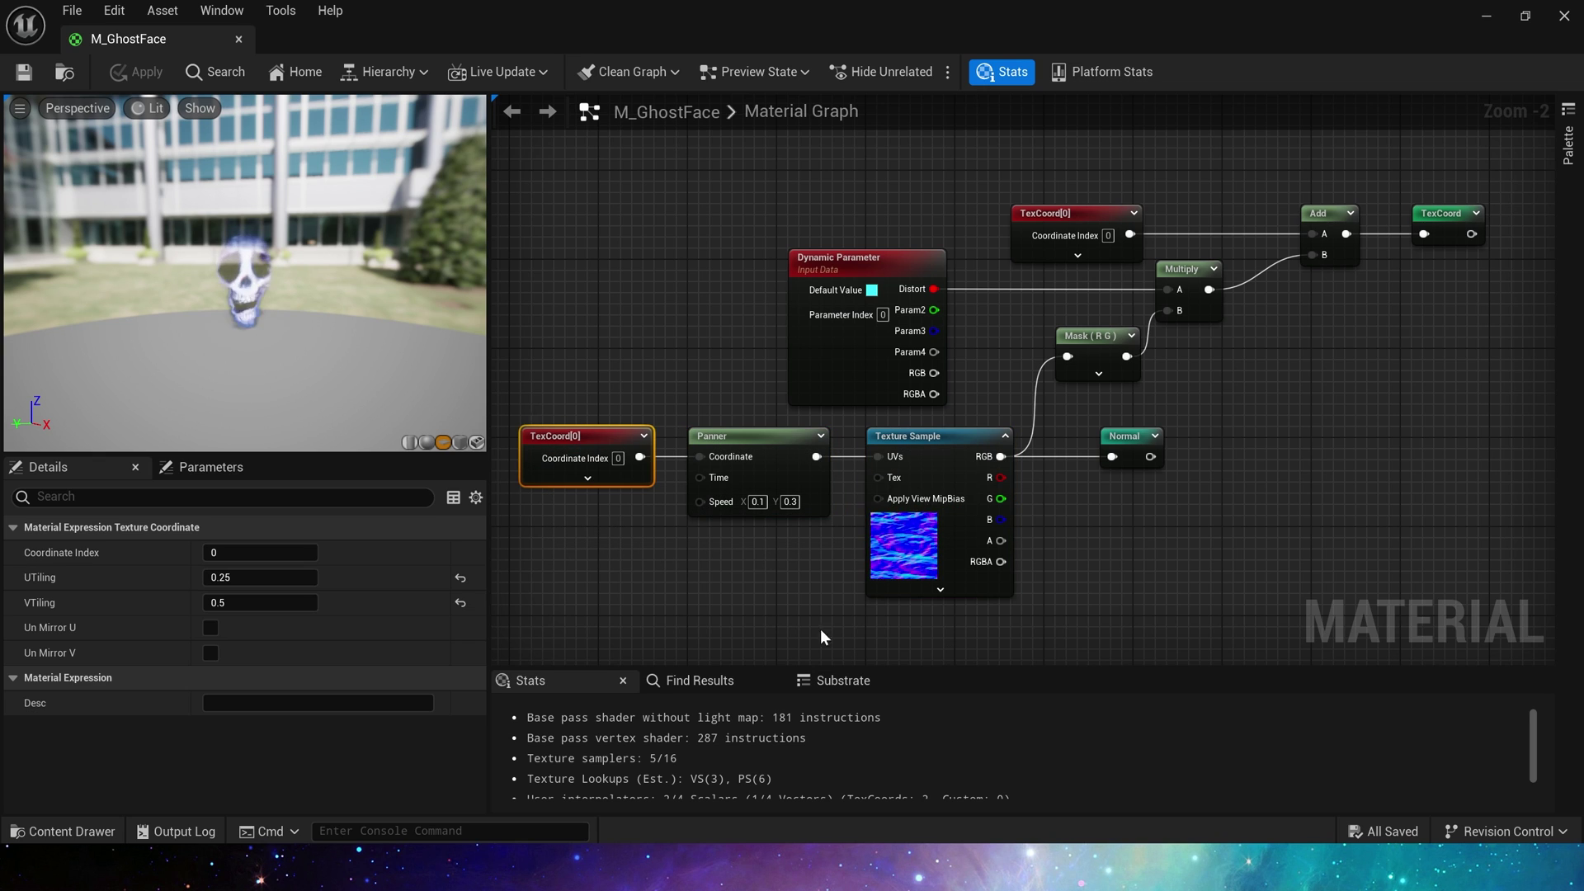
click(788, 549)
click(757, 482)
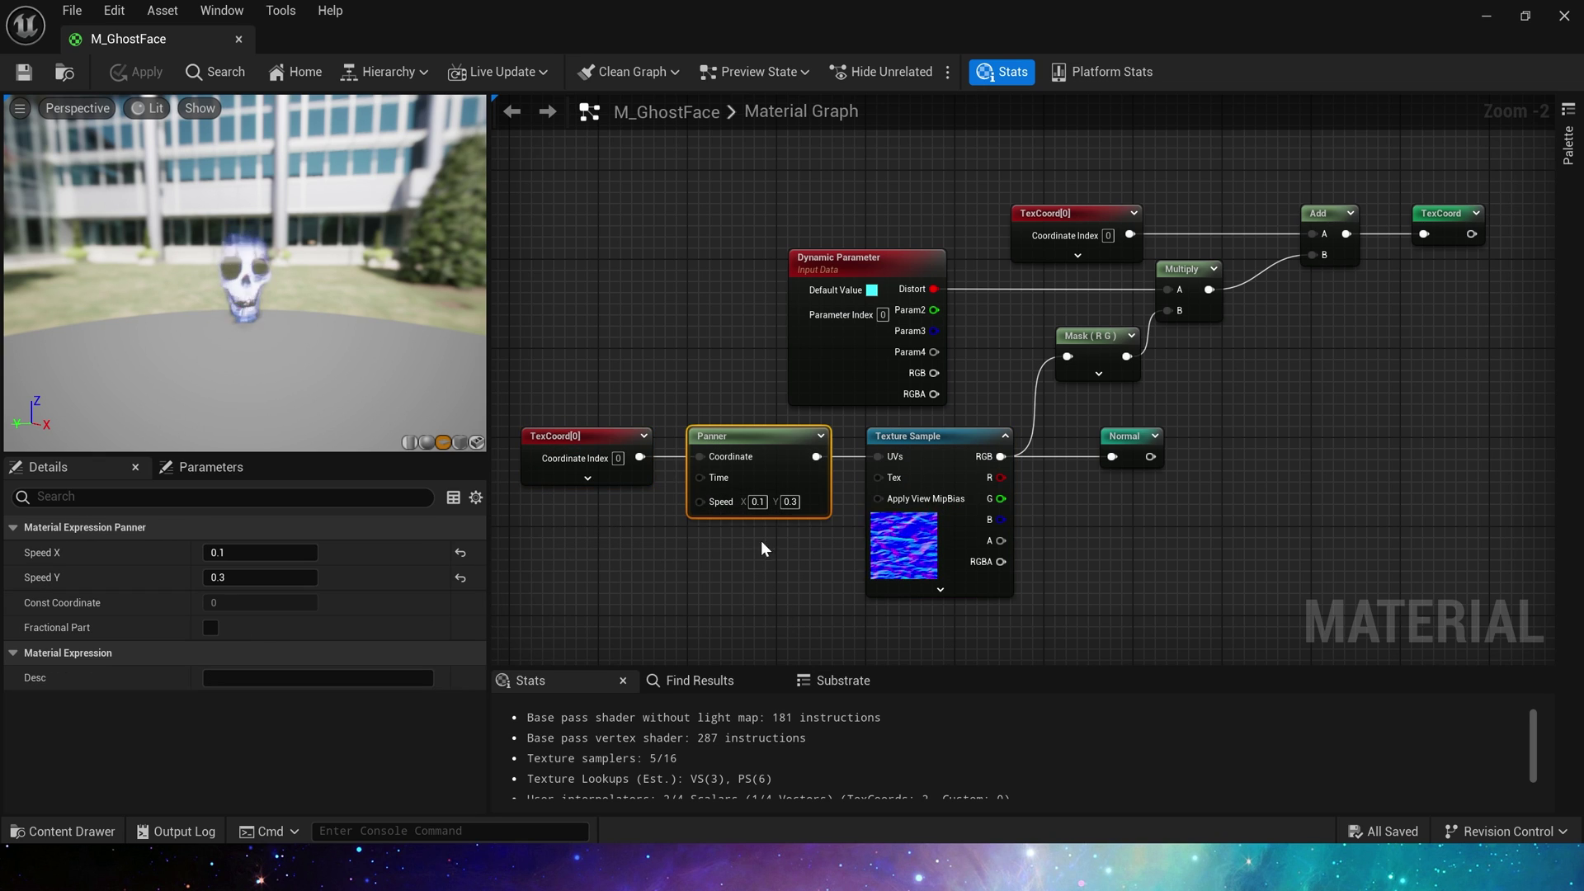
click(898, 559)
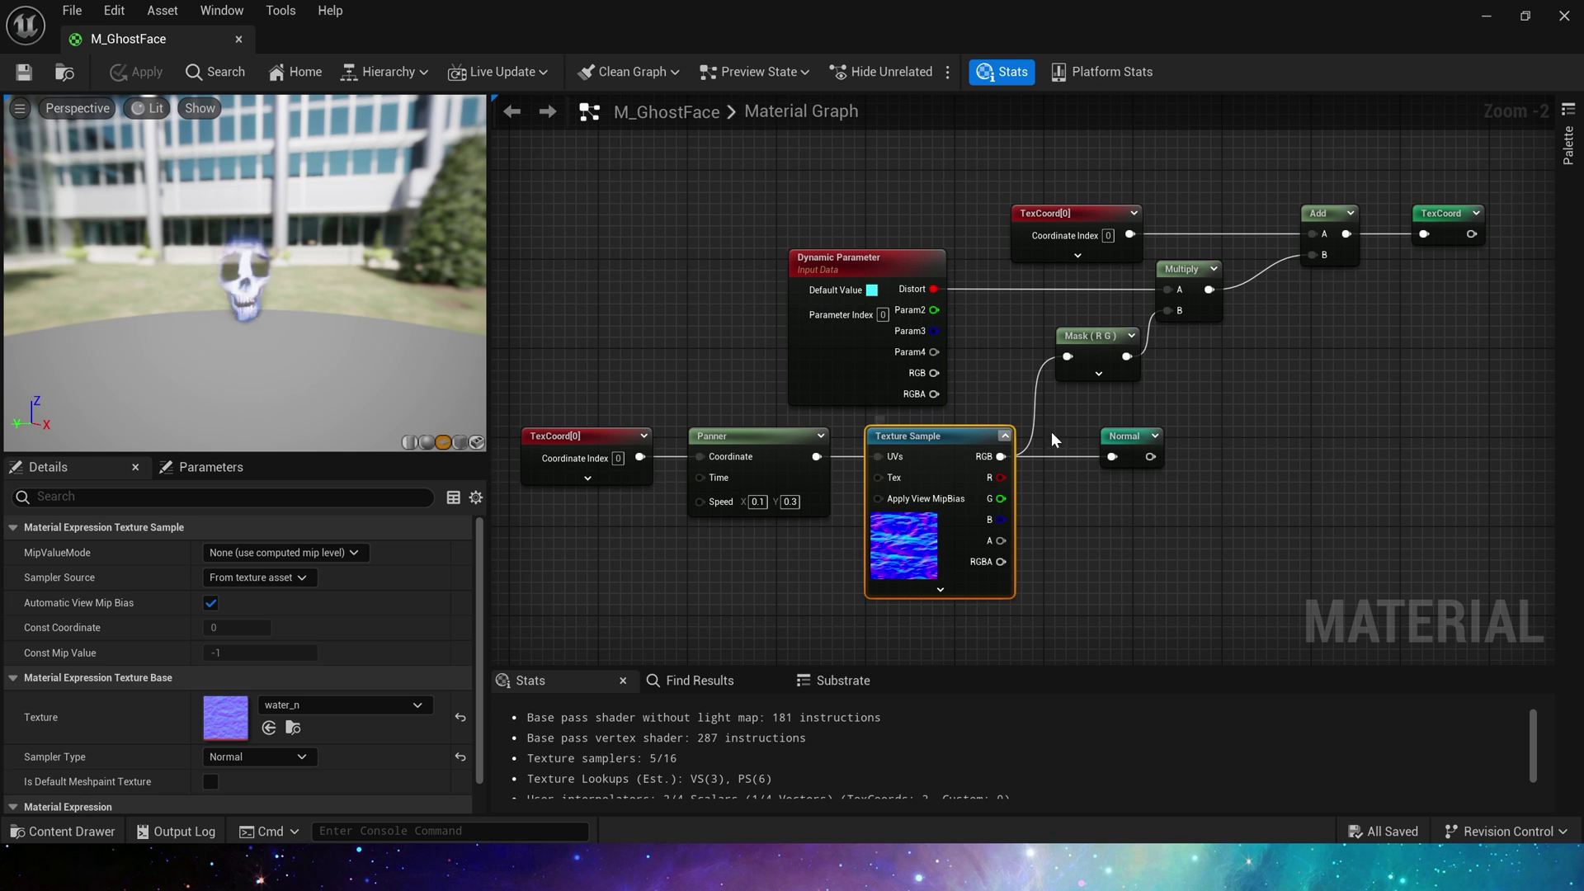
Inspect the TexCoord node feeding the Add and the Dynamic Parameter's Distort default value
click(838, 364)
shift+click(1056, 216)
right_drag(937, 146, 881, 152)
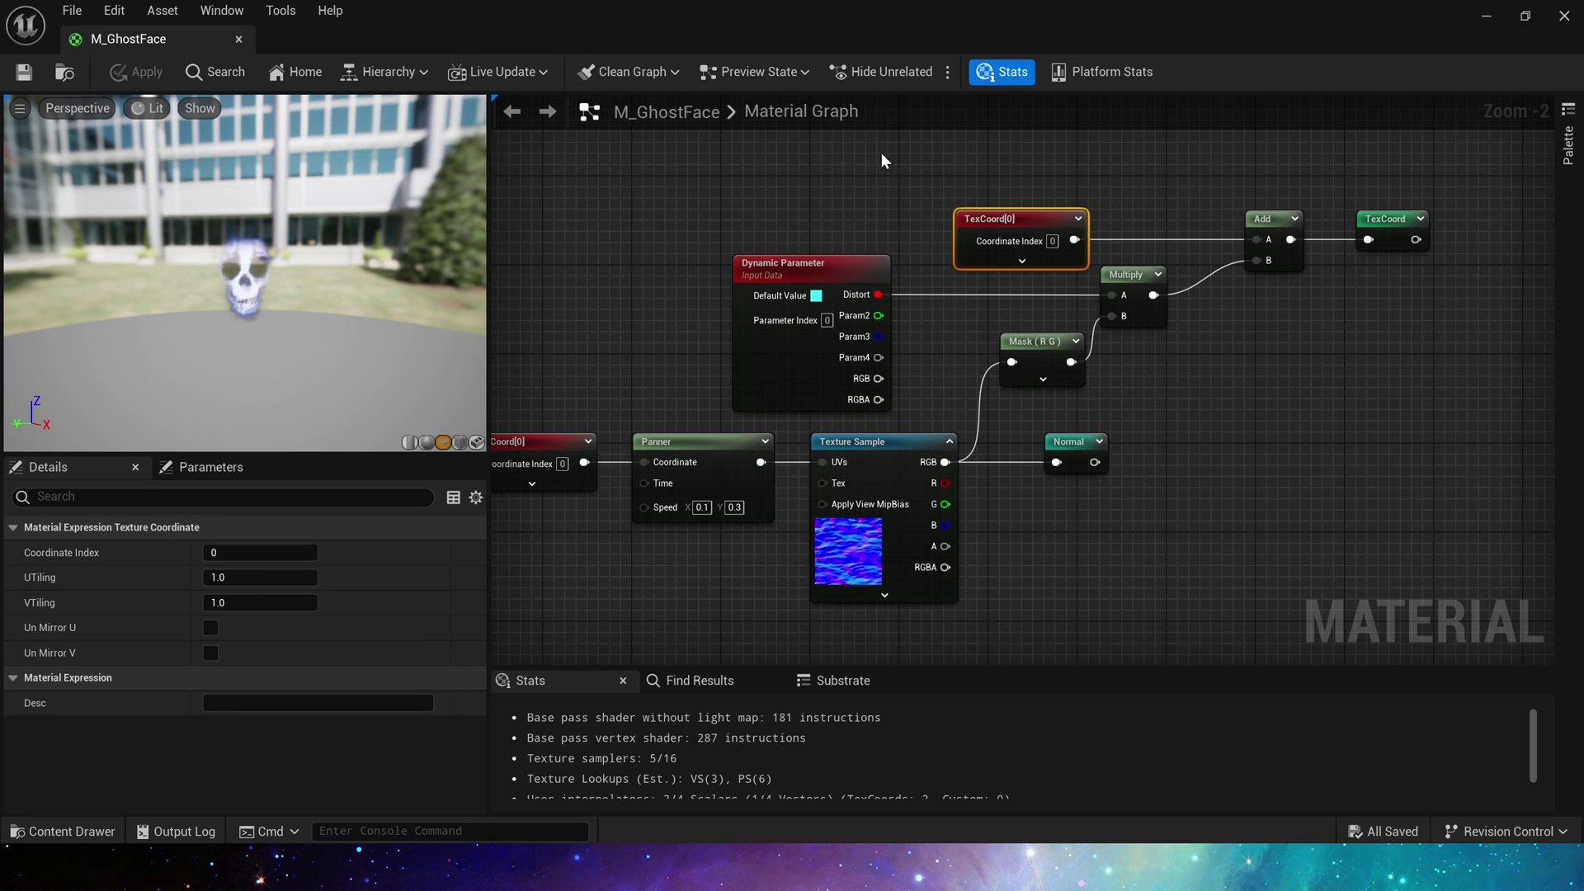
click(1069, 268)
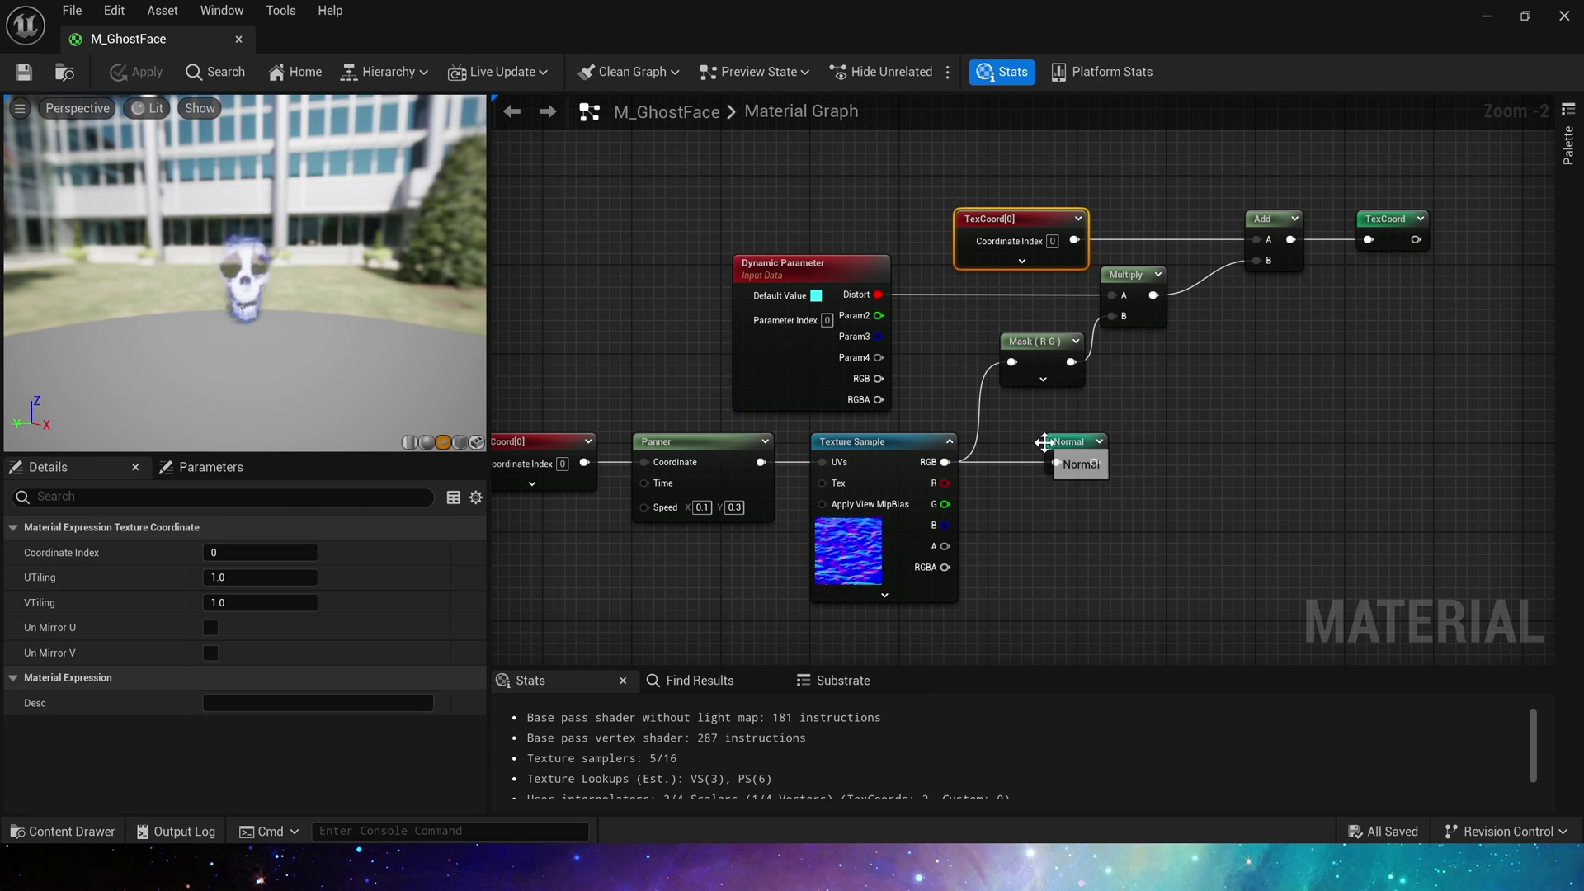
click(780, 272)
drag(925, 424, 924, 423)
click(914, 396)
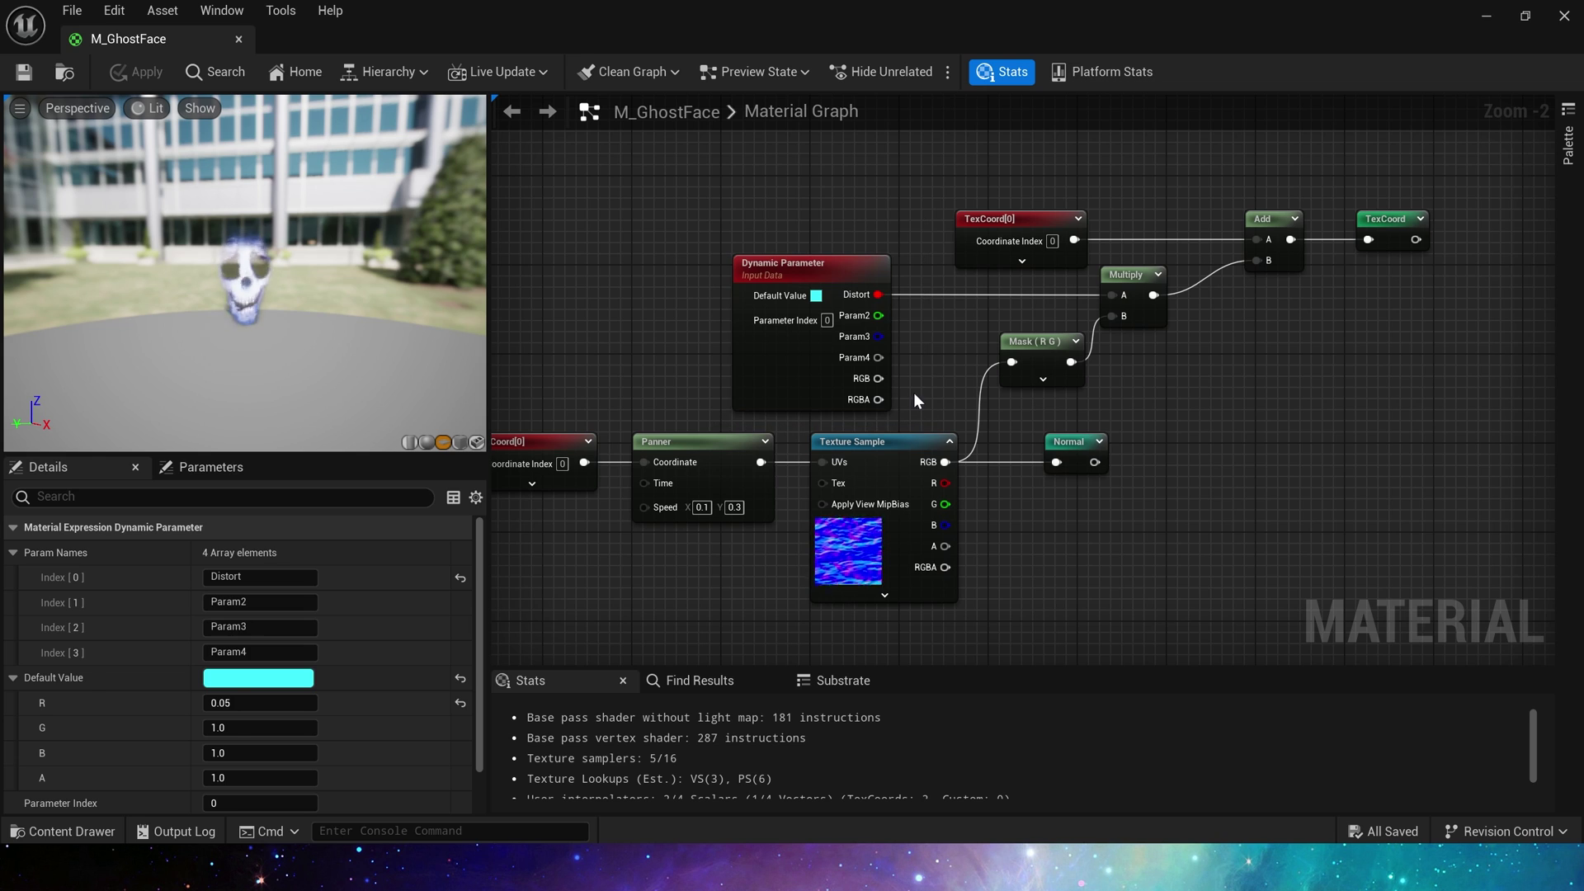
drag(718, 220, 858, 357)
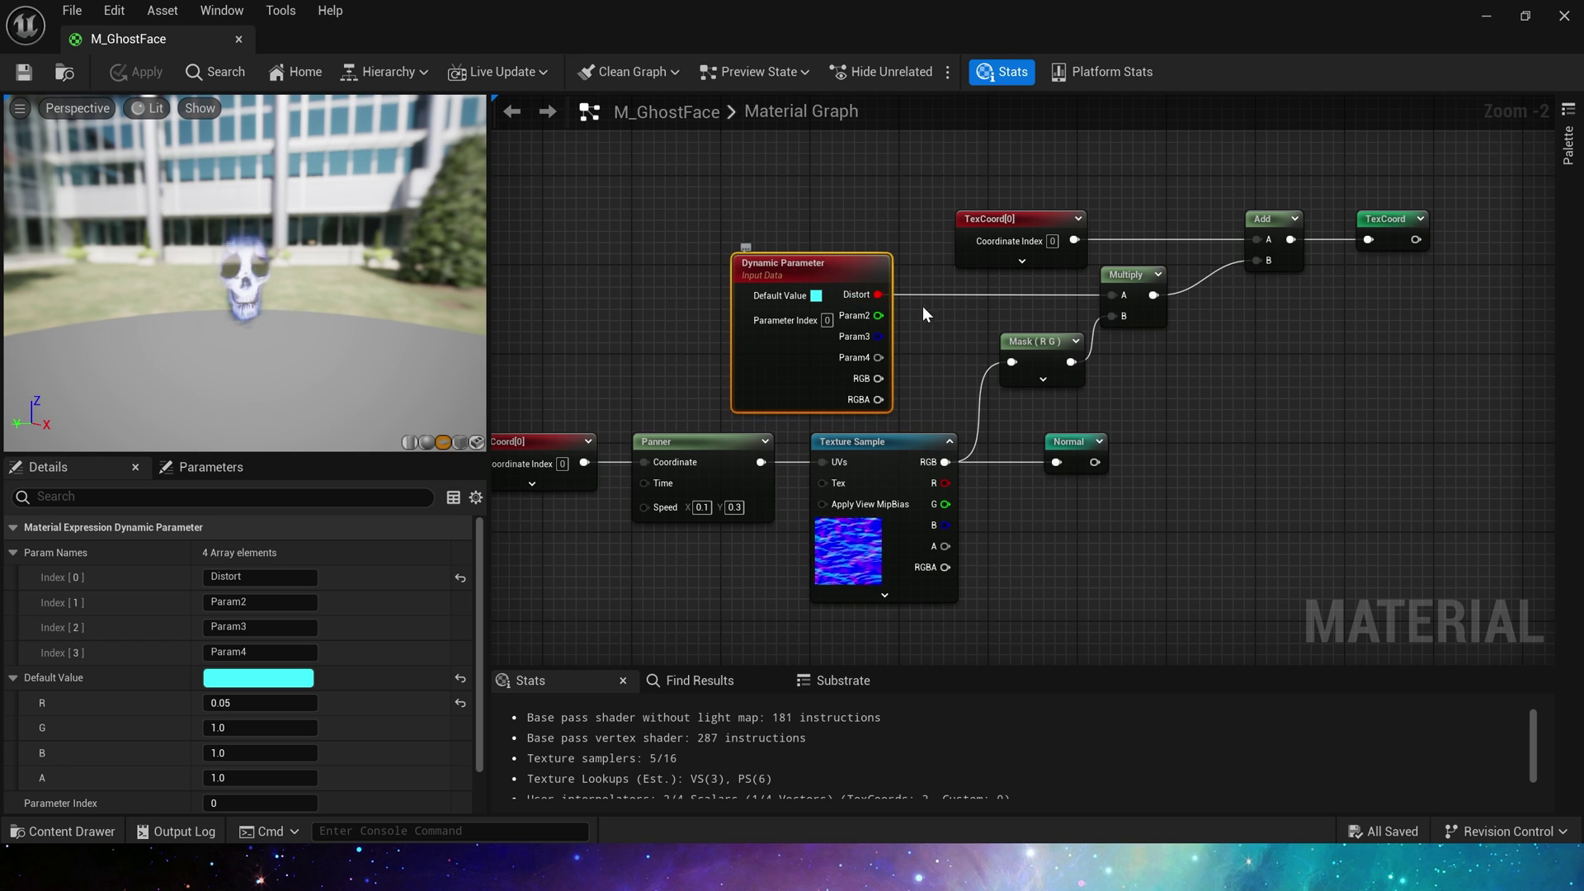
Follow the Normal reroute to its use at the material output and return to its declaration
right_drag(982, 467, 904, 407)
click(913, 470)
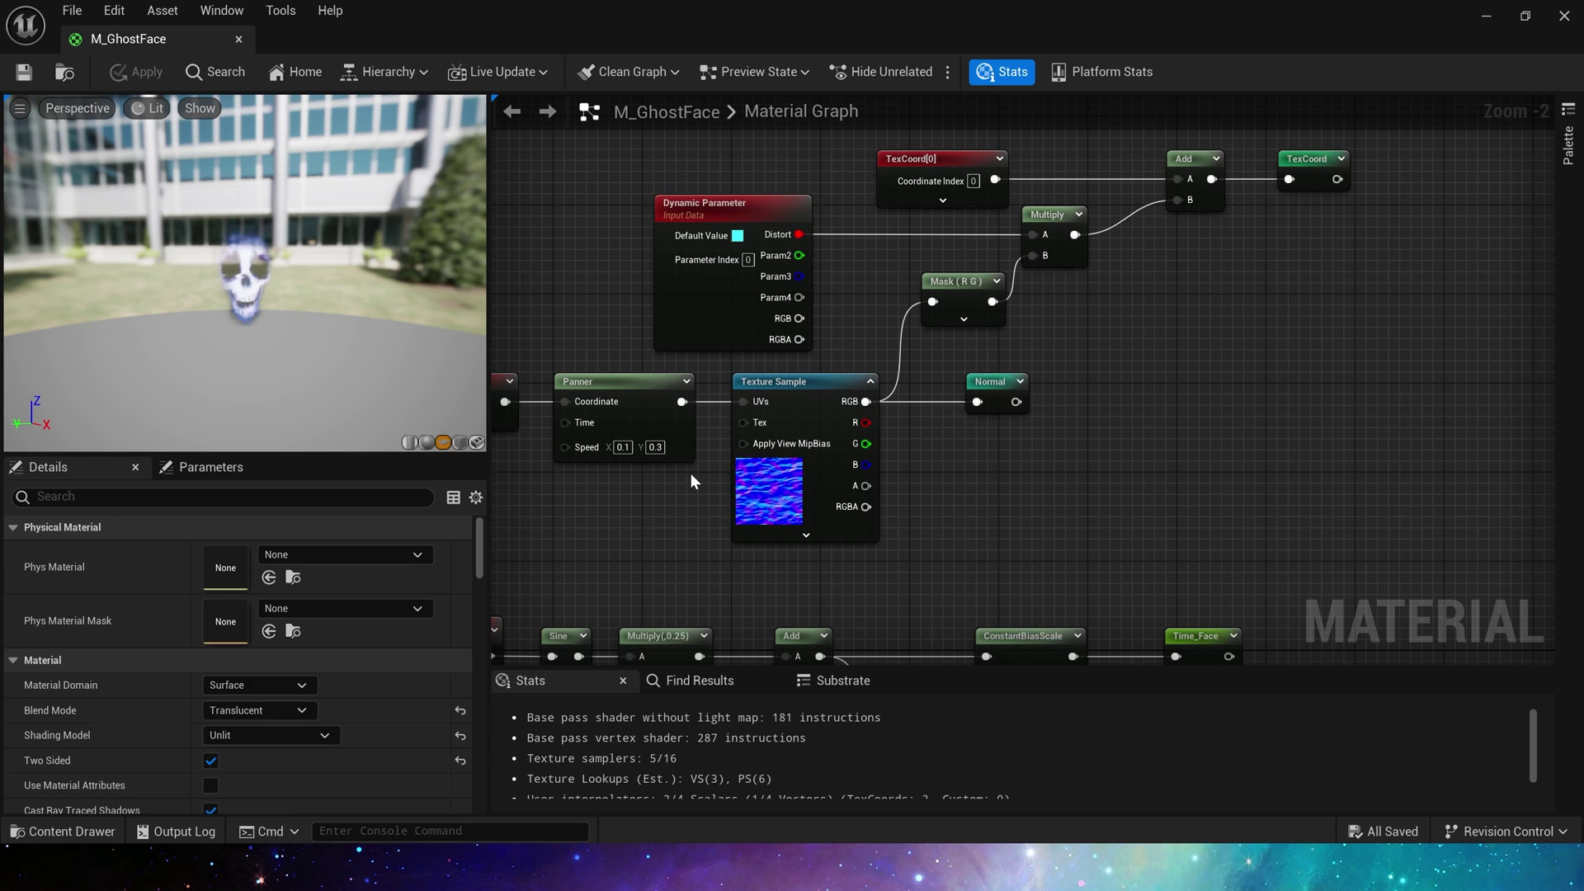
drag(951, 378, 952, 378)
click(984, 394)
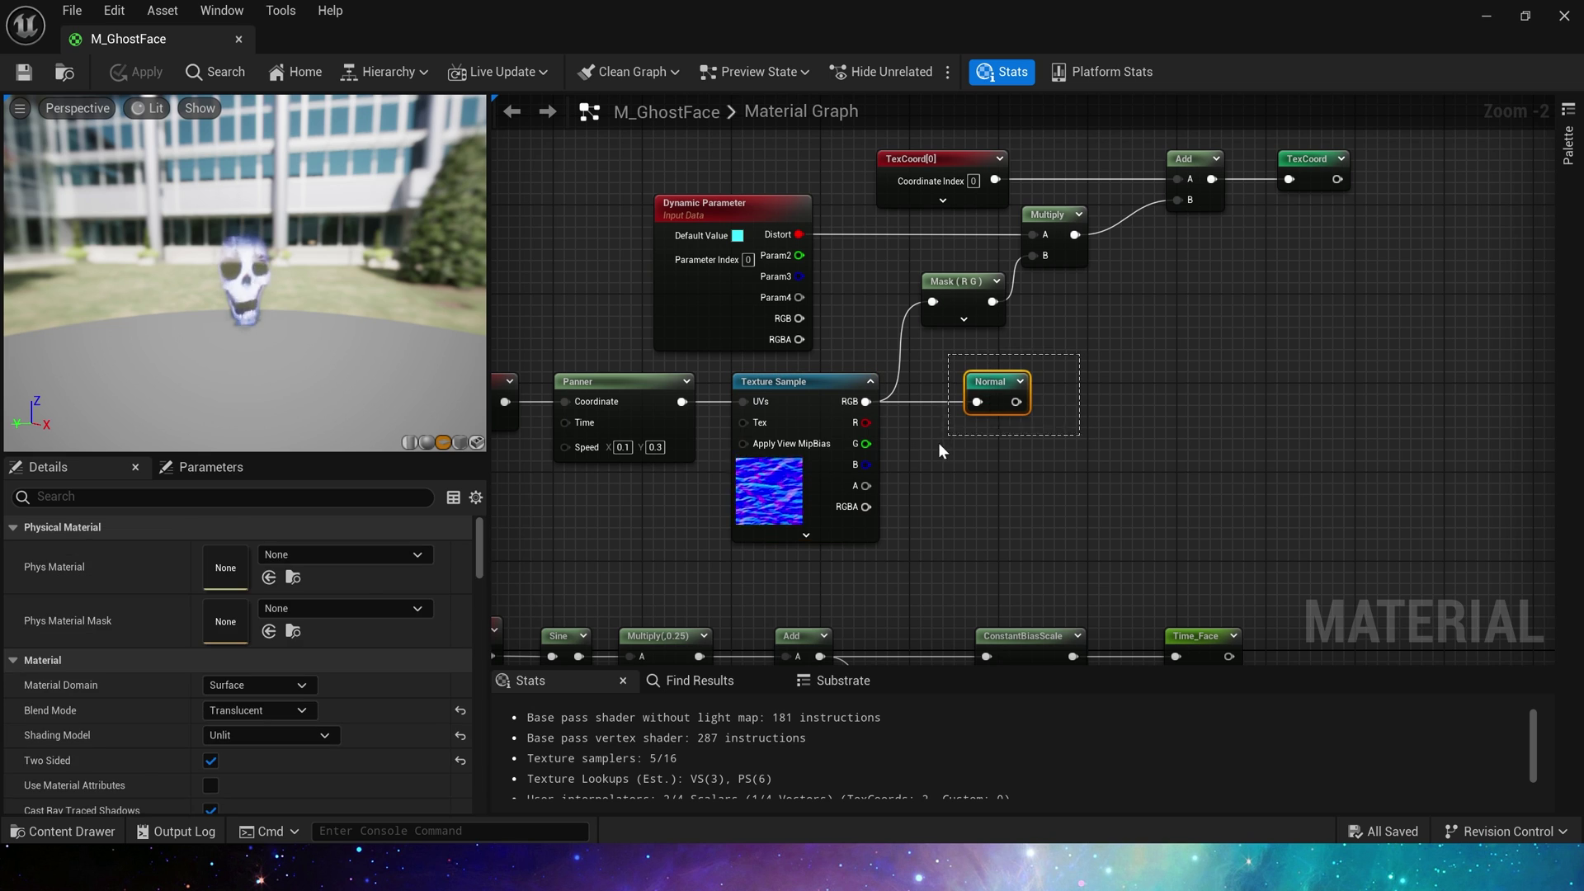
double_click(990, 388)
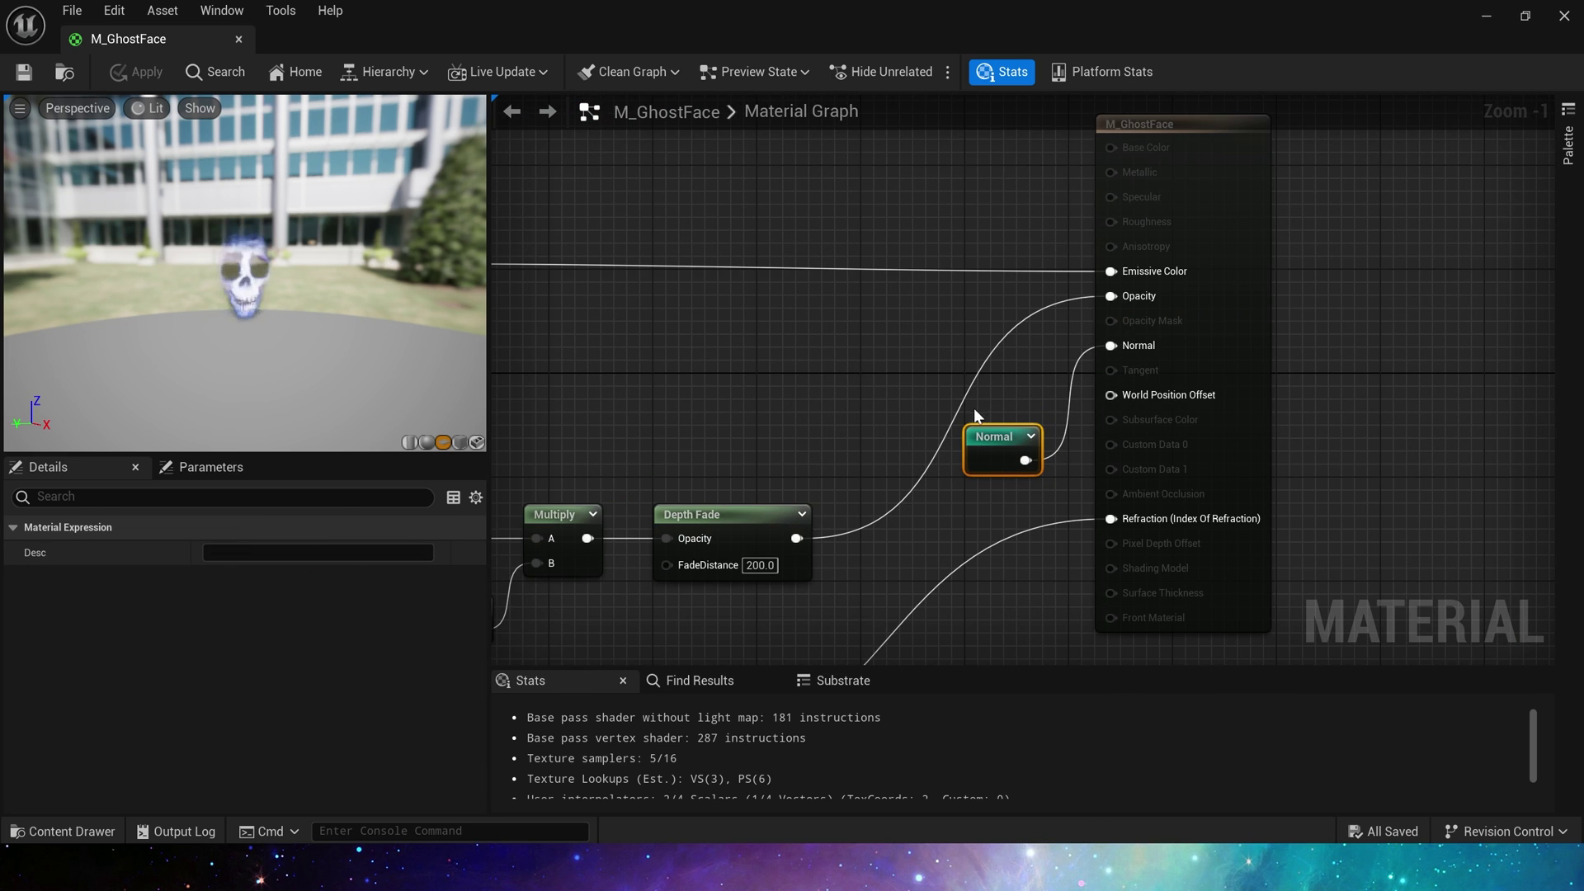
double_click(972, 439)
Examine the animation timing node group that feeds the Time_Face and Time_Jaw reroutes
right_drag(959, 437, 1049, 260)
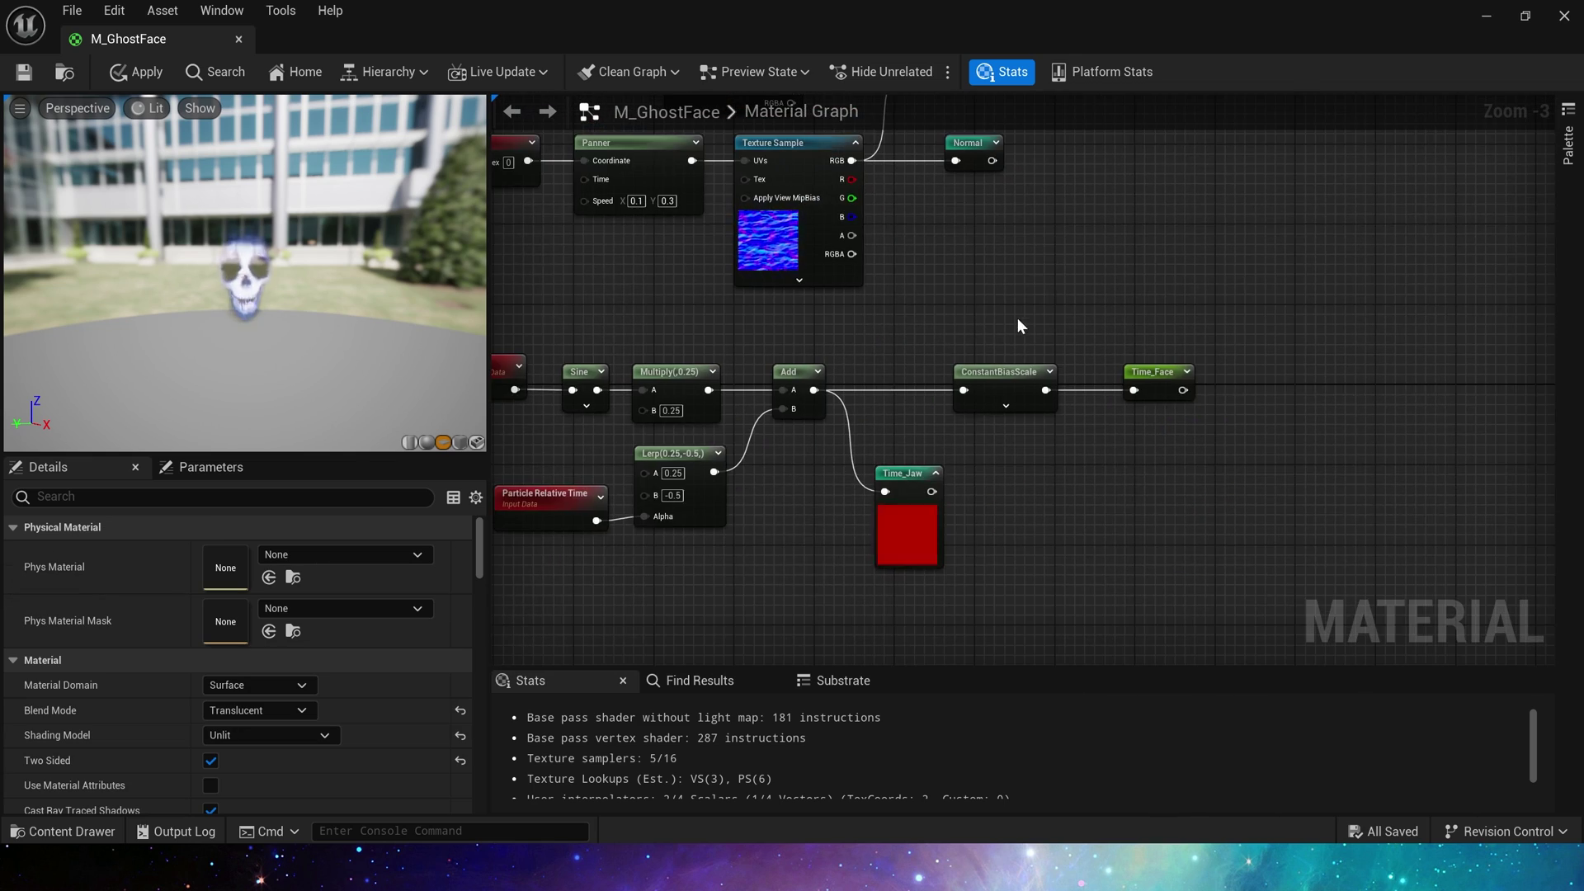
scroll(768, 409, up, 1)
right_drag(767, 409, 873, 304)
drag(518, 212, 1361, 528)
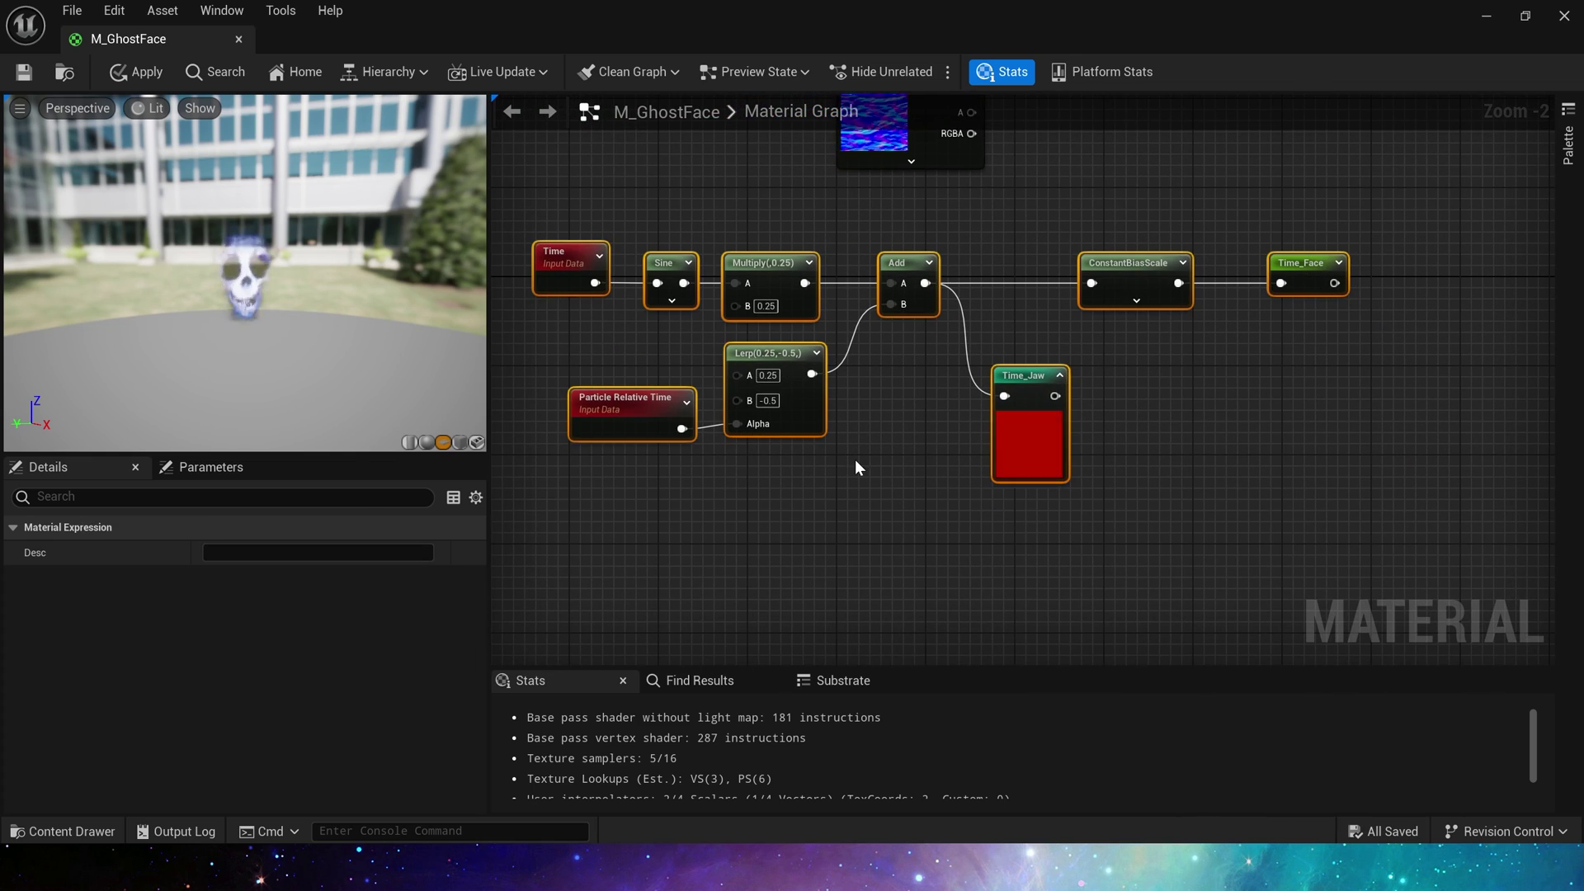
click(882, 464)
scroll(891, 466, up, 1)
right_drag(891, 466, 943, 493)
right_drag(857, 294, 871, 375)
drag(516, 258, 1427, 610)
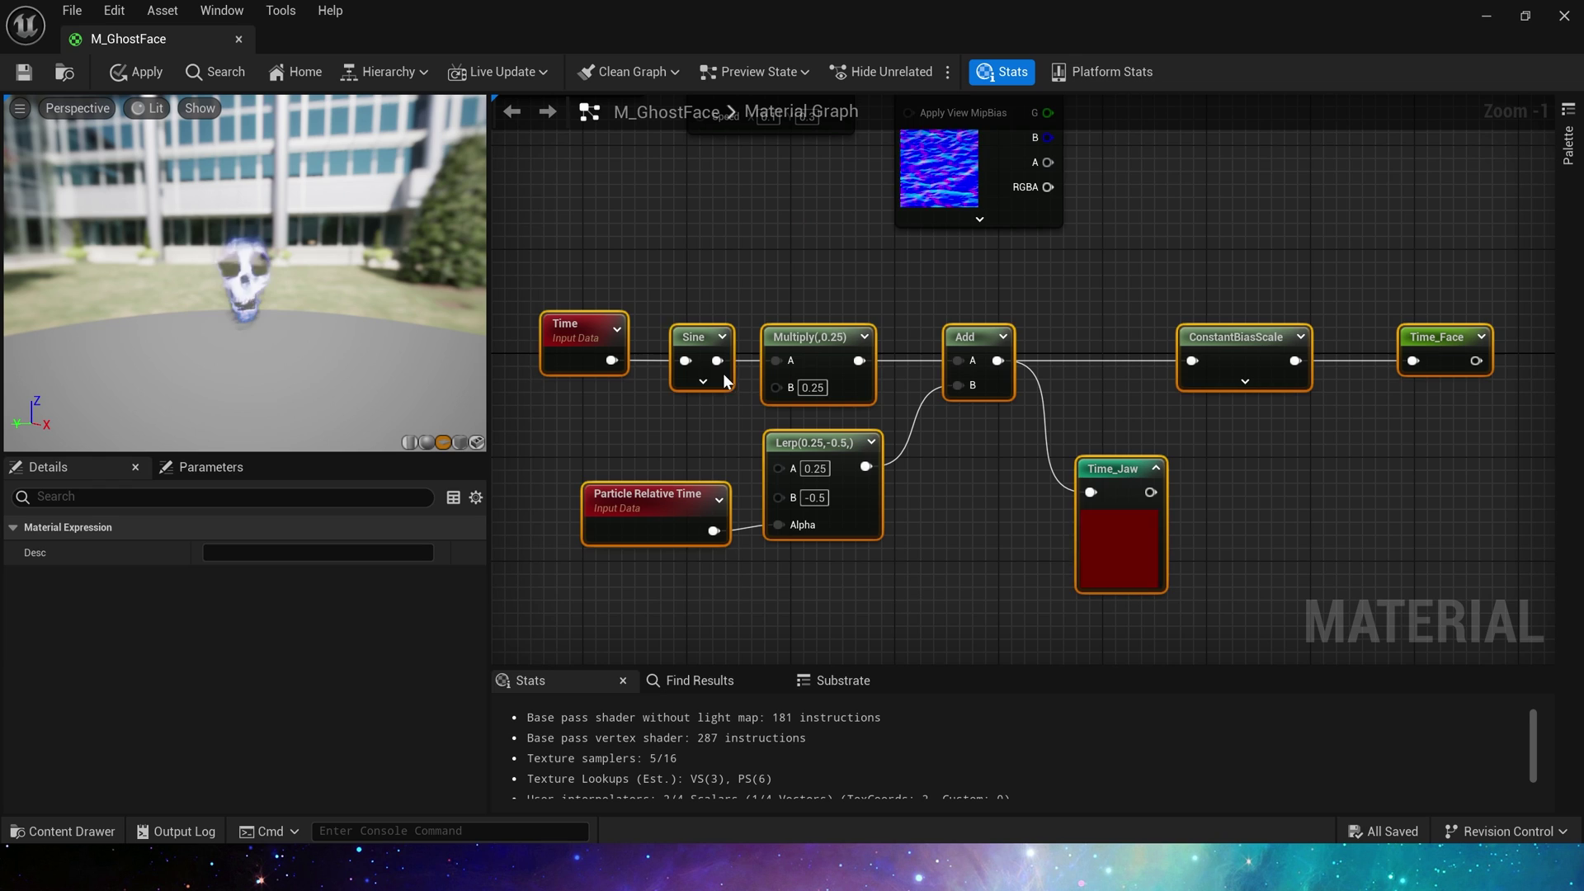
Inspect the Sine, Multiply and Add nodes in the animation timing chain
click(716, 253)
click(701, 355)
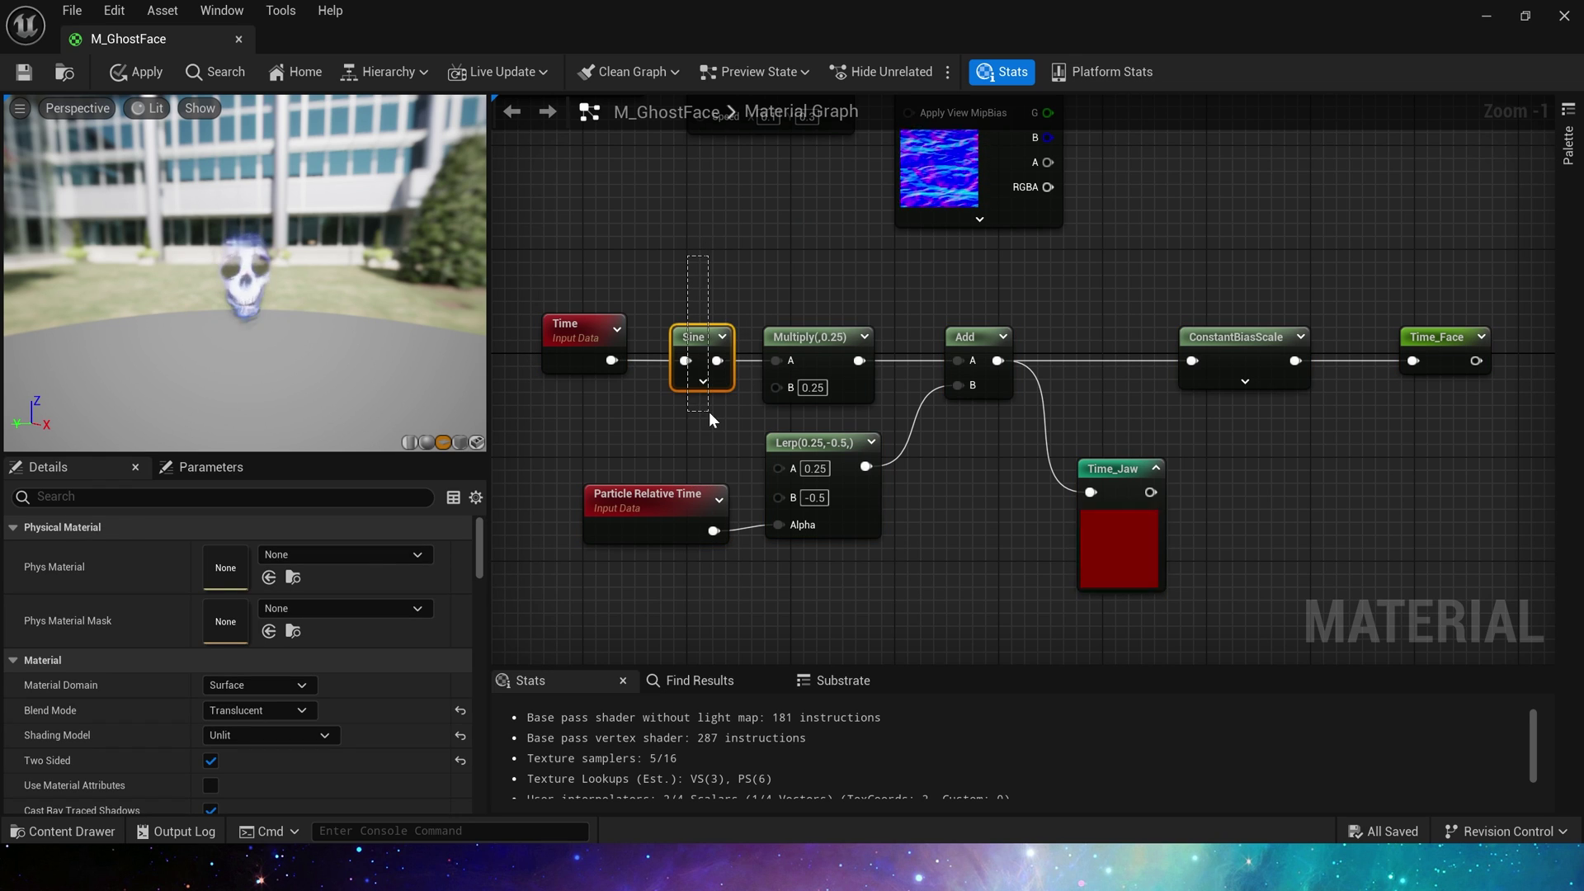
drag(779, 286, 896, 414)
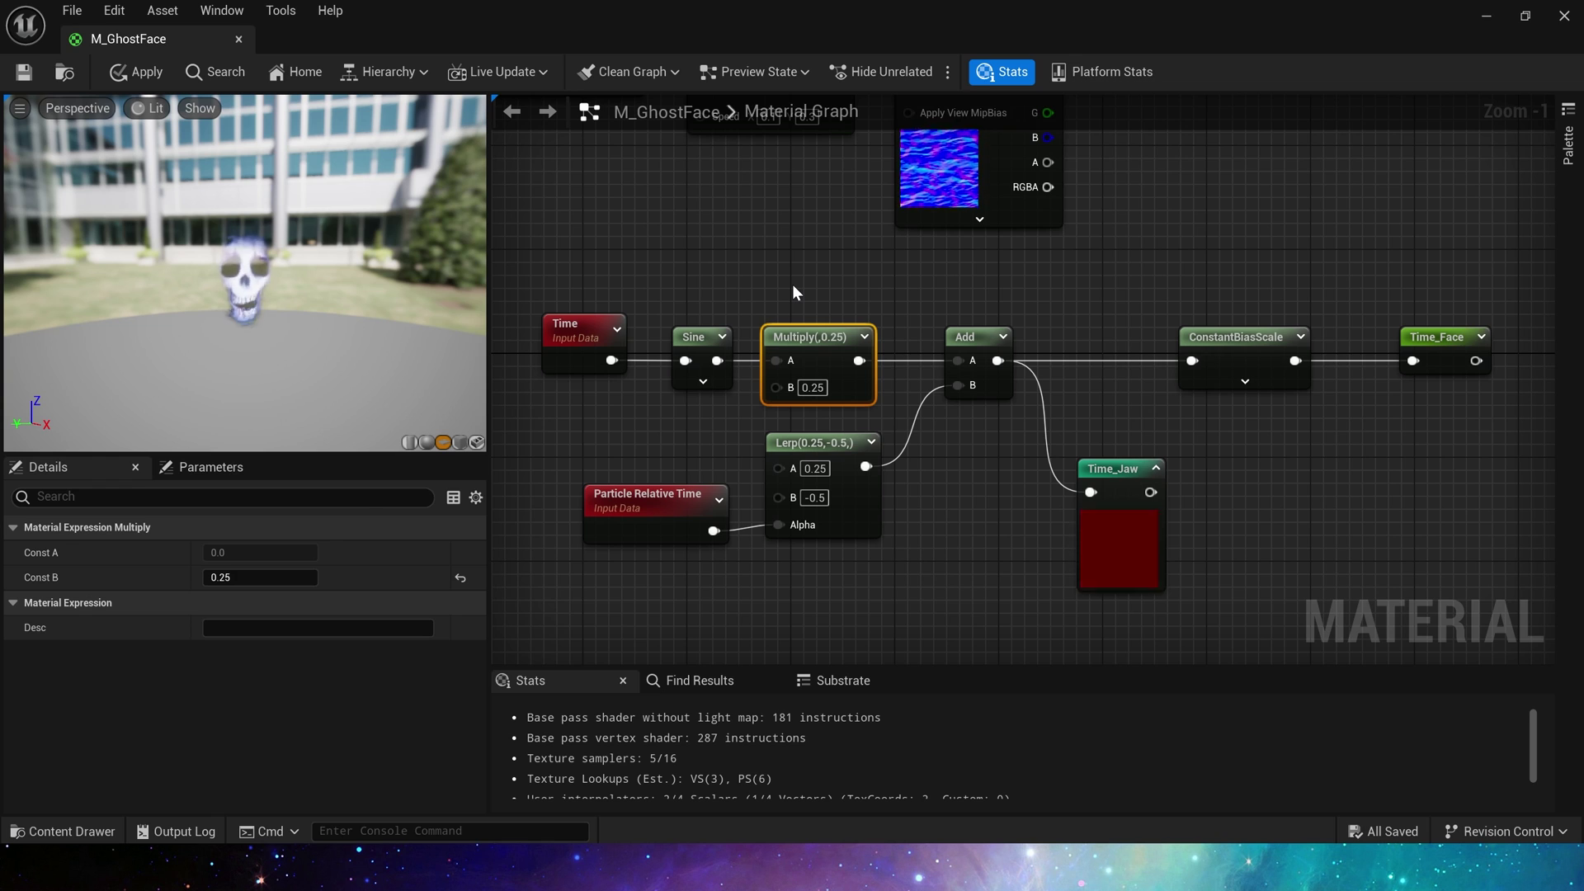
click(1016, 422)
click(976, 386)
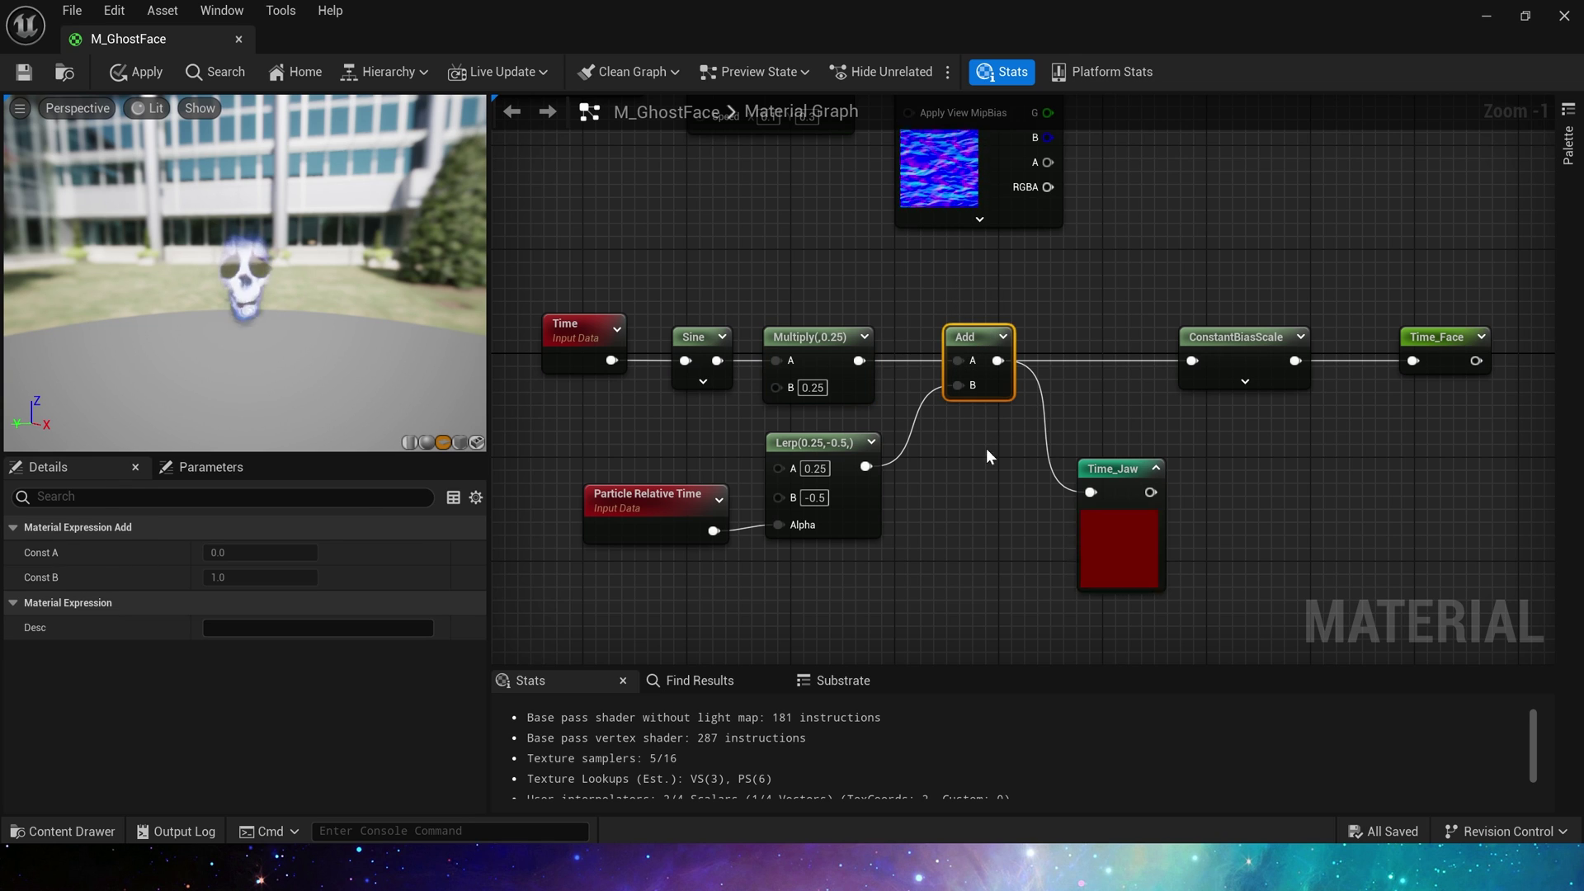
Inspect the Particle Relative Time node and the Lerp it drives in the animation timing group
right_drag(986, 448, 1050, 370)
click(752, 485)
drag(603, 349, 762, 501)
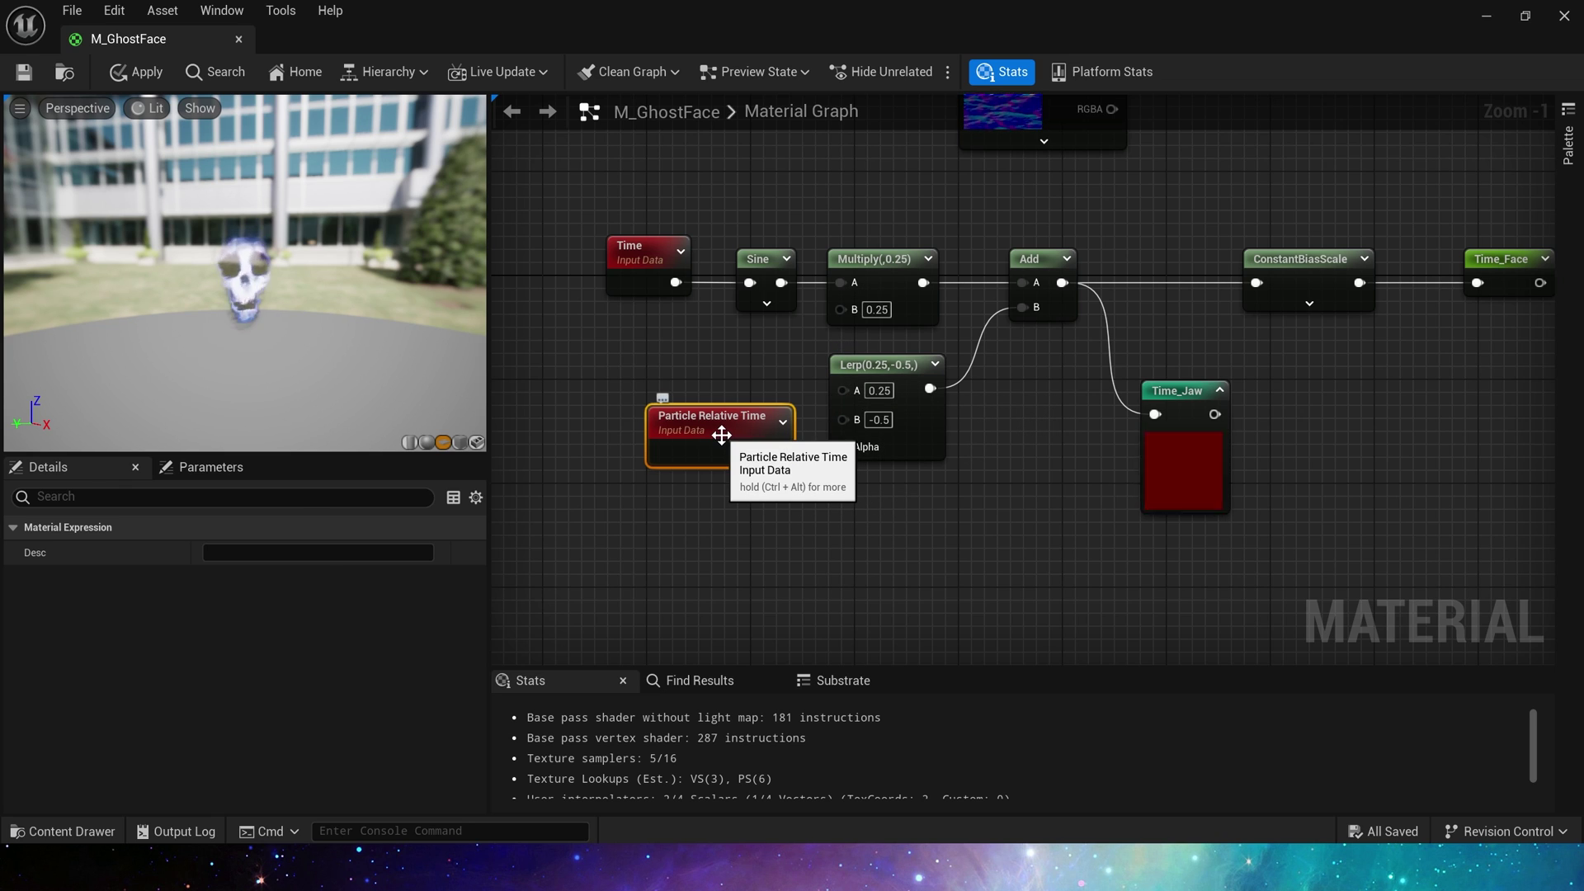
right_drag(984, 417, 960, 443)
click(959, 440)
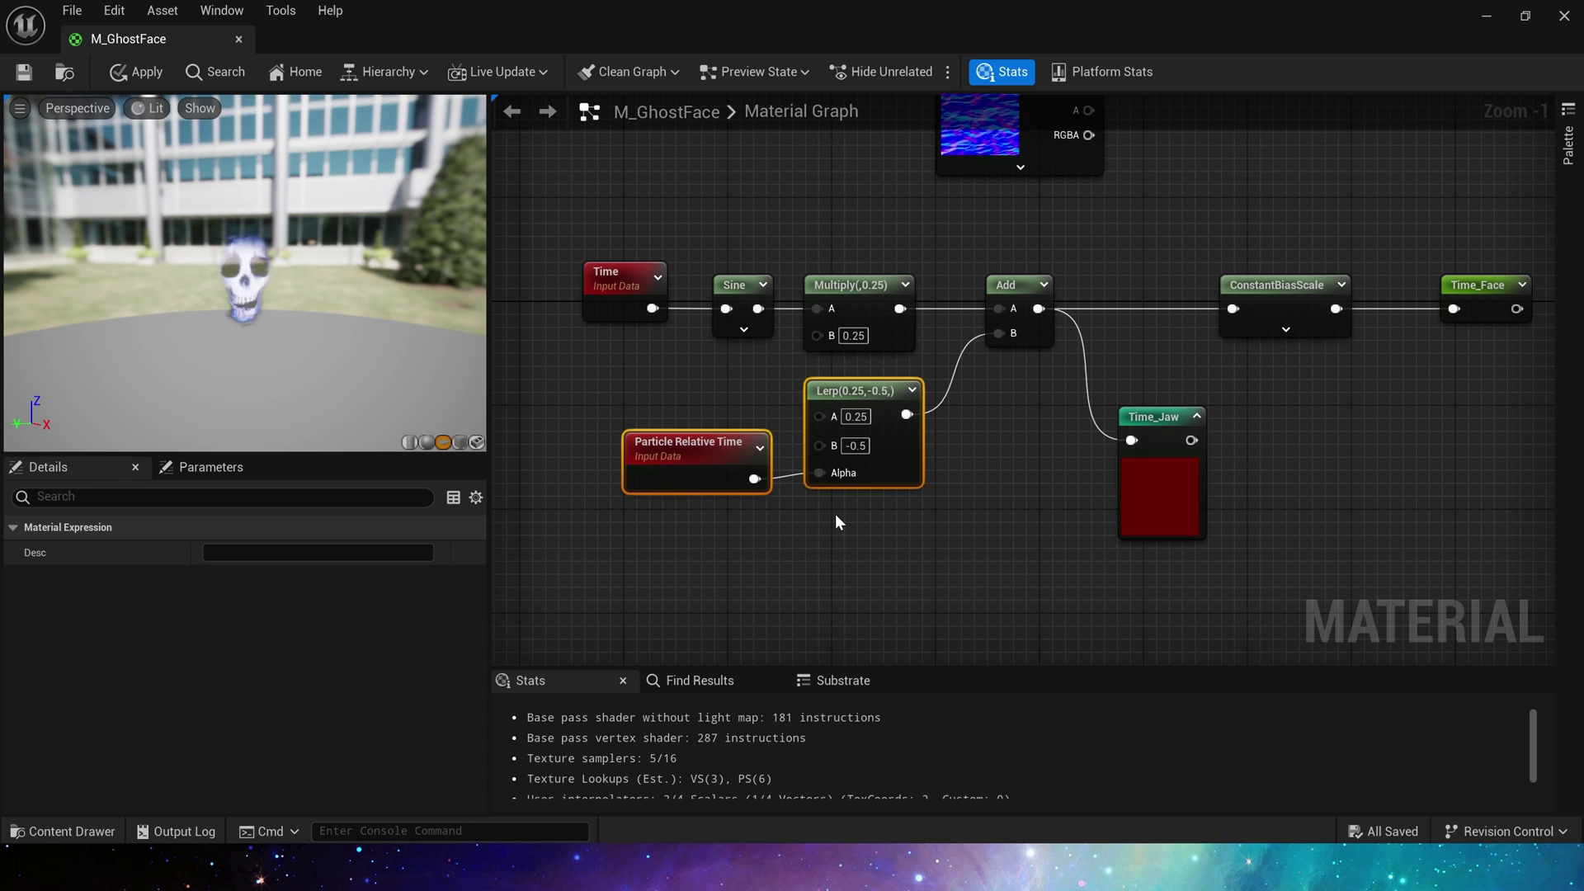
Add a Constant node with a value of 0.25 and connect it to the Add node's B input in place of the Lerp
right_drag(957, 509, 969, 466)
click(948, 410)
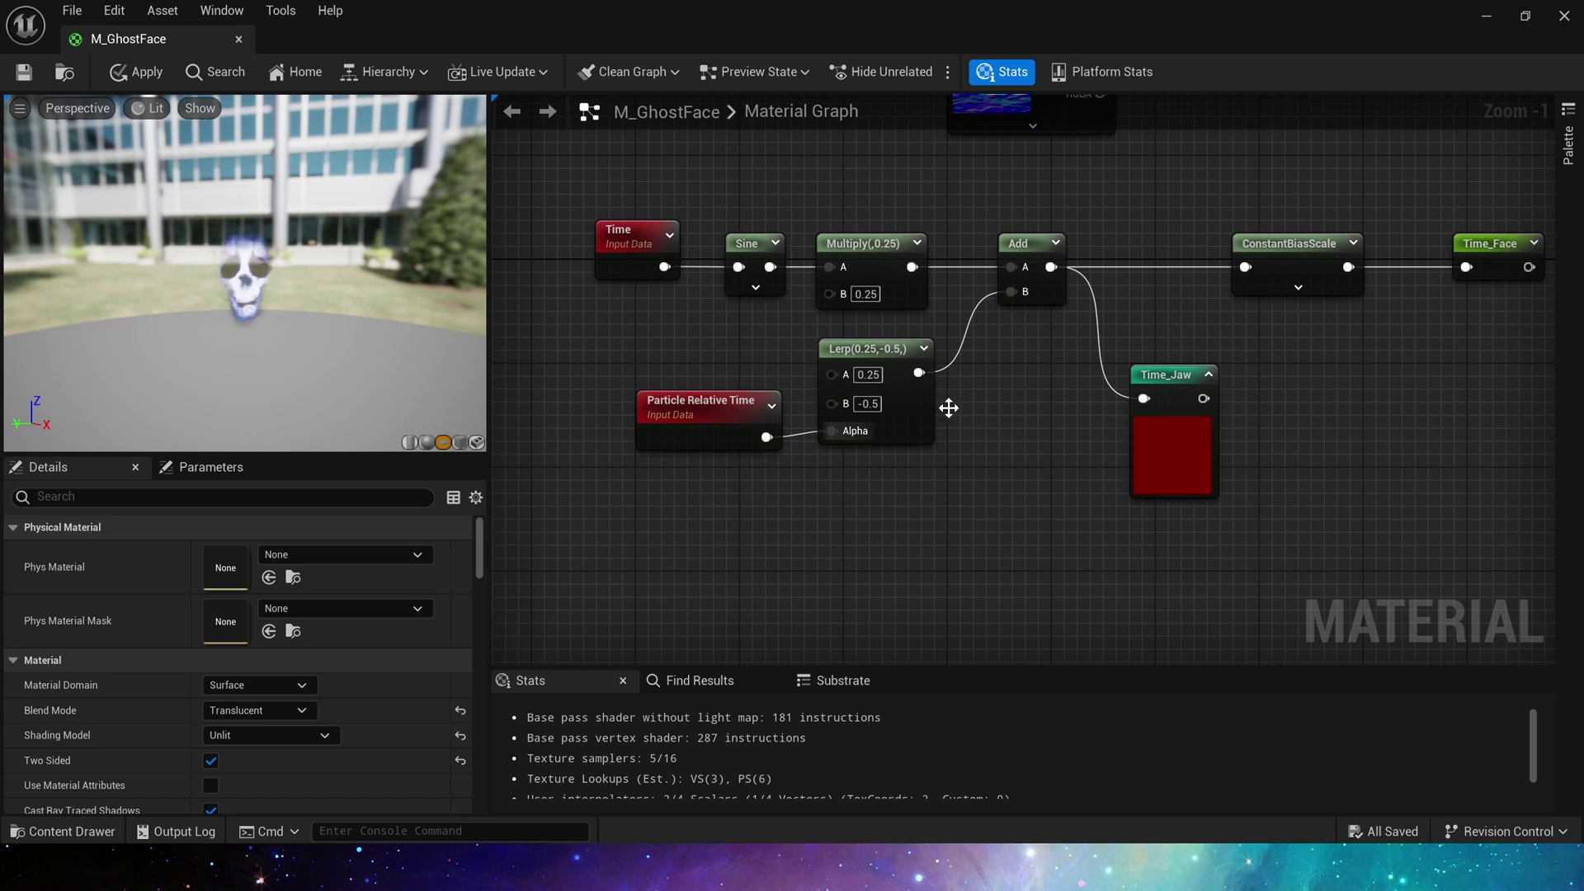
key(1)
click(834, 498)
drag(929, 533, 1008, 292)
click(907, 534)
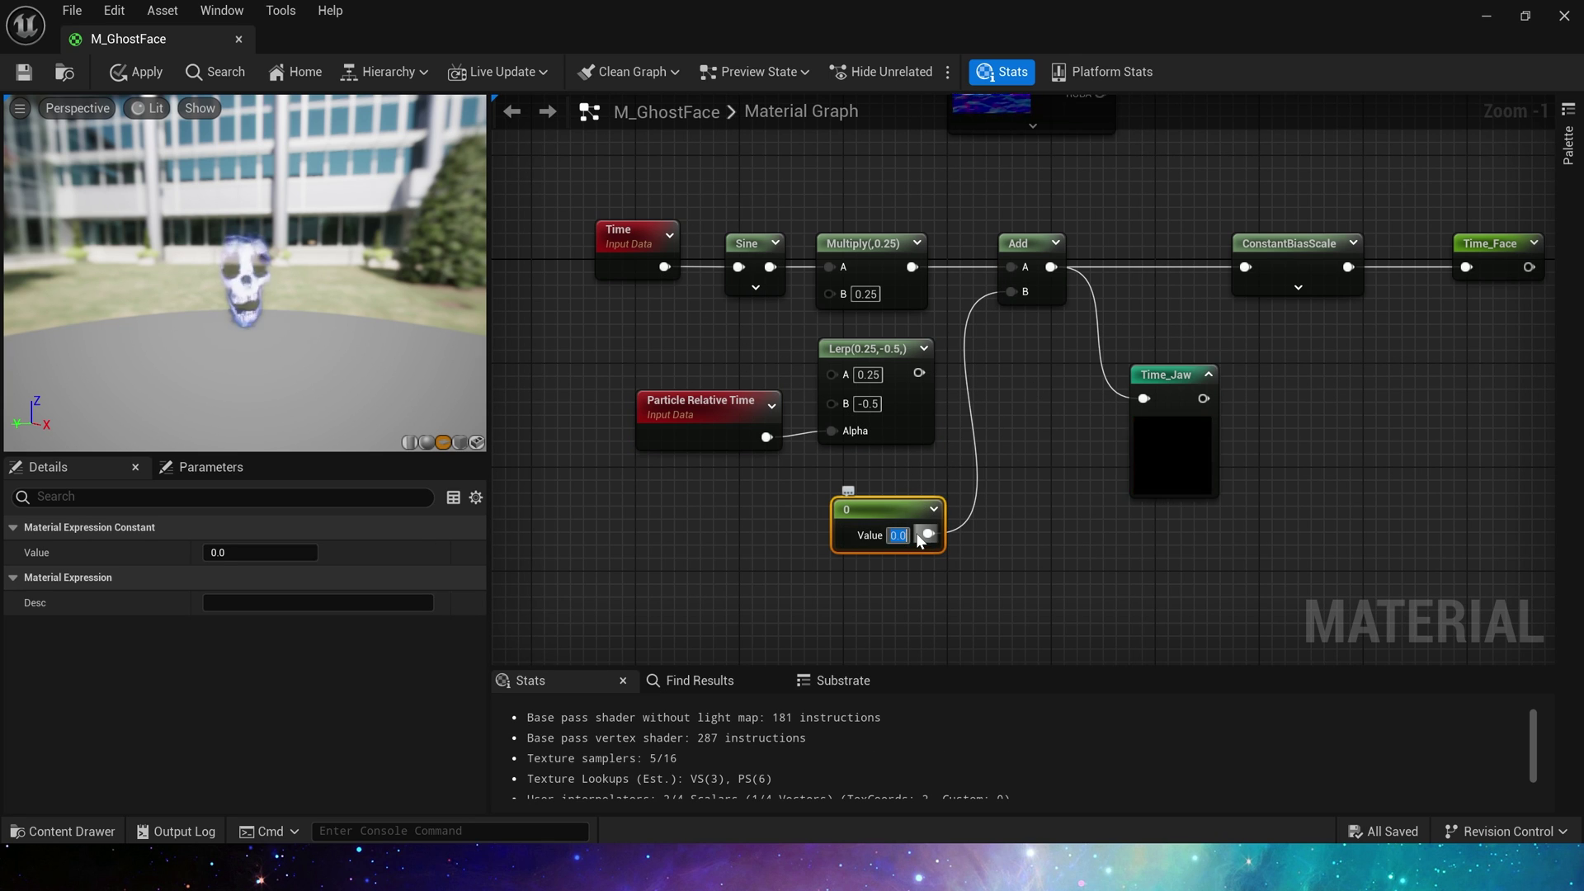
text(0.25)
key(Return)
click(1168, 411)
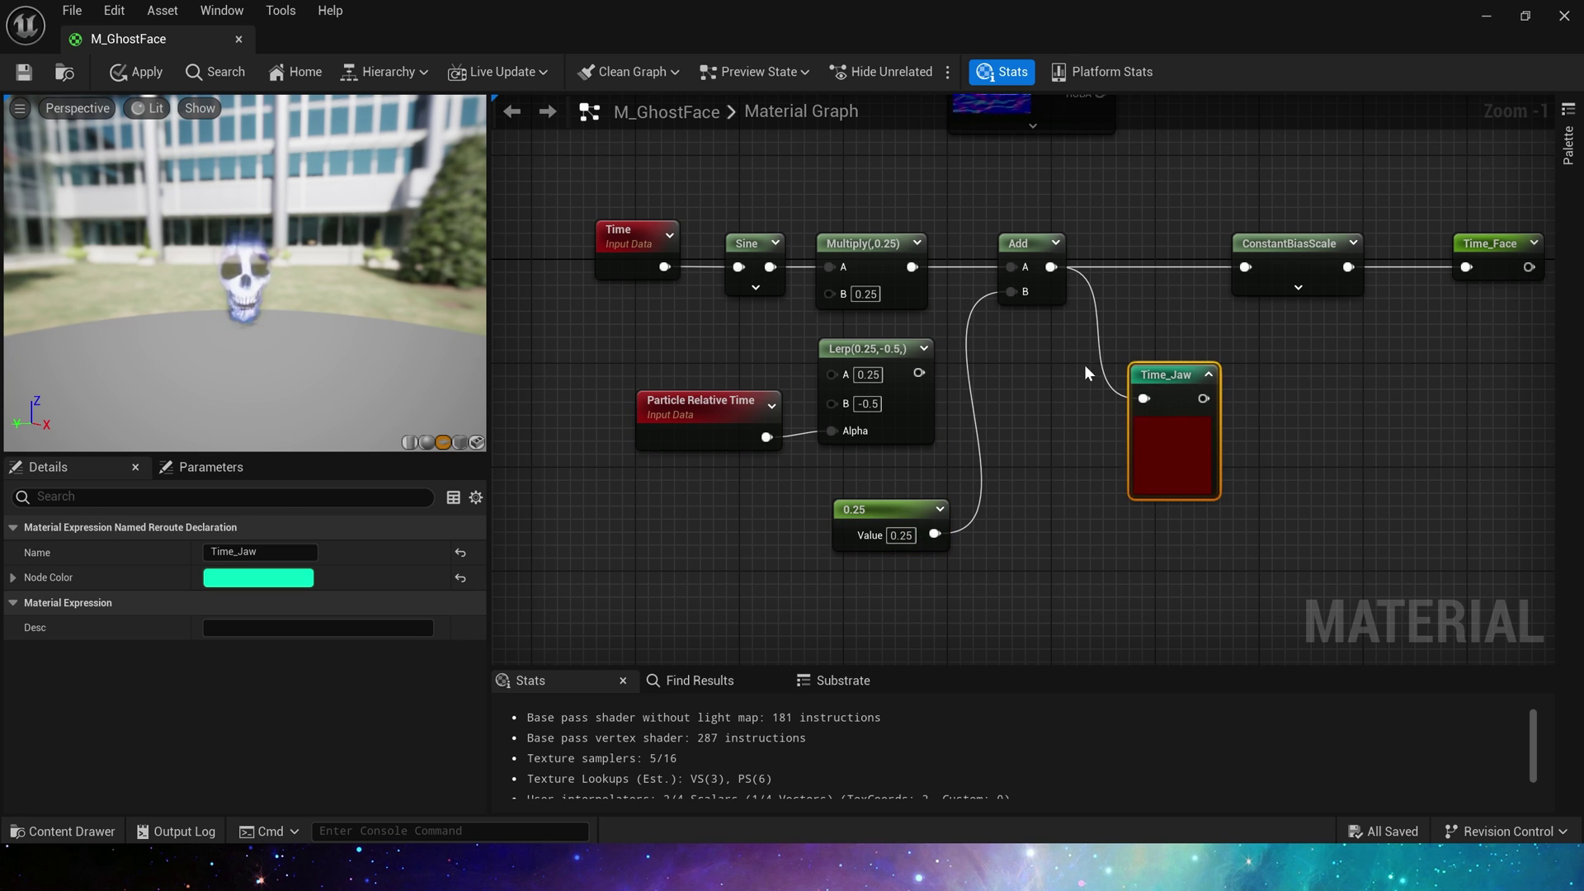
Set the test constant feeding the Add node to -0.5
click(901, 534)
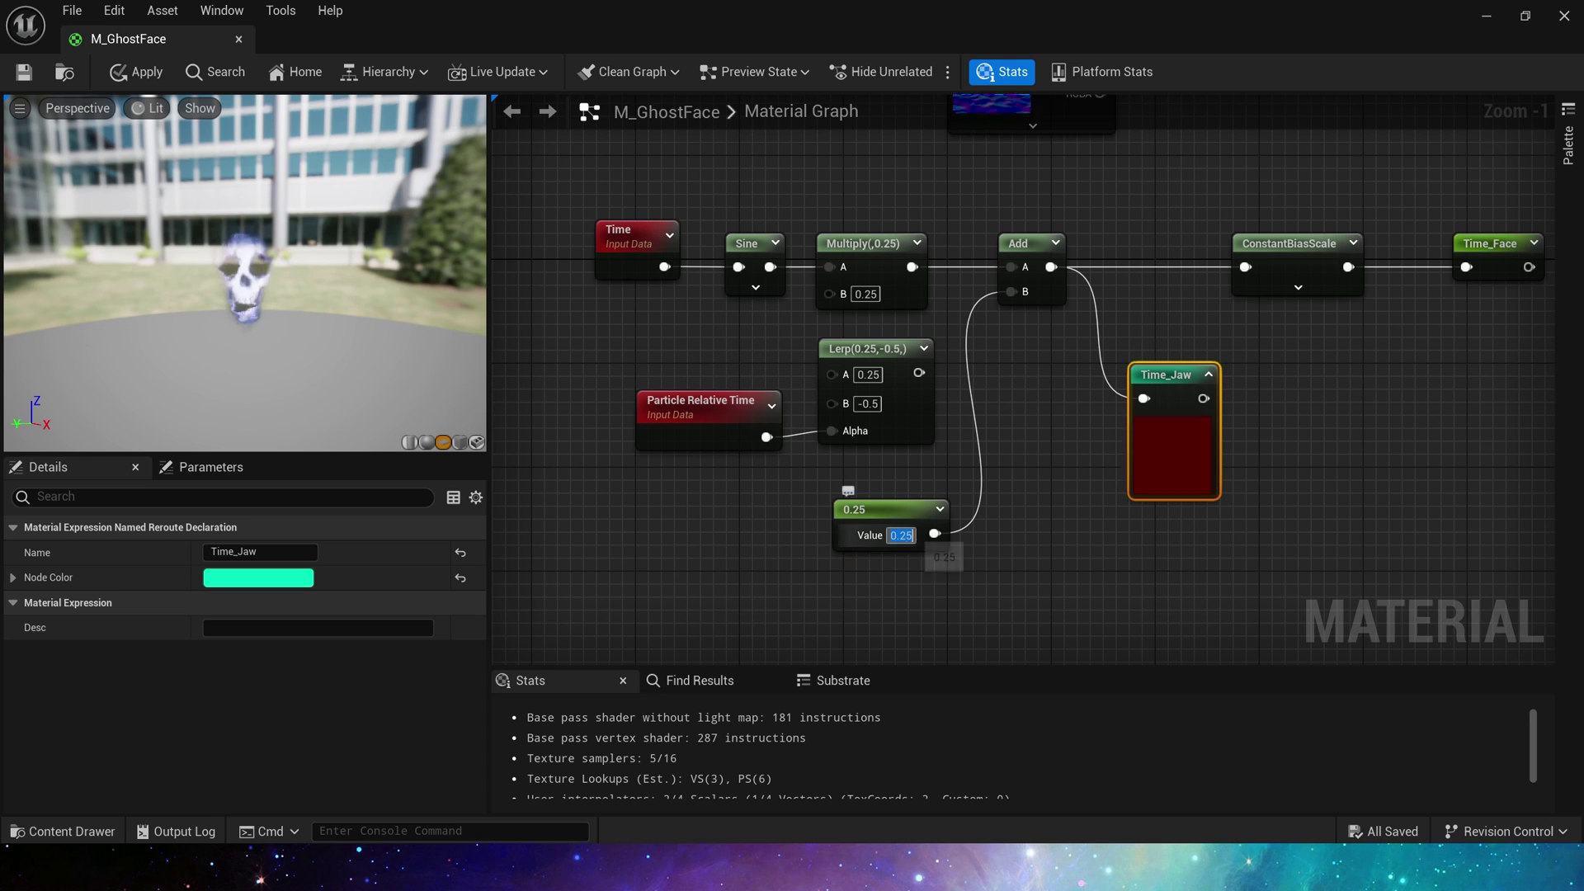
drag(766, 437, 831, 430)
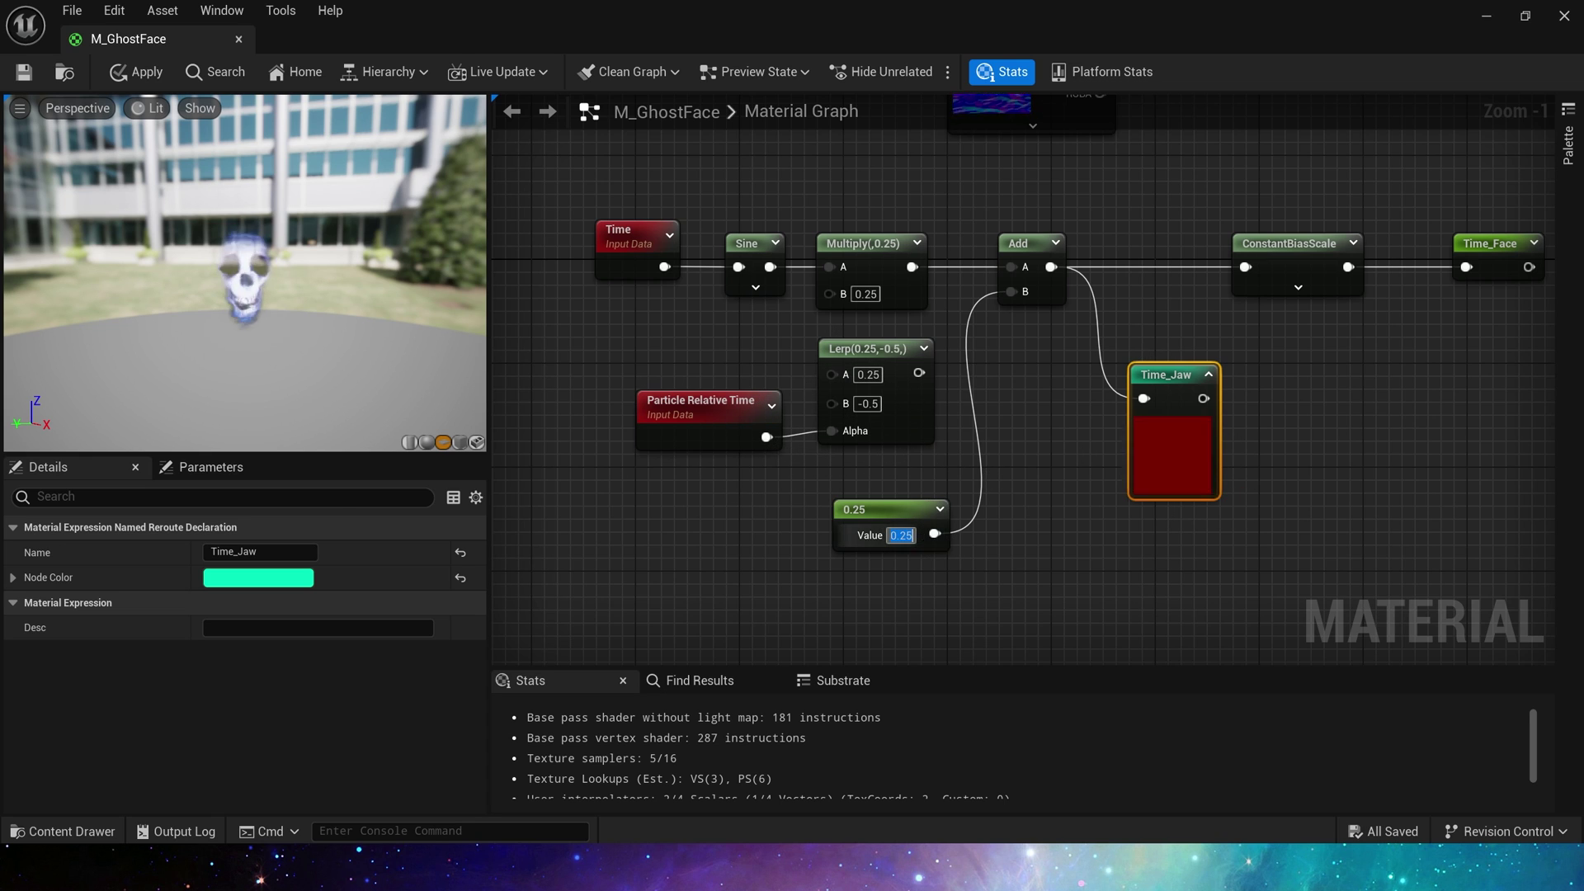
text(-0.5)
key(Return)
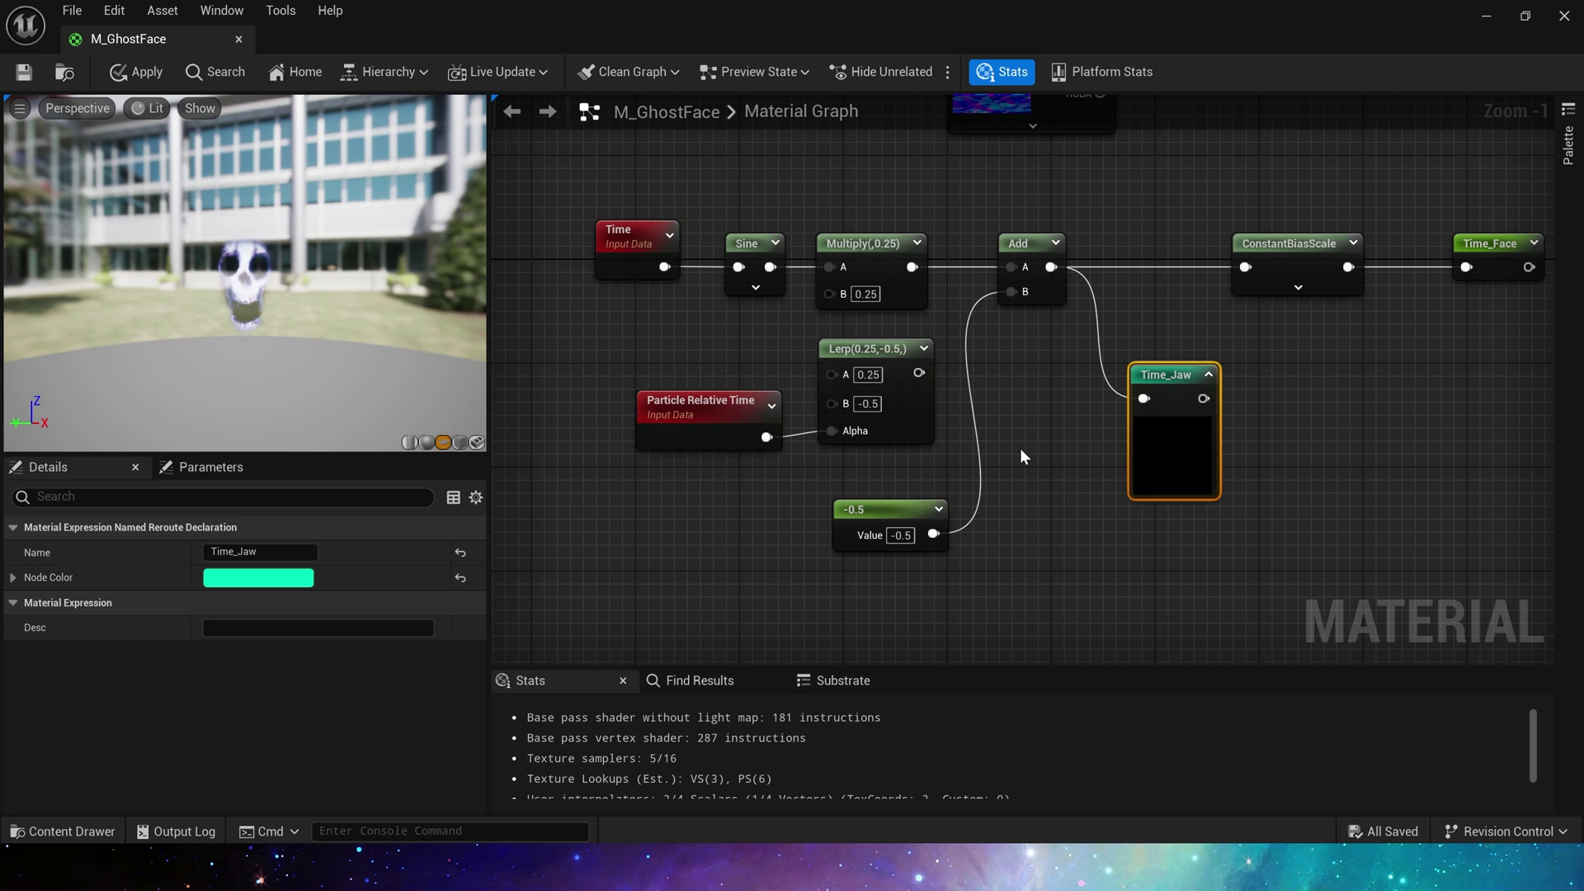
Reconnect the Lerp output to the Add node's B input and delete the test constant
drag(598, 367, 763, 513)
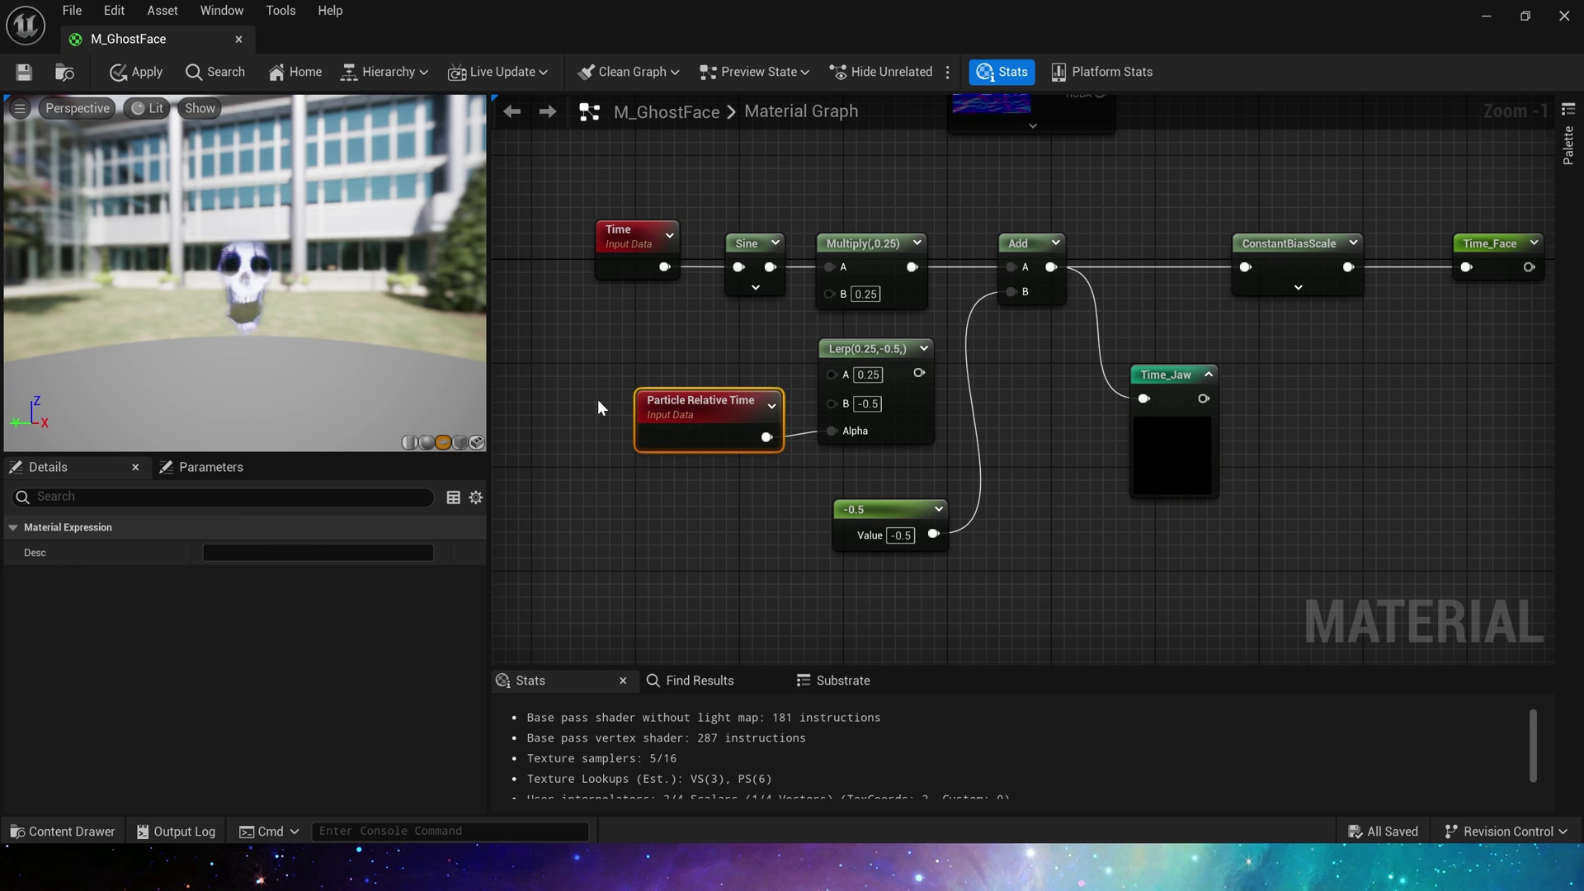
right_drag(1001, 416, 946, 447)
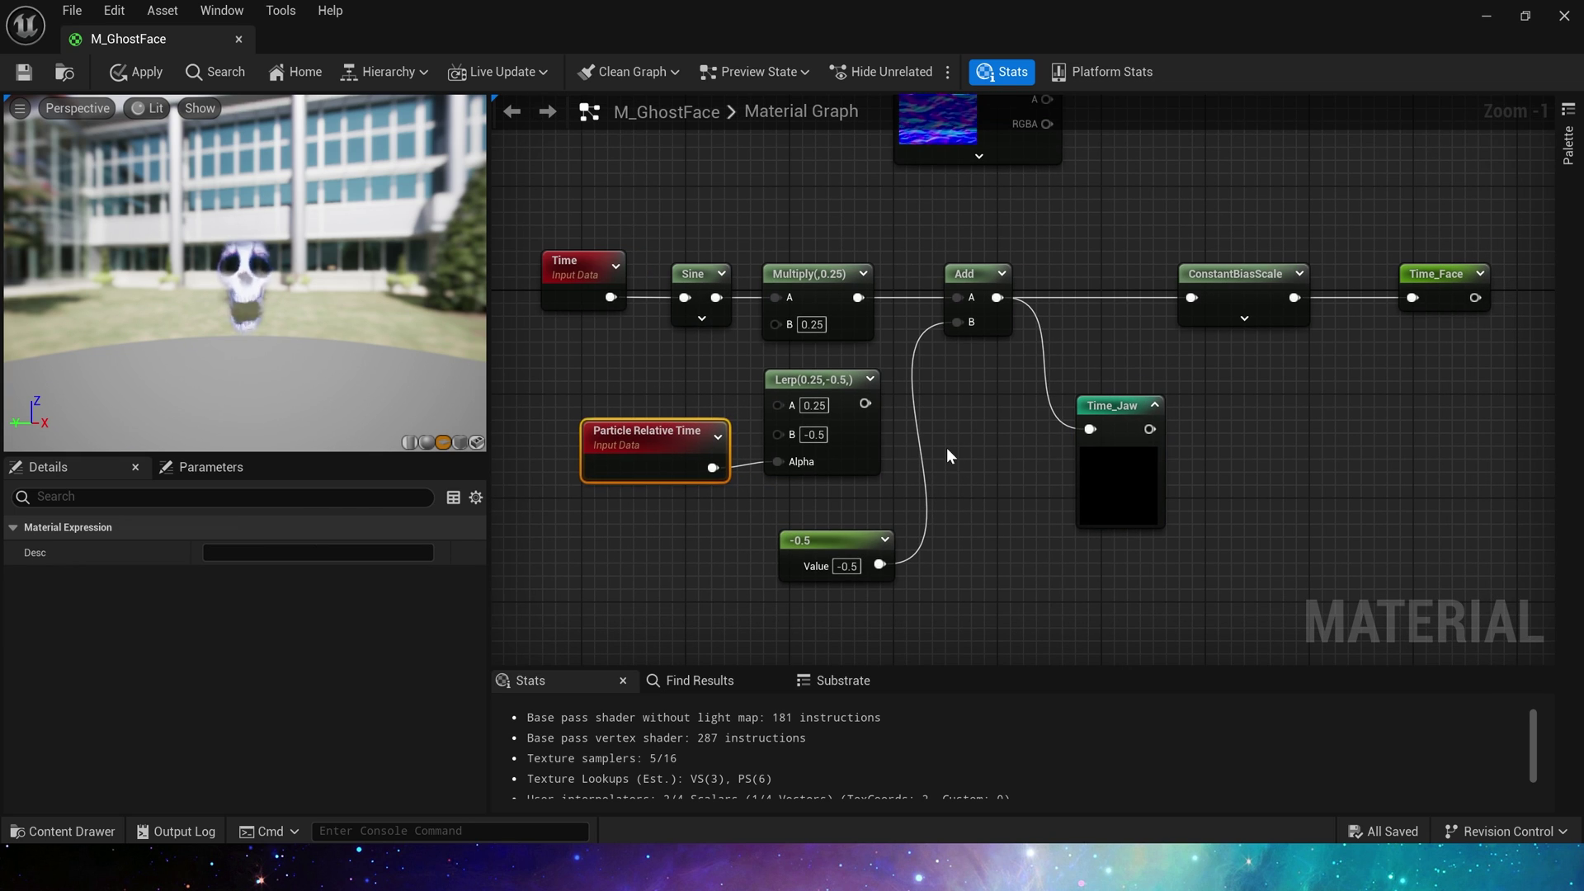
click(946, 447)
drag(864, 404, 958, 322)
click(829, 540)
key(Delete)
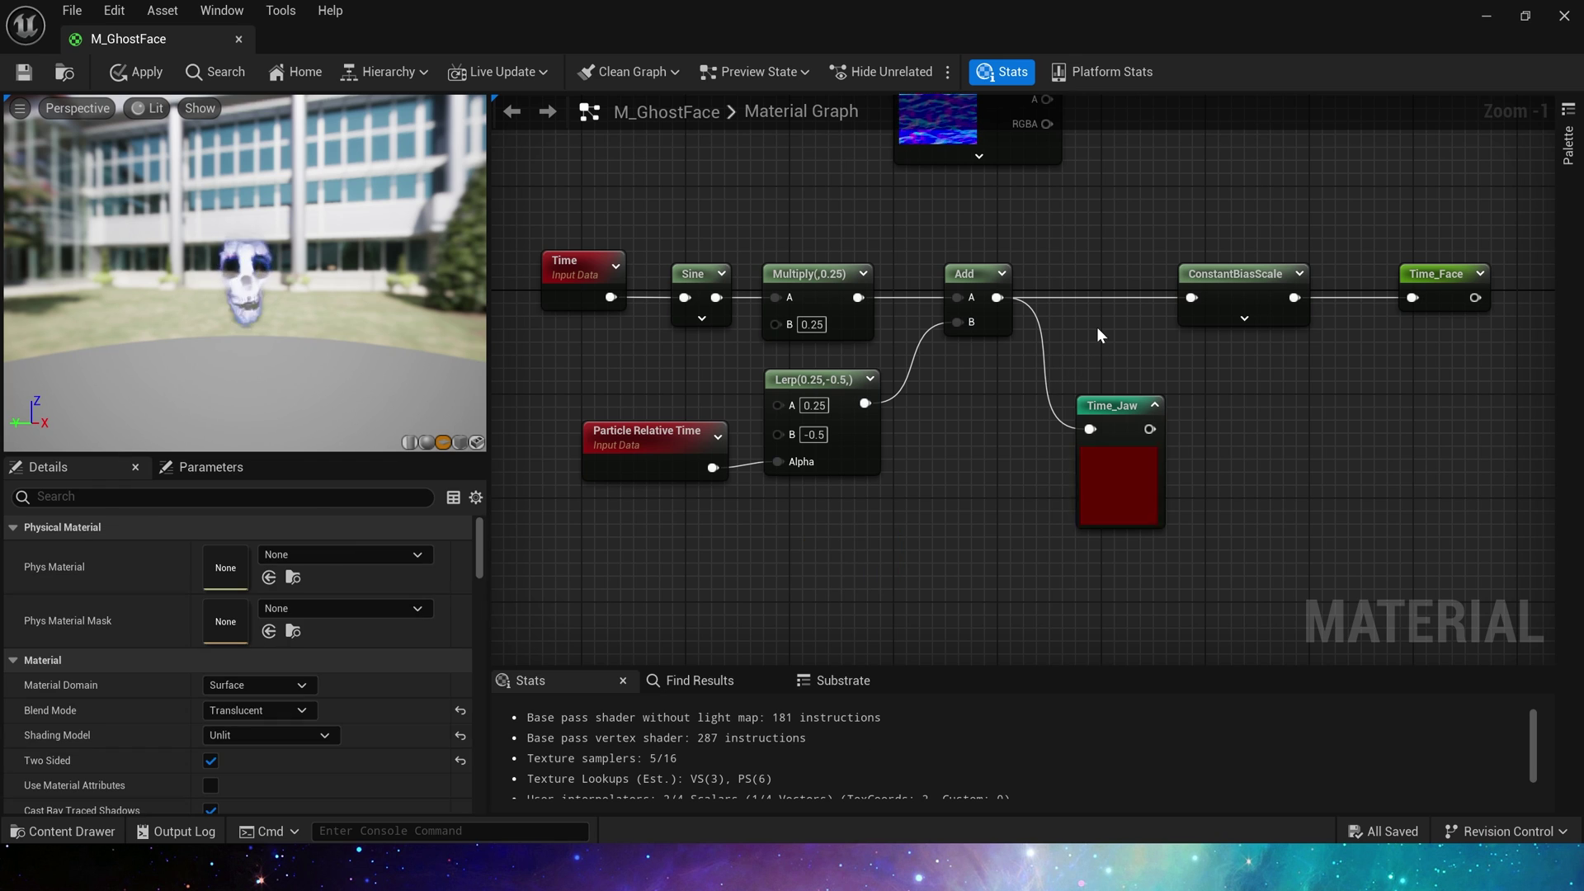
Inspect the ConstantBiasScale node's settings and expand the preview of the Time_Face reroute it feeds
right_drag(1095, 350, 863, 387)
drag(1111, 239, 1323, 404)
drag(1061, 235, 1290, 380)
click(968, 313)
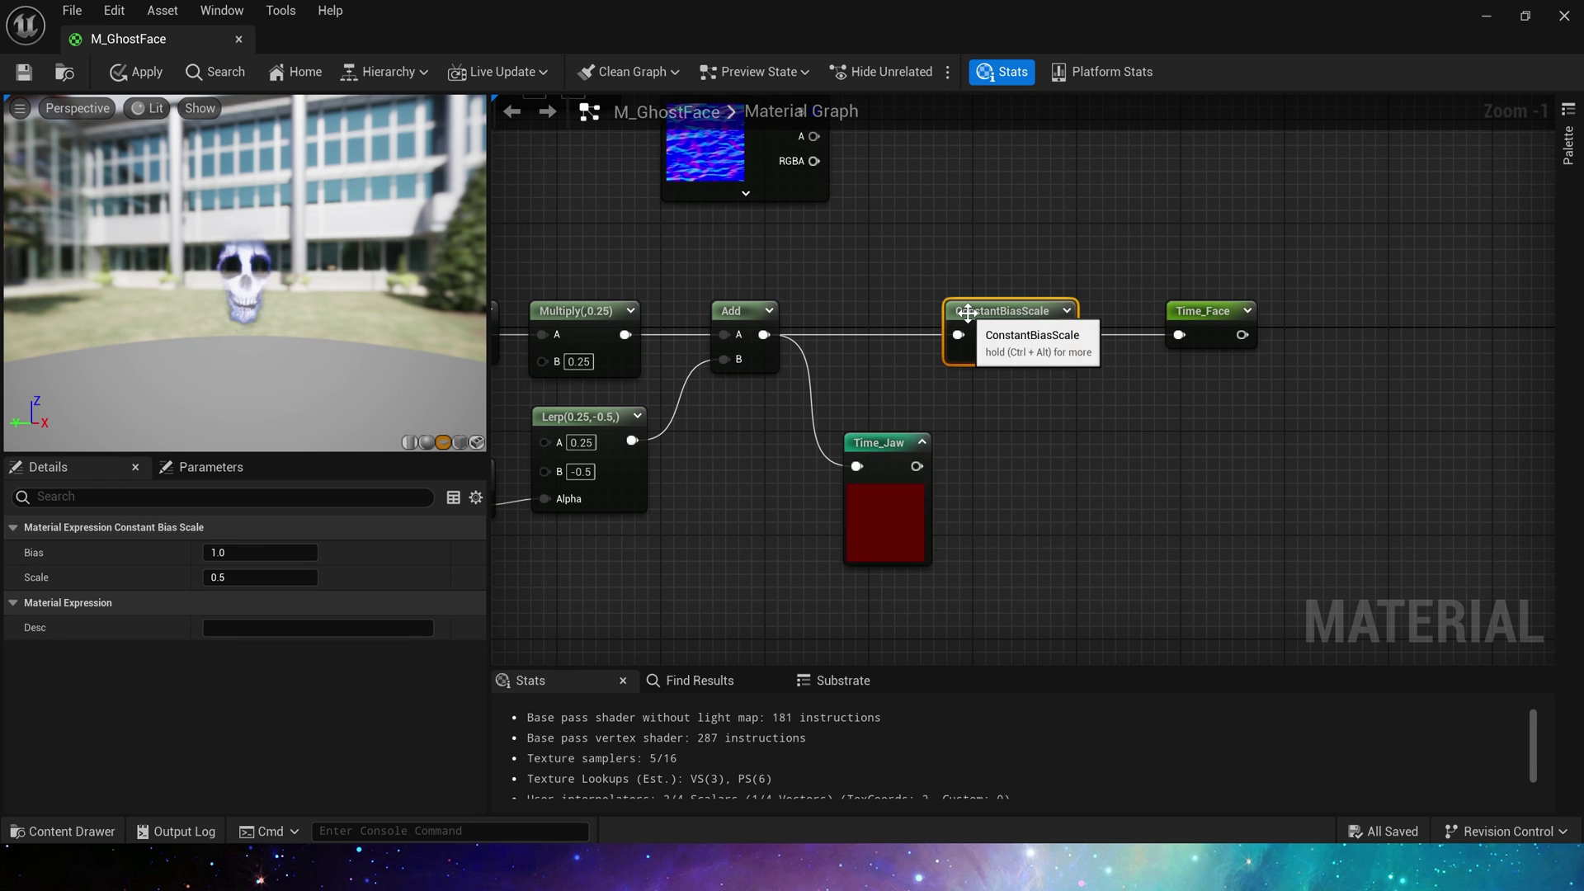
drag(887, 221, 1106, 403)
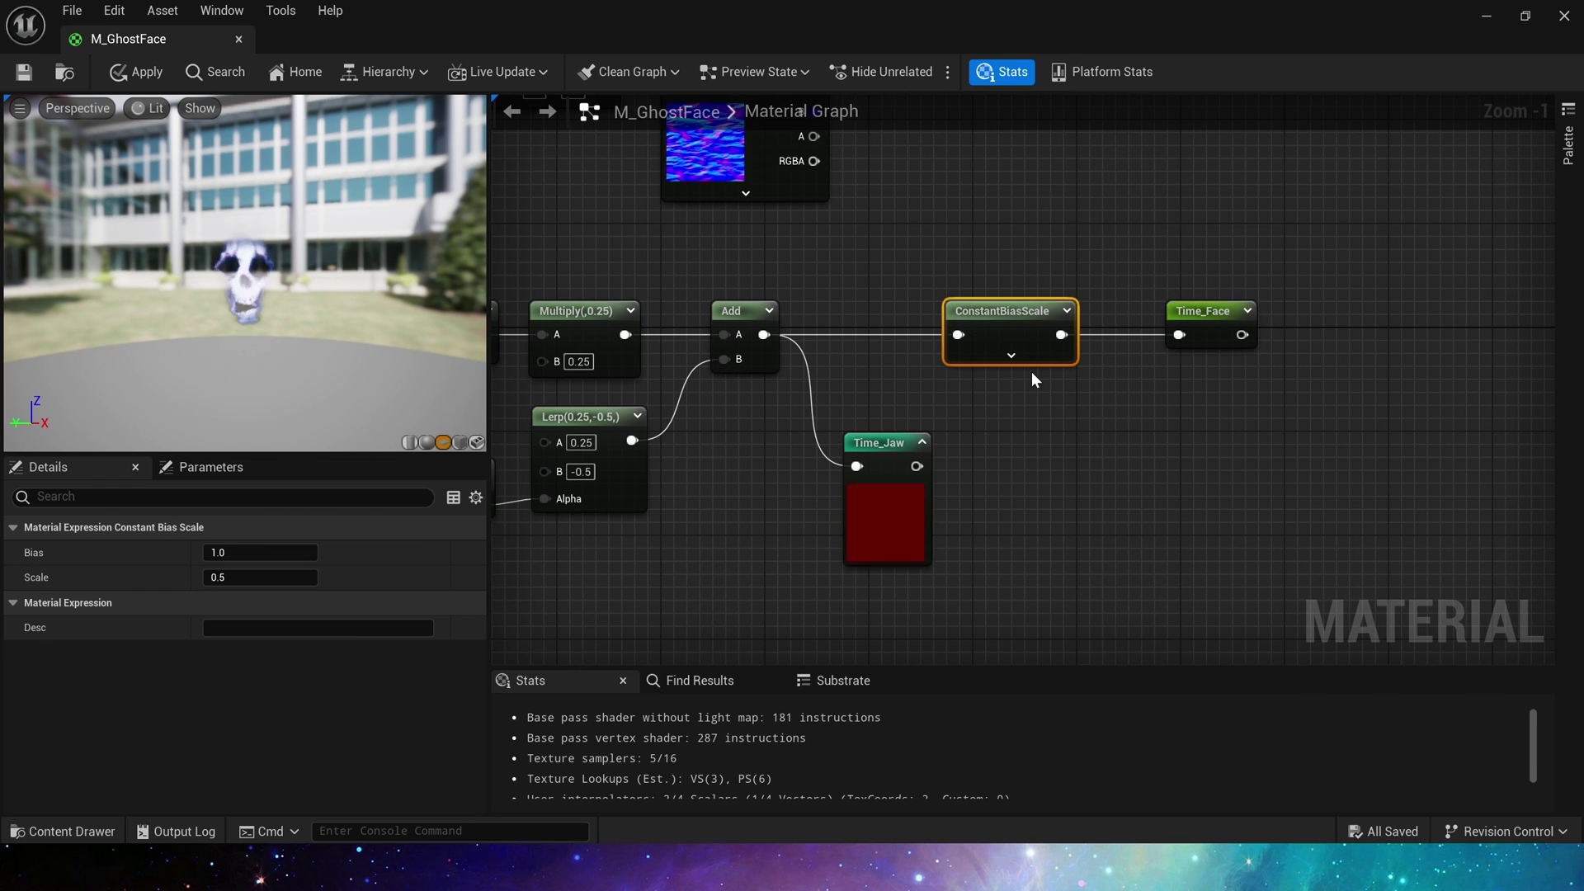
click(927, 240)
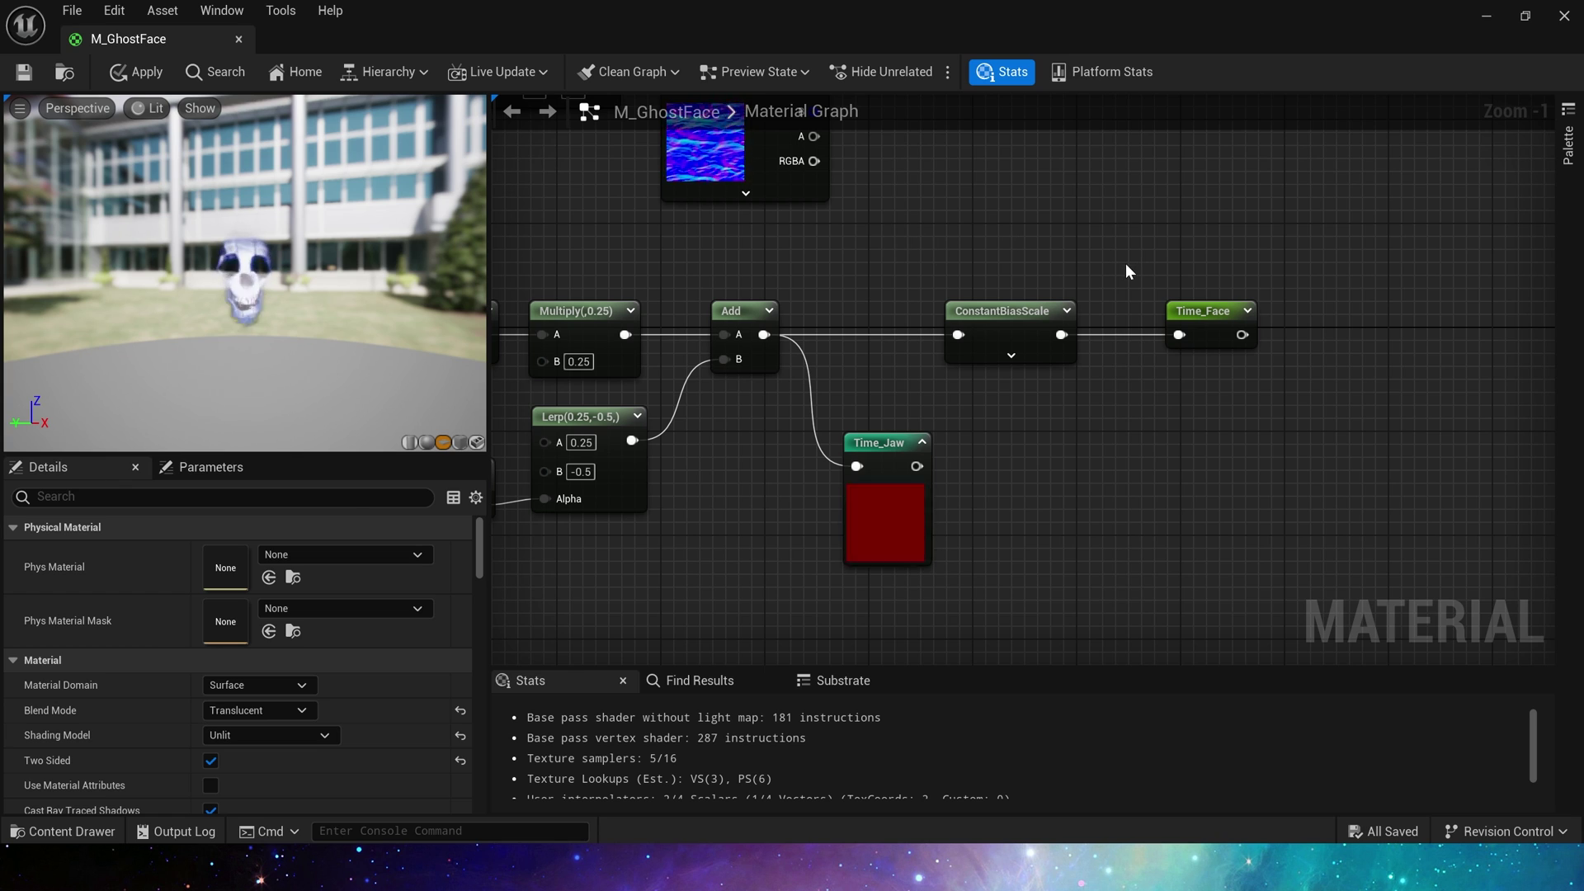
click(1247, 310)
drag(1125, 230, 1287, 462)
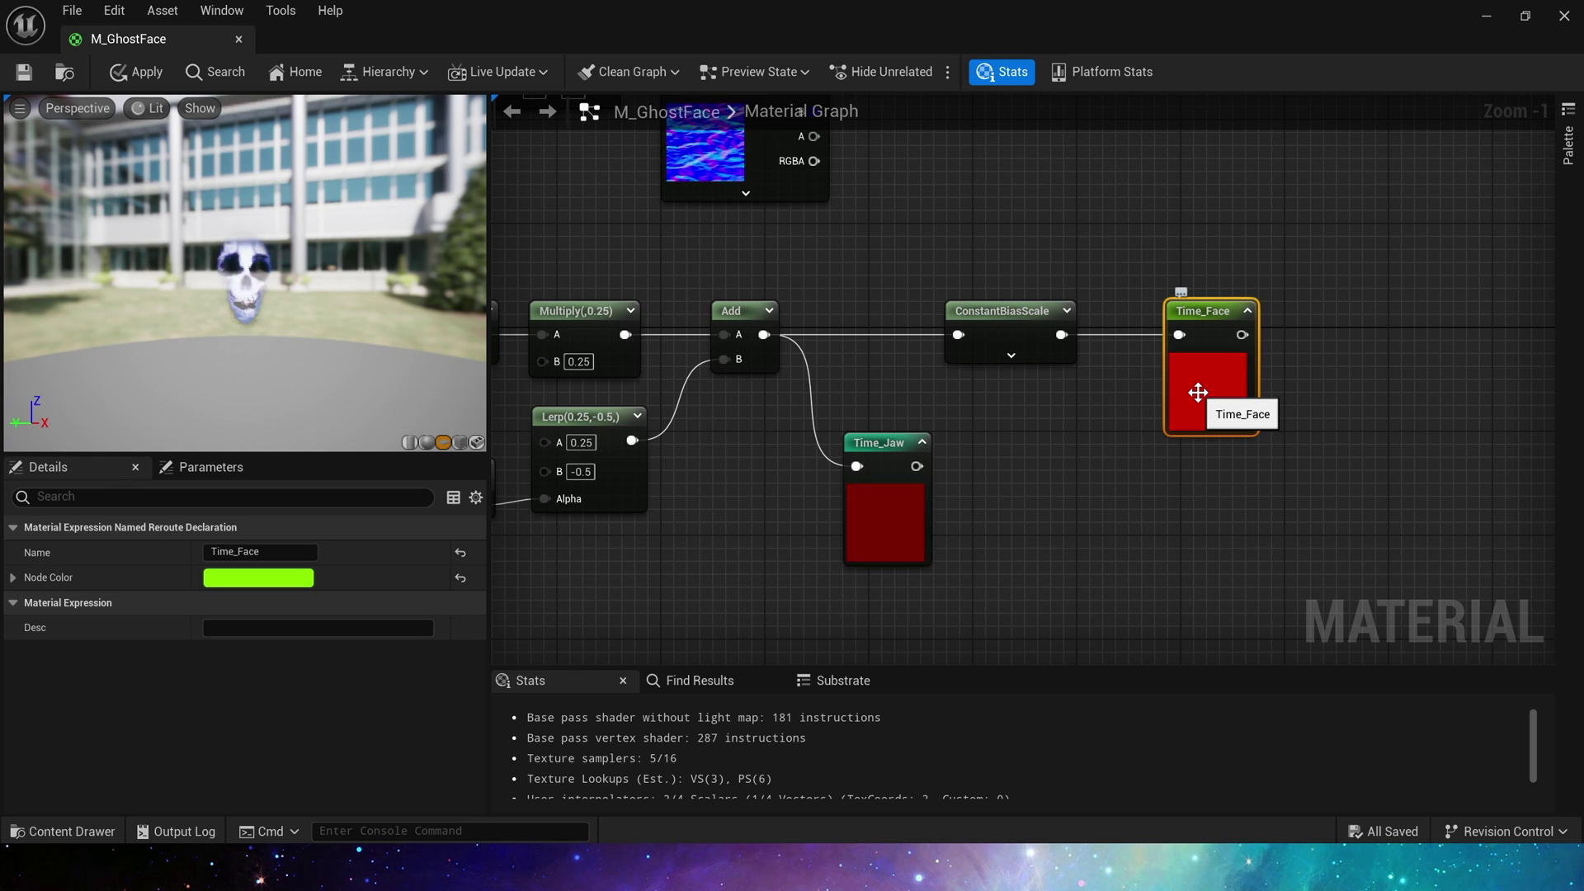
click(1091, 409)
Examine the TexCoord and Time_Face nodes that feed the Panner in the face shape group
right_drag(1069, 519, 1130, 94)
drag(1379, 163, 1203, 340)
right_drag(1191, 342, 1306, 434)
right_drag(1217, 412, 1334, 445)
scroll(1334, 446, down, 1)
scroll(792, 274, up, 2)
right_drag(781, 278, 809, 228)
drag(809, 228, 683, 464)
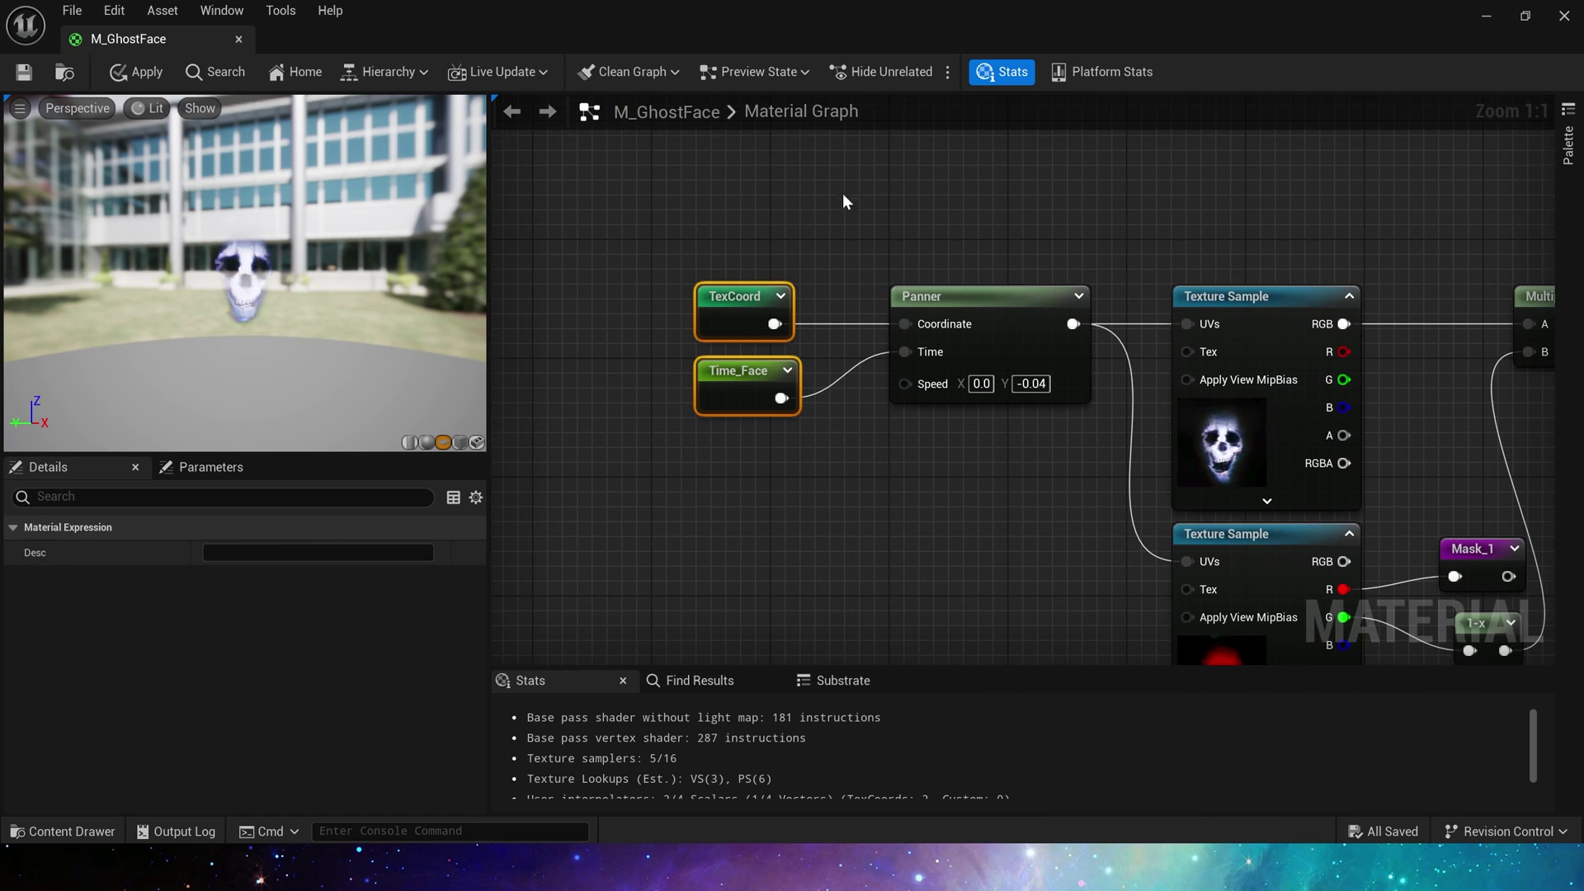
Inspect the face group's Panner settings and the Time_Face reroute connected to its Time input
scroll(843, 193, down, 2)
right_drag(843, 193, 948, 651)
right_drag(1407, 110, 1318, 131)
scroll(963, 366, up, 2)
right_drag(940, 627, 855, 255)
drag(855, 256, 1045, 493)
right_drag(1014, 488, 813, 421)
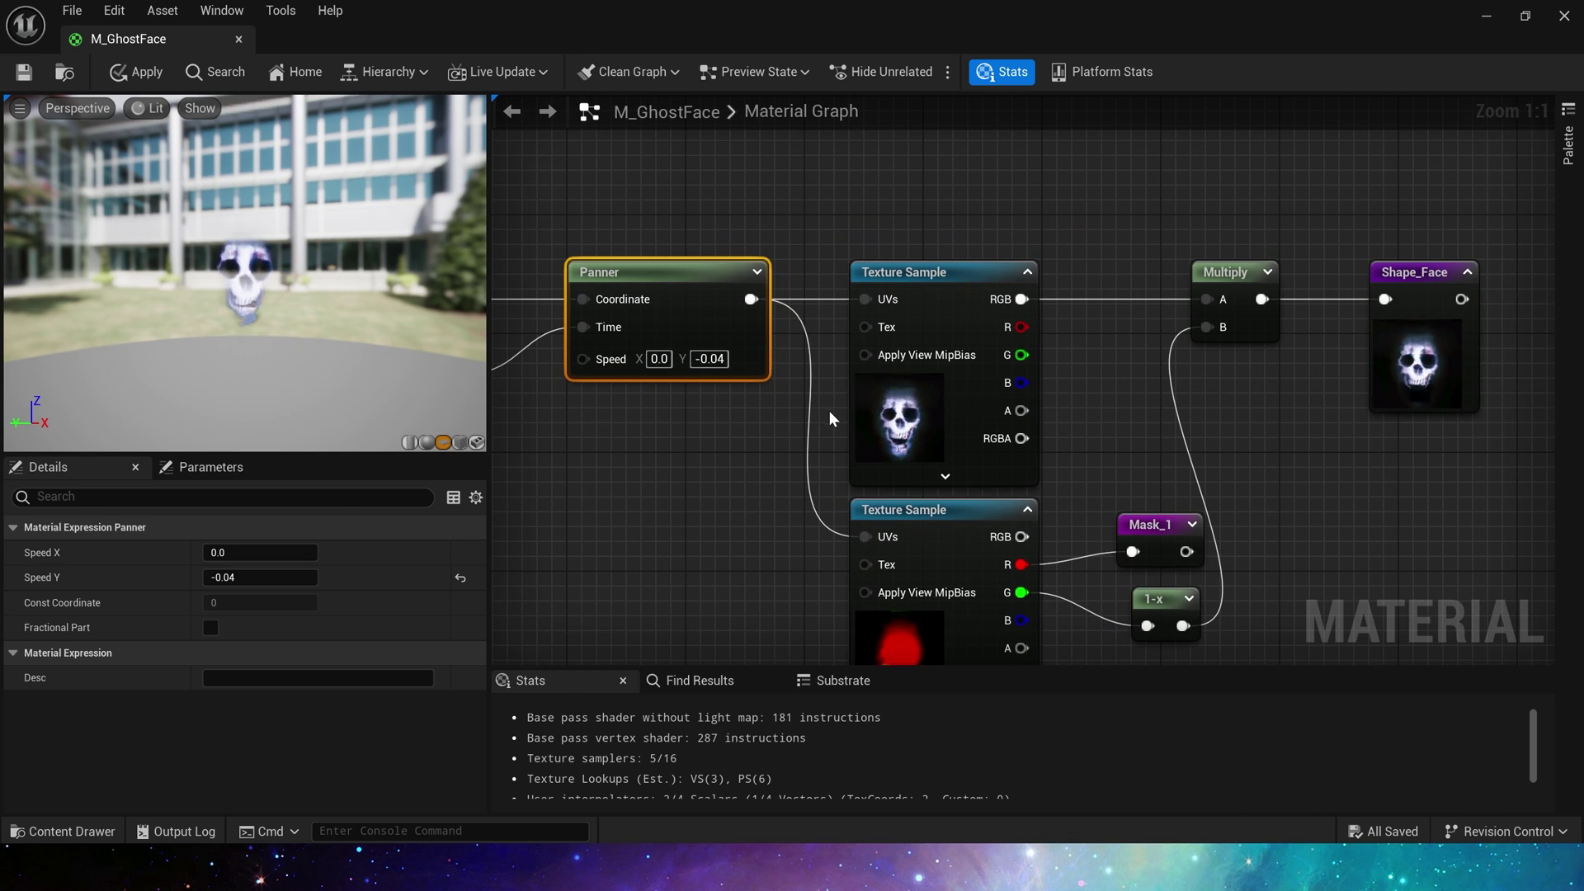
right_drag(497, 453, 683, 452)
click(656, 372)
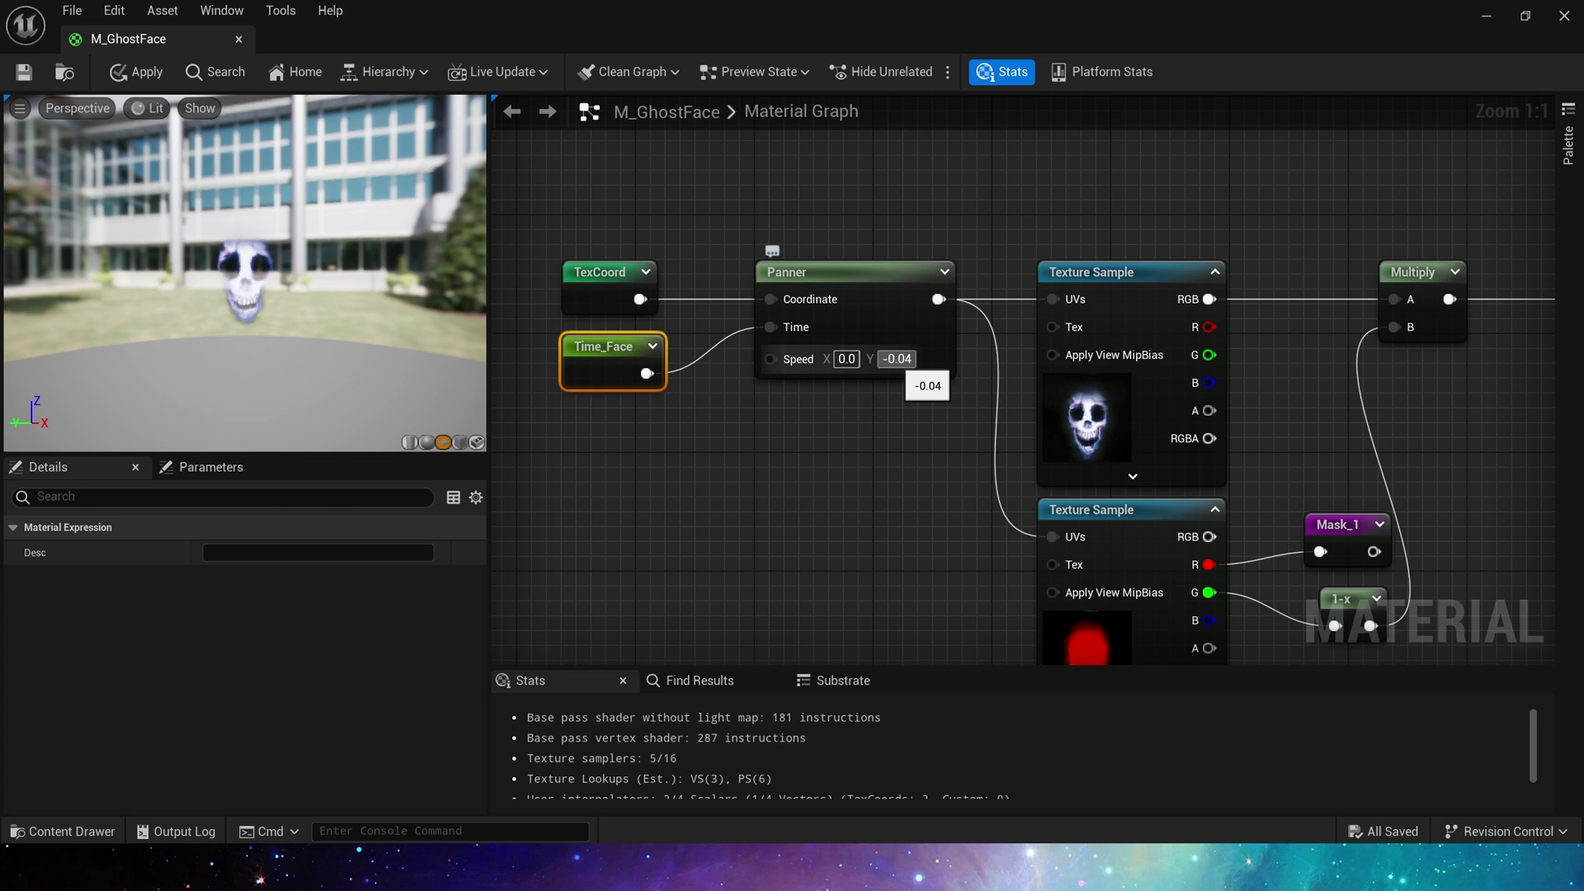
Try a Y speed of -1 on the face group's Panner and undo the change
right_drag(899, 367, 739, 384)
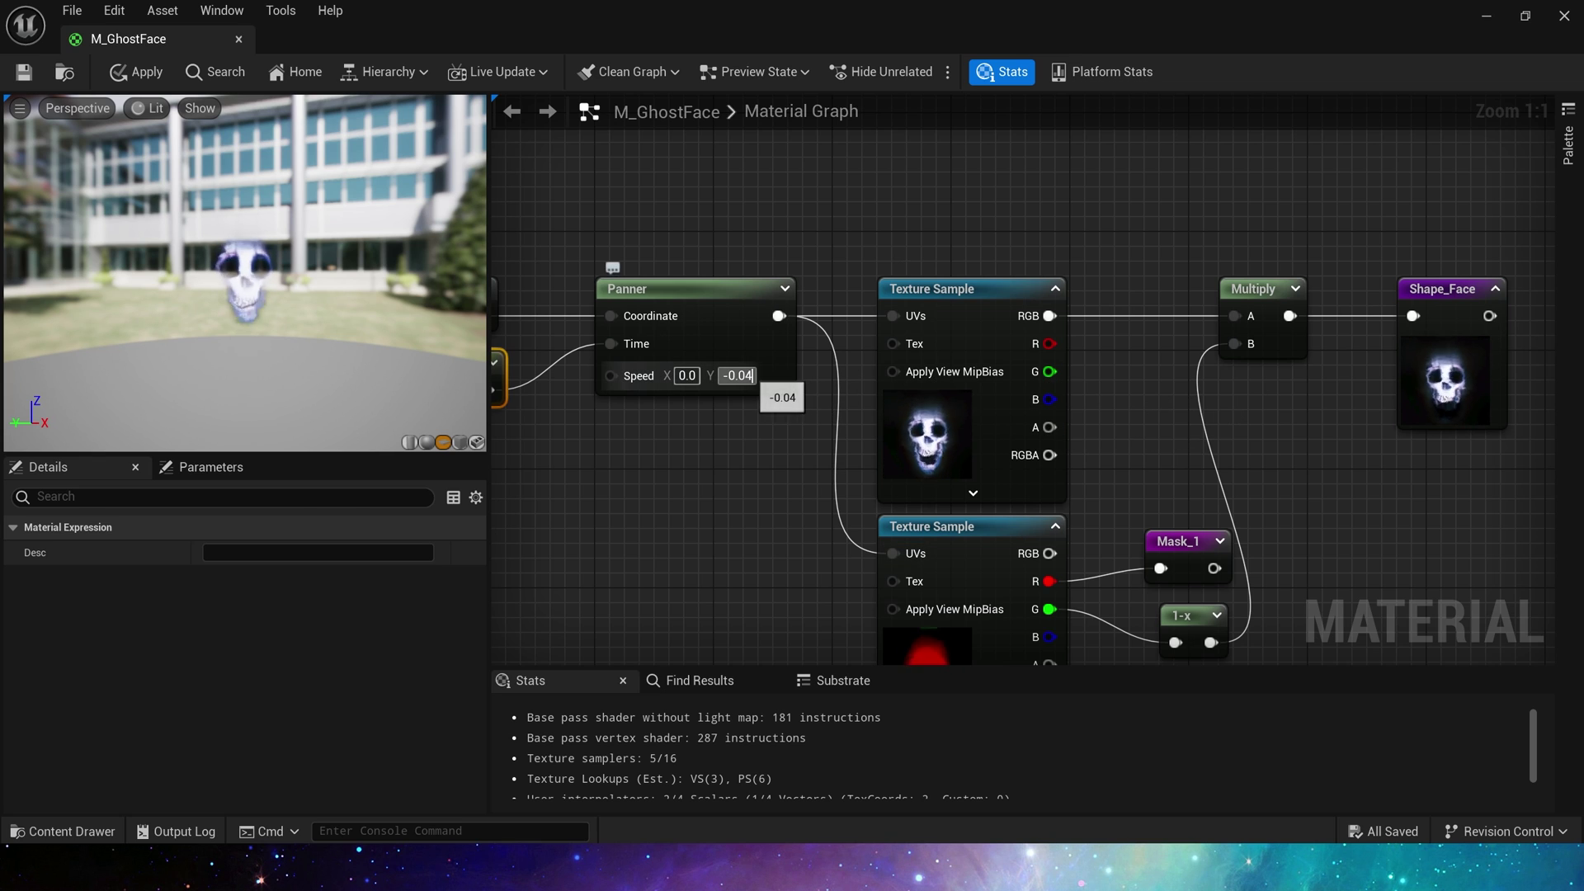
text(-1)
key(Return)
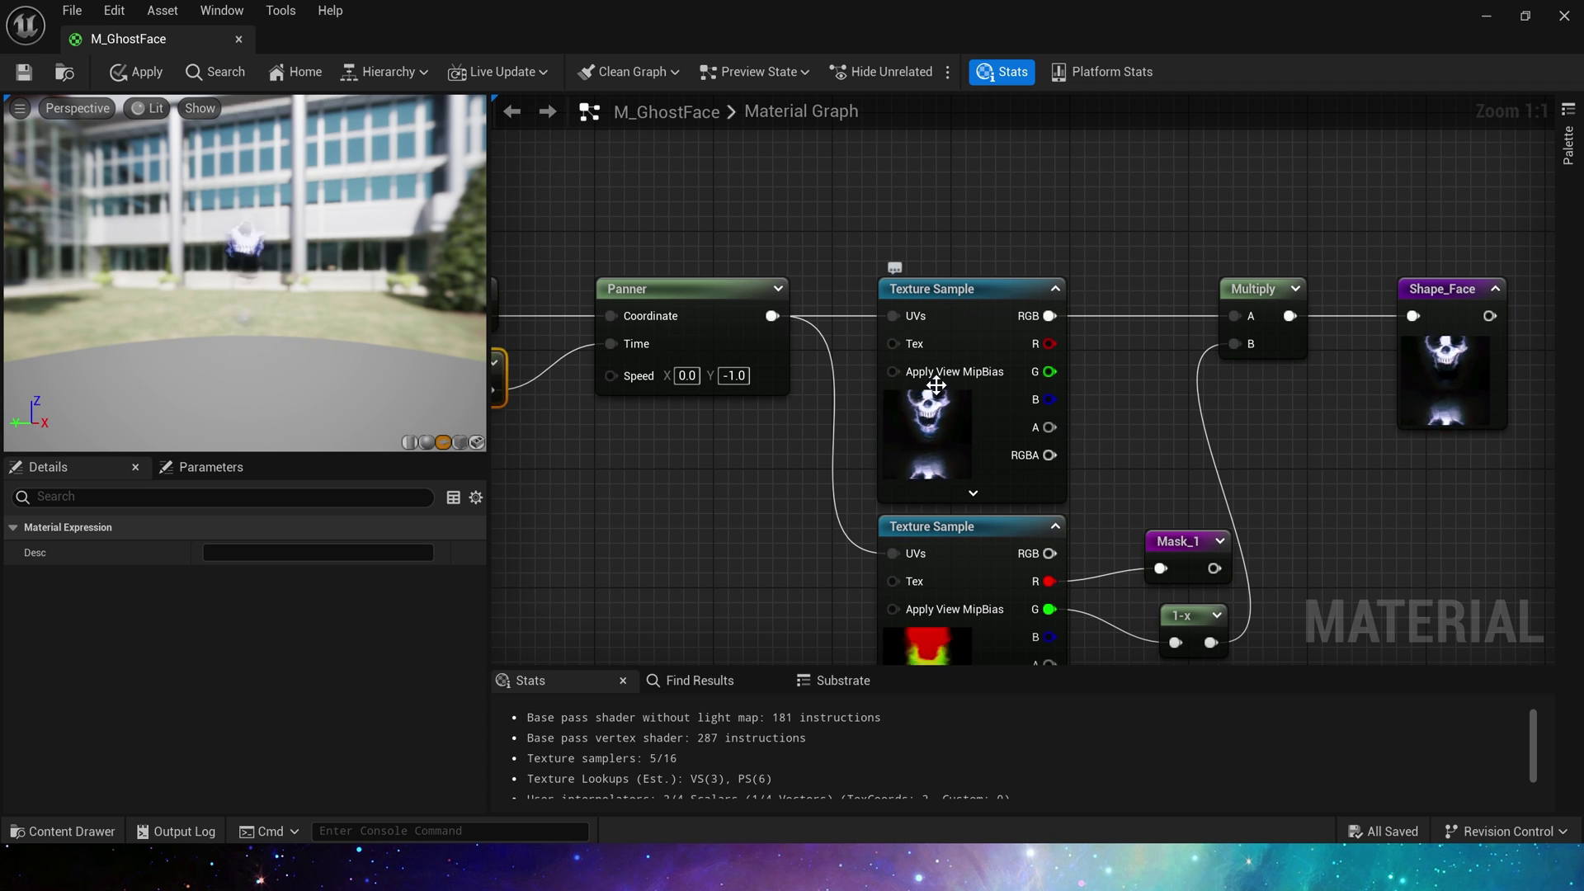
click(815, 358)
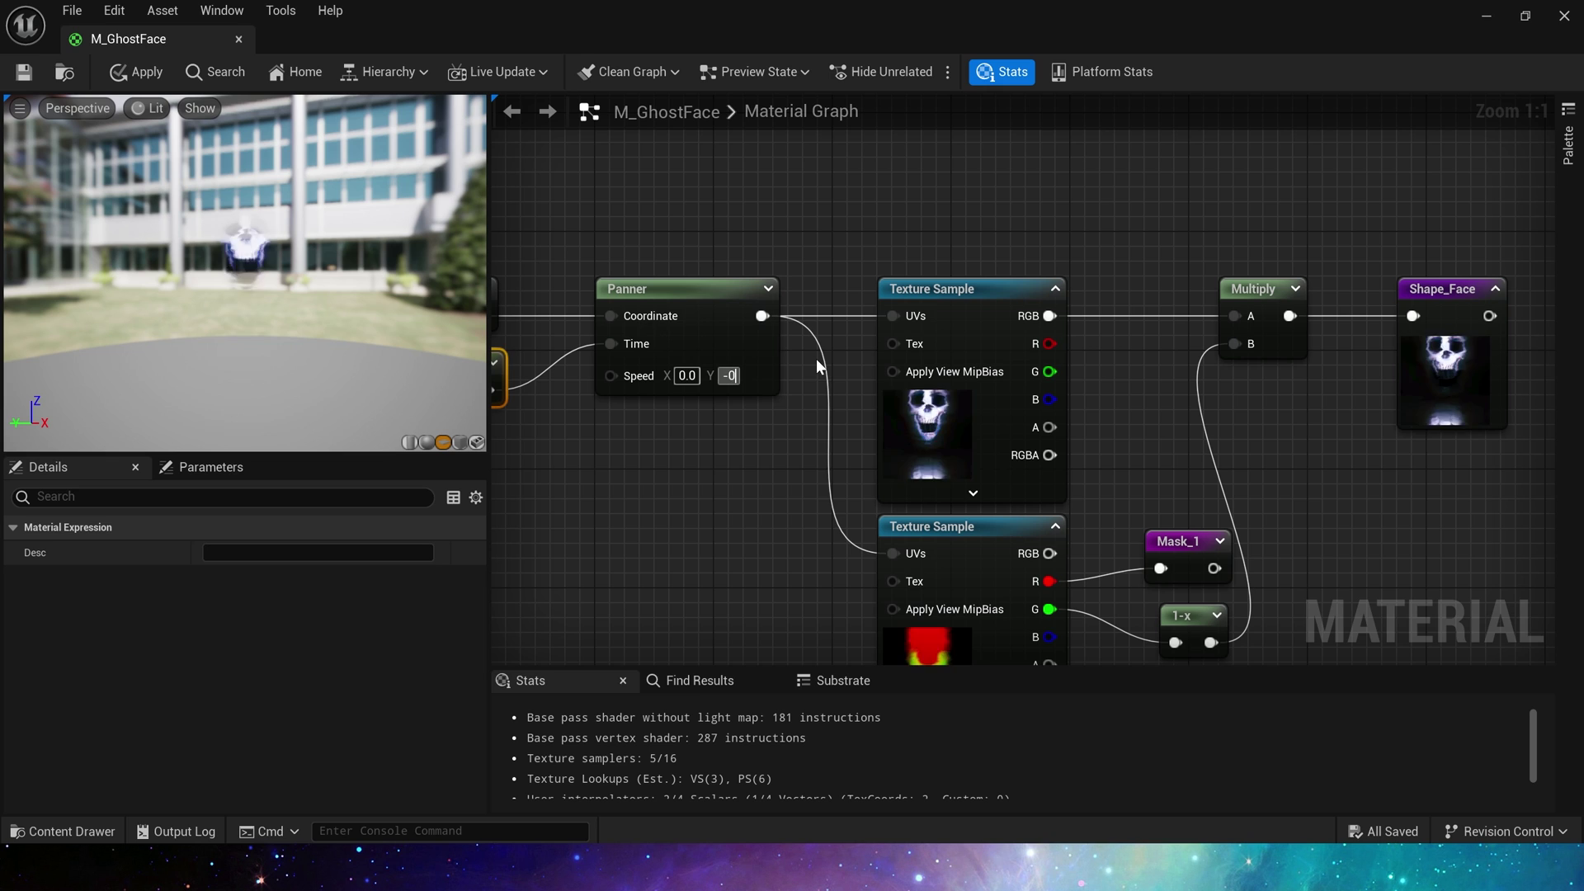
key(ctrl+z)
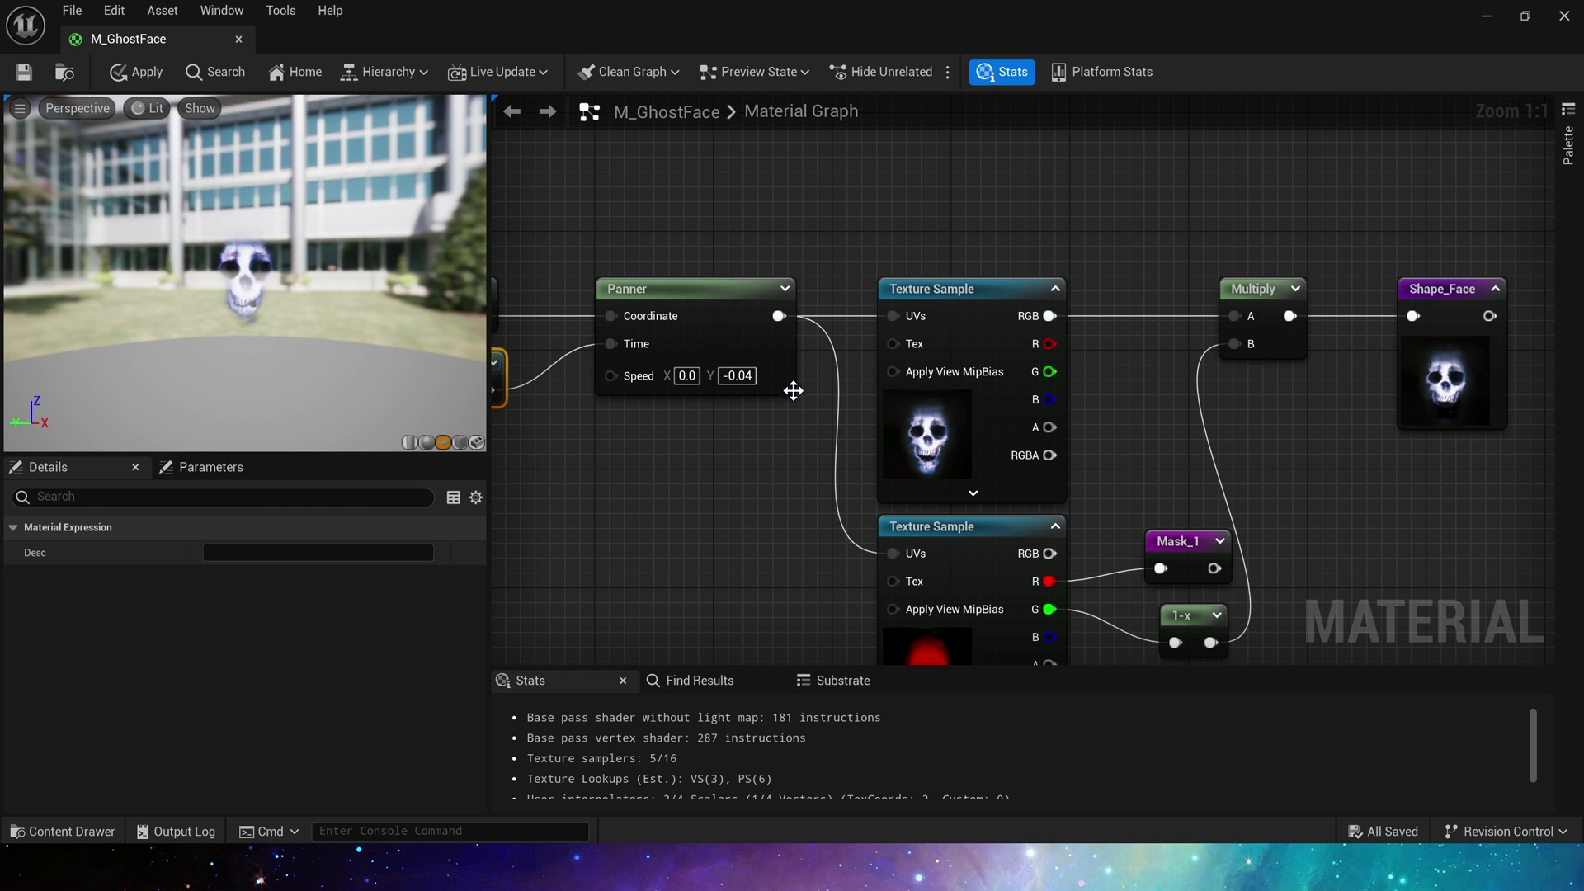
Examine the face group's skull and mask Texture Samples and the Mask_1 reroute fed by the red channel
right_drag(1200, 491, 1153, 411)
click(1106, 360)
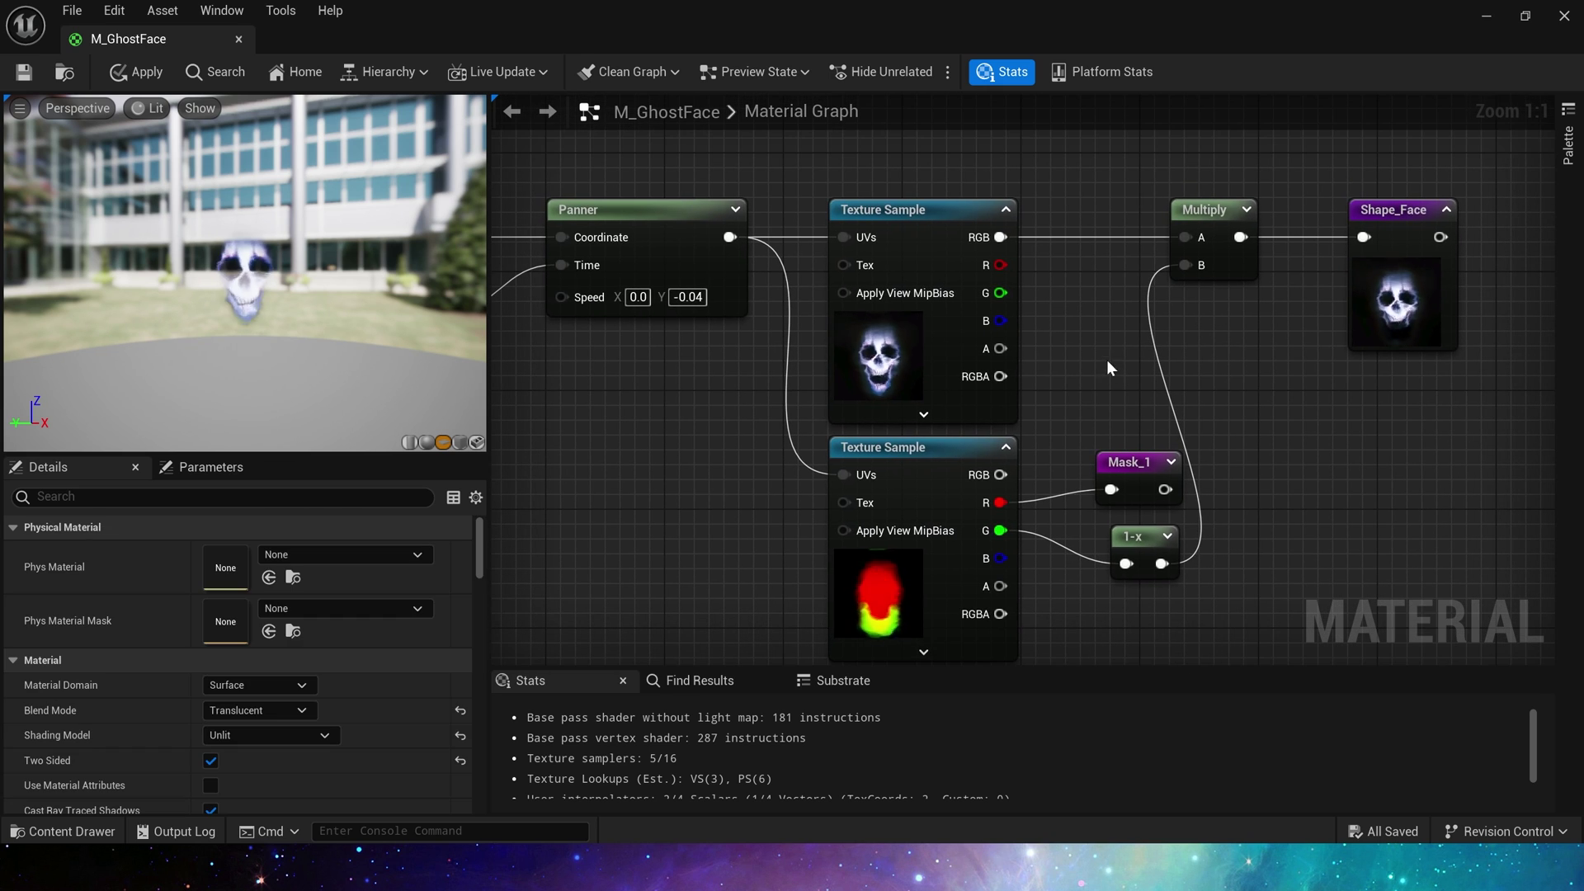
right_drag(1106, 359, 1103, 239)
click(834, 477)
right_drag(1201, 320, 1120, 362)
click(1089, 383)
drag(1078, 383, 1041, 410)
click(1173, 279)
right_drag(1158, 266, 1130, 290)
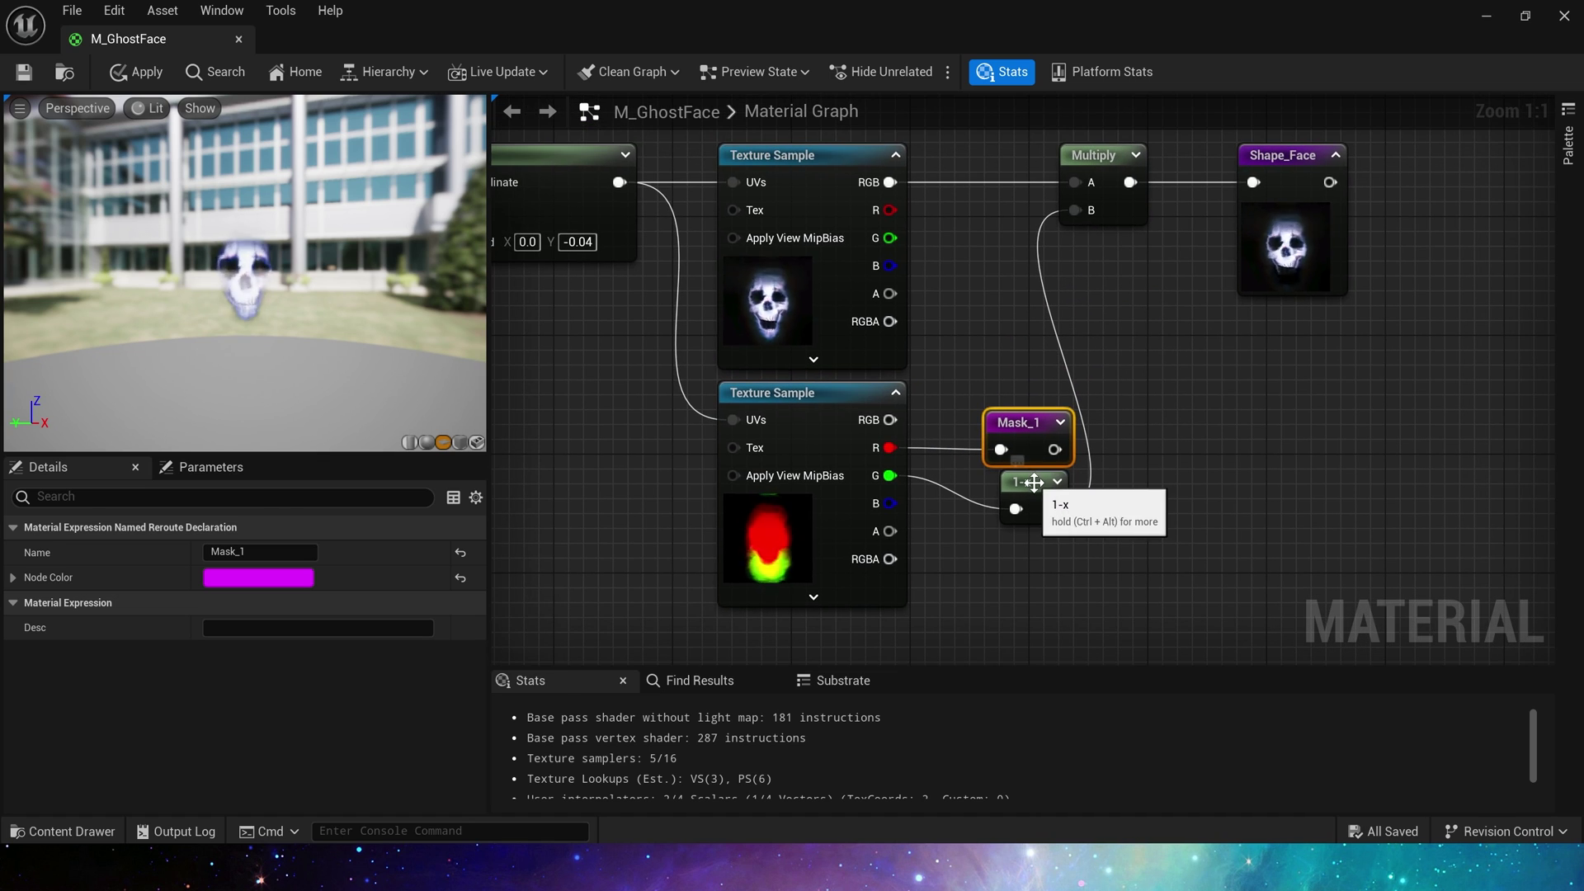
Inspect the 1-x node and preview the Multiply result that feeds the Shape_Face reroute
click(1033, 482)
click(1057, 482)
drag(961, 522, 1064, 620)
right_drag(1194, 501, 1081, 537)
click(1006, 534)
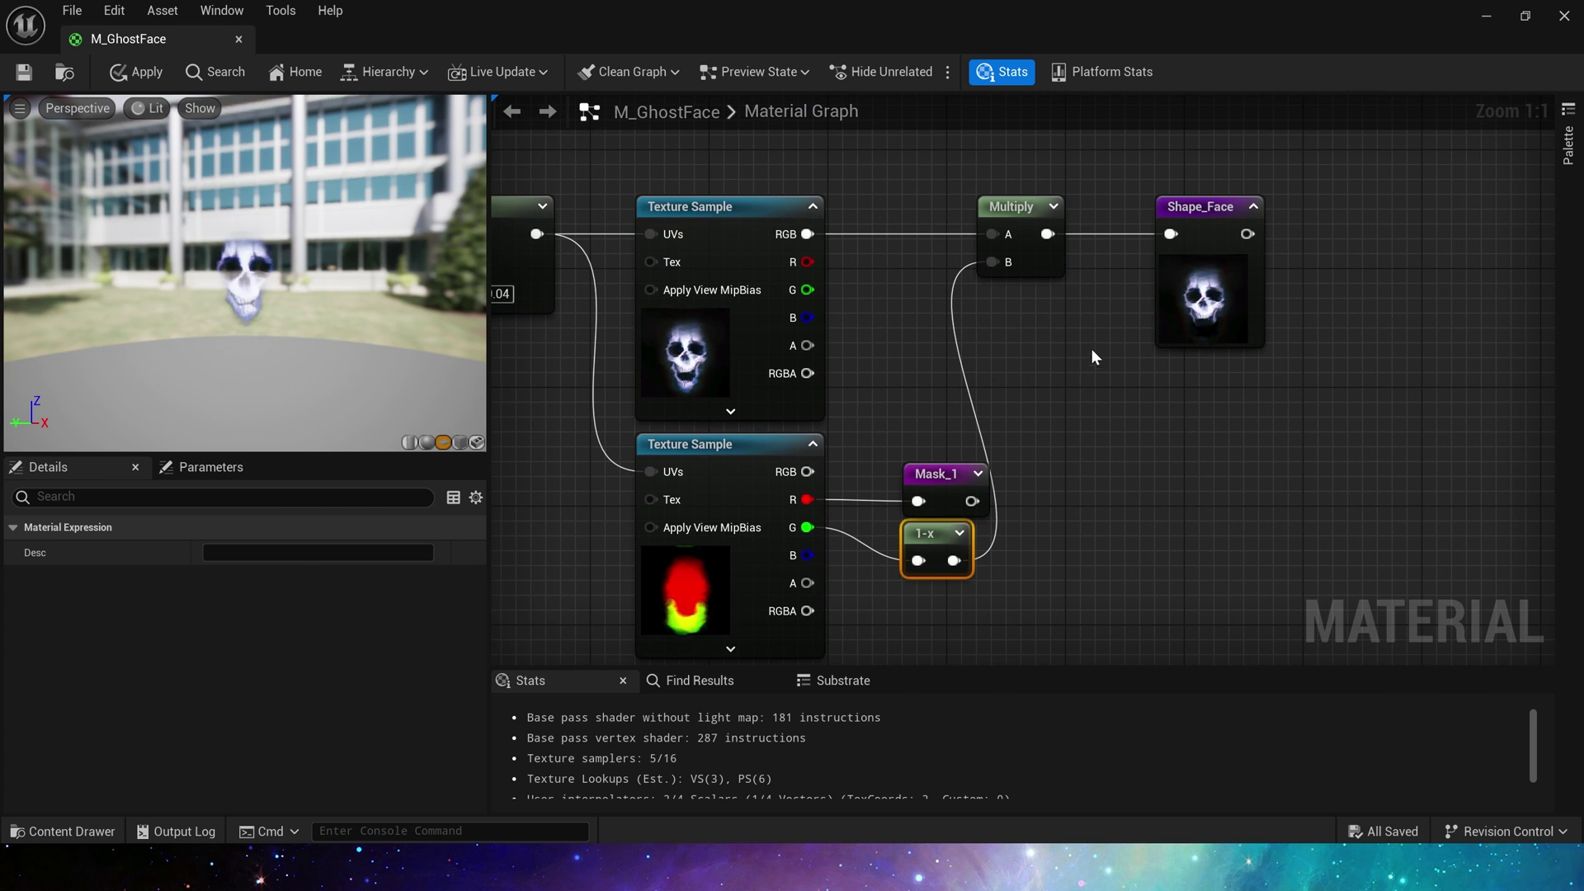
drag(991, 282, 991, 286)
click(1054, 206)
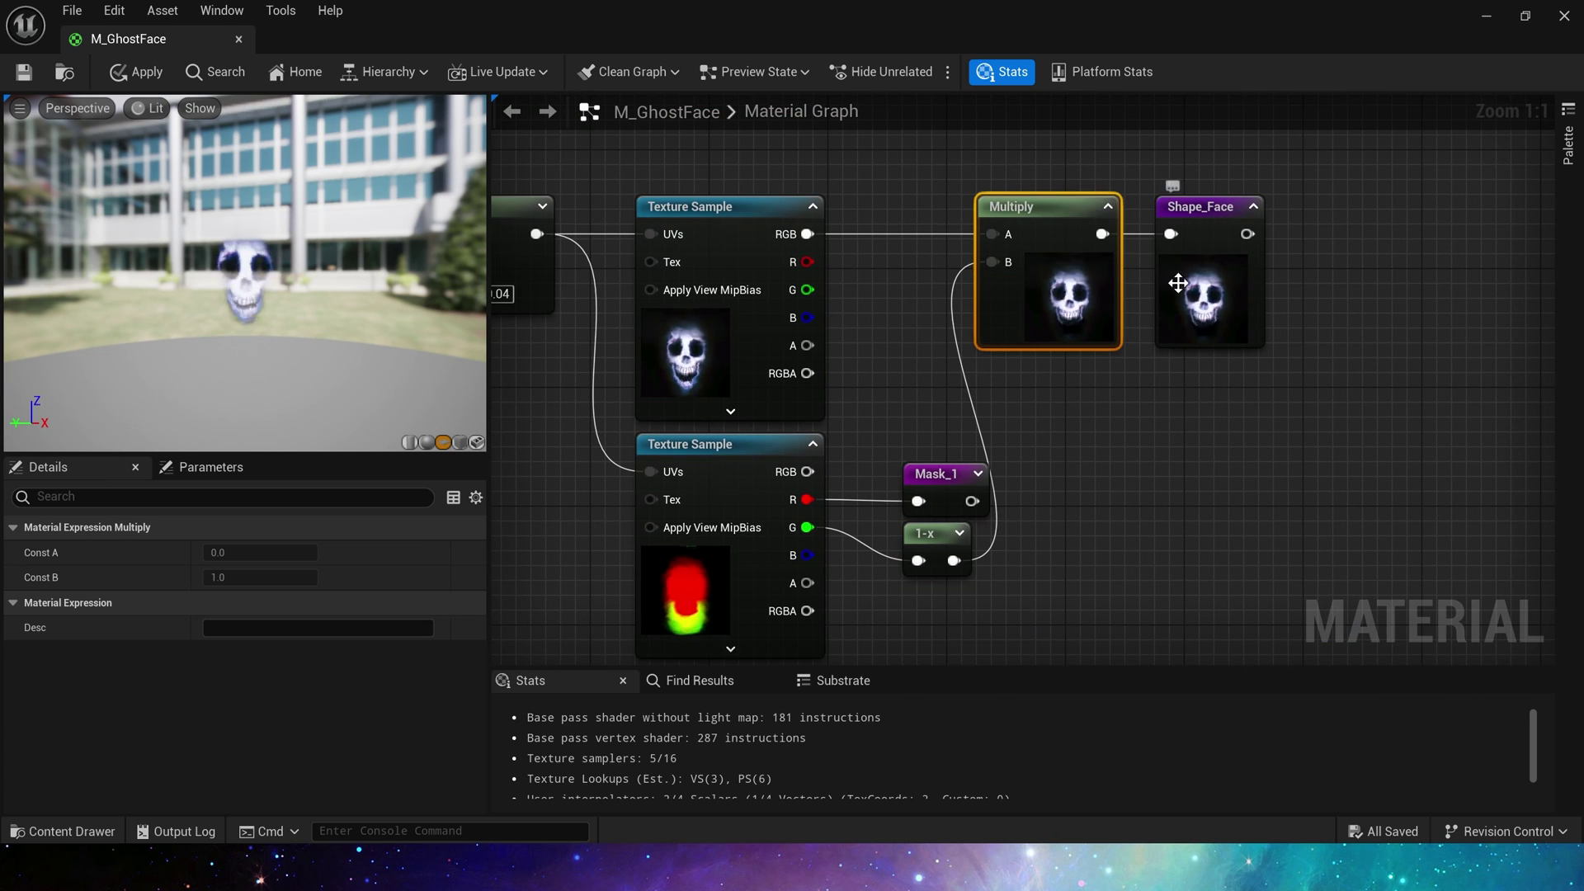
click(1113, 208)
Look over the complete jaw node group that ends in the Shape_Jaw reroute
right_drag(1066, 525, 1163, 347)
scroll(1059, 462, down, 1)
right_drag(1059, 462, 1227, 186)
scroll(1227, 186, down, 2)
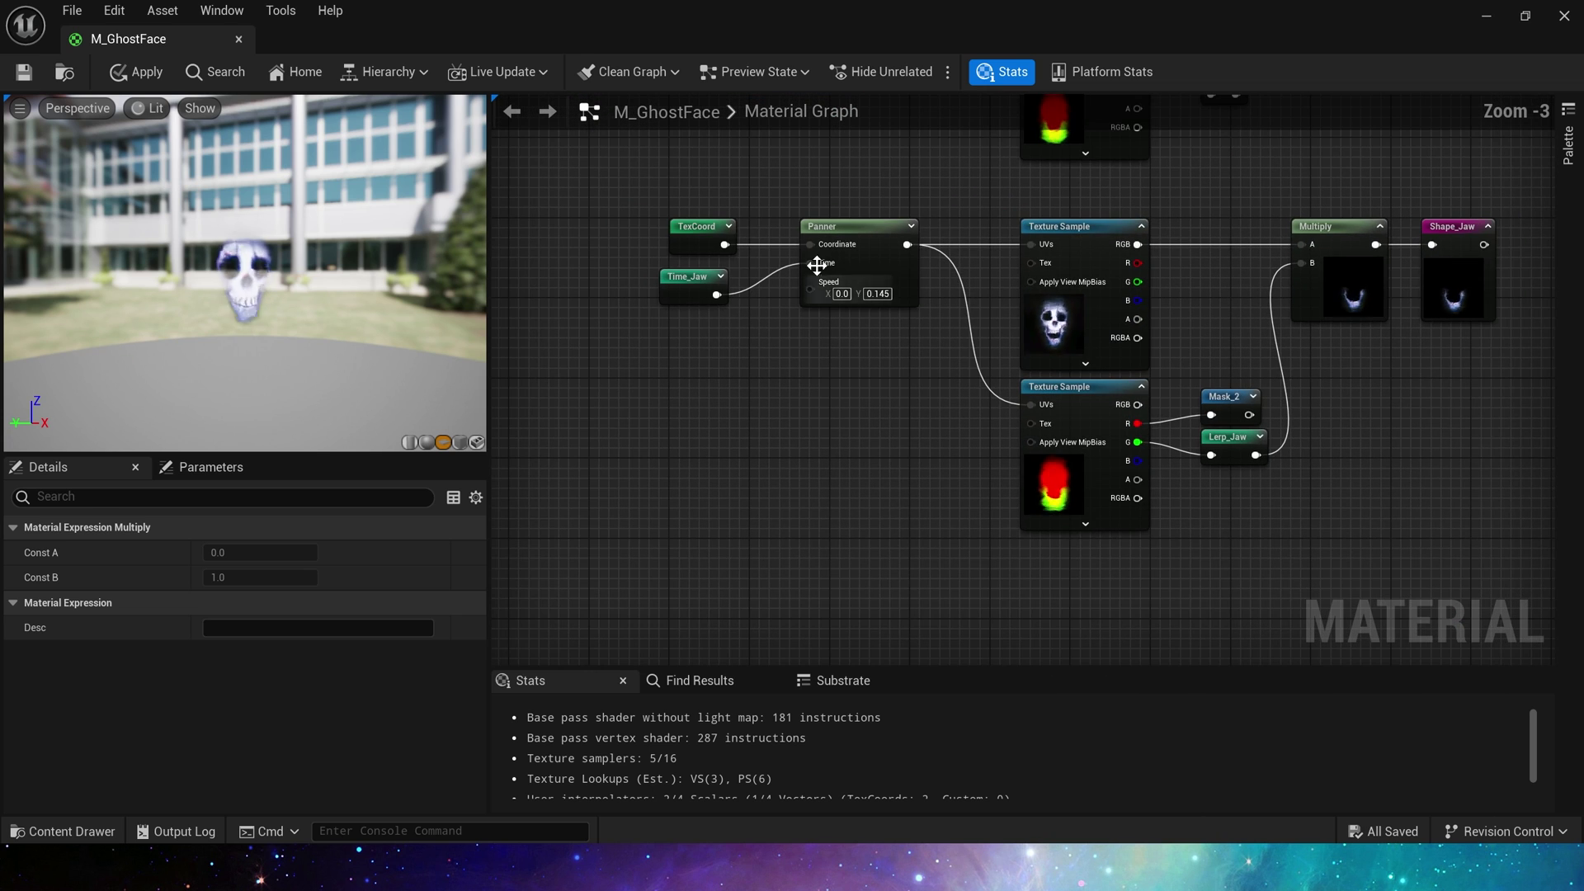
drag(656, 169, 1405, 517)
drag(1052, 344, 1033, 363)
click(892, 375)
Inspect the TexCoord, Time_Jaw and Panner nodes at the start of the jaw group
right_drag(685, 363, 751, 518)
drag(647, 515, 883, 392)
scroll(883, 393, up, 2)
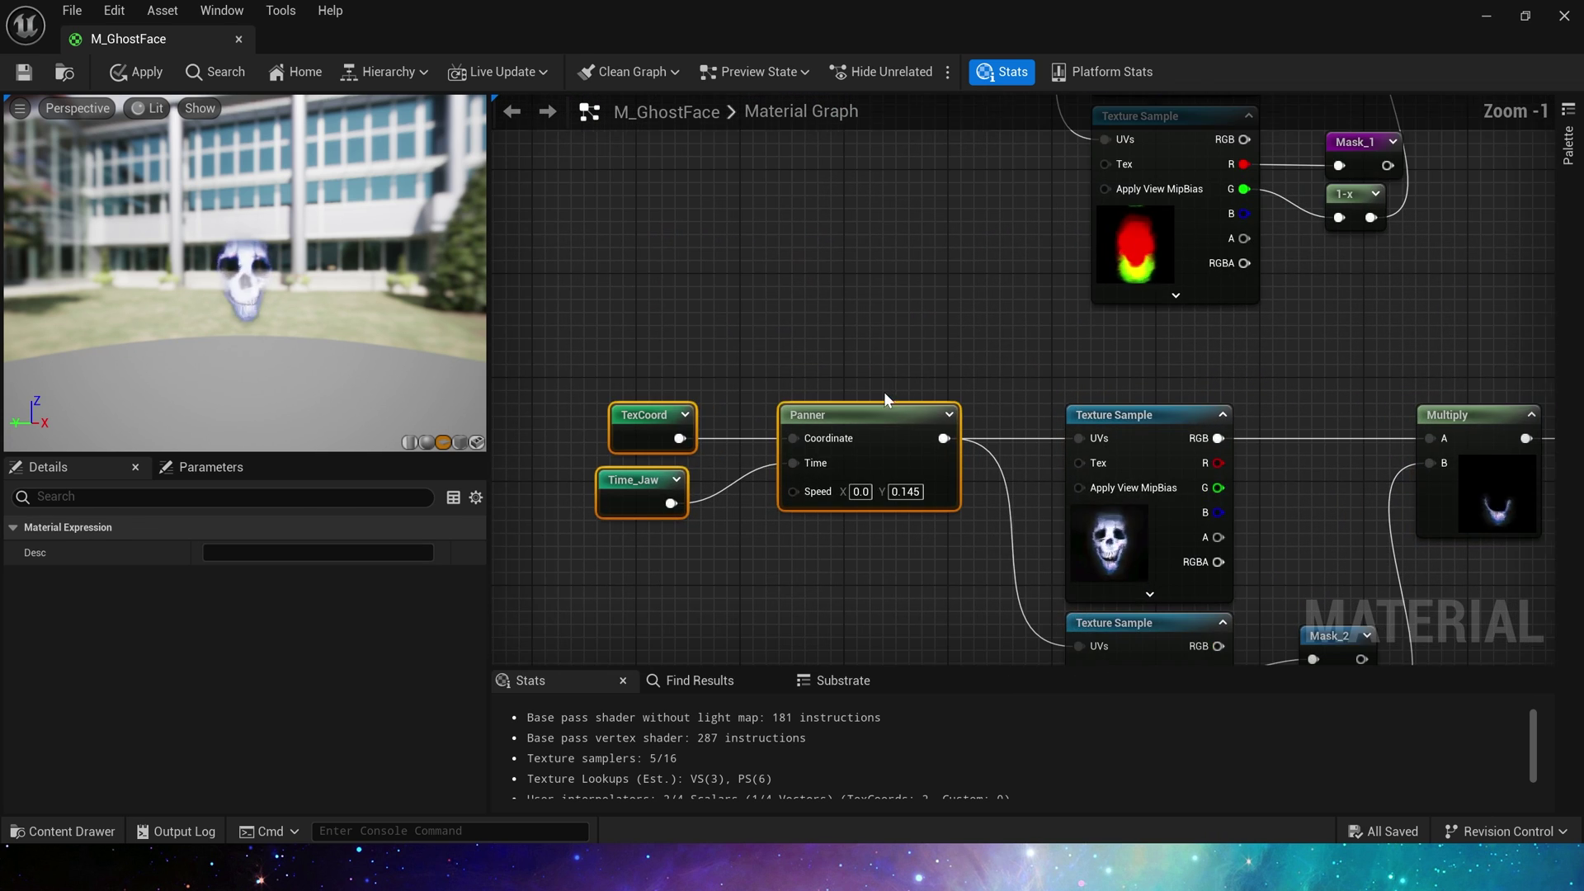
right_drag(938, 360, 893, 280)
click(894, 289)
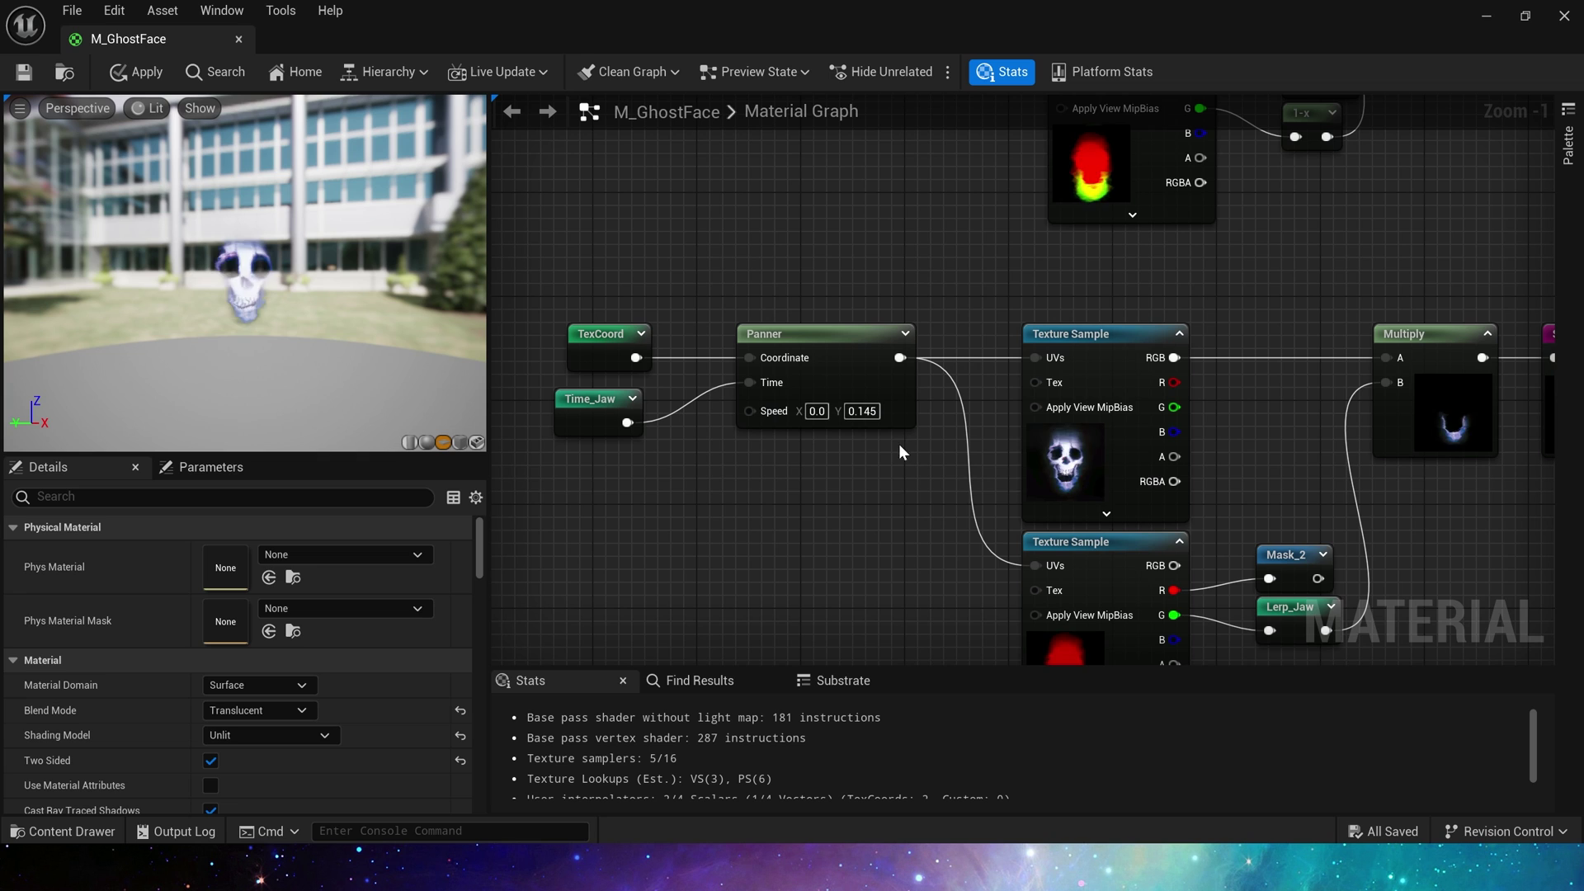
drag(740, 287, 975, 488)
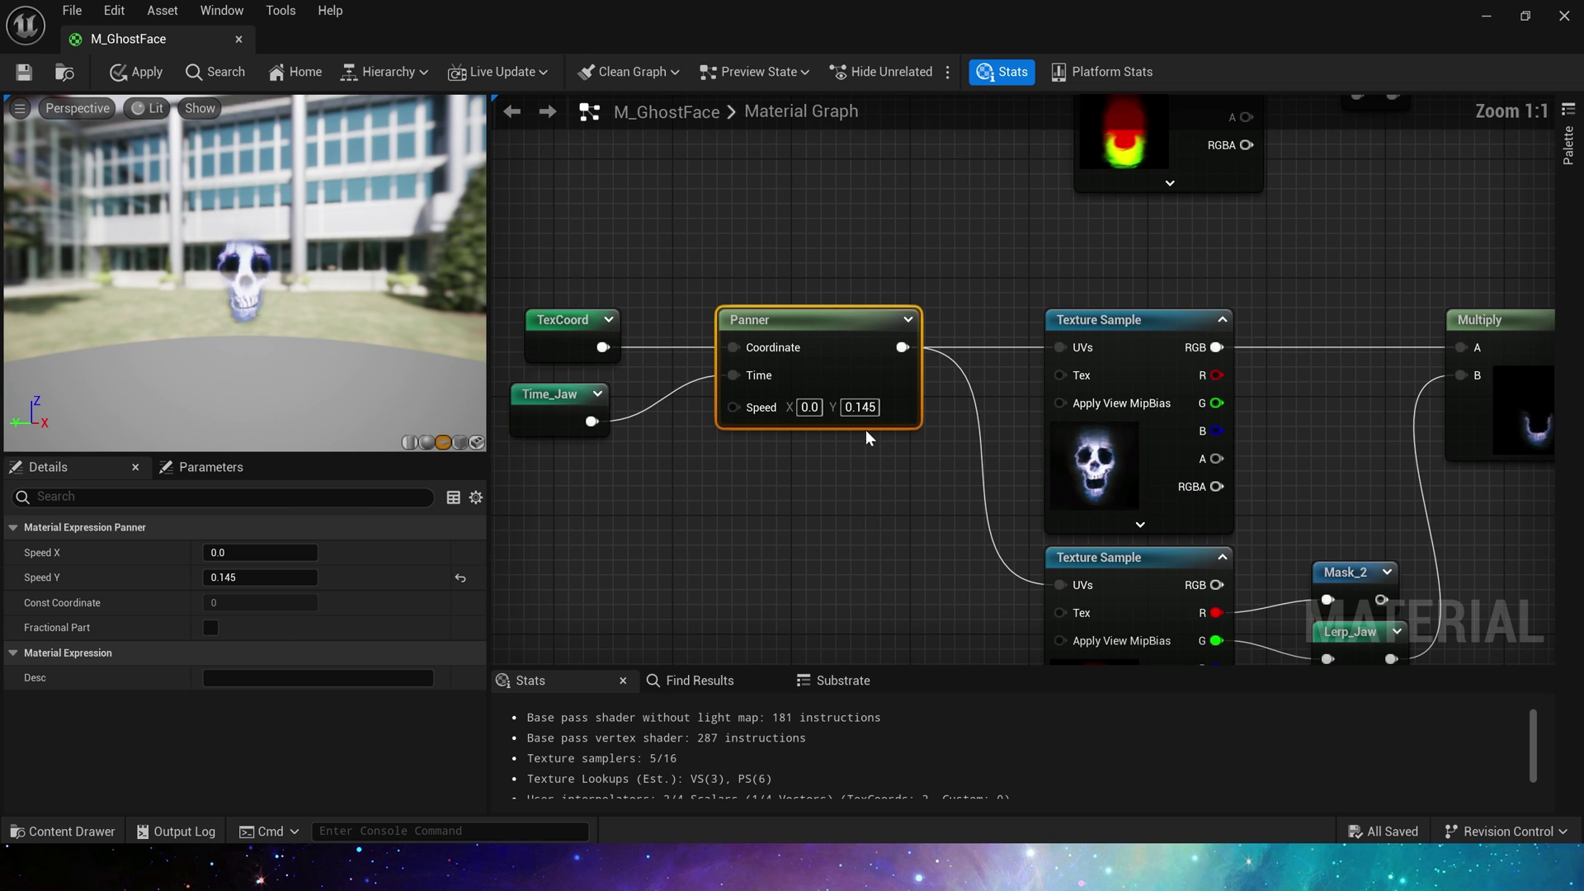
Check the previews of the Mask_2 and Lerp_Jaw reroutes connected to the jaw group's mask texture
right_drag(1076, 467, 901, 428)
click(1252, 461)
right_drag(1252, 462, 1036, 412)
click(1071, 470)
drag(1077, 480, 1081, 398)
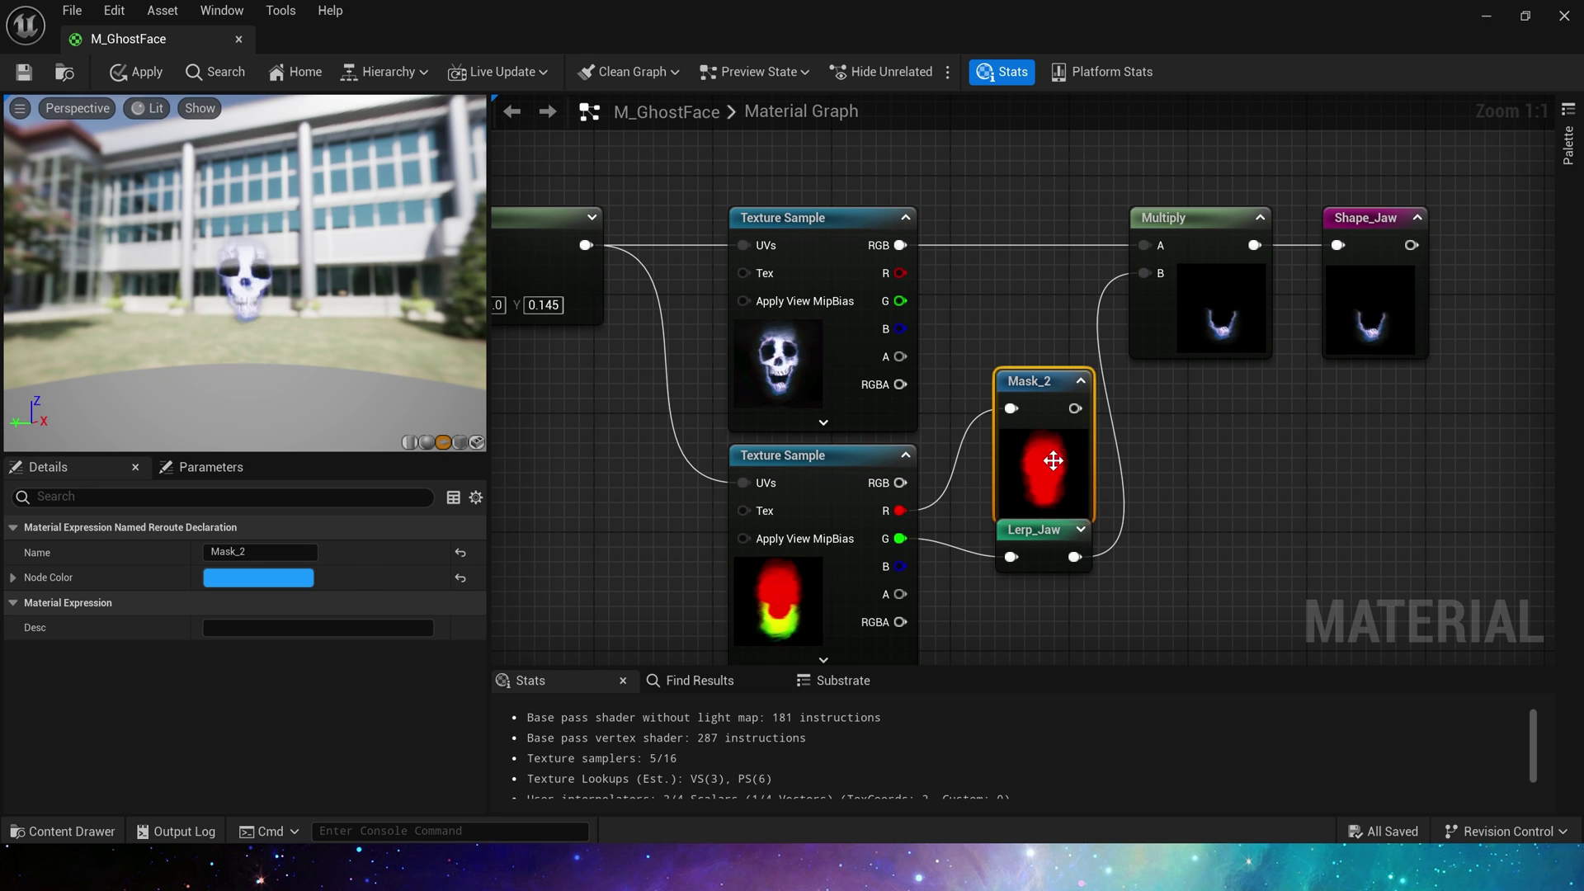
click(1080, 380)
click(1081, 529)
right_drag(1094, 631, 1077, 548)
click(1060, 446)
Examine the Multiply node that combines the skull texture with Lerp_Jaw and feeds Shape_Jaw
right_drag(1130, 392, 1080, 471)
right_drag(1145, 317, 1081, 407)
click(1131, 339)
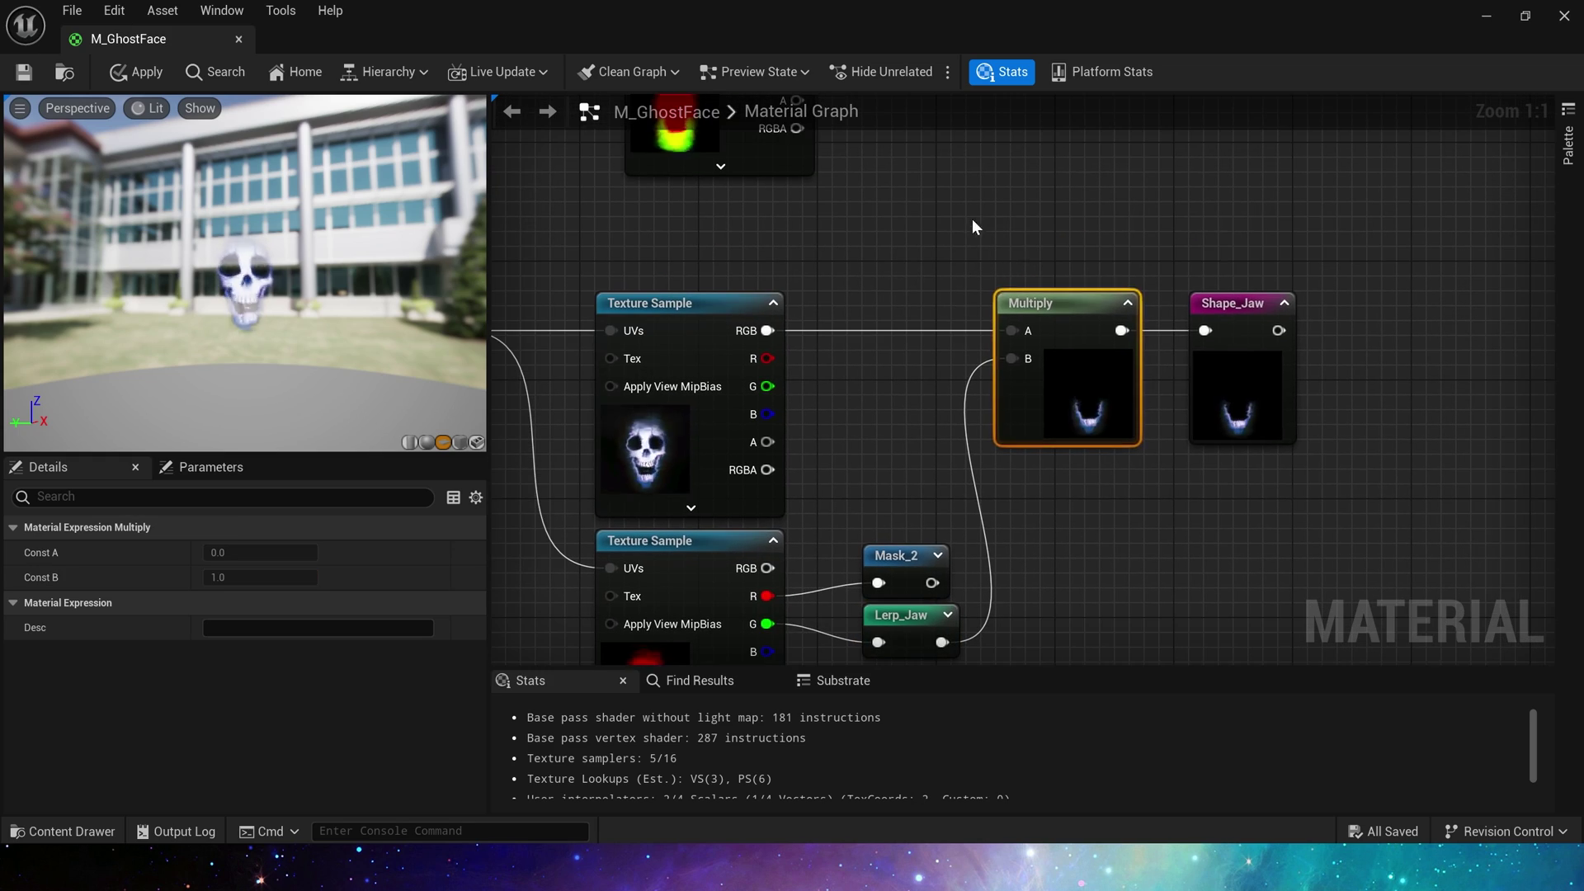
drag(972, 220, 1308, 439)
Review the face and jaw shape groups together within the overall material graph
scroll(1344, 399, down, 2)
scroll(1321, 403, down, 2)
right_drag(1353, 181, 1117, 384)
scroll(1117, 383, down, 1)
right_drag(1074, 450, 1449, 478)
right_drag(927, 445, 1165, 274)
scroll(1166, 274, down, 1)
right_drag(747, 518, 760, 256)
drag(760, 256, 1155, 602)
drag(1103, 369, 1117, 221)
right_drag(1117, 221, 1054, 356)
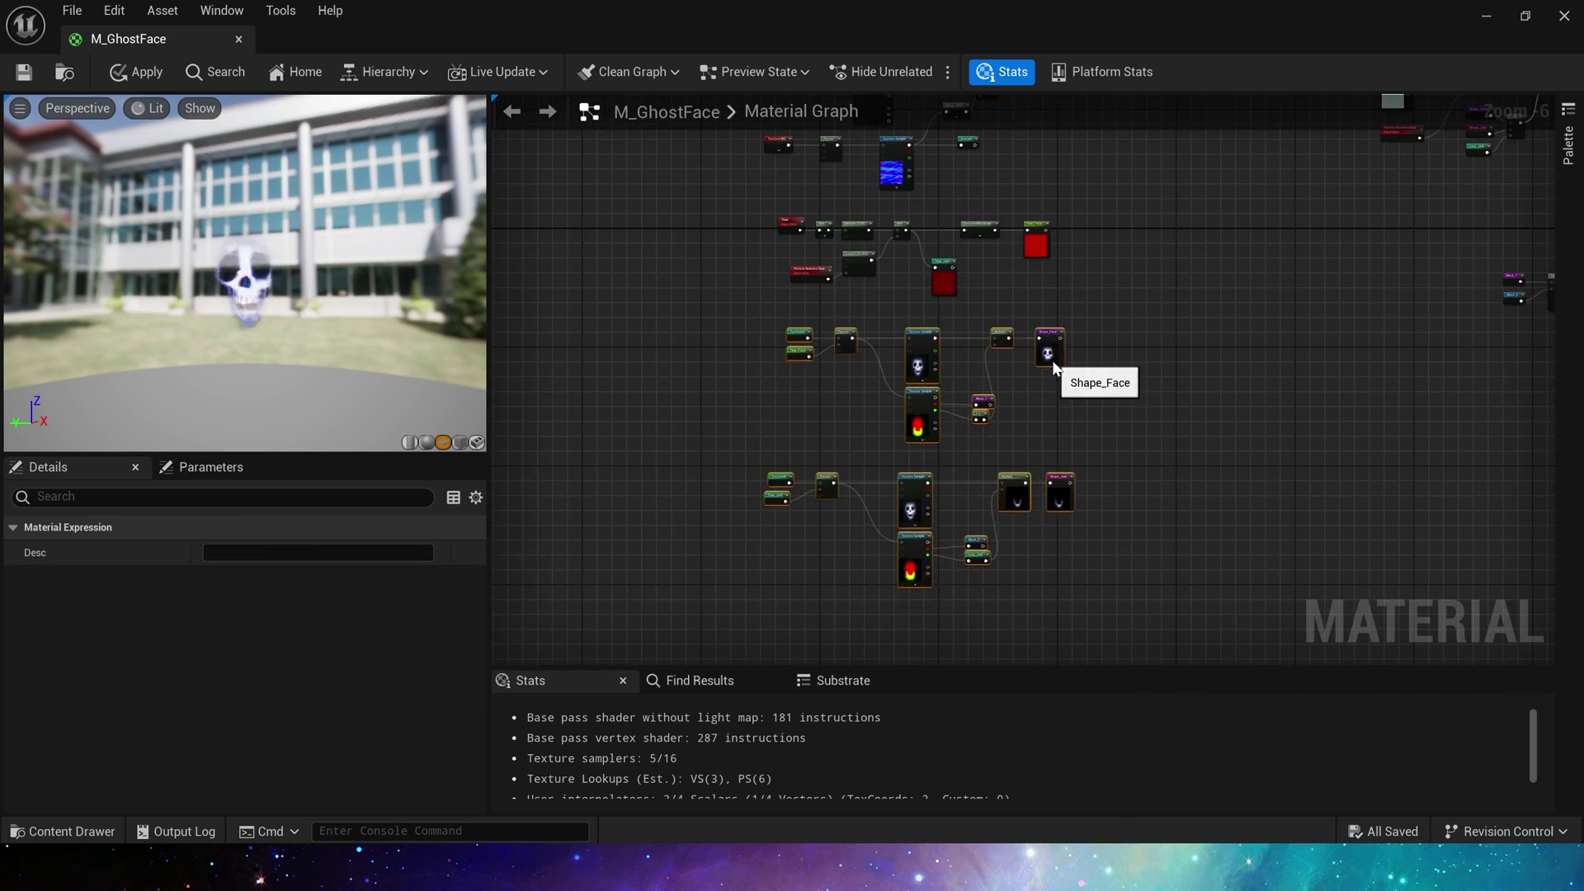
click(1171, 363)
Trace the material output's Normal reroute to its declaration and examine the Panner and Texture Sample feeding it
scroll(986, 496, up, 4)
right_drag(1443, 330, 693, 336)
right_drag(1398, 258, 1111, 318)
scroll(1154, 309, up, 2)
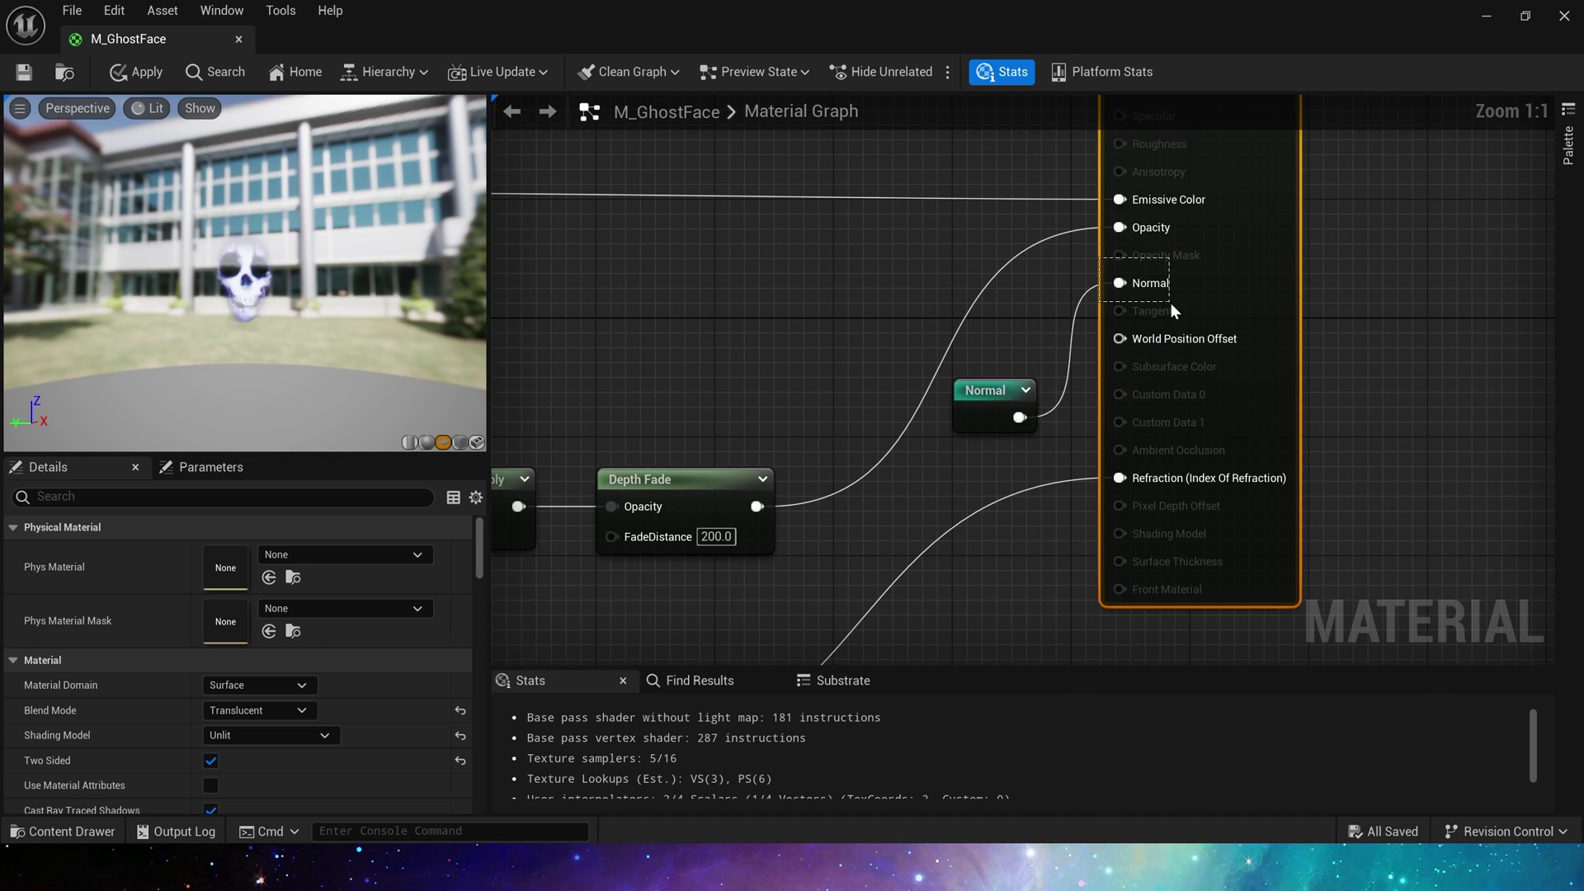
click(974, 415)
double_click(959, 437)
right_drag(959, 437, 1185, 441)
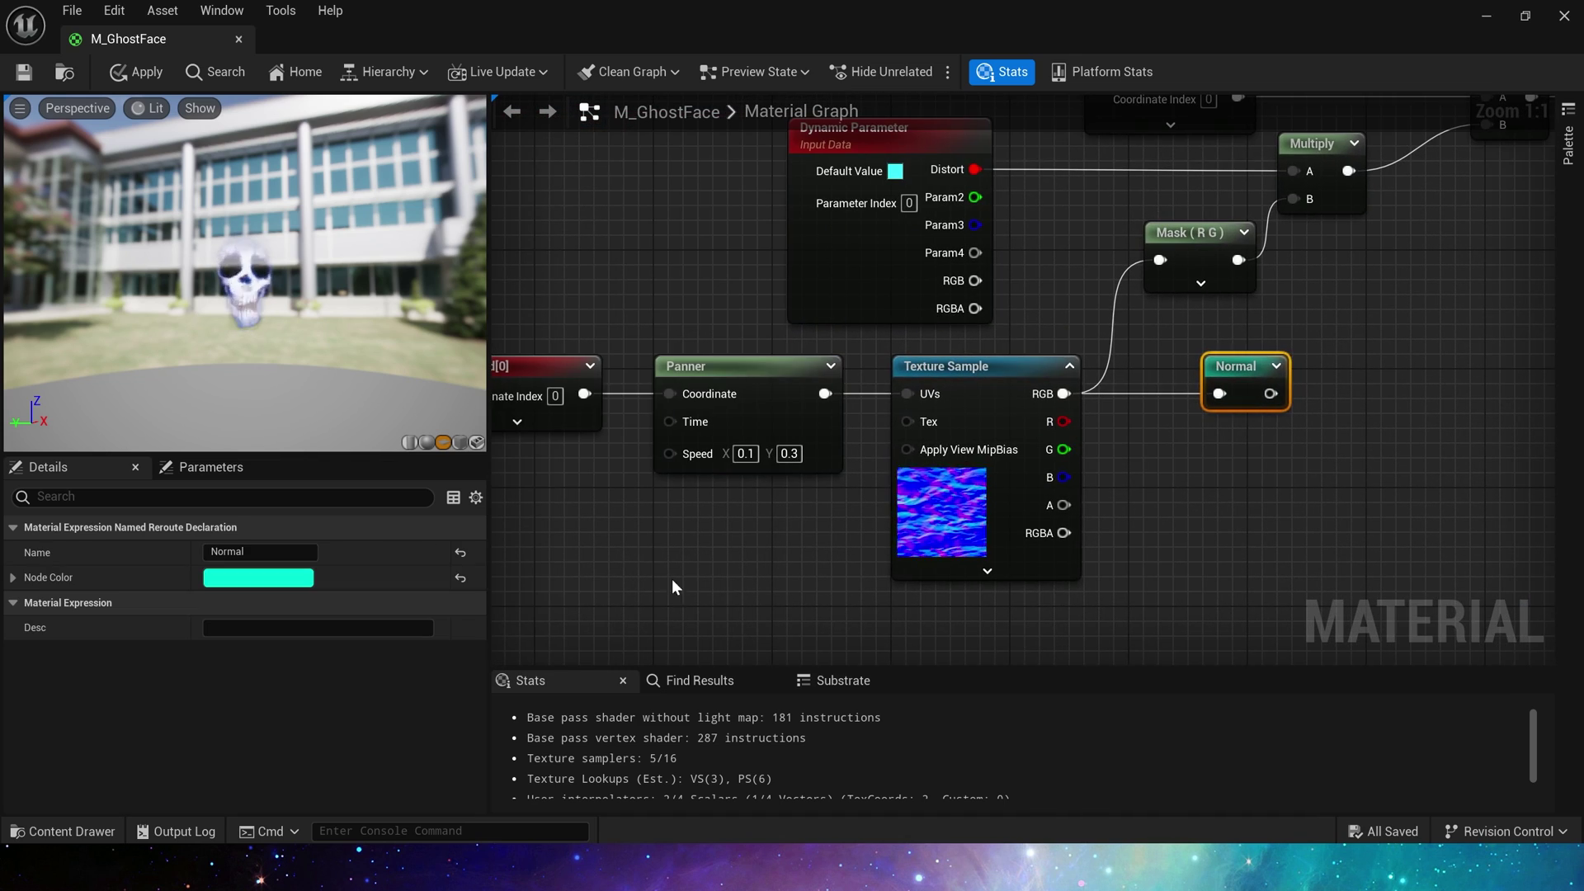
drag(577, 571, 1223, 388)
scroll(1319, 487, down, 2)
Follow the material output's opacity chain back to the Multiply node that combines Mask_1 and Mask_2
right_drag(1329, 487, 902, 385)
scroll(1380, 442, down, 2)
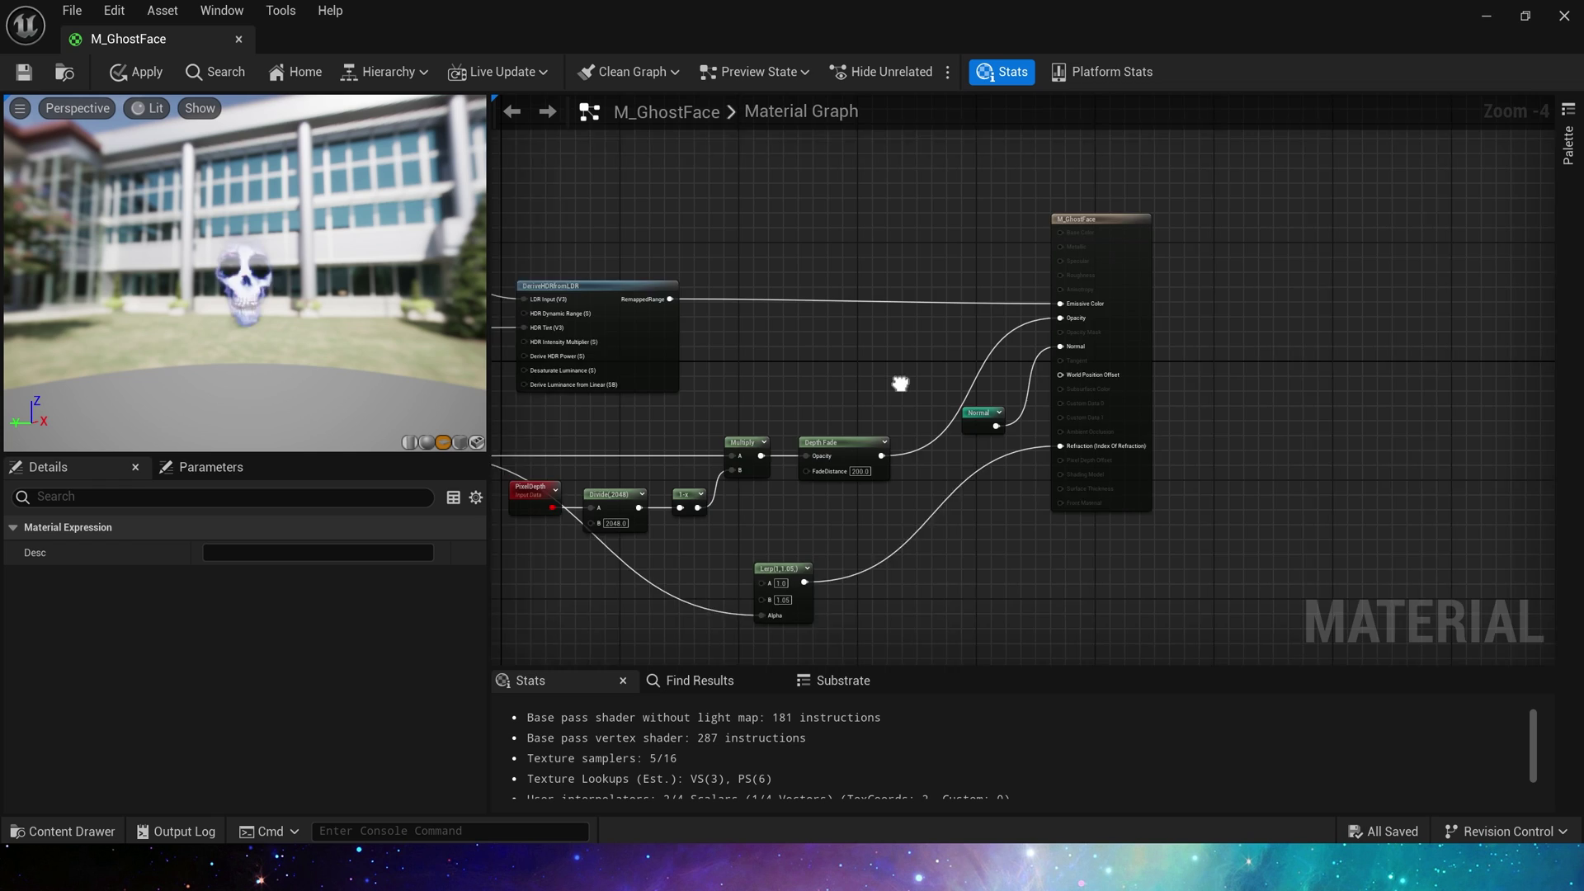
scroll(901, 385, up, 2)
right_drag(891, 478, 1009, 454)
click(775, 541)
right_drag(775, 540, 1227, 488)
right_drag(528, 419, 880, 378)
scroll(880, 379, up, 2)
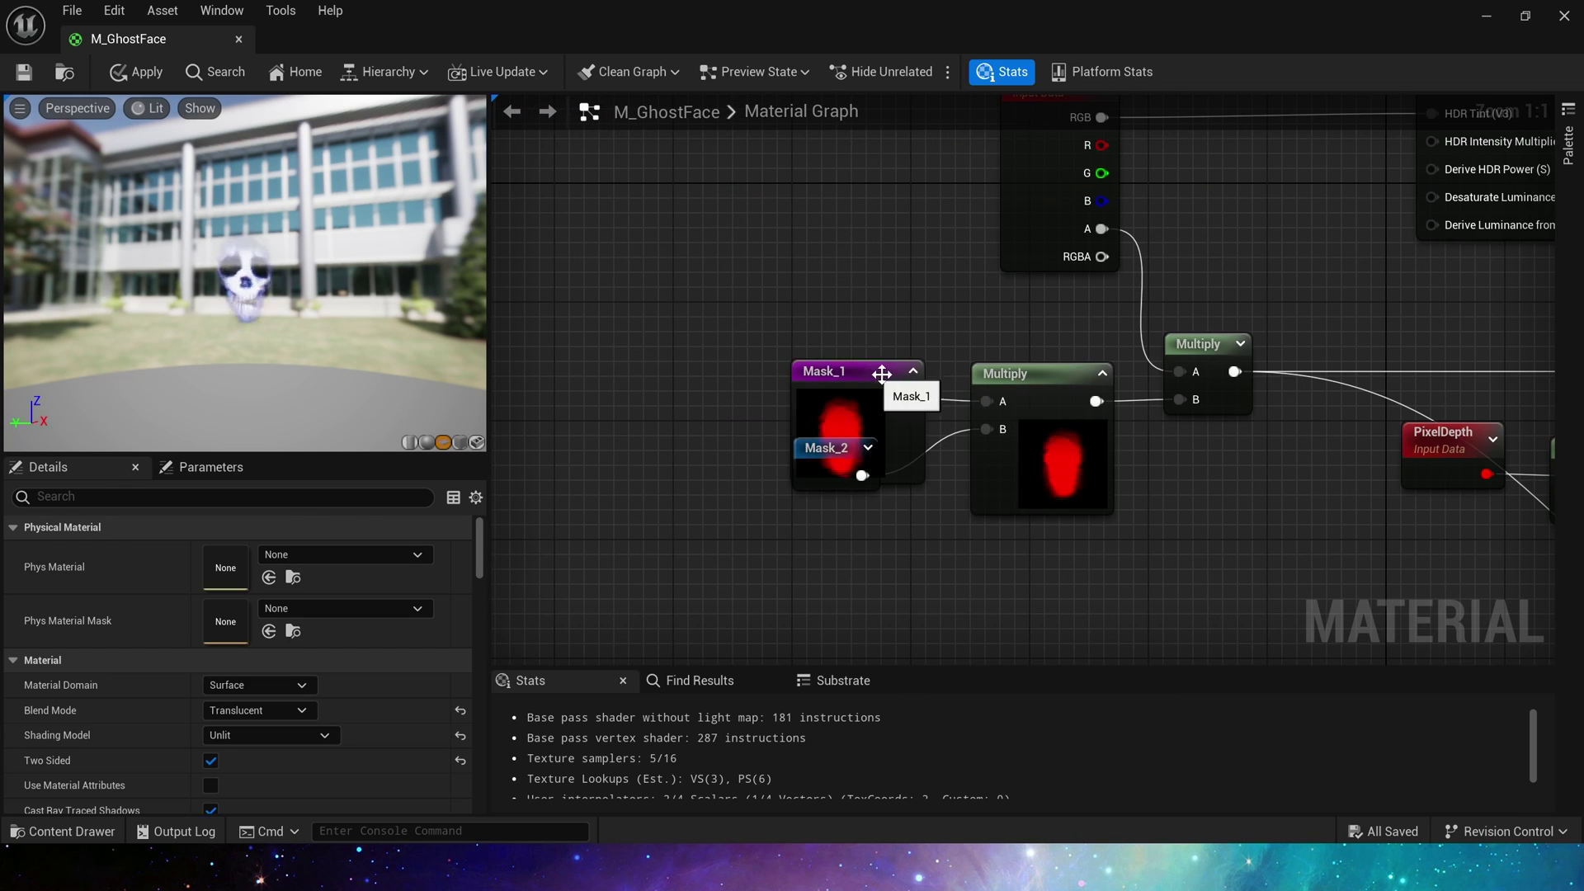
Trace Mask_2 to its declaration and examine how the combined masks are multiplied with Particle Color's alpha
double_click(824, 447)
right_drag(823, 447, 1238, 357)
scroll(1239, 356, down, 3)
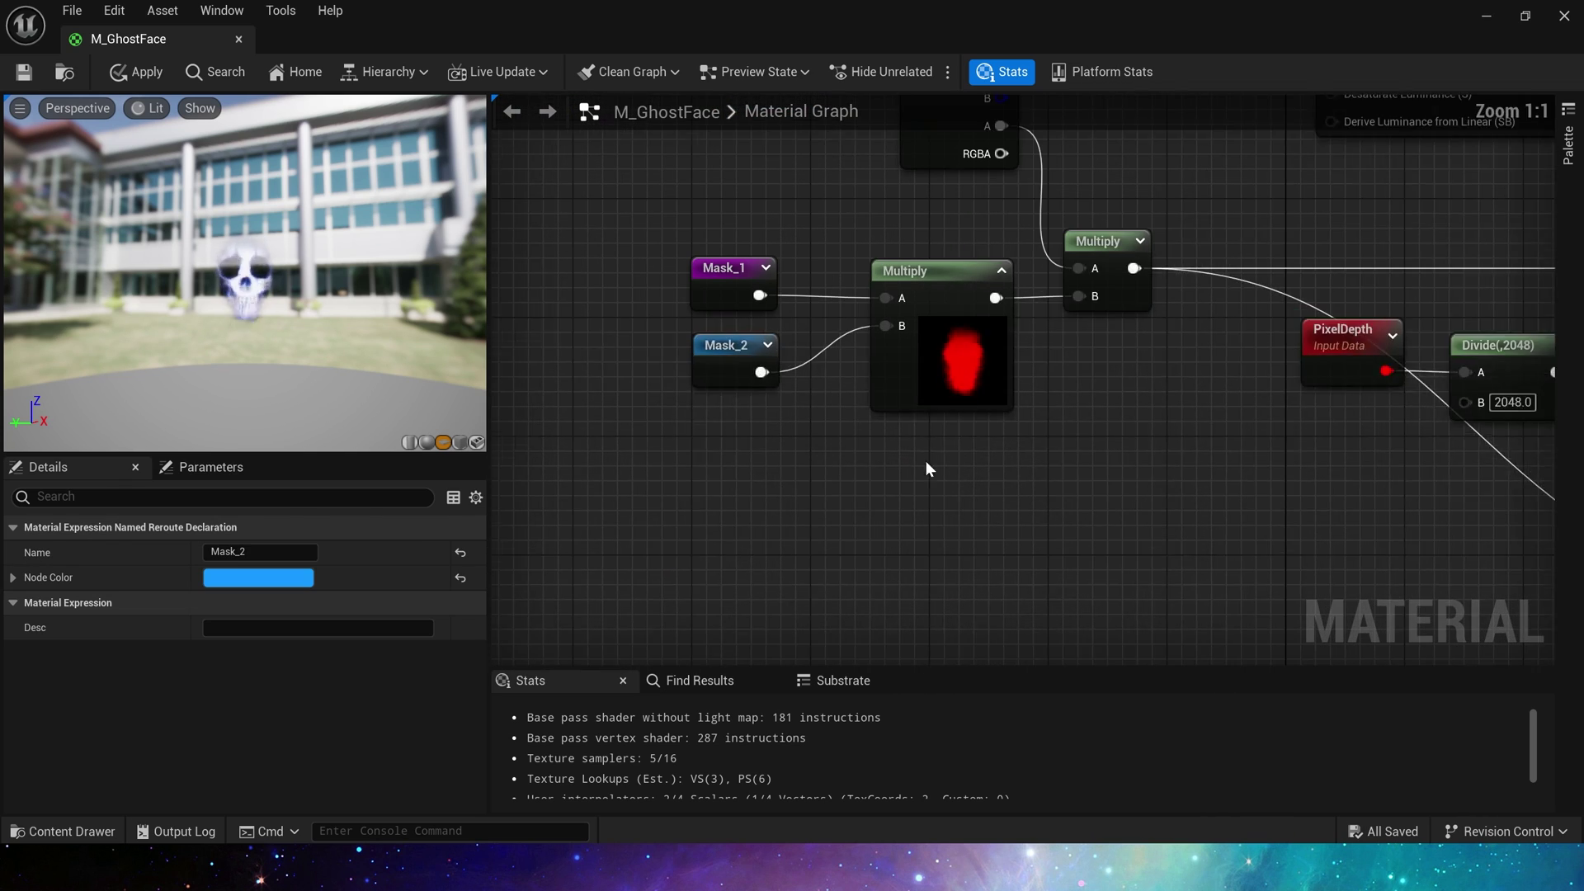
click(919, 421)
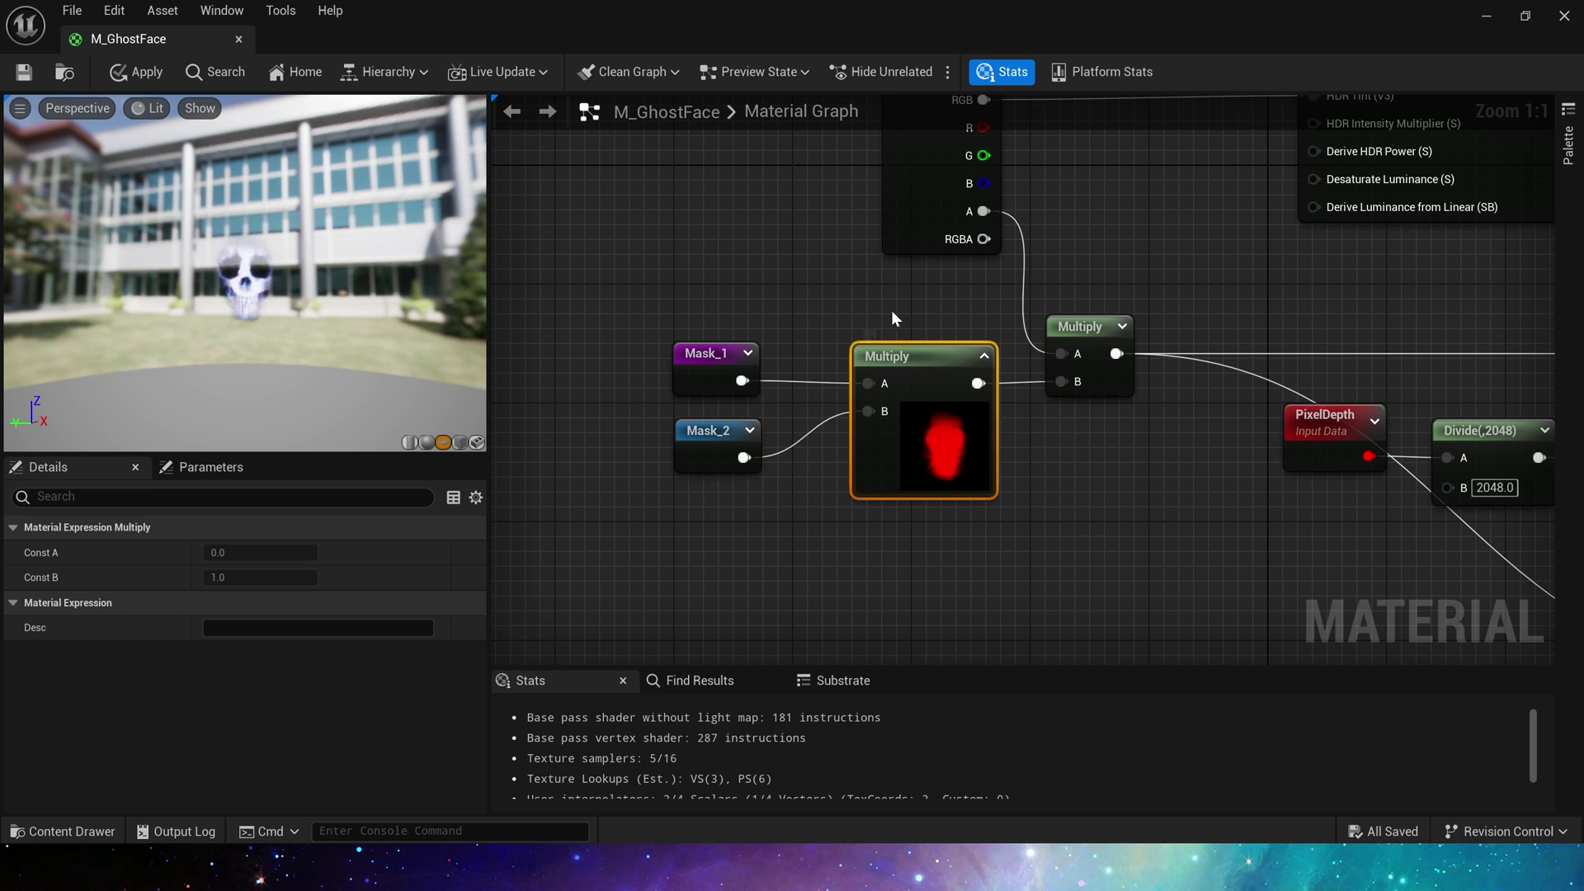
right_drag(891, 318, 907, 342)
click(721, 360)
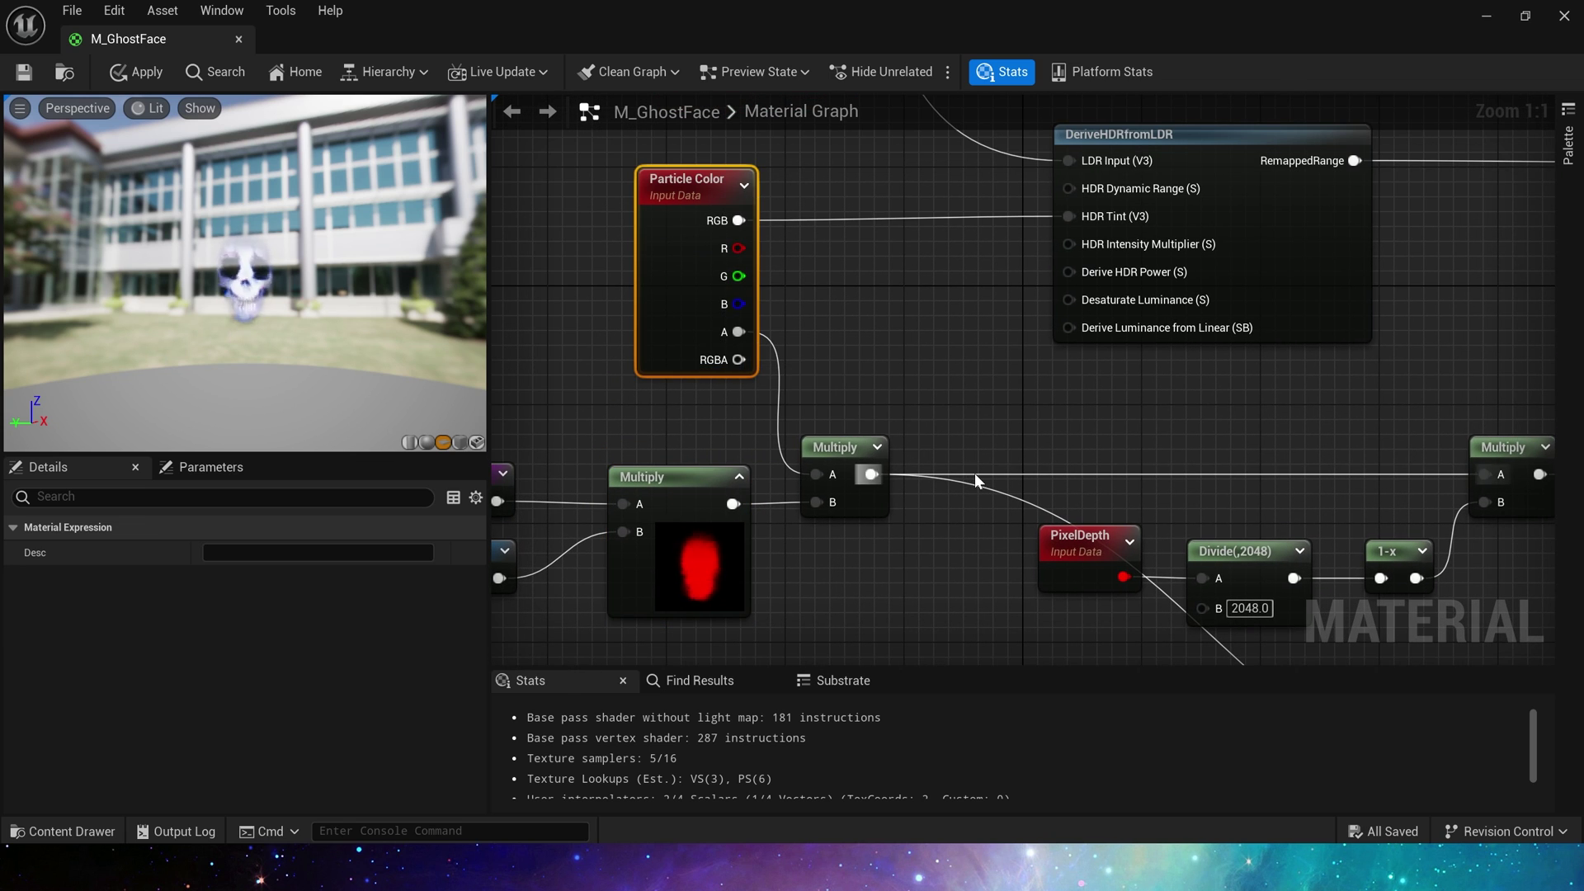
Examine the PixelDepth, Divide, 1-x and Multiply nodes and check the skull's distance fade in the preview
right_drag(973, 473, 762, 340)
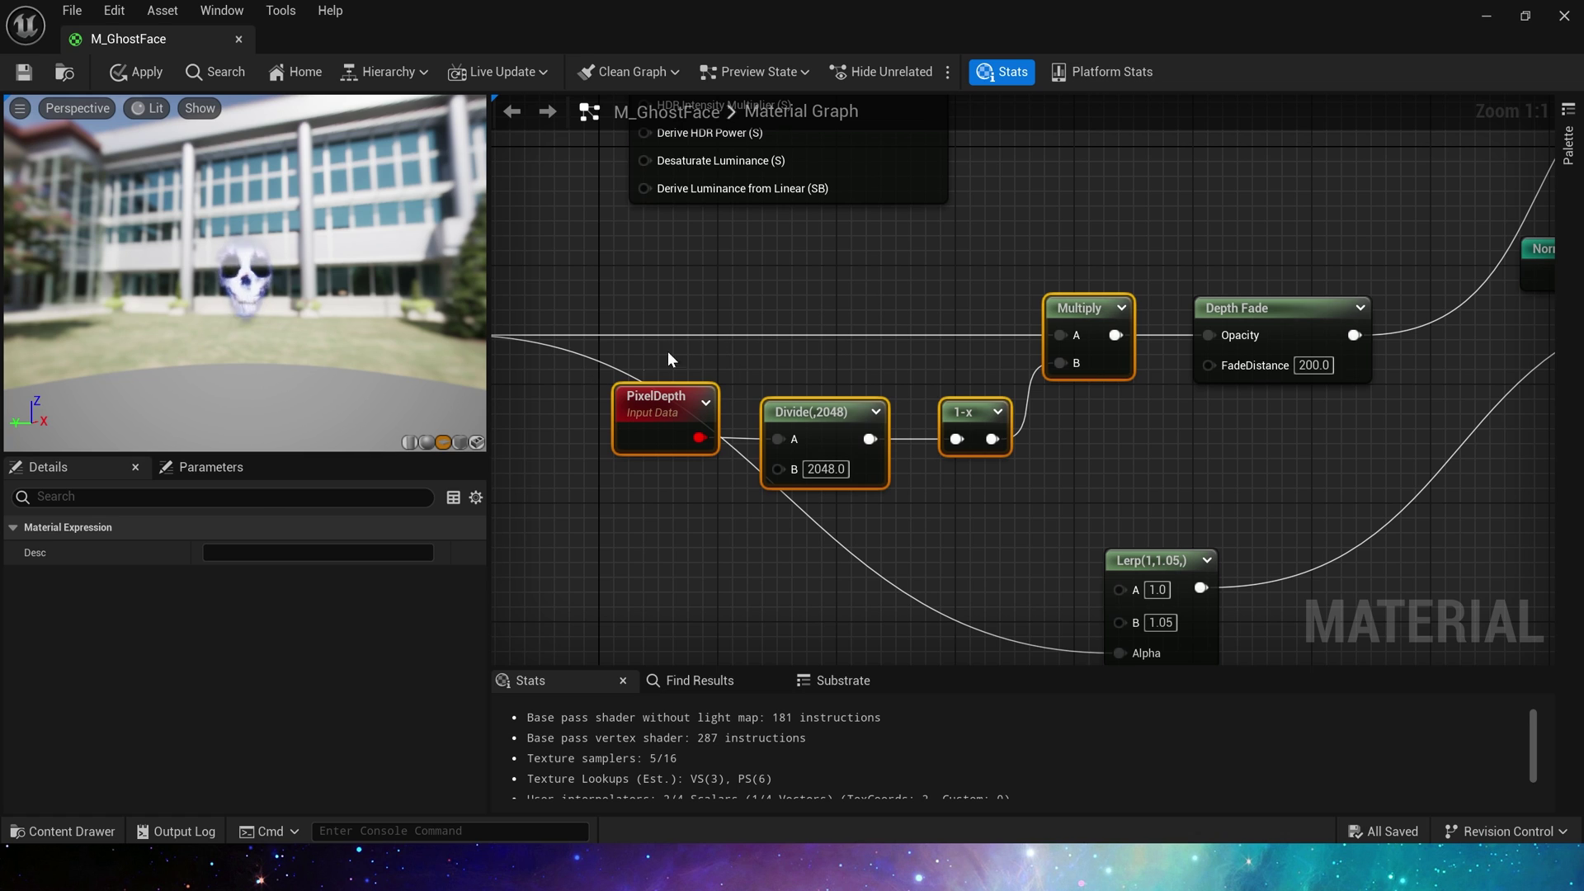
drag(666, 350, 829, 495)
click(990, 505)
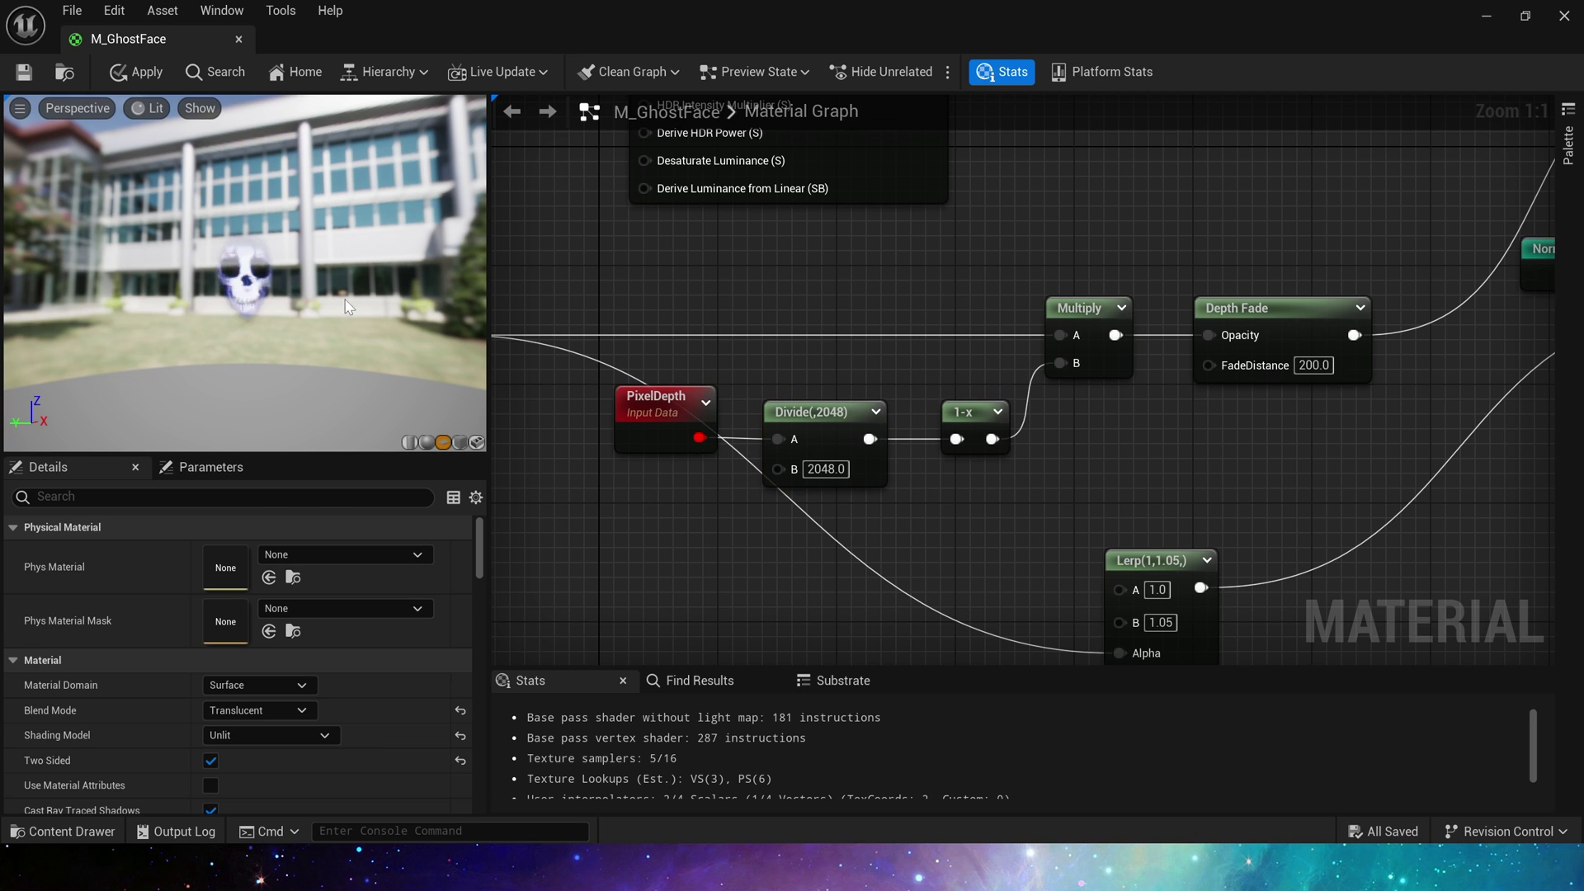
scroll(317, 327, down, 6)
drag(256, 300, 256, 355)
scroll(260, 289, up, 3)
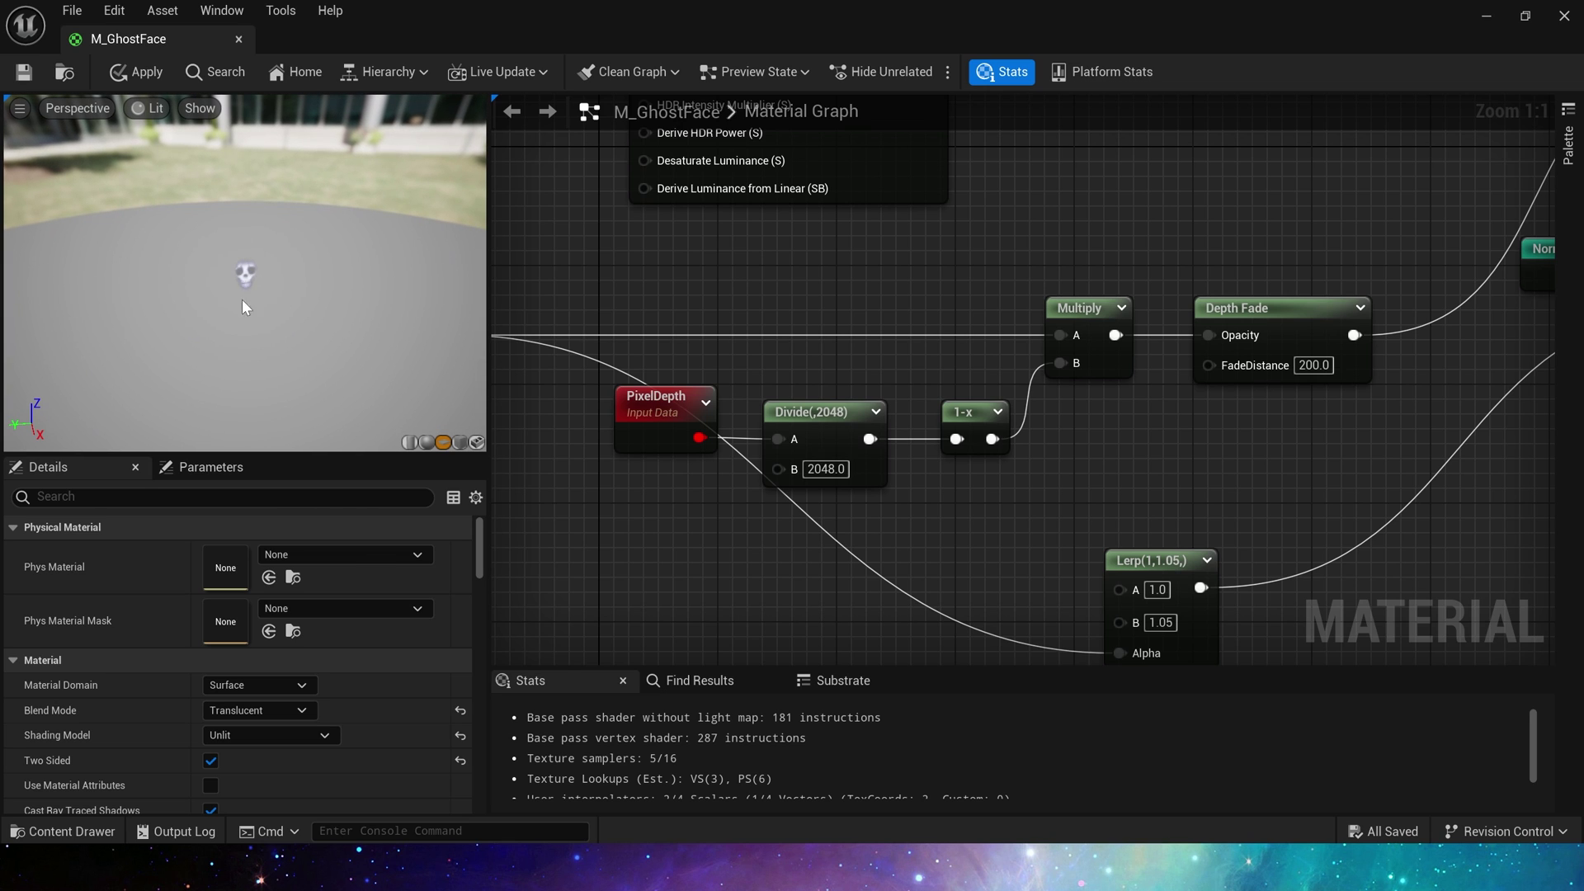
drag(241, 299, 221, 300)
Examine the Depth Fade node and its connection to the material's Opacity input
right_drag(1184, 419, 869, 522)
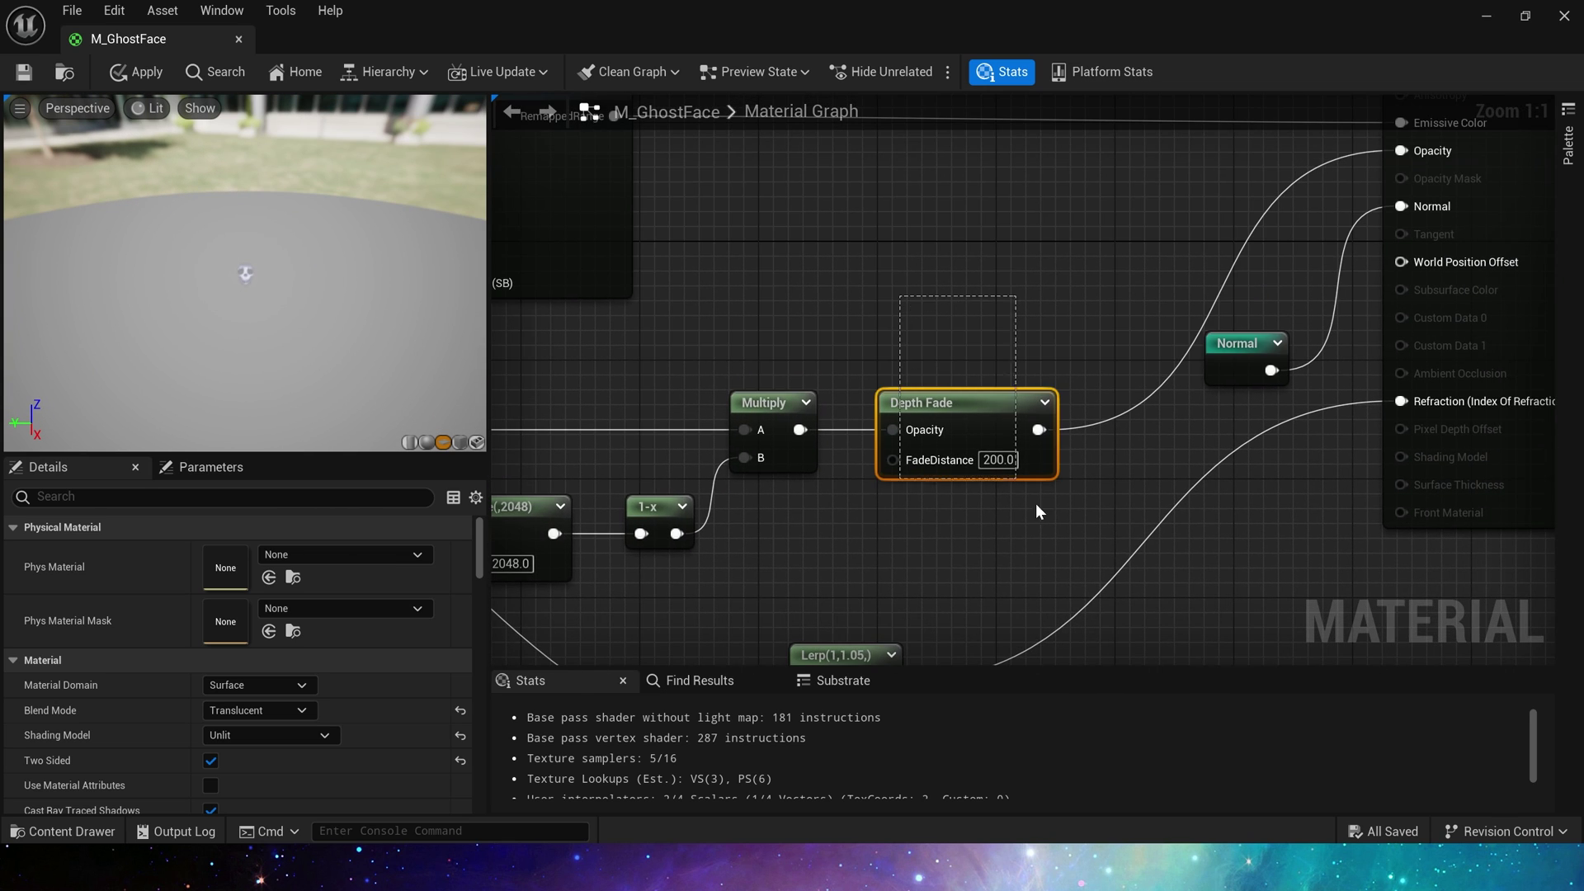
drag(1036, 511, 1076, 496)
right_drag(1103, 283, 978, 354)
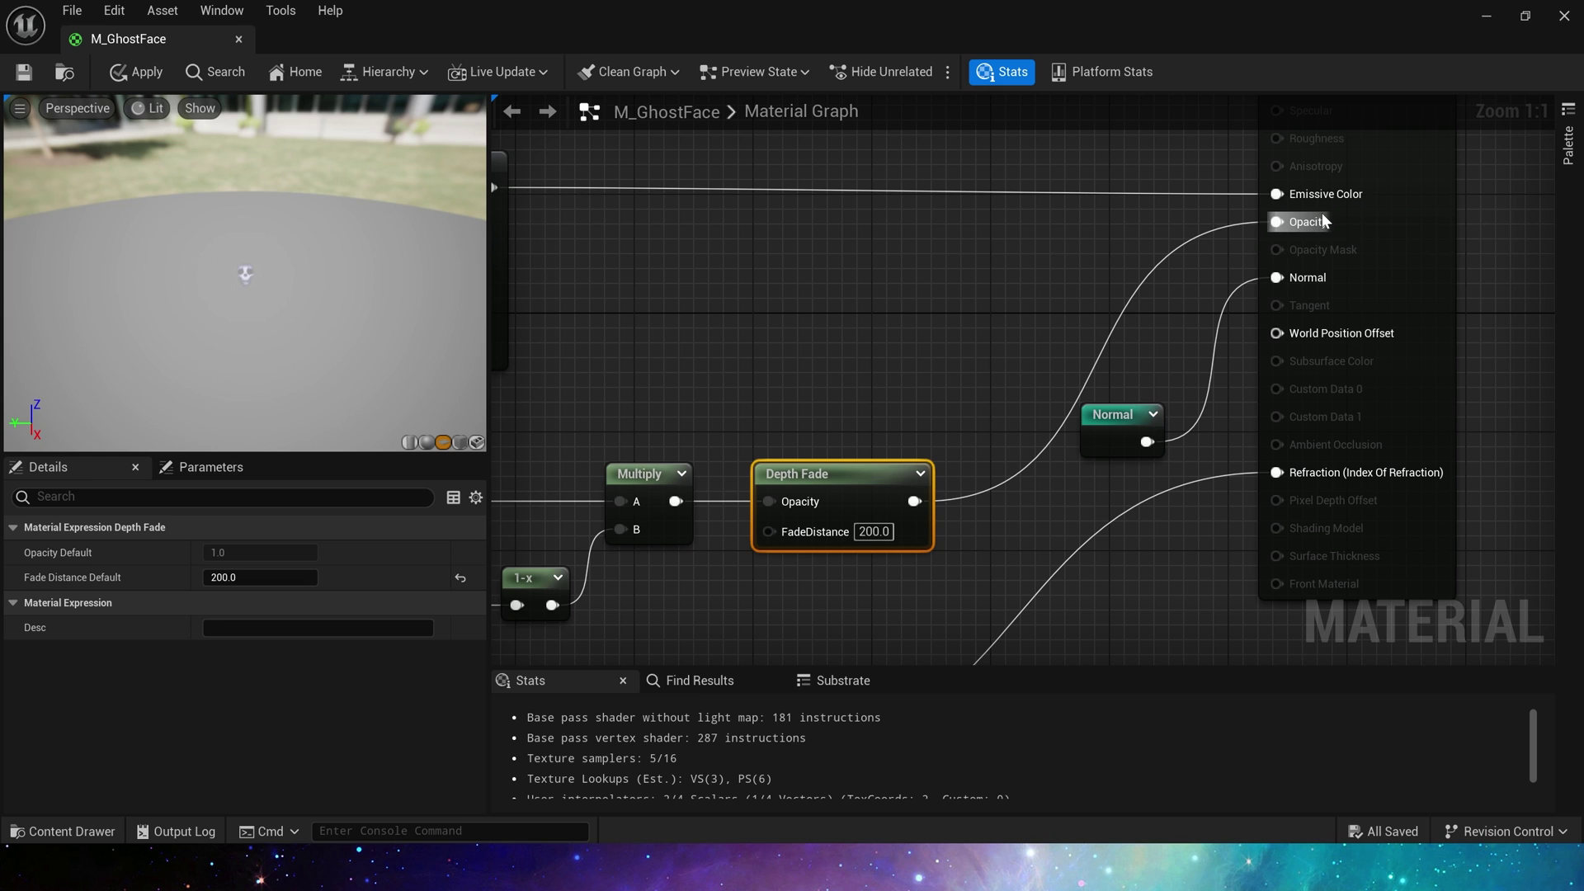
right_drag(1256, 547, 1399, 434)
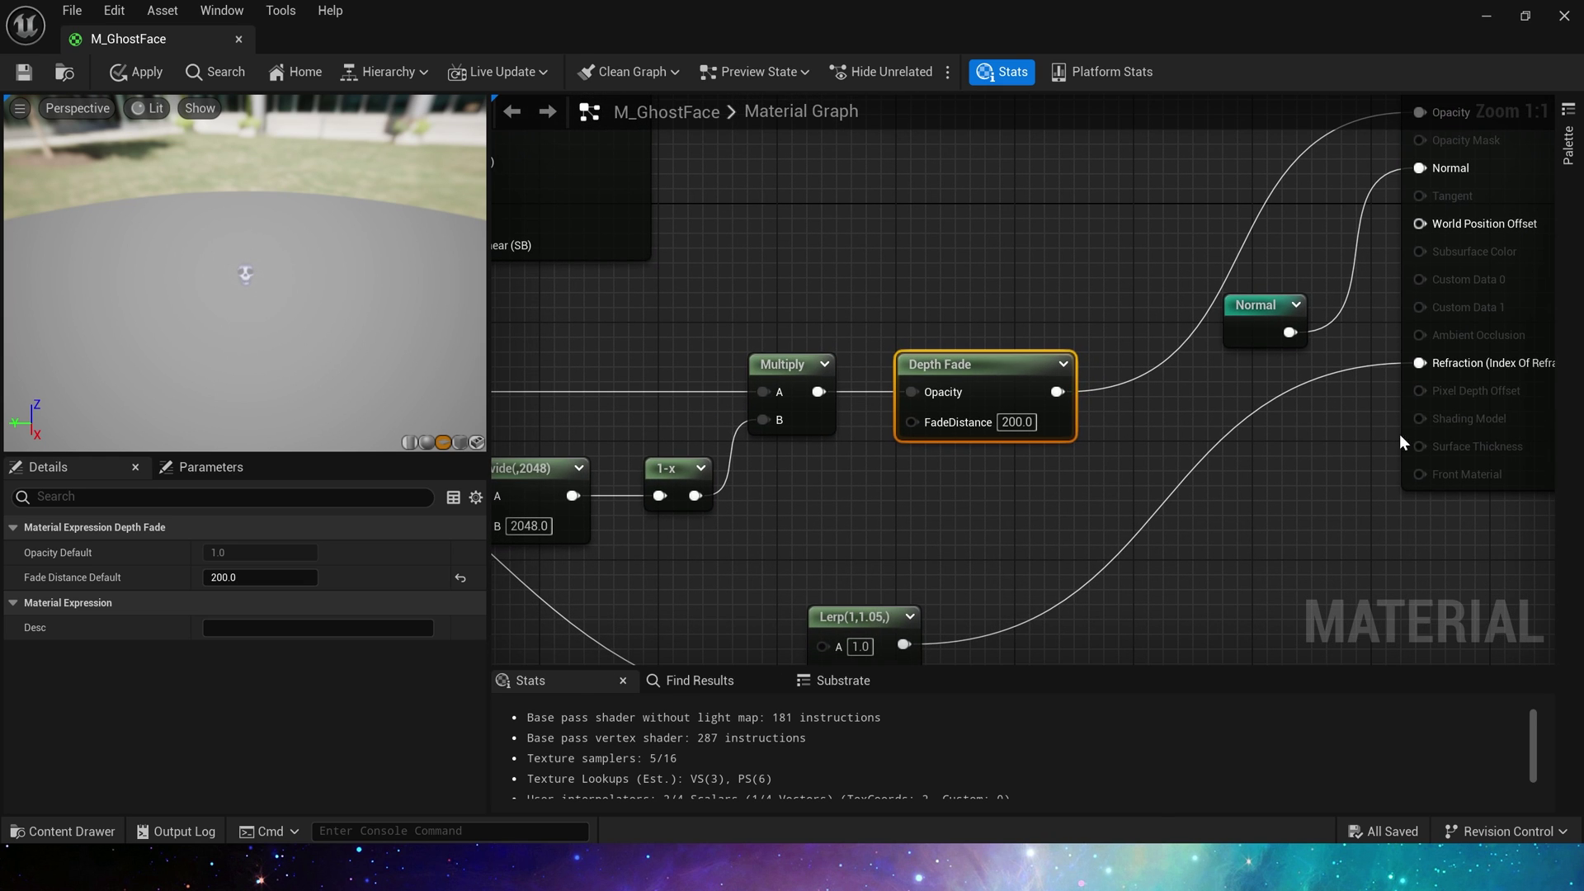
Trace the masked alpha into the Lerp between 1.0 and 1.05 that drives the material's Refraction input
right_drag(980, 552, 1115, 397)
scroll(1115, 396, down, 2)
right_drag(661, 391, 1137, 447)
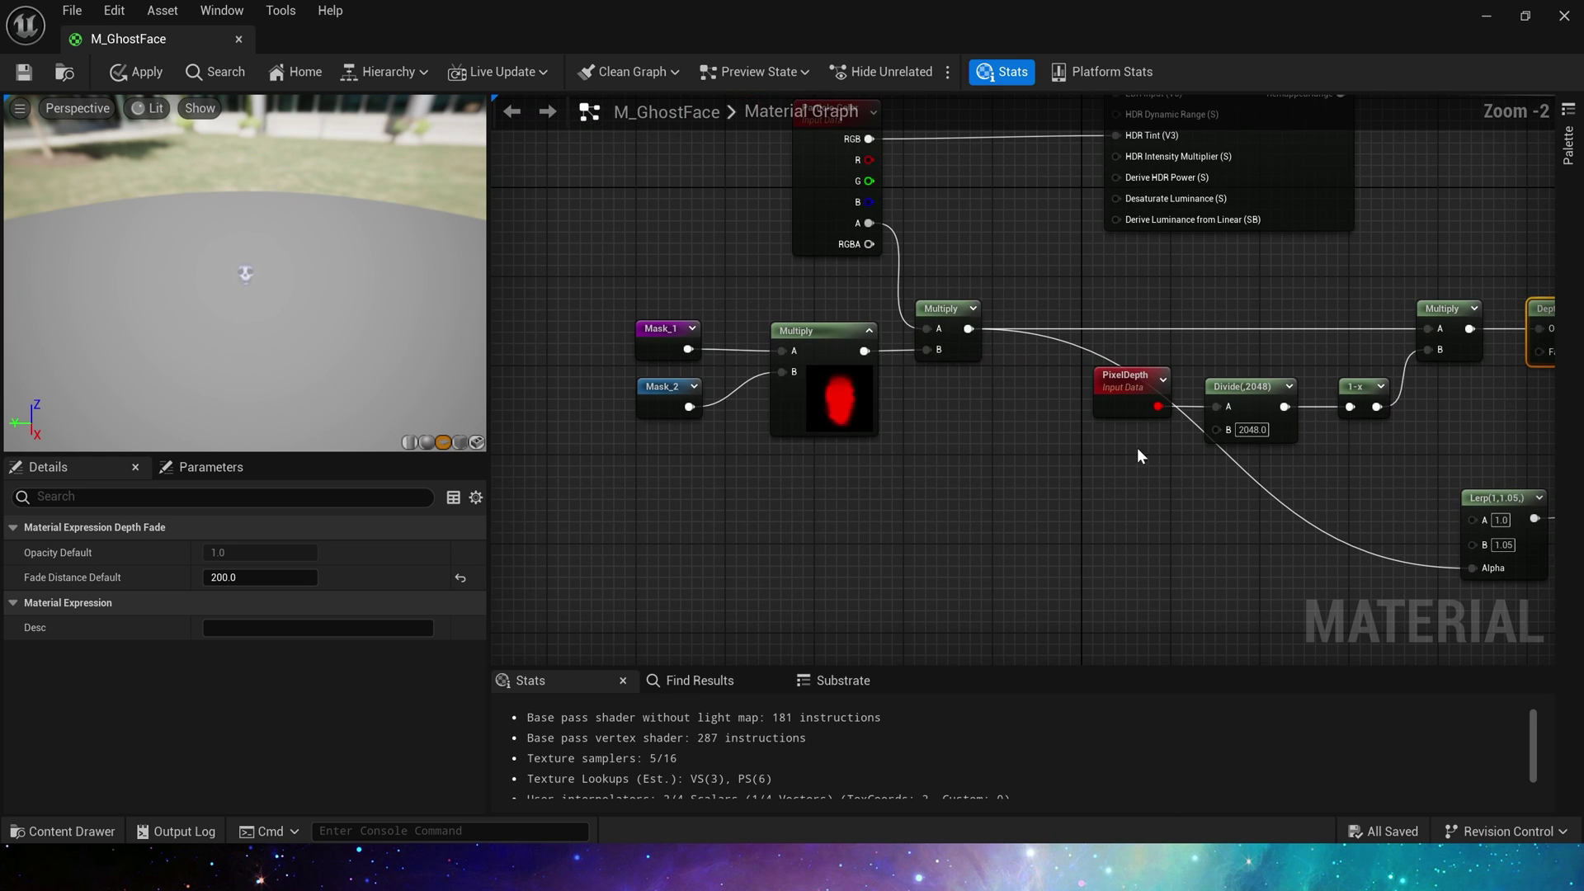
drag(677, 469, 643, 480)
right_drag(984, 507, 689, 445)
drag(1145, 402, 1283, 503)
right_drag(1326, 409, 1055, 528)
scroll(1212, 477, up, 2)
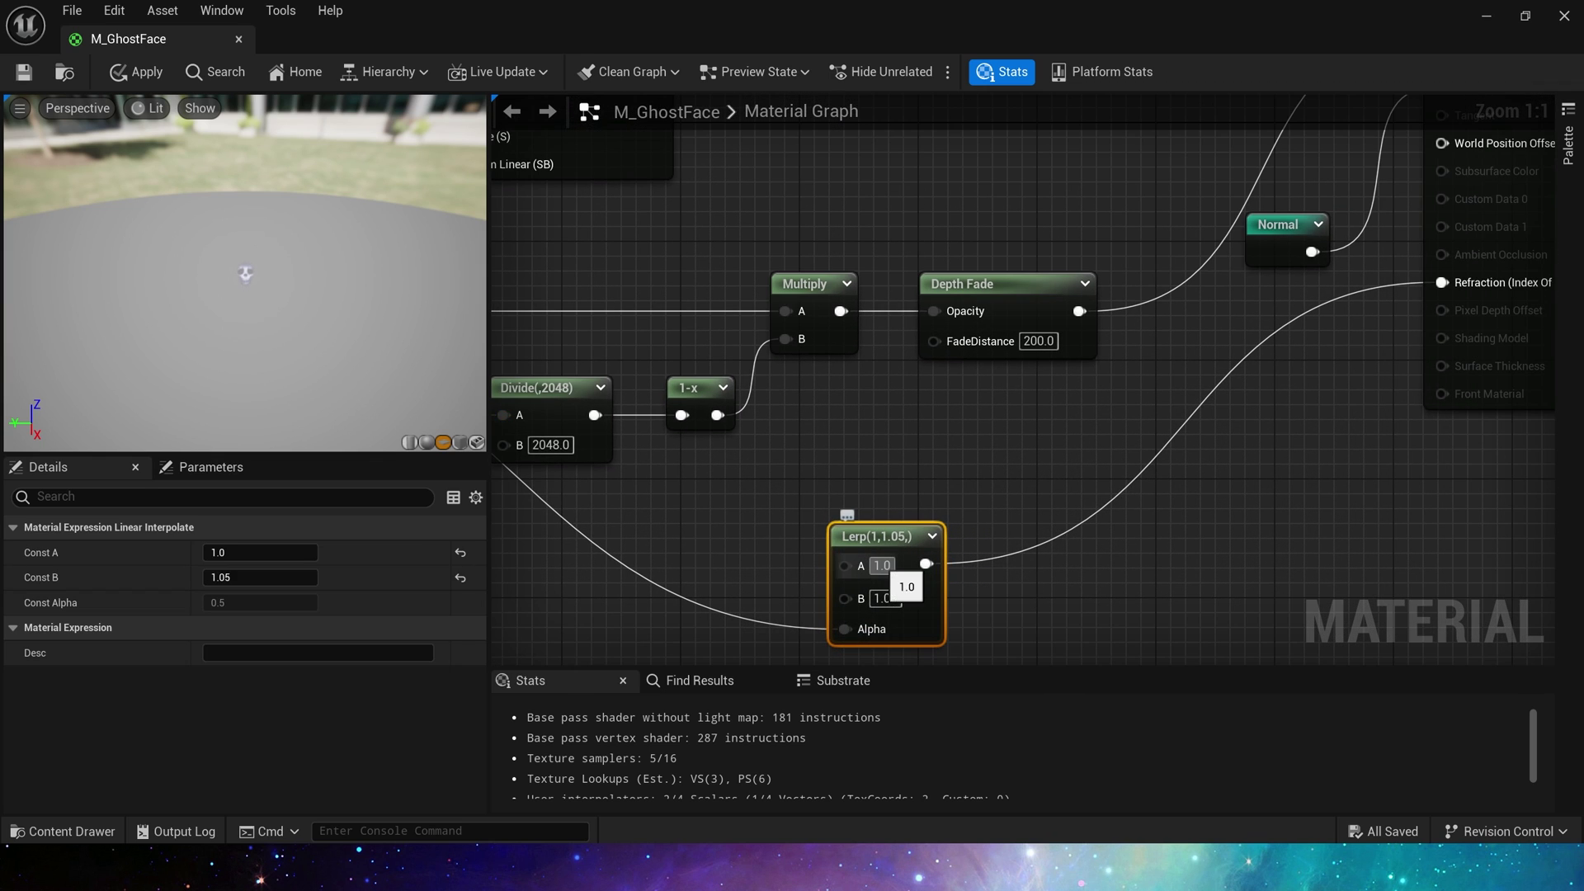
right_drag(1075, 442, 1042, 536)
Examine the two color constants blended by Particle Random Value in a Lerp, and compare them with the skull preview
scroll(1047, 538, down, 2)
right_drag(984, 415, 1492, 797)
right_drag(761, 490, 1292, 673)
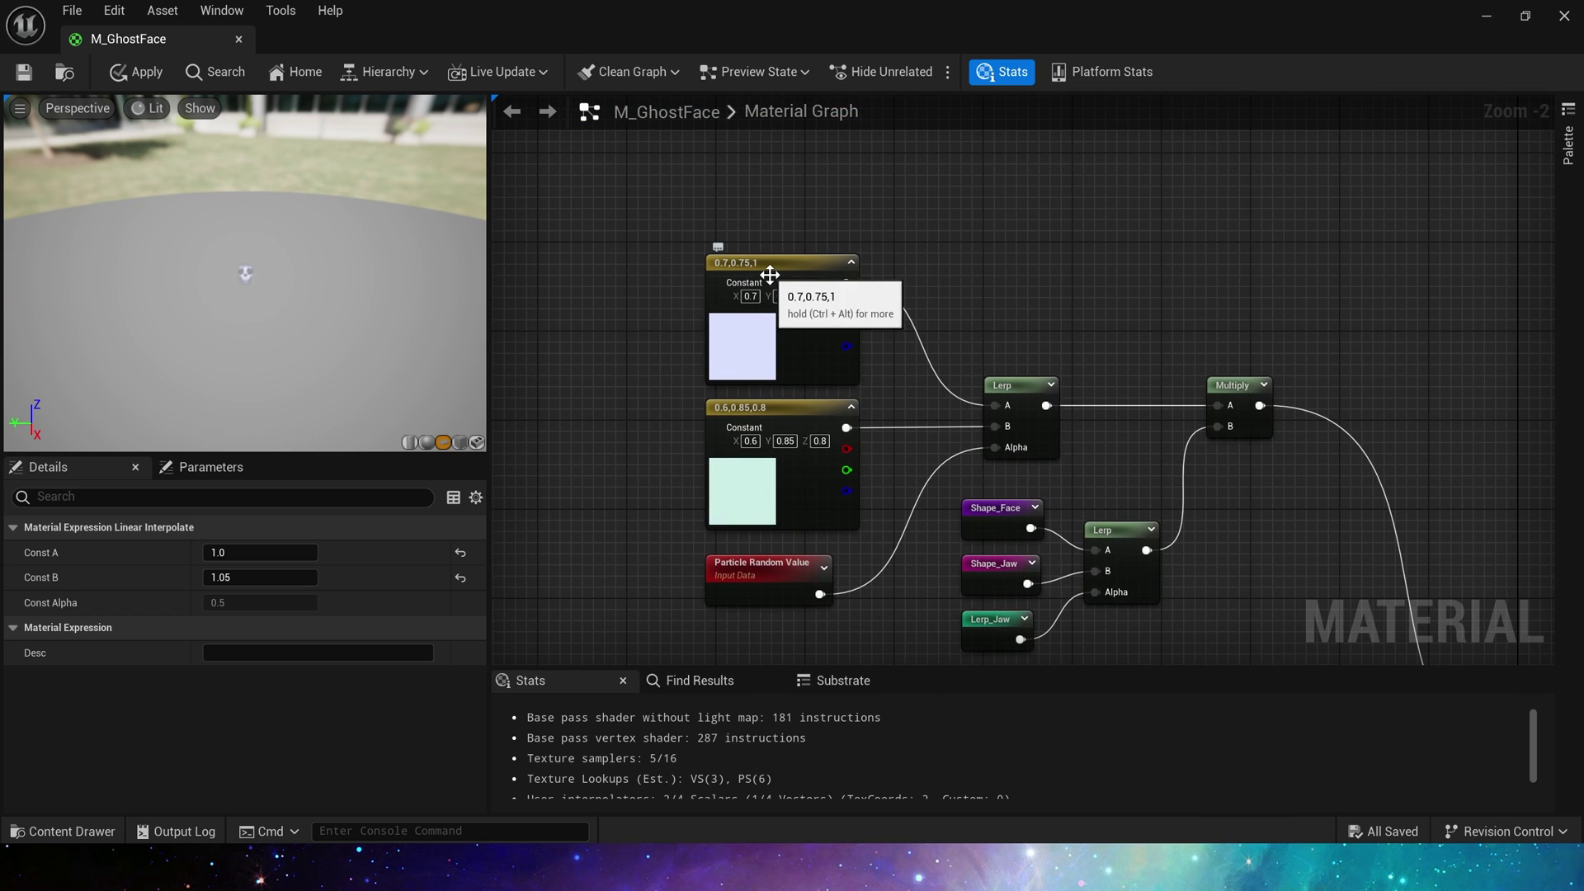
right_drag(1161, 362, 1082, 196)
right_drag(719, 434, 735, 520)
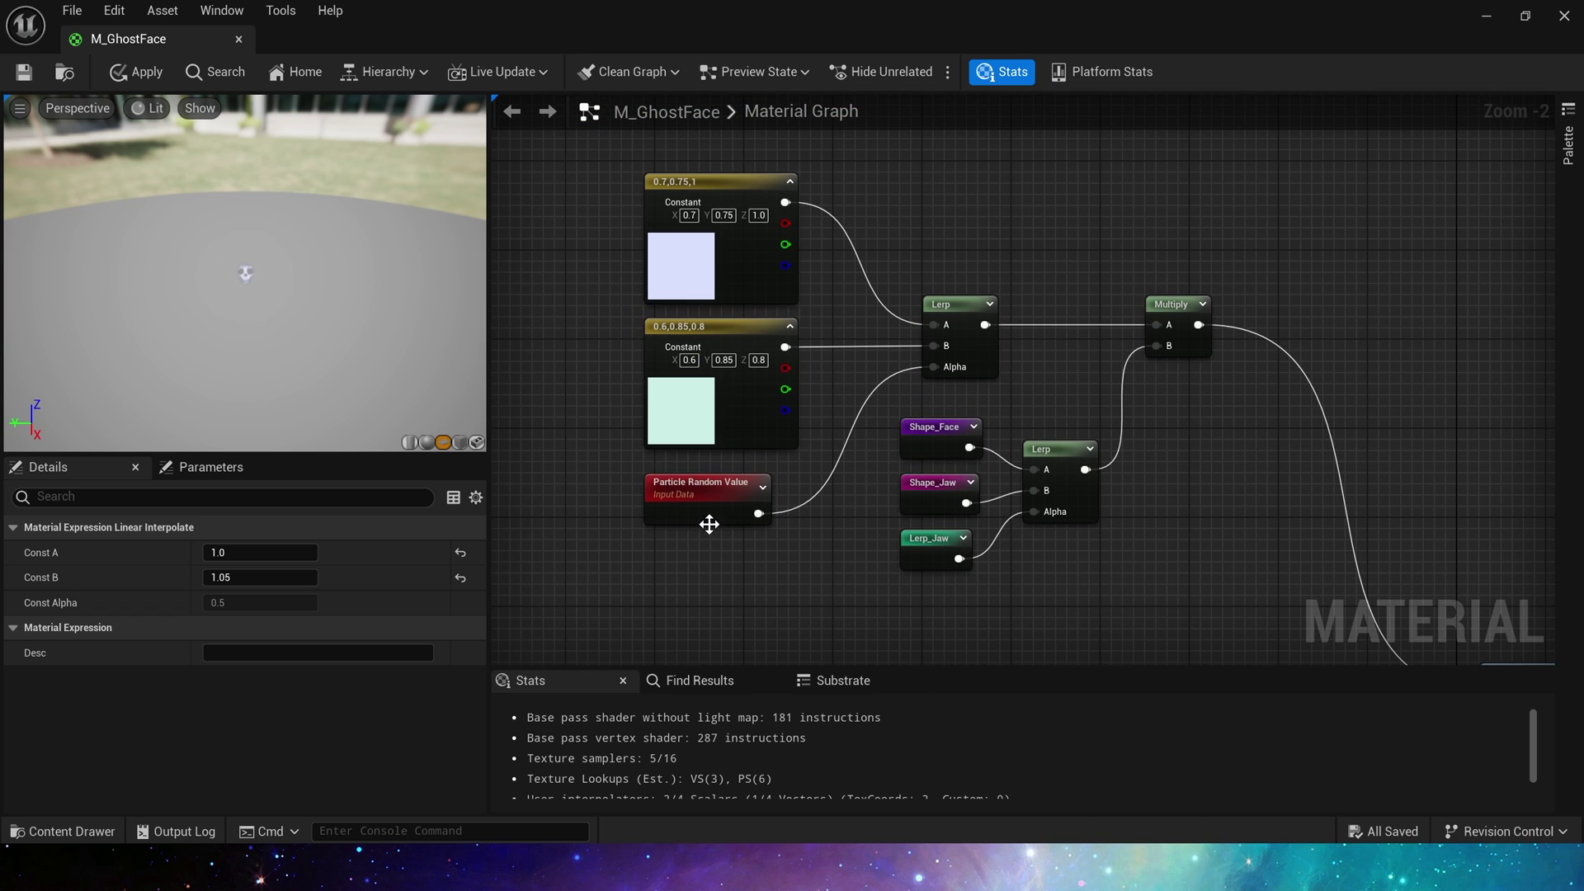
drag(844, 157, 625, 427)
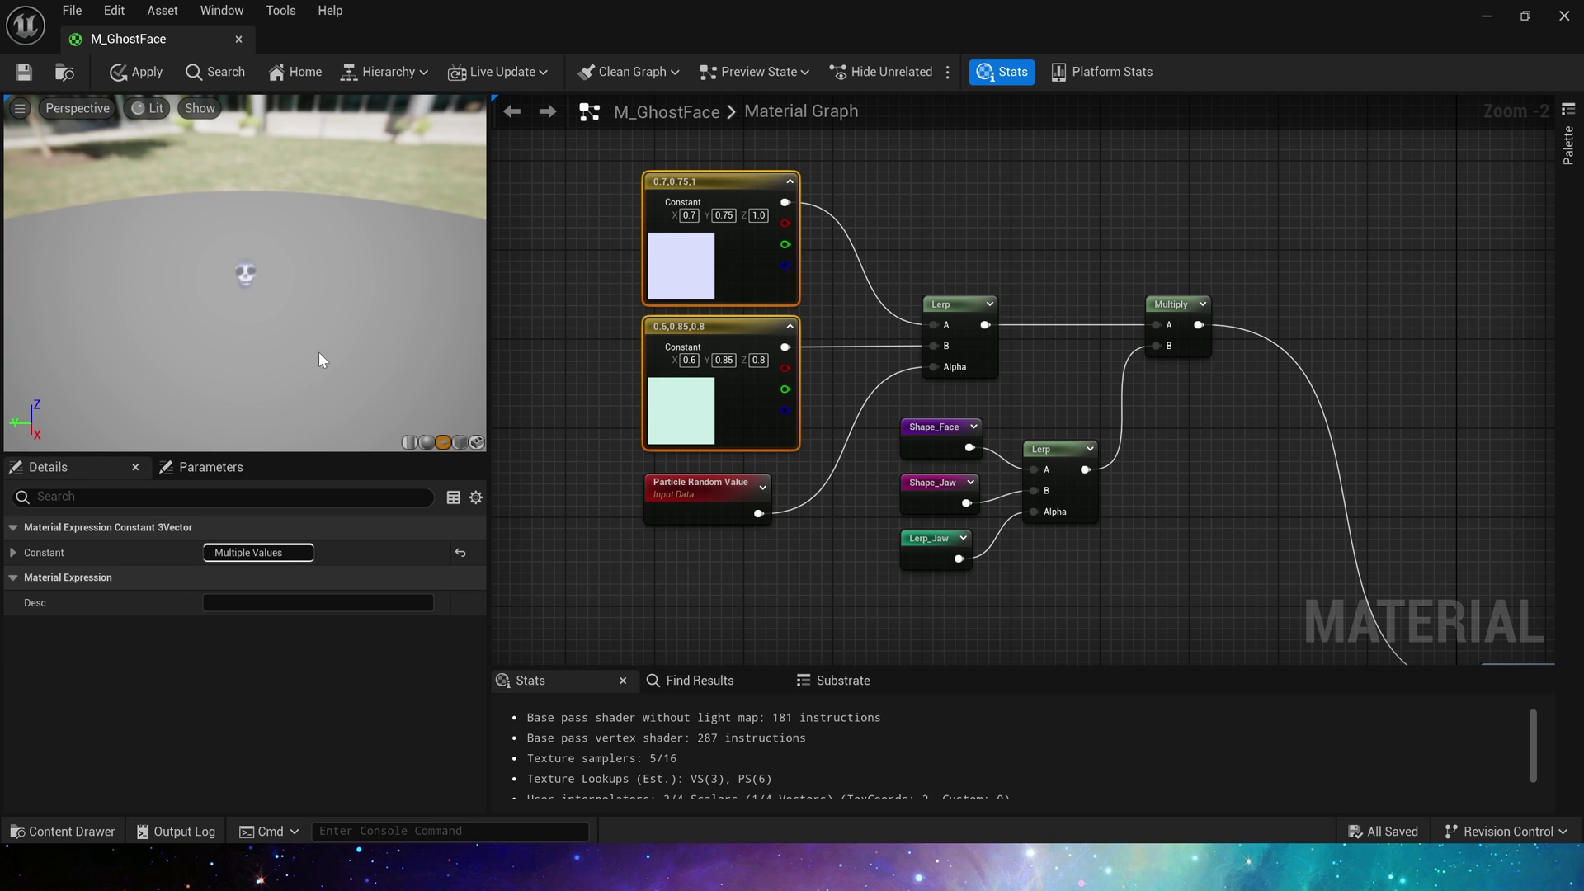
right_drag(1035, 425, 1022, 367)
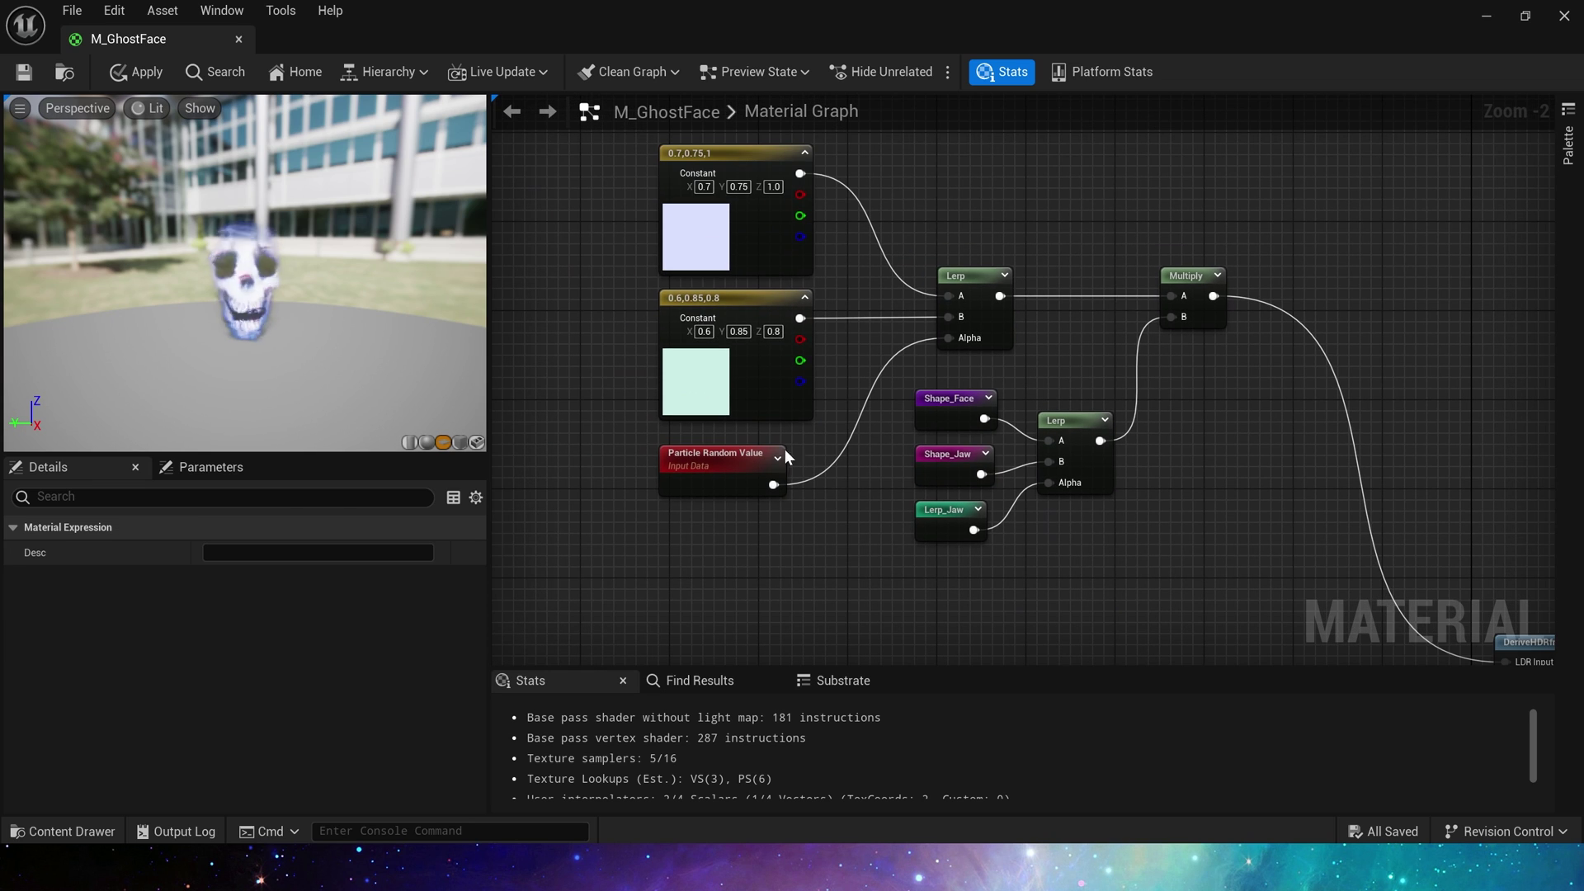
drag(860, 176, 656, 480)
drag(1022, 215, 938, 321)
Show the previews of the Lerp combining both shapes and of its Lerp_Jaw input, repositioning both nodes
right_drag(1097, 333, 1092, 298)
click(1021, 330)
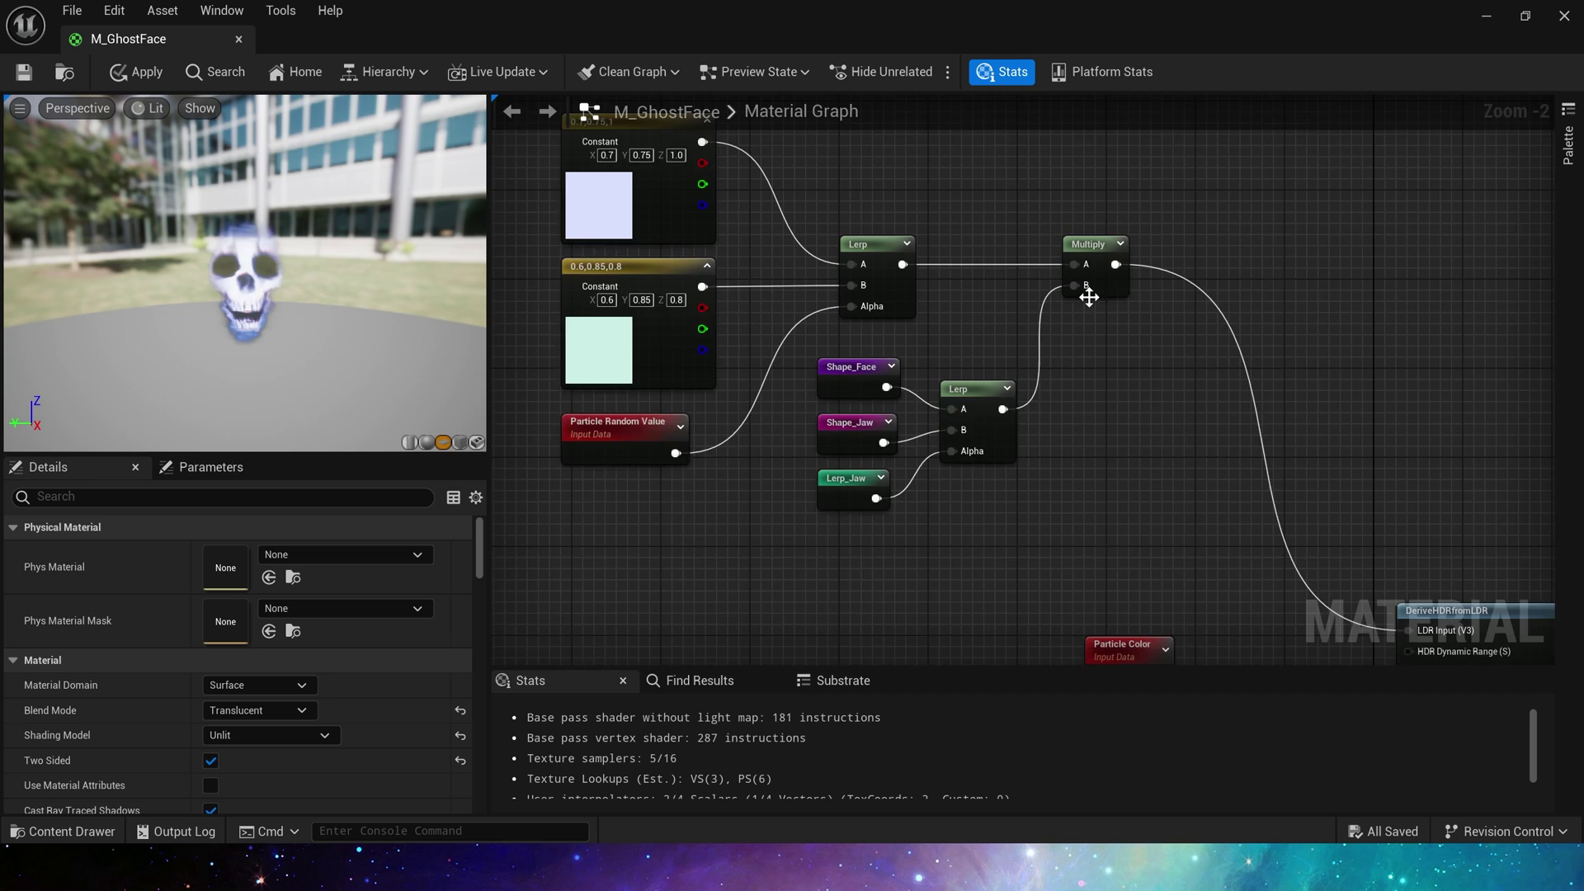
scroll(1097, 298, up, 2)
click(978, 420)
drag(982, 424, 999, 395)
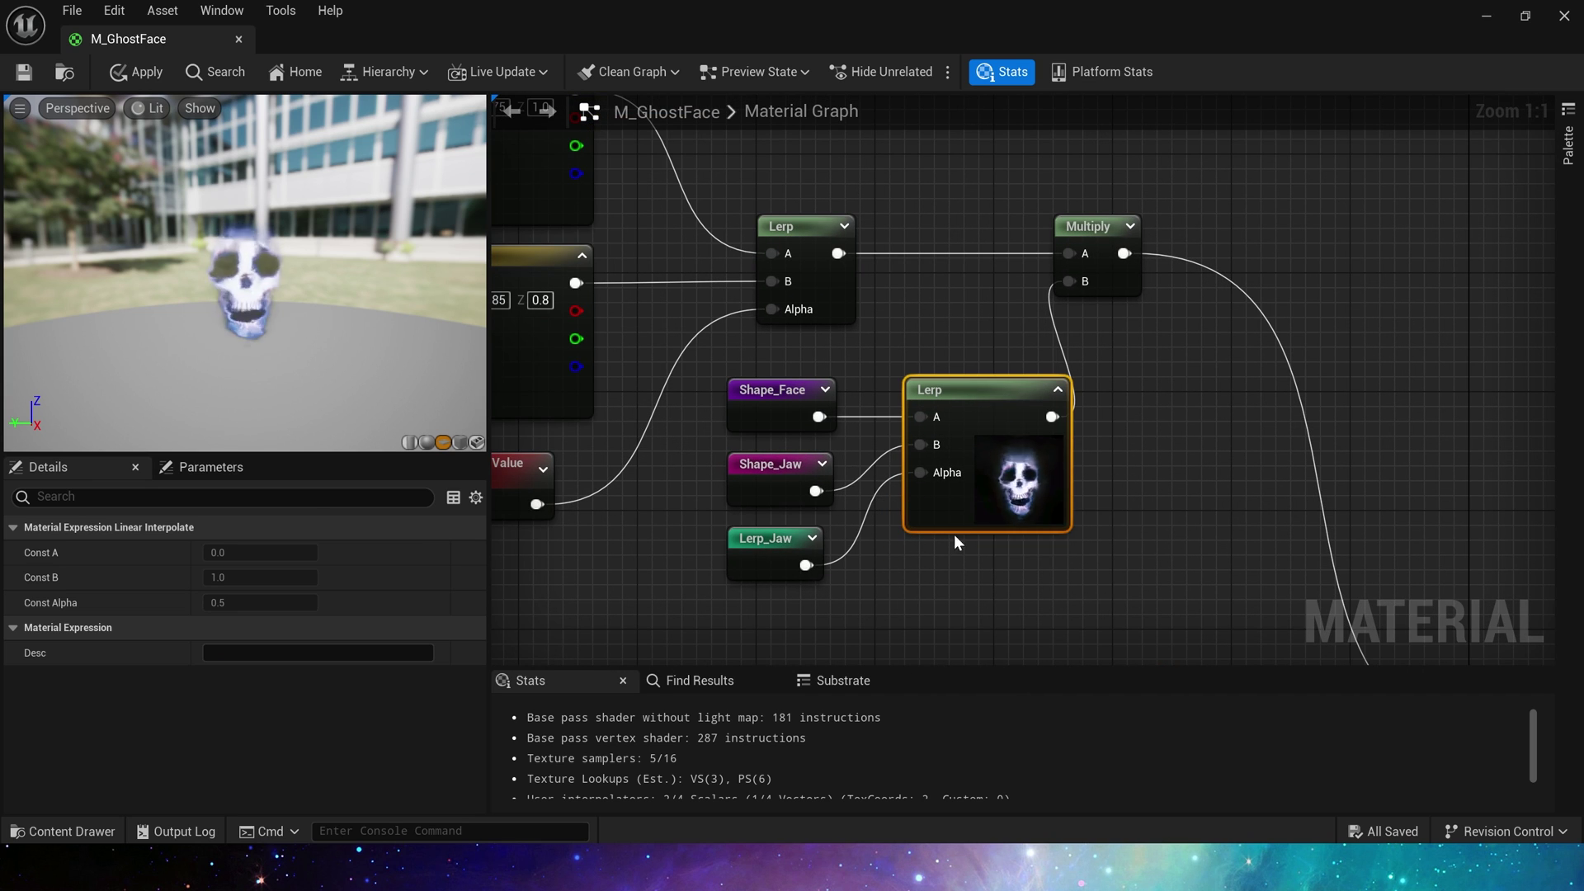
right_drag(889, 594, 918, 503)
drag(809, 468, 843, 526)
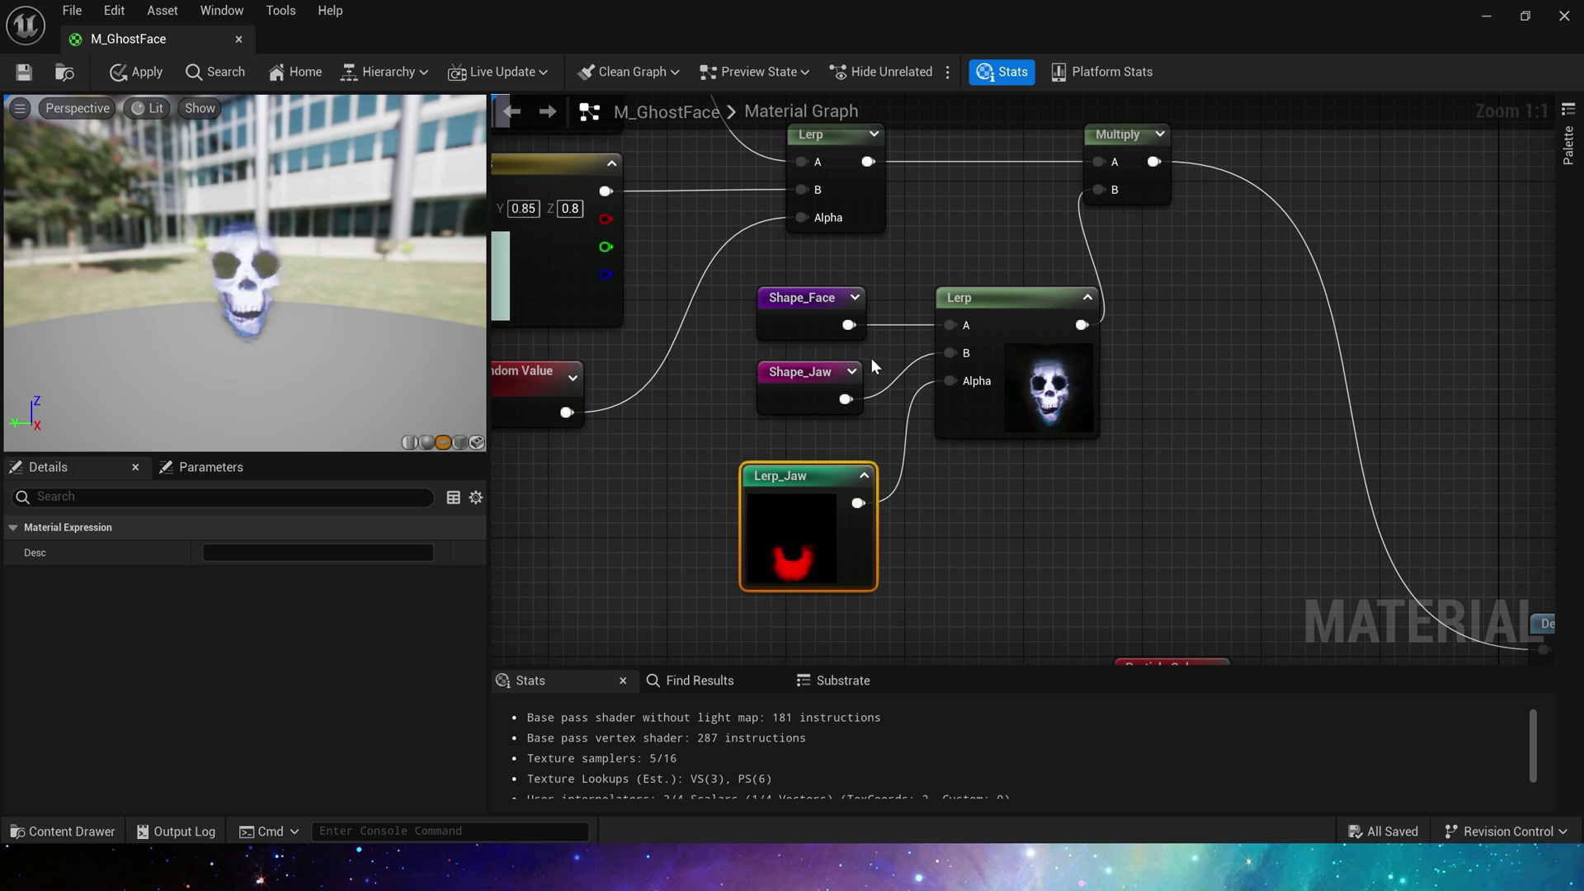
Show the Shape_Face and Shape_Jaw previews and space the three reroutes apart vertically so none overlap
click(856, 300)
drag(846, 307, 845, 264)
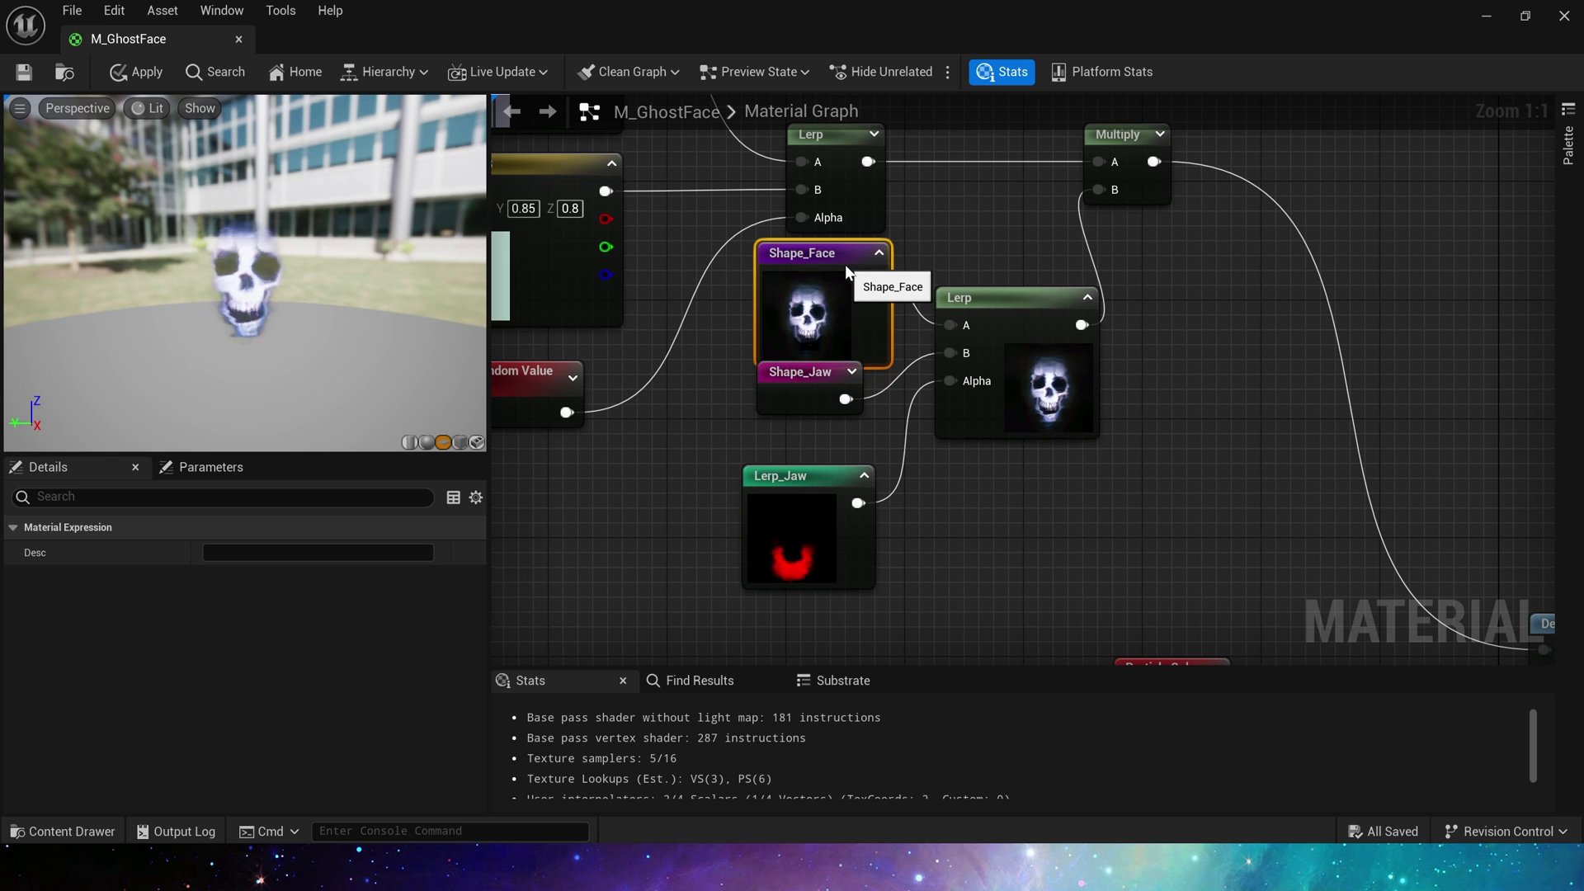
drag(835, 382, 837, 412)
drag(838, 481, 844, 569)
click(851, 402)
drag(824, 407, 810, 426)
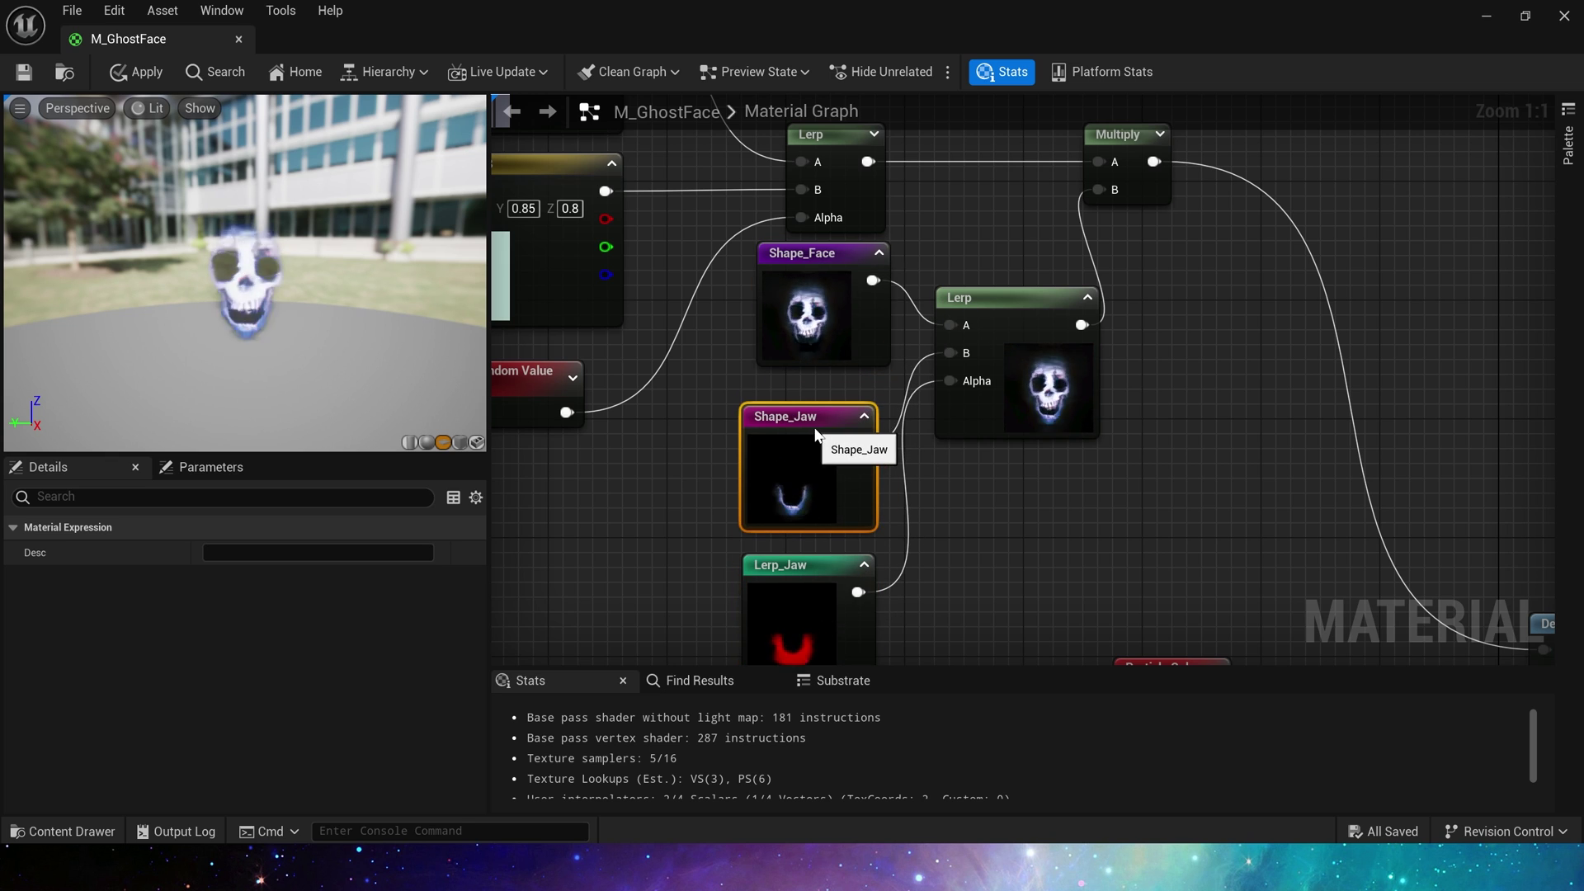
drag(815, 346, 802, 363)
Align the shape Lerp with Shape_Face and move the Multiply node farther away from both Lerp nodes
right_drag(988, 489, 1010, 428)
drag(1075, 319, 1073, 289)
right_drag(1238, 155, 1073, 294)
drag(984, 215, 1058, 214)
scroll(1060, 267, down, 1)
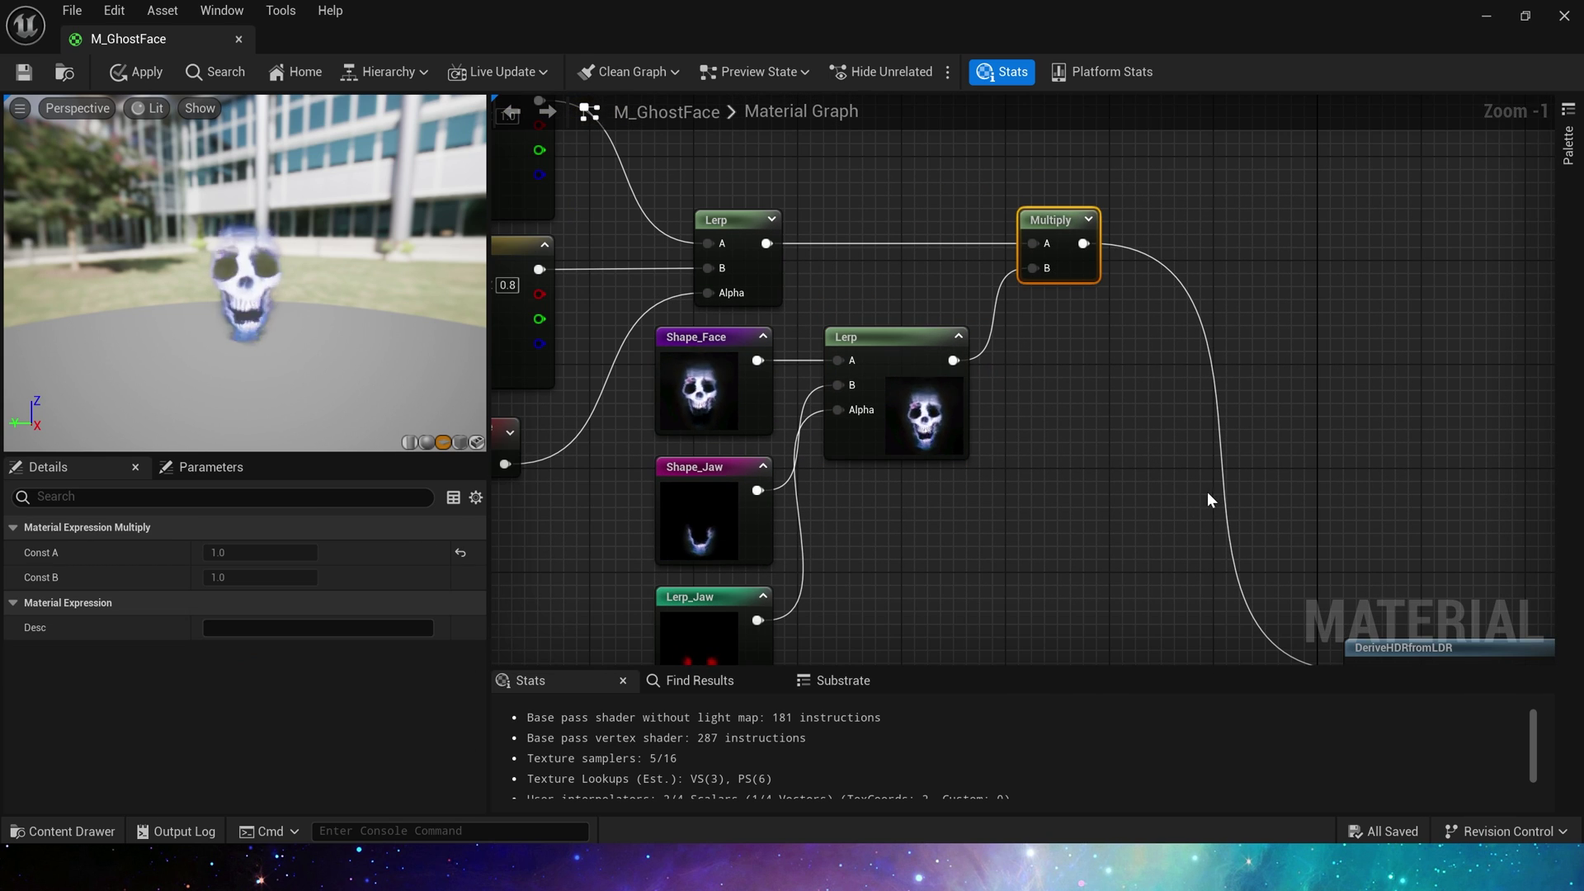
Trace the multiplied color through DeriveHDRfromLDR, with Particle Color as HDR tint, to the material's Emissive Color input
right_drag(1191, 525, 1092, 468)
right_drag(1173, 597, 861, 310)
click(1044, 349)
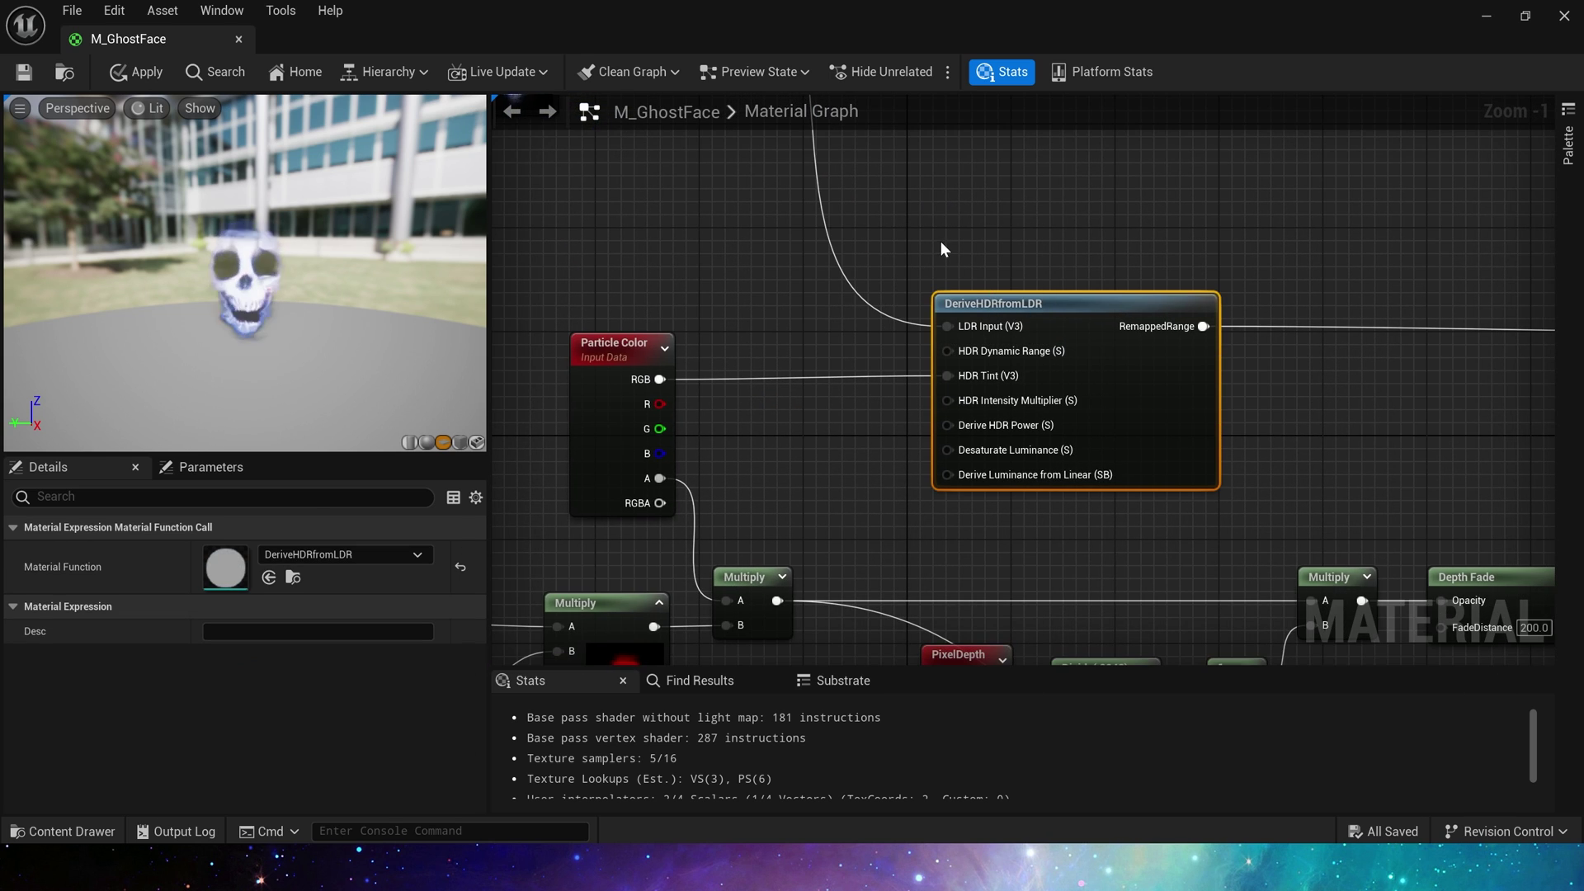
click(1076, 219)
click(657, 357)
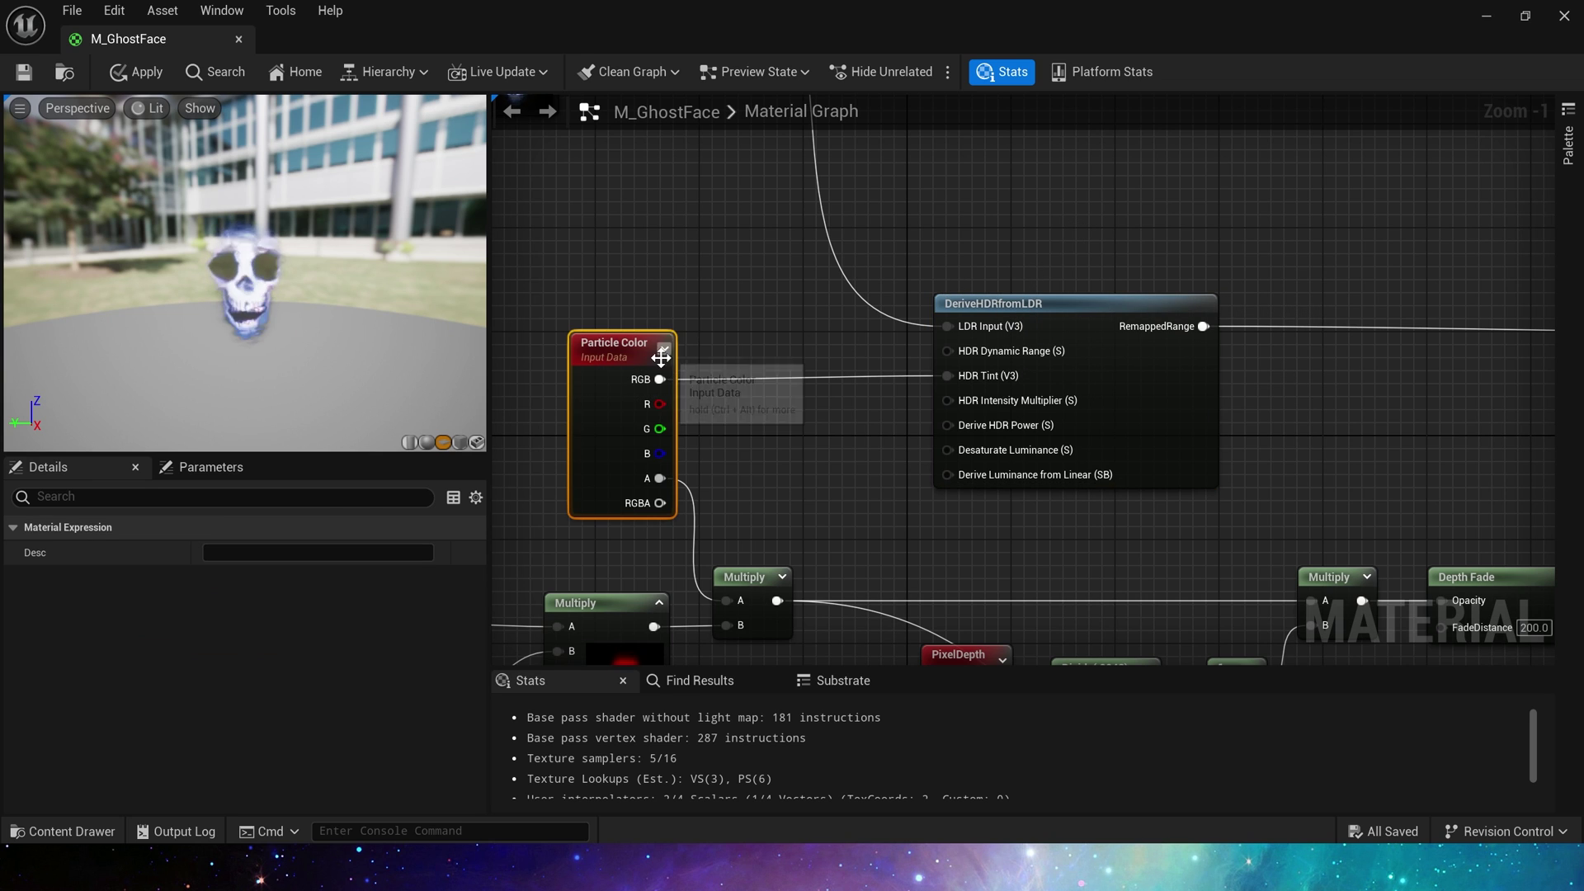
right_drag(1335, 368, 759, 437)
scroll(759, 437, down, 1)
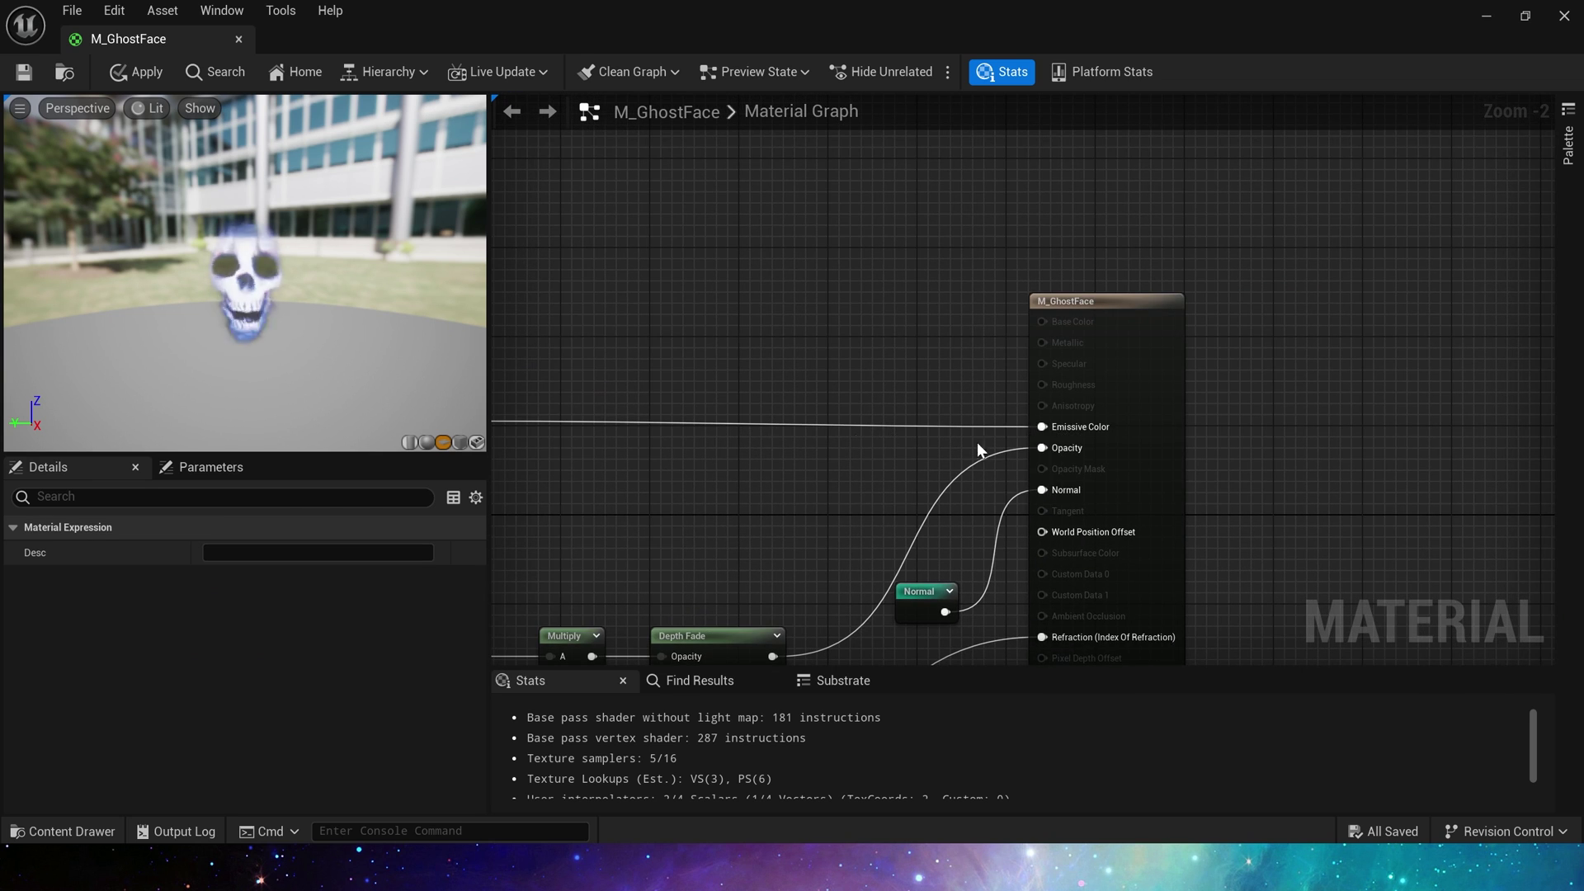
right_drag(977, 443, 1114, 362)
Review the complete output section of the graph and inspect the animated skull preview from different distances
mouse_move(355, 289)
mouse_down()
mouse_move(387, 274)
mouse_move(349, 261)
mouse_up()
right_drag(525, 313, 907, 364)
scroll(926, 456, down, 3)
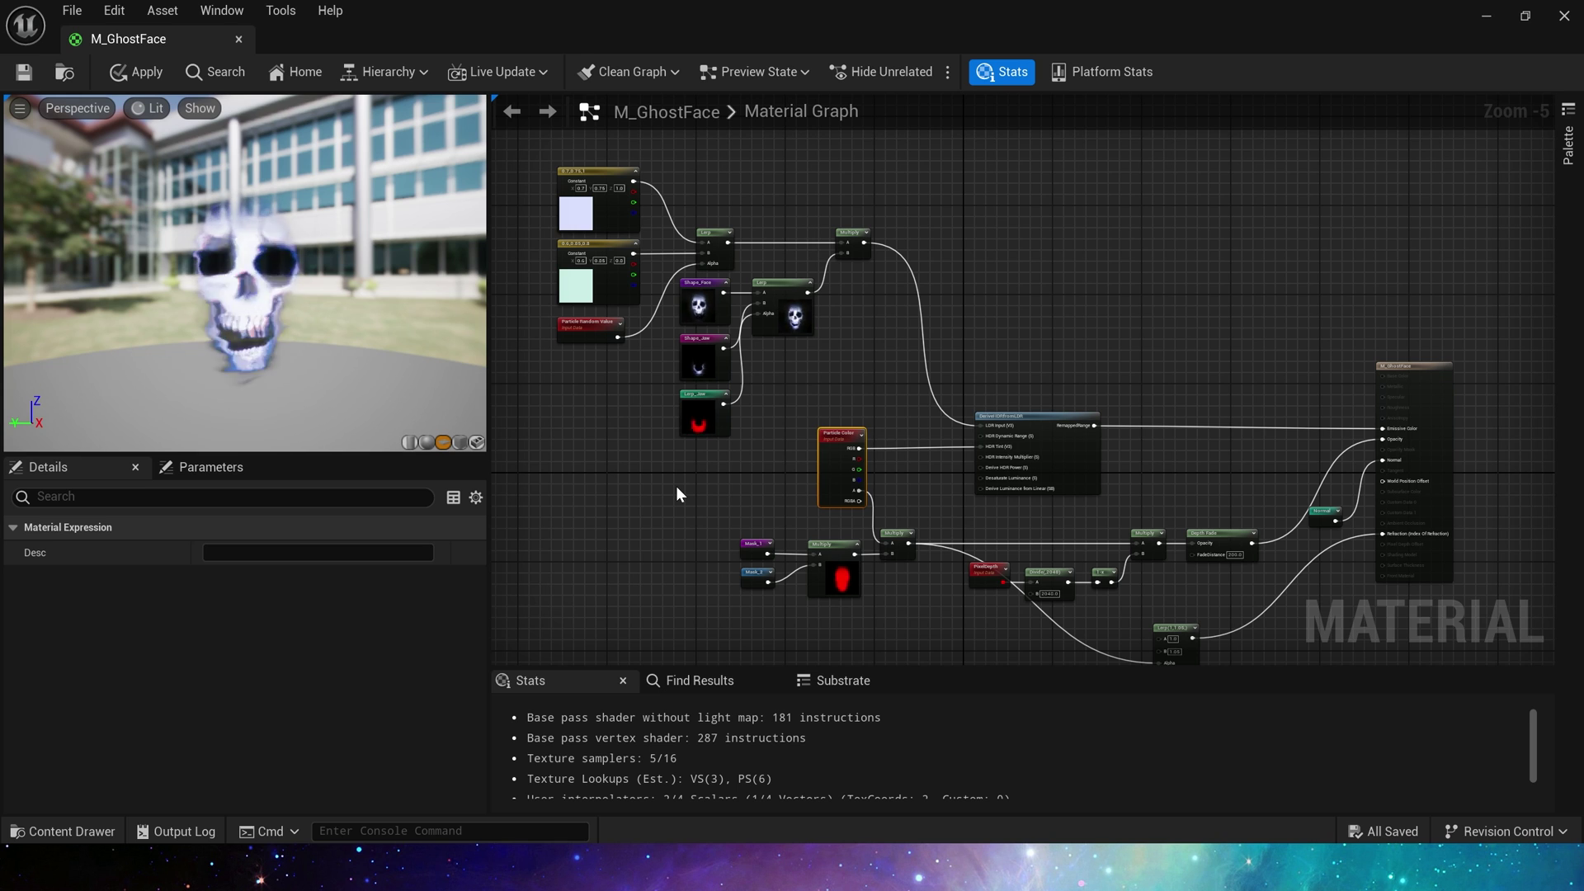
drag(229, 335, 272, 360)
scroll(239, 338, up, 5)
scroll(241, 338, down, 4)
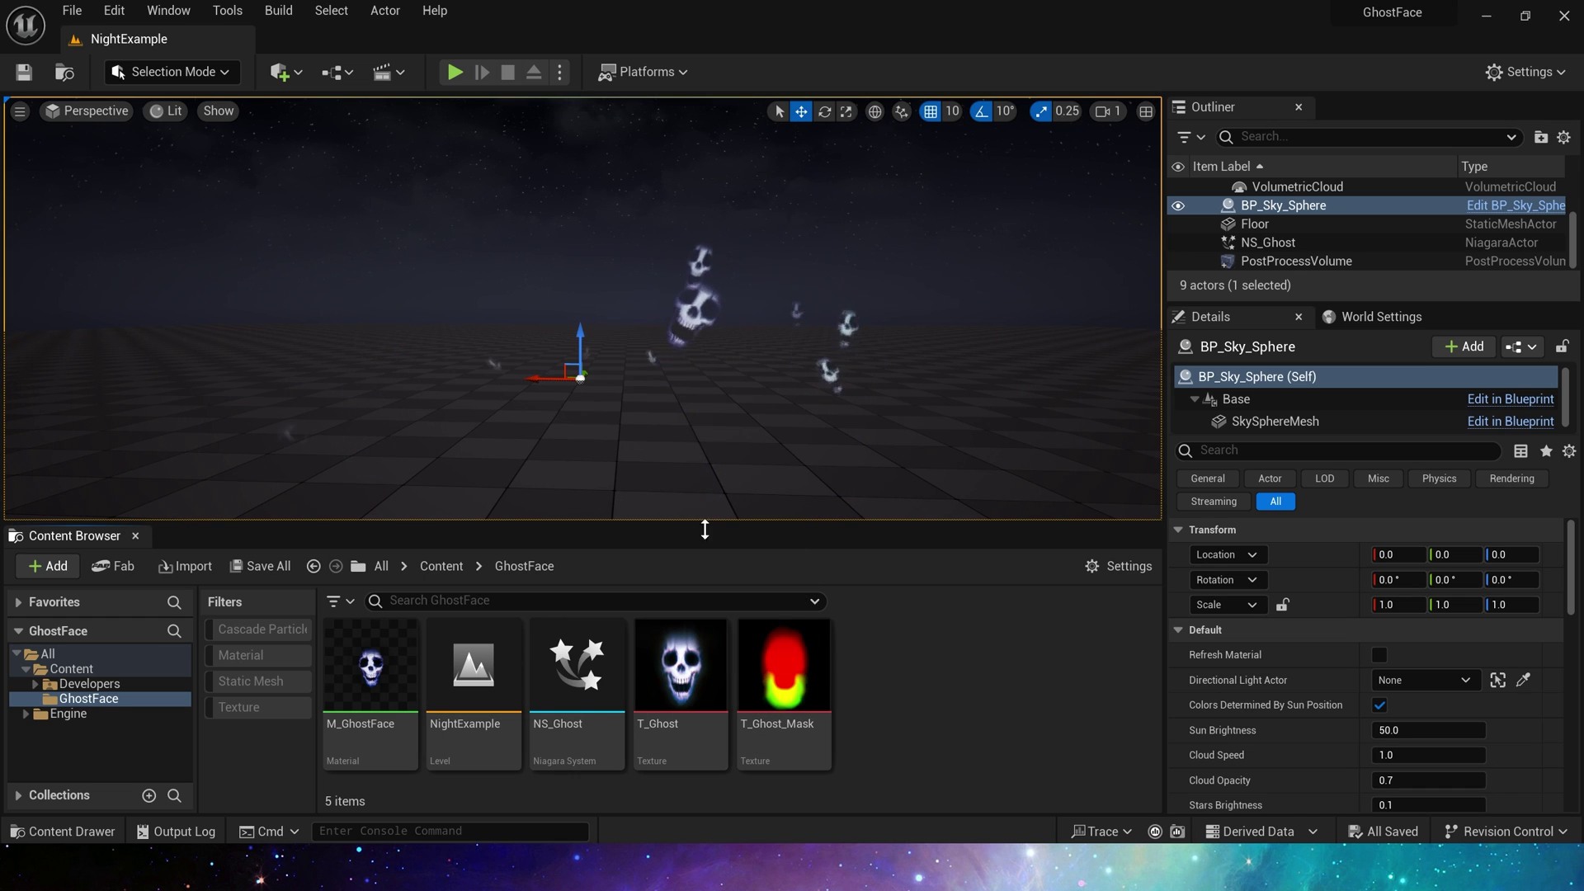
Open the NS_Ghost Niagara system and examine the Ghost emitter's Emitter State life cycle settings
mouse_move(612, 687)
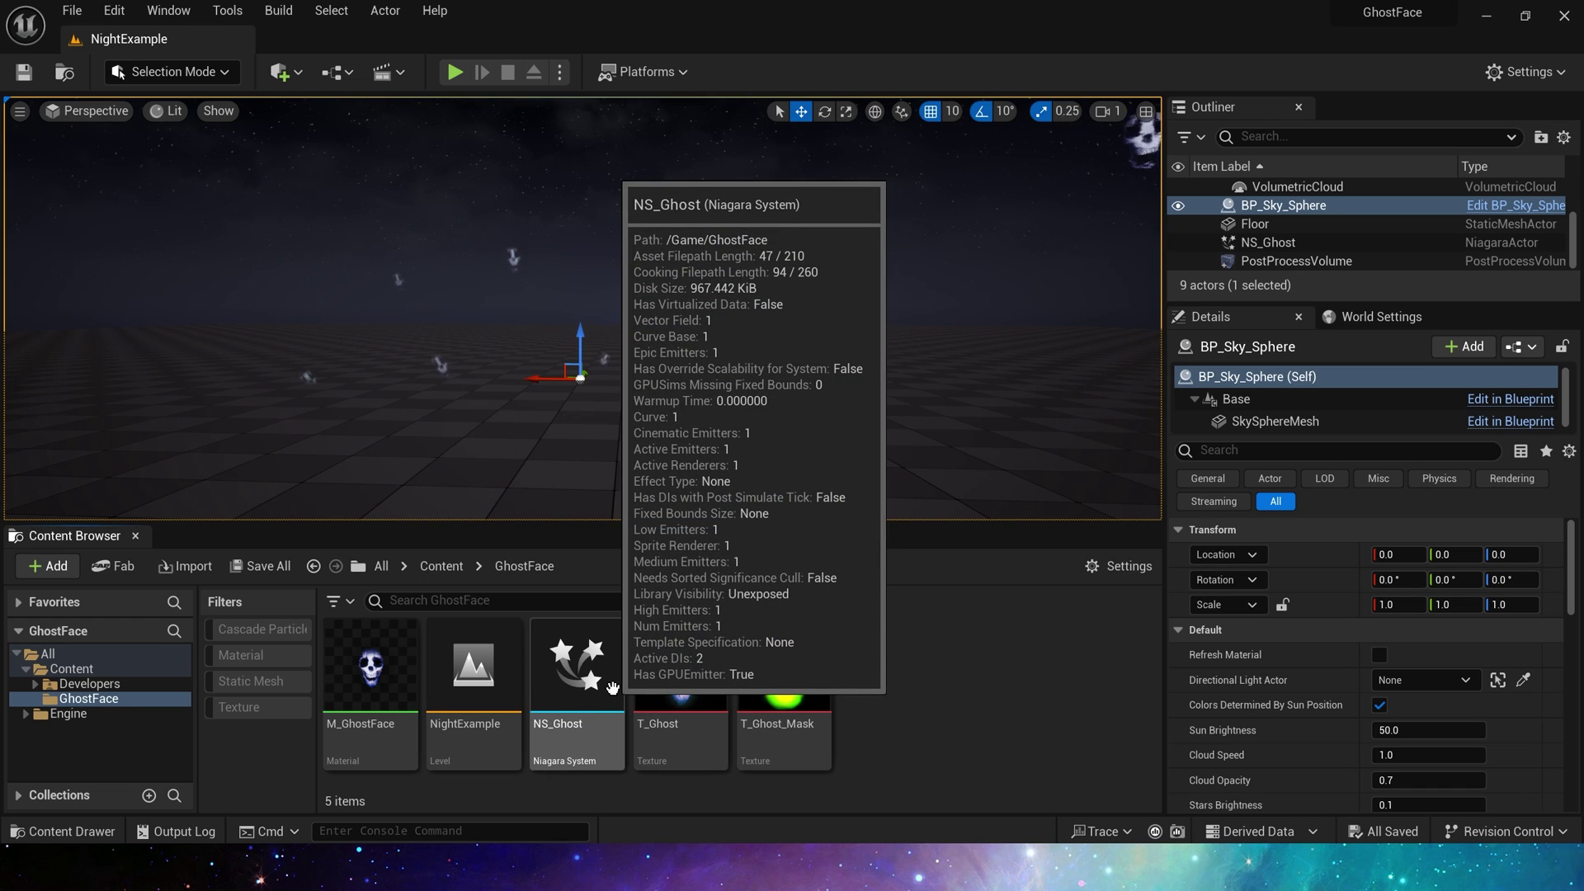
double_click(612, 687)
click(740, 349)
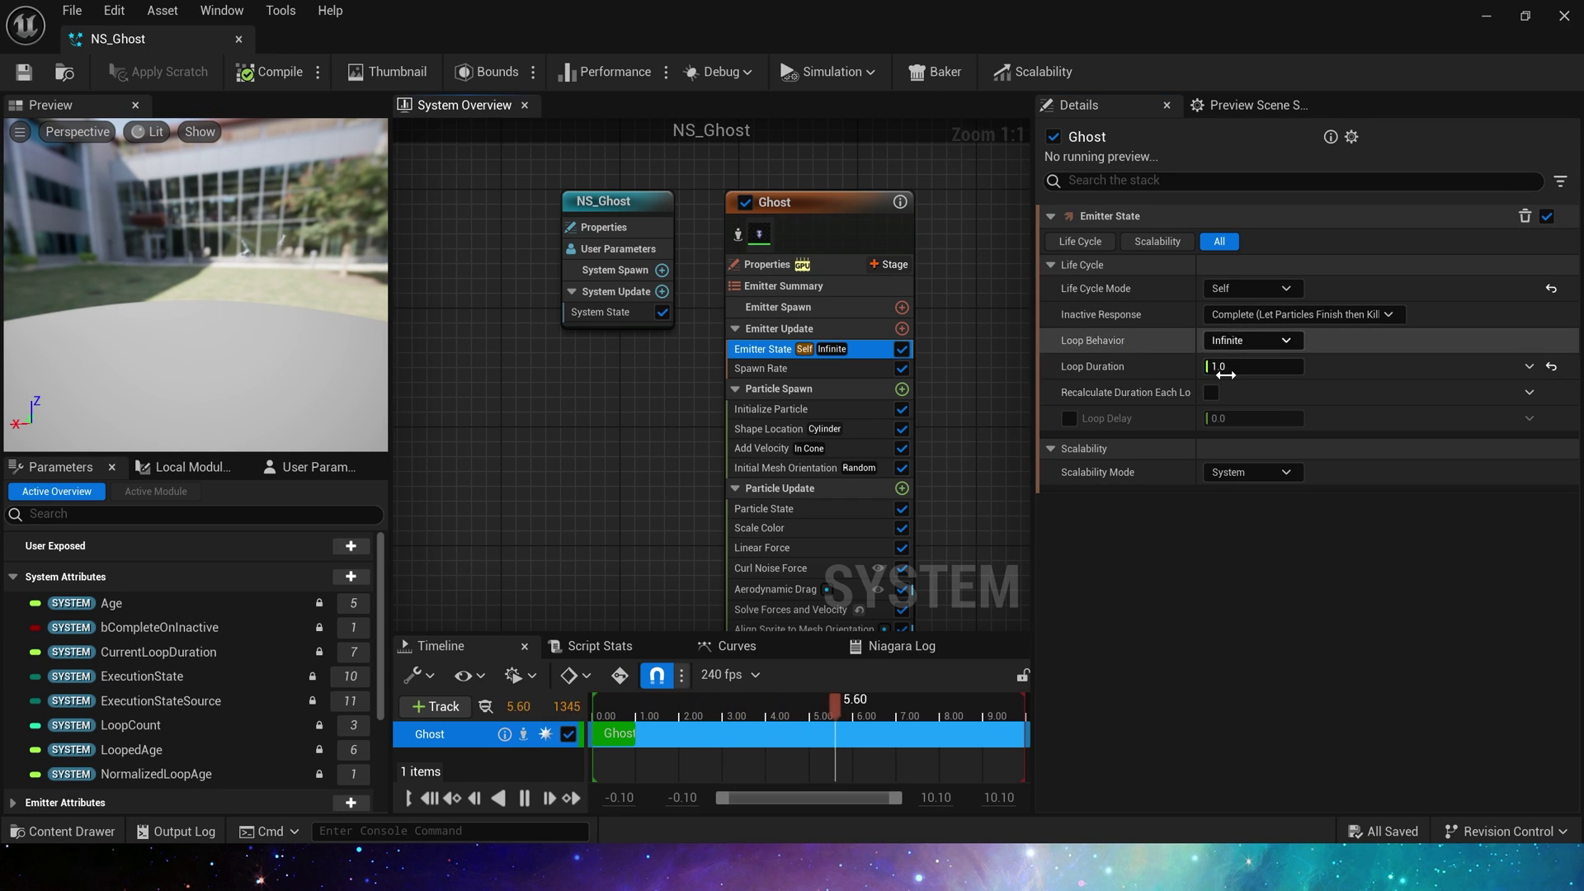
click(817, 368)
click(825, 349)
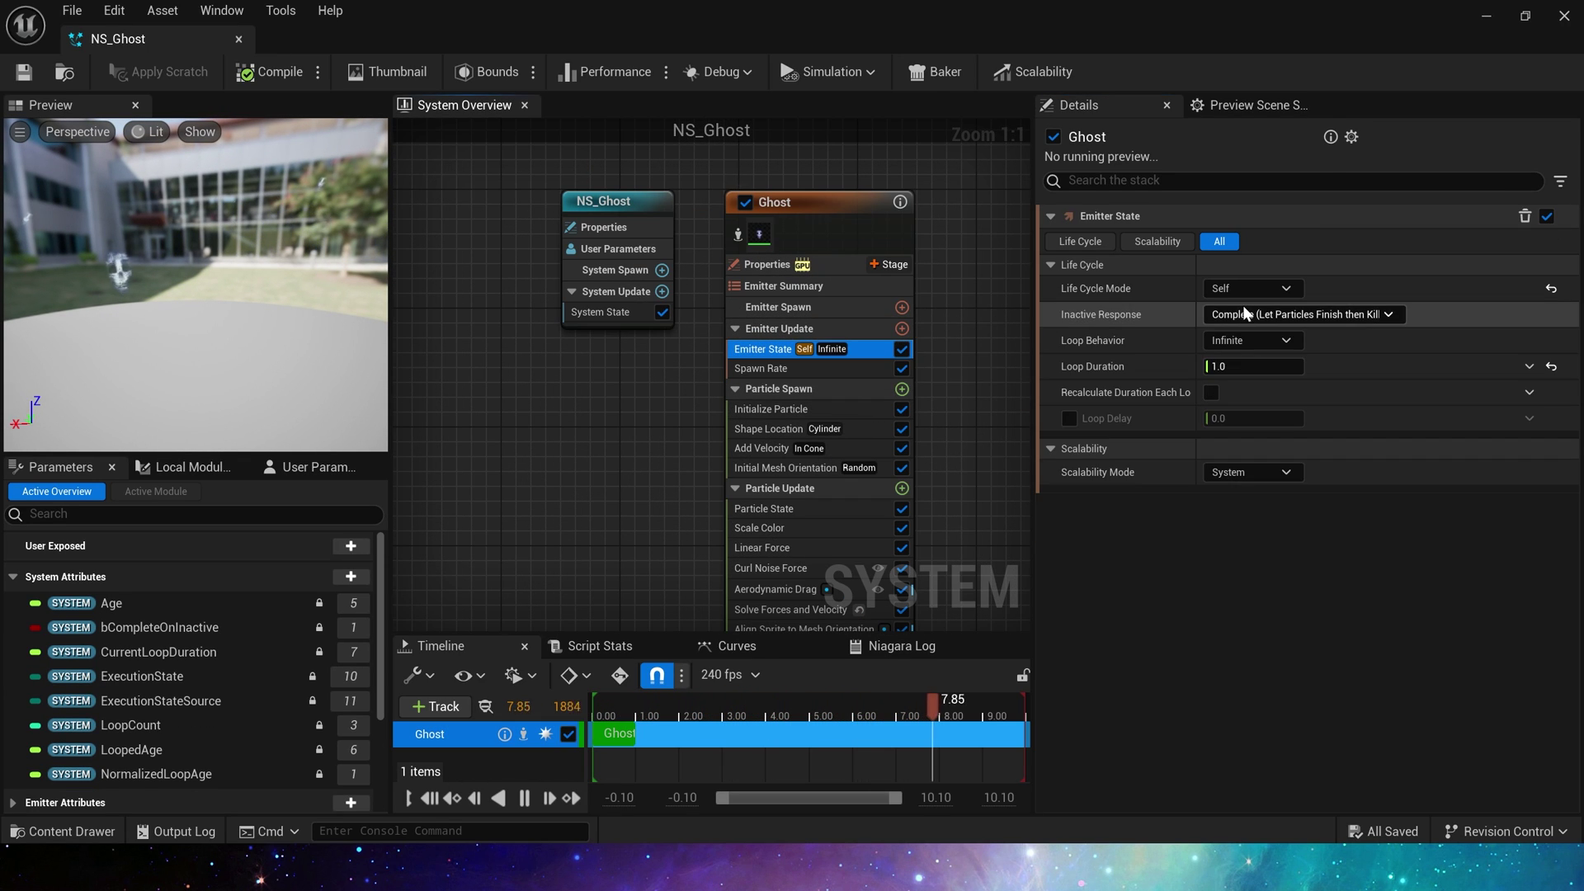
click(829, 368)
click(778, 352)
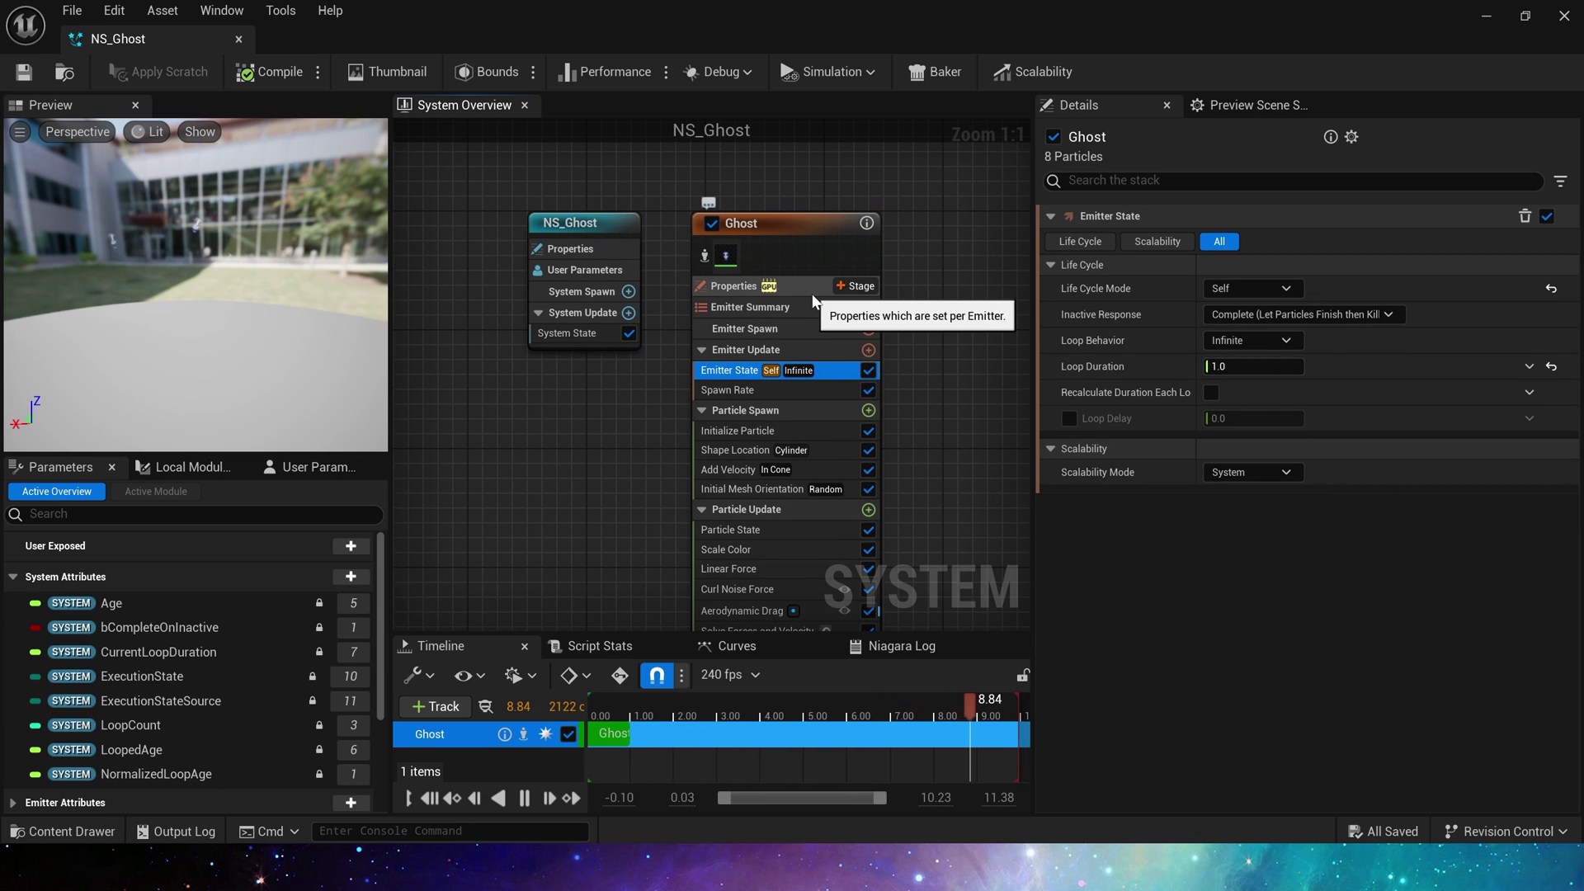
Examine the Ghost emitter's properties, recheck its Emitter State and view its Spawn Rate settings
click(812, 291)
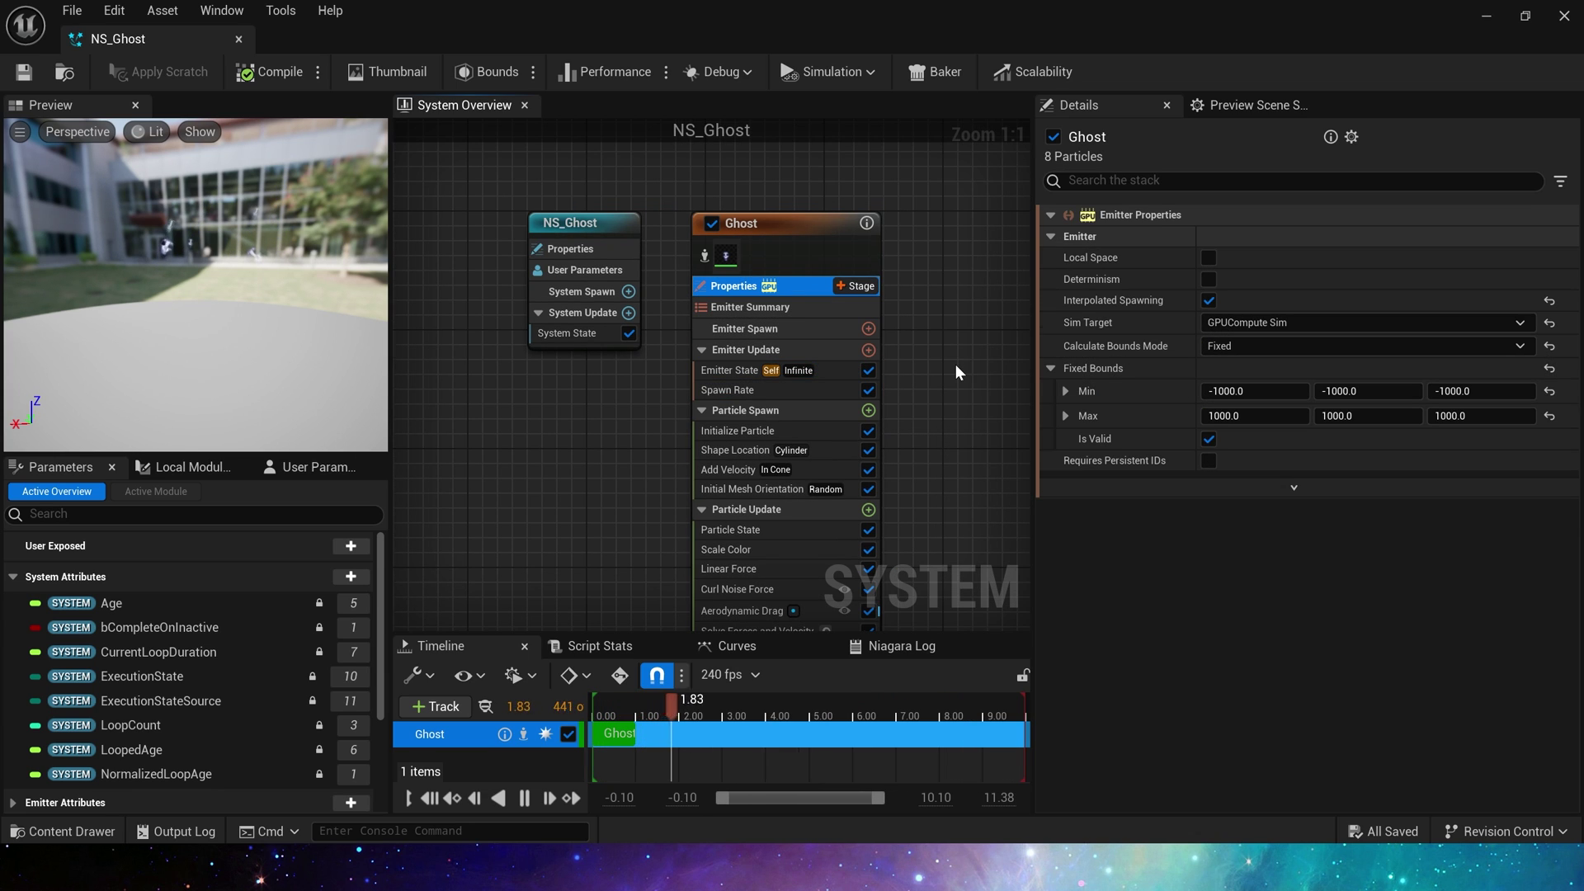
click(812, 373)
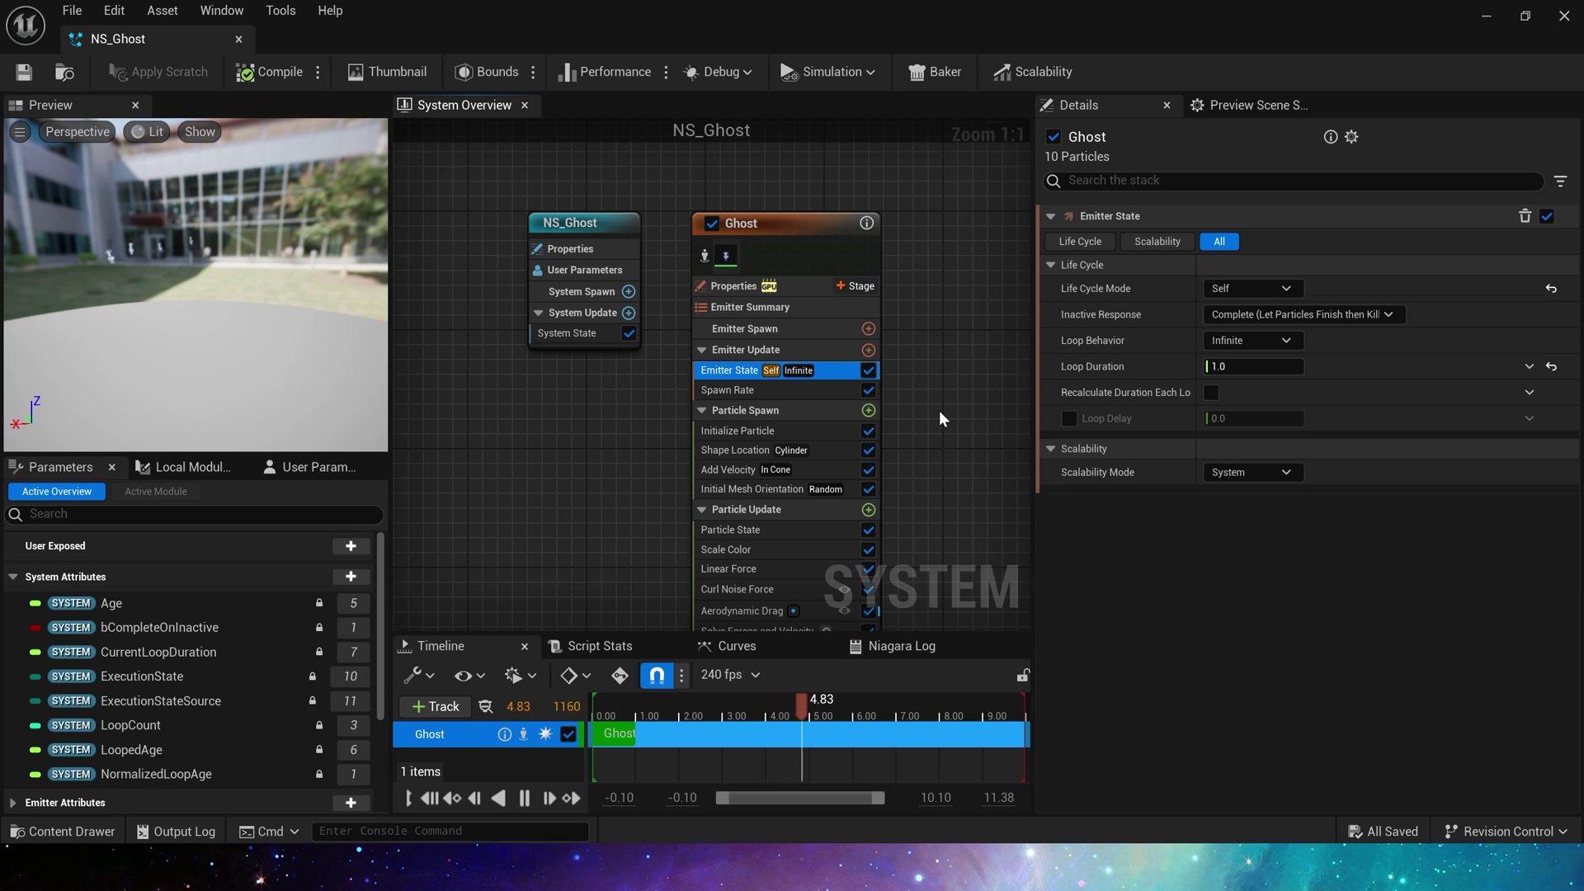
click(790, 388)
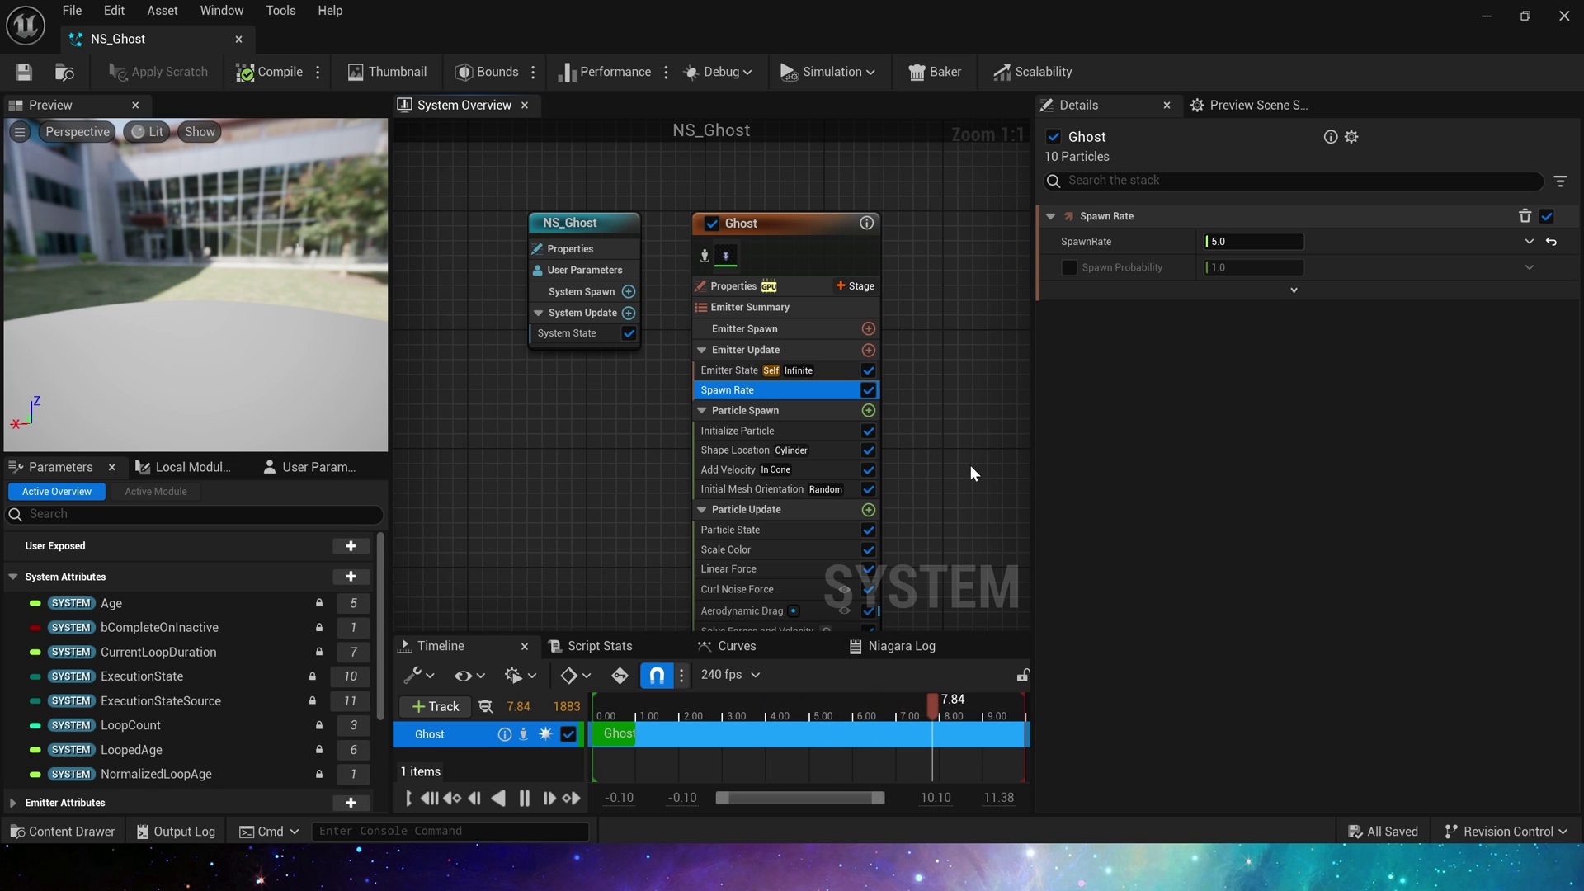
Examine the Ghost emitter's Particle Spawn modules: Initialize Particle, Shape Location, Add Velocity and Initial Mesh Orientation
right_drag(970, 473, 921, 378)
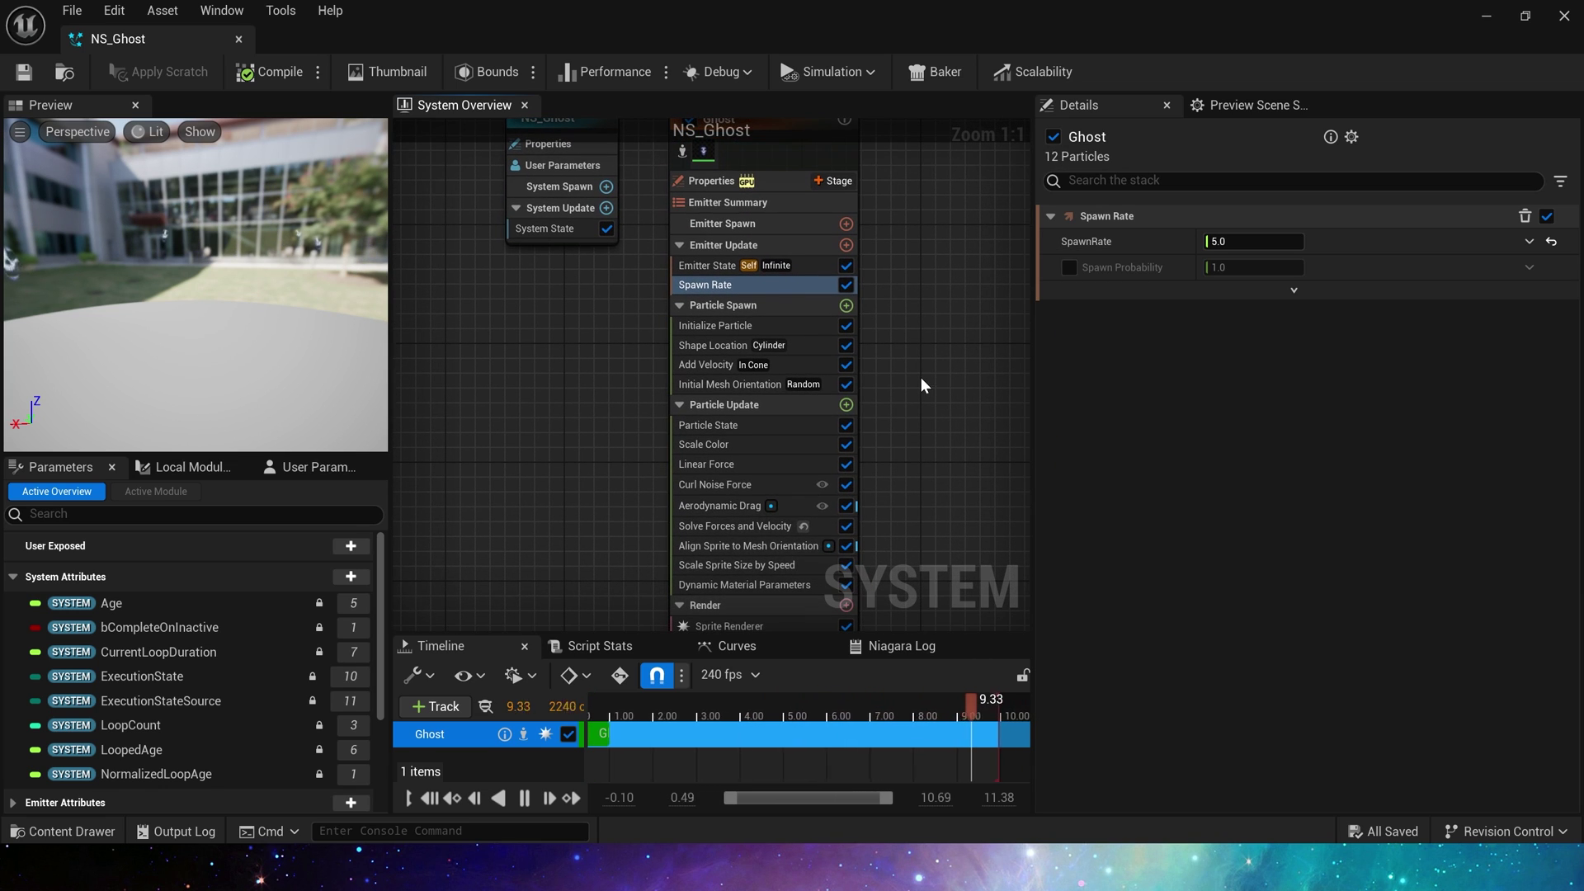
click(746, 324)
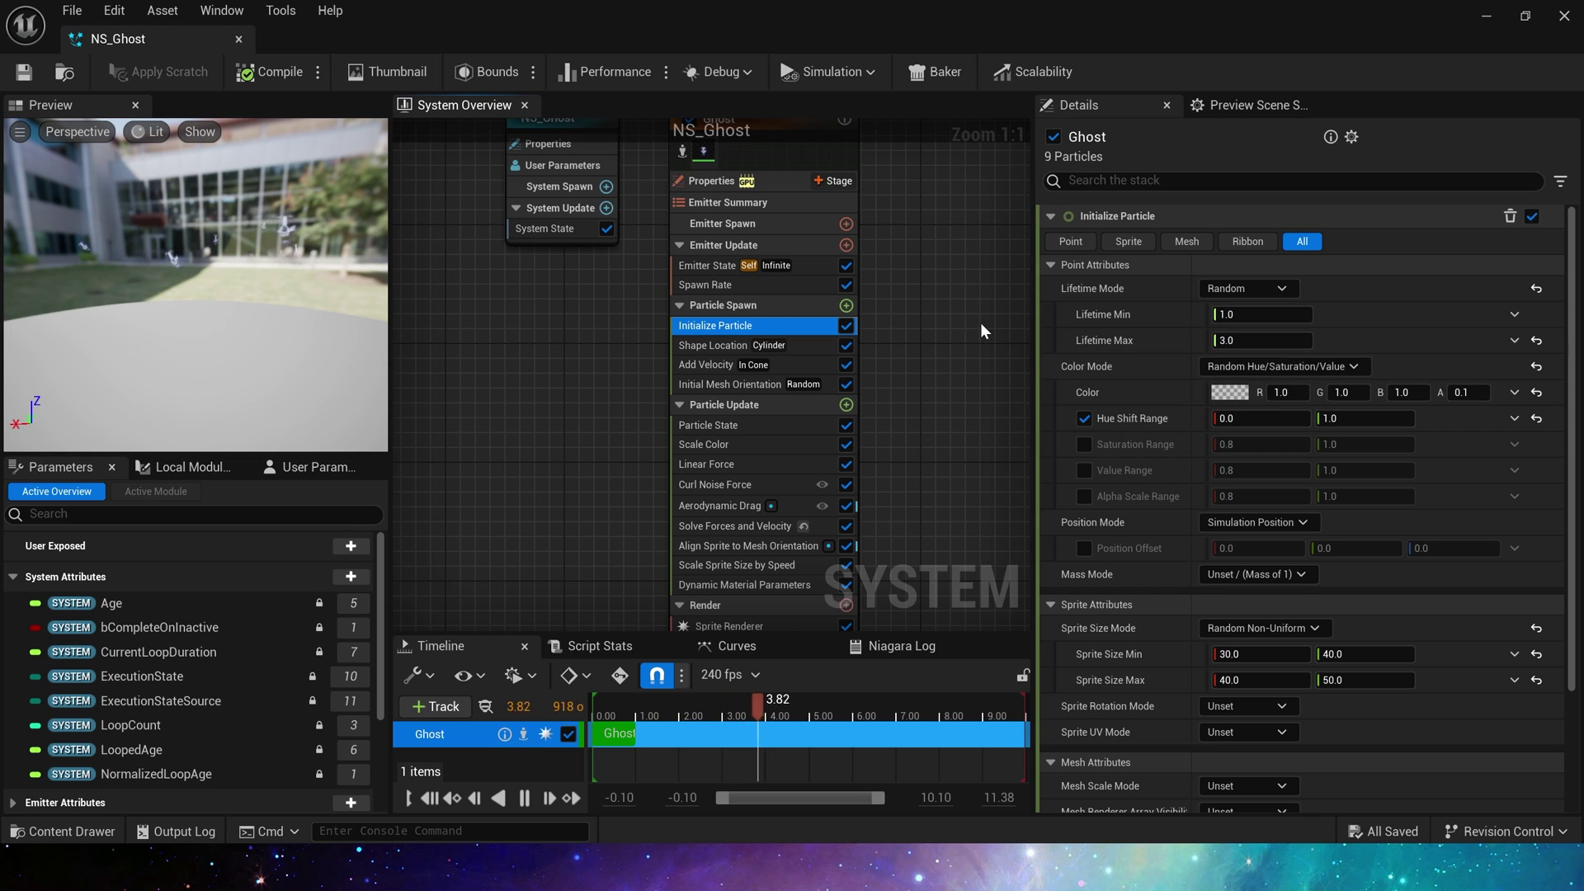
scroll(1574, 524, down, 3)
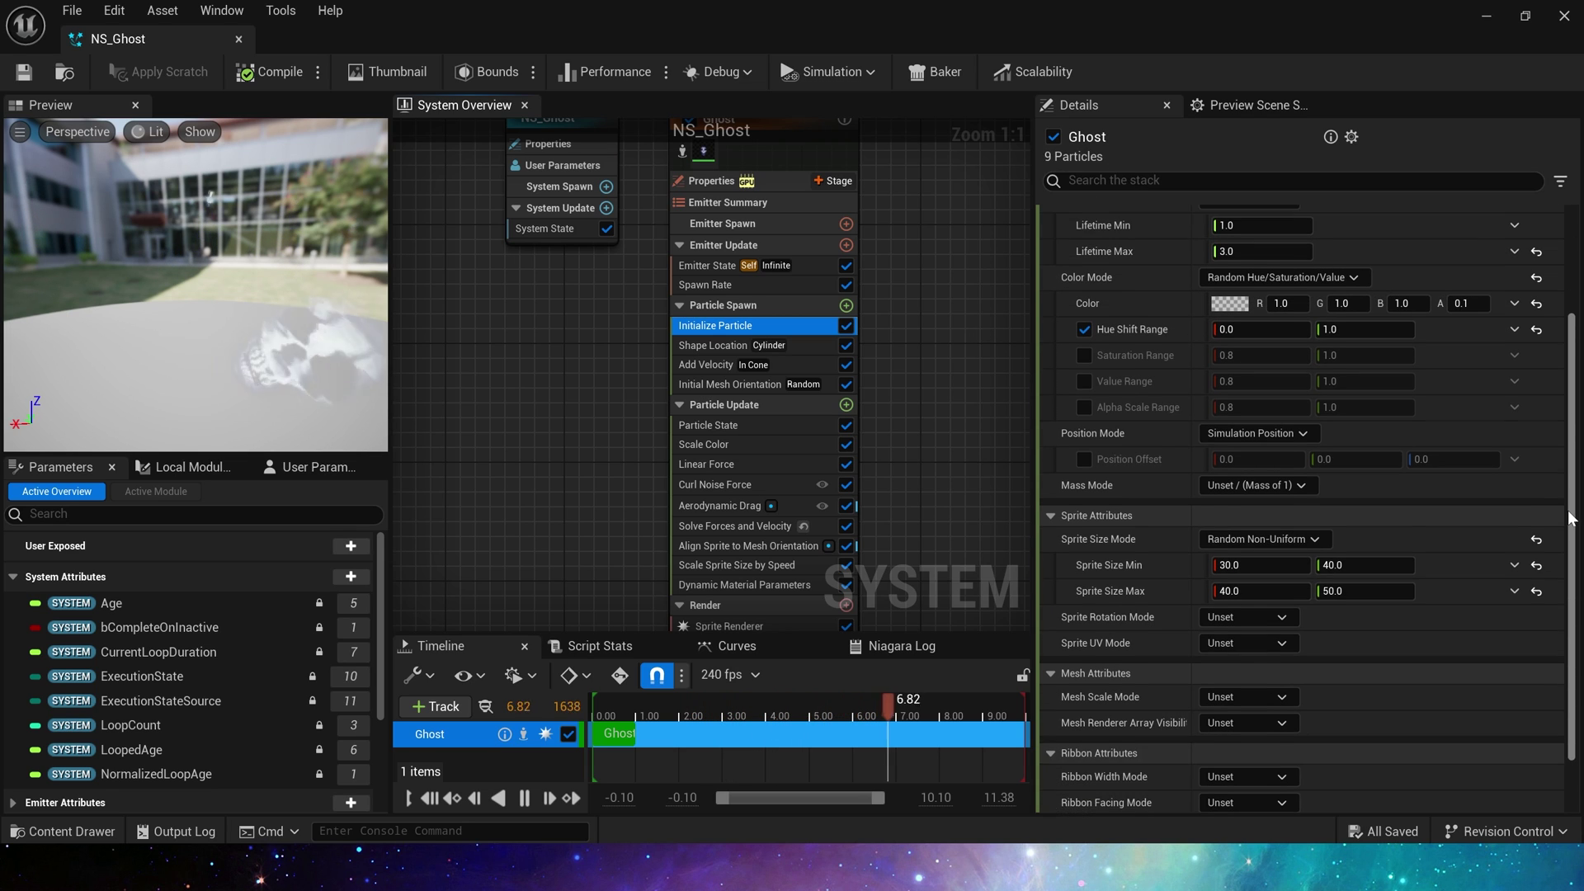
click(714, 345)
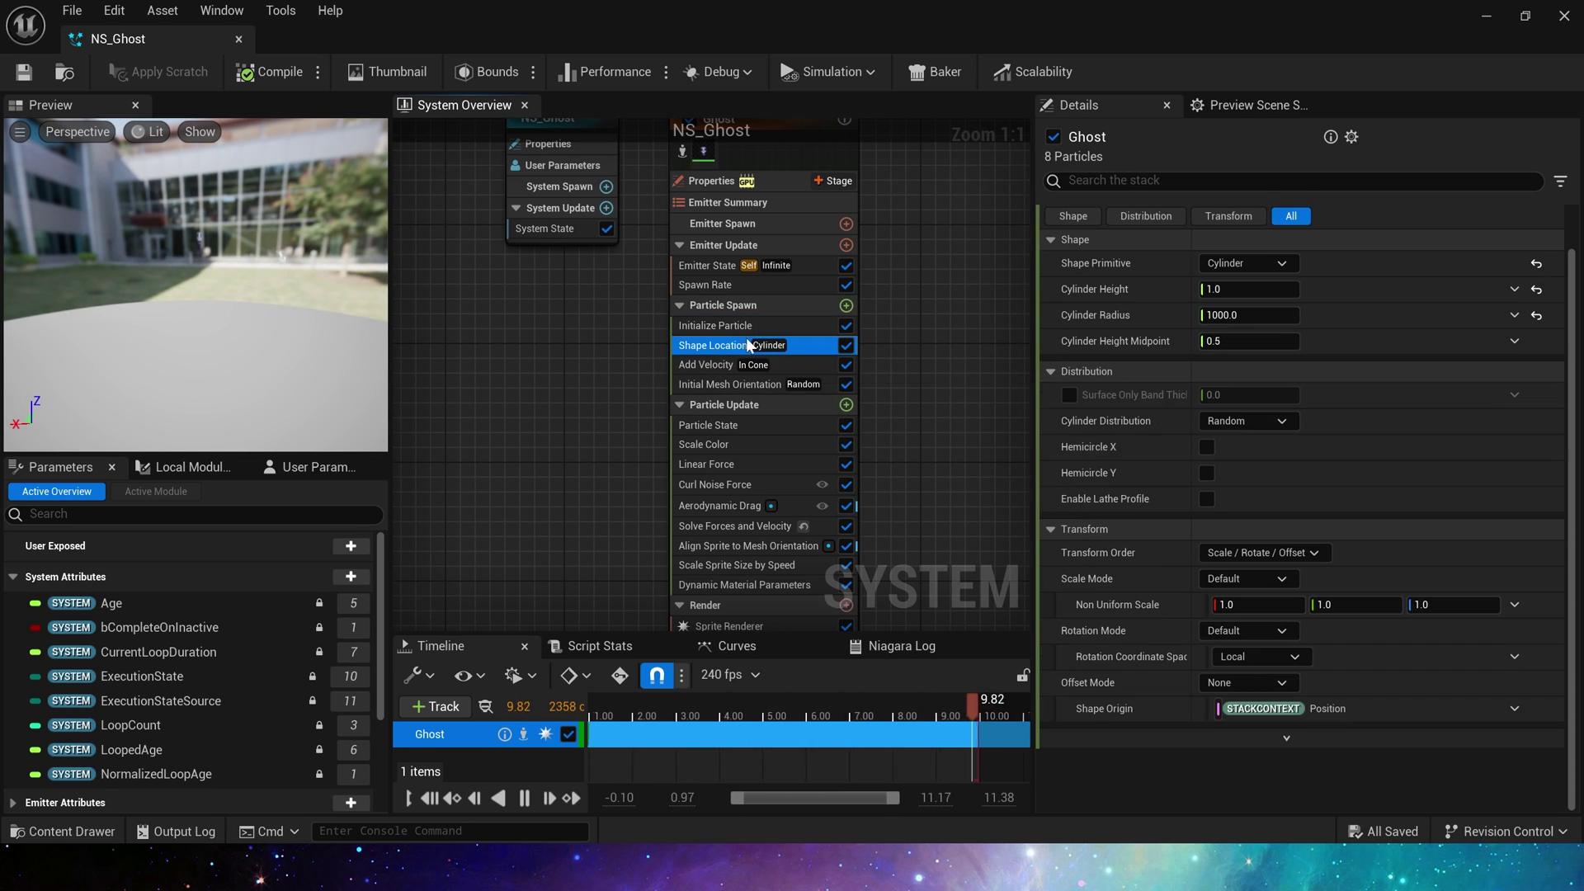
click(706, 368)
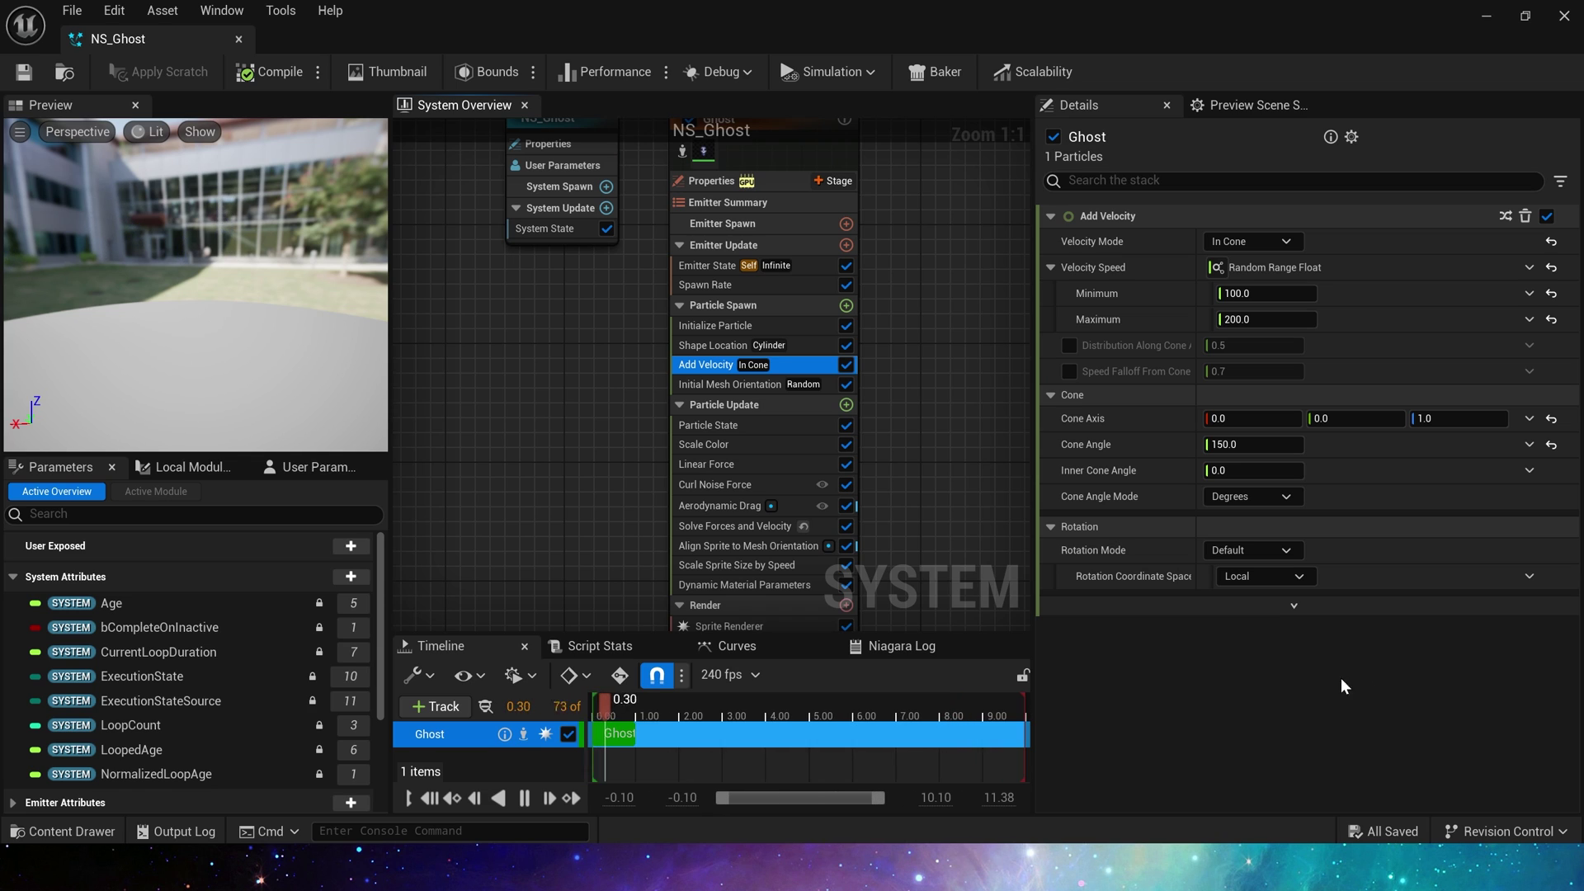
click(747, 386)
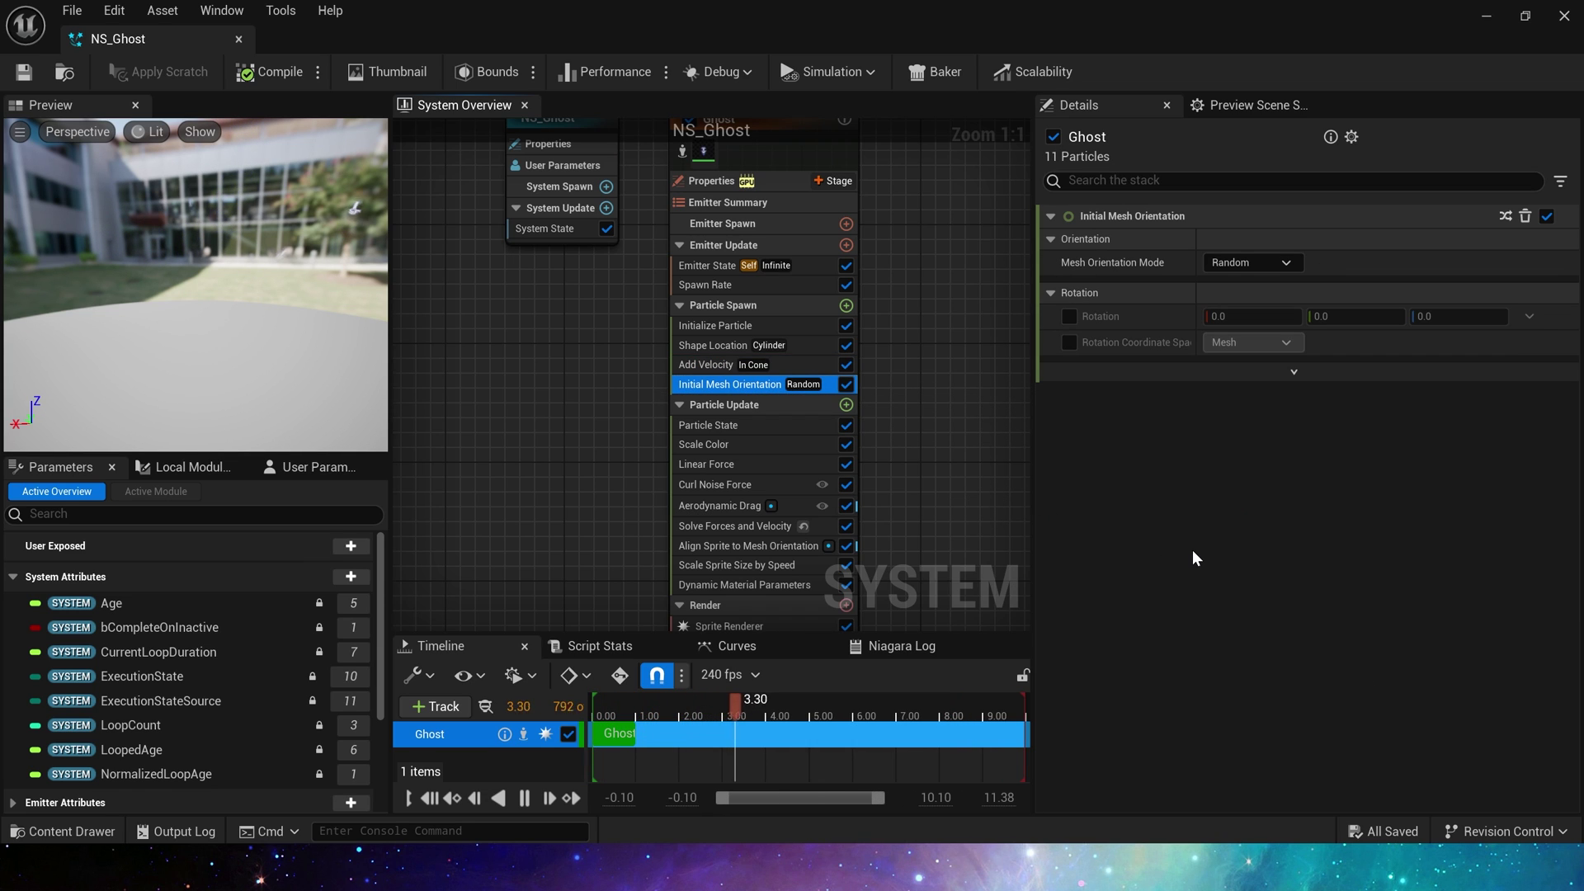
Examine the Ghost emitter's Particle State, Scale Color, Linear Force and Curl Noise Force update settings
click(773, 428)
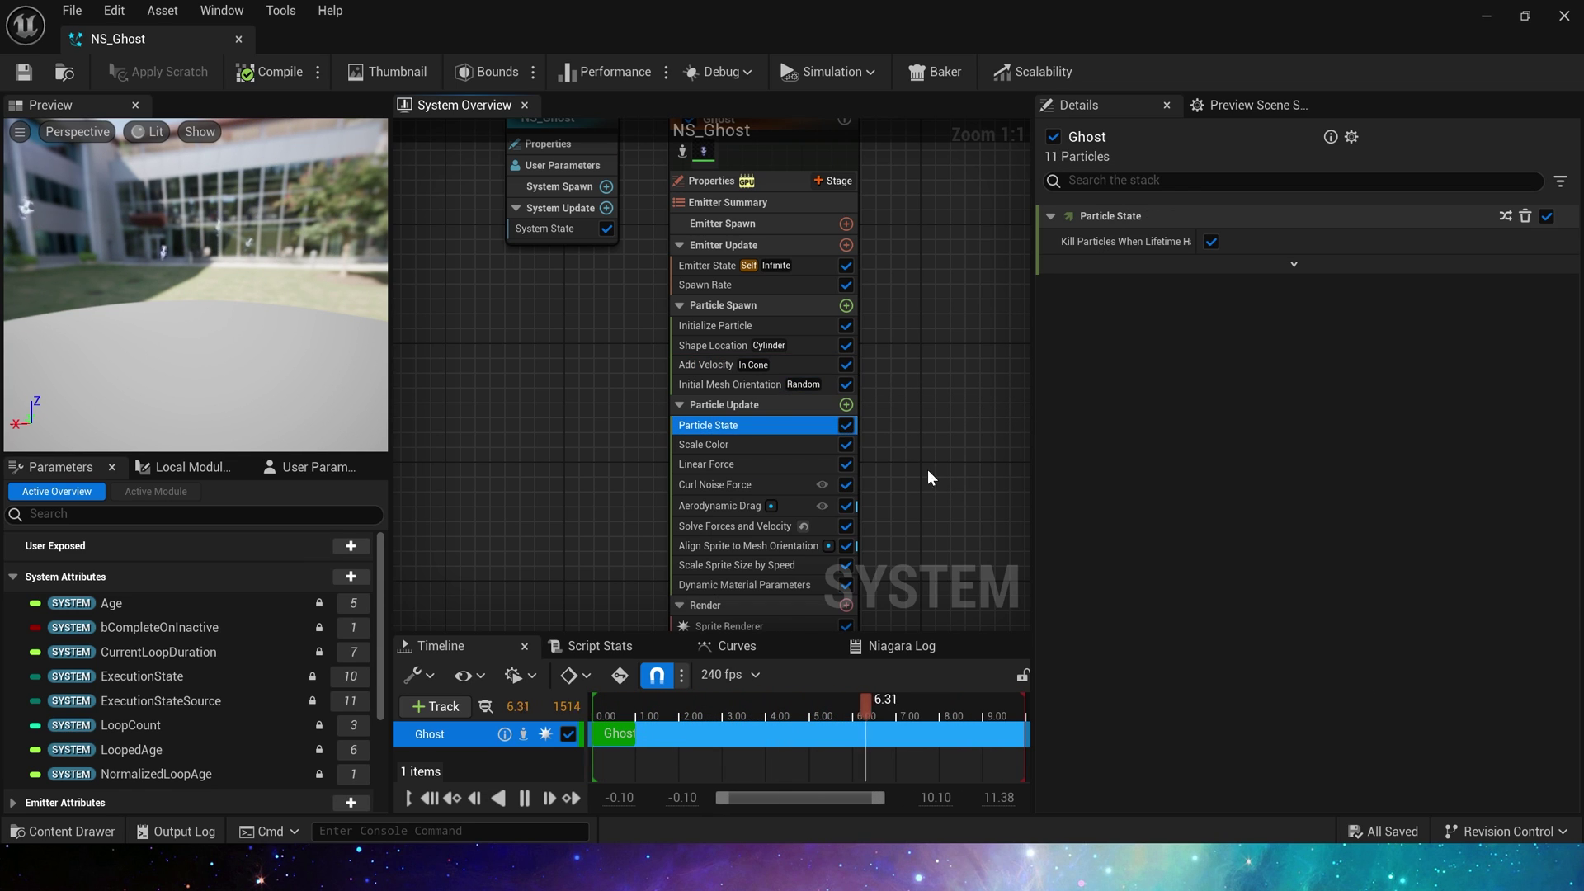
click(726, 445)
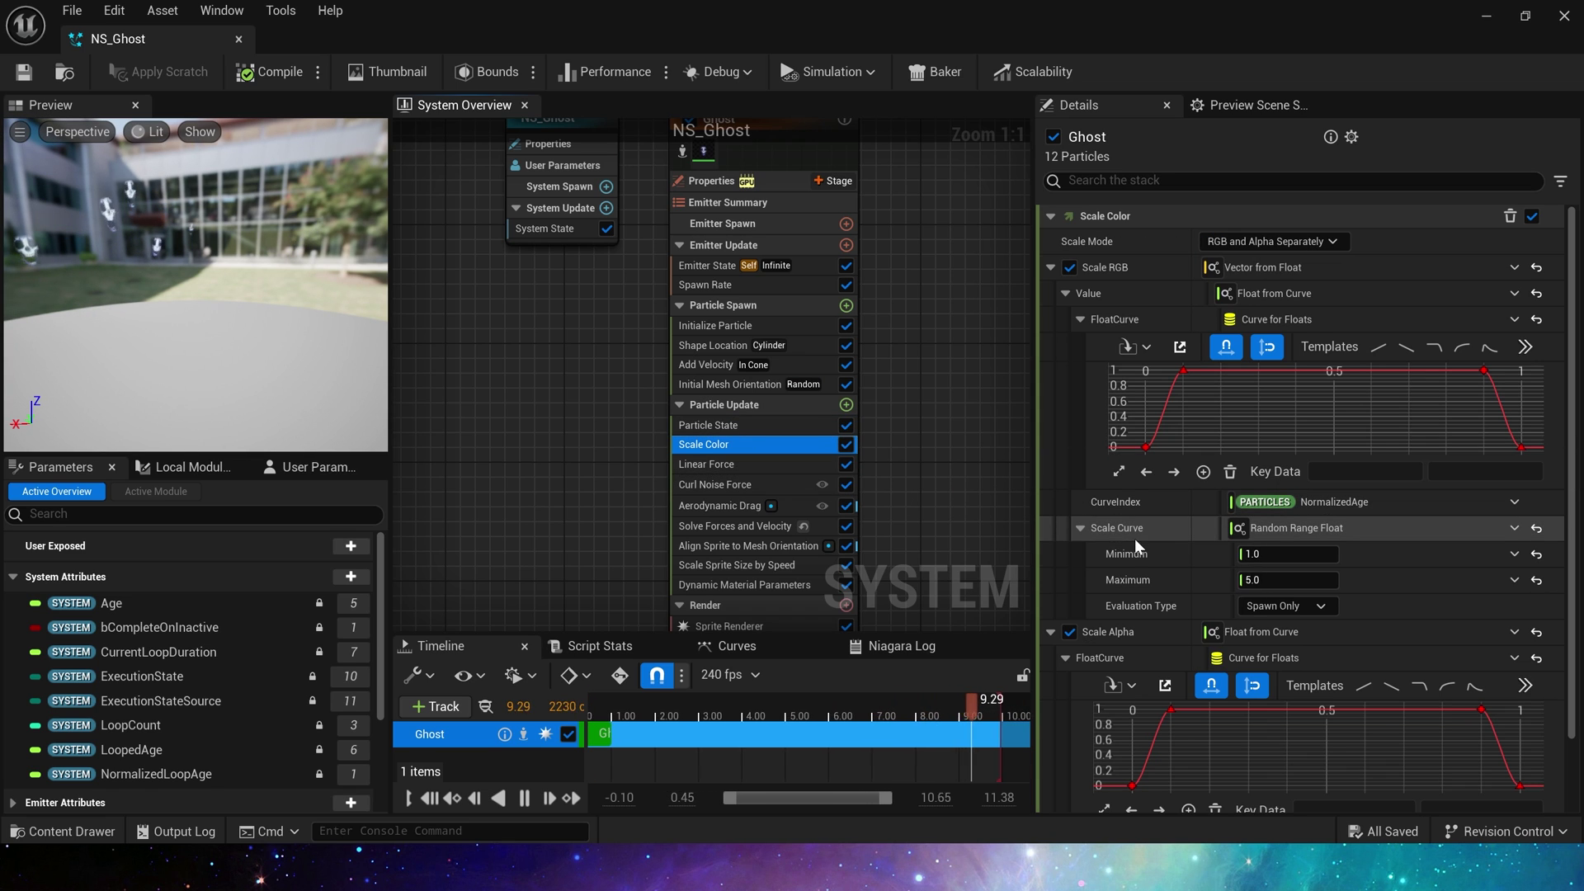
scroll(1572, 489, down, 2)
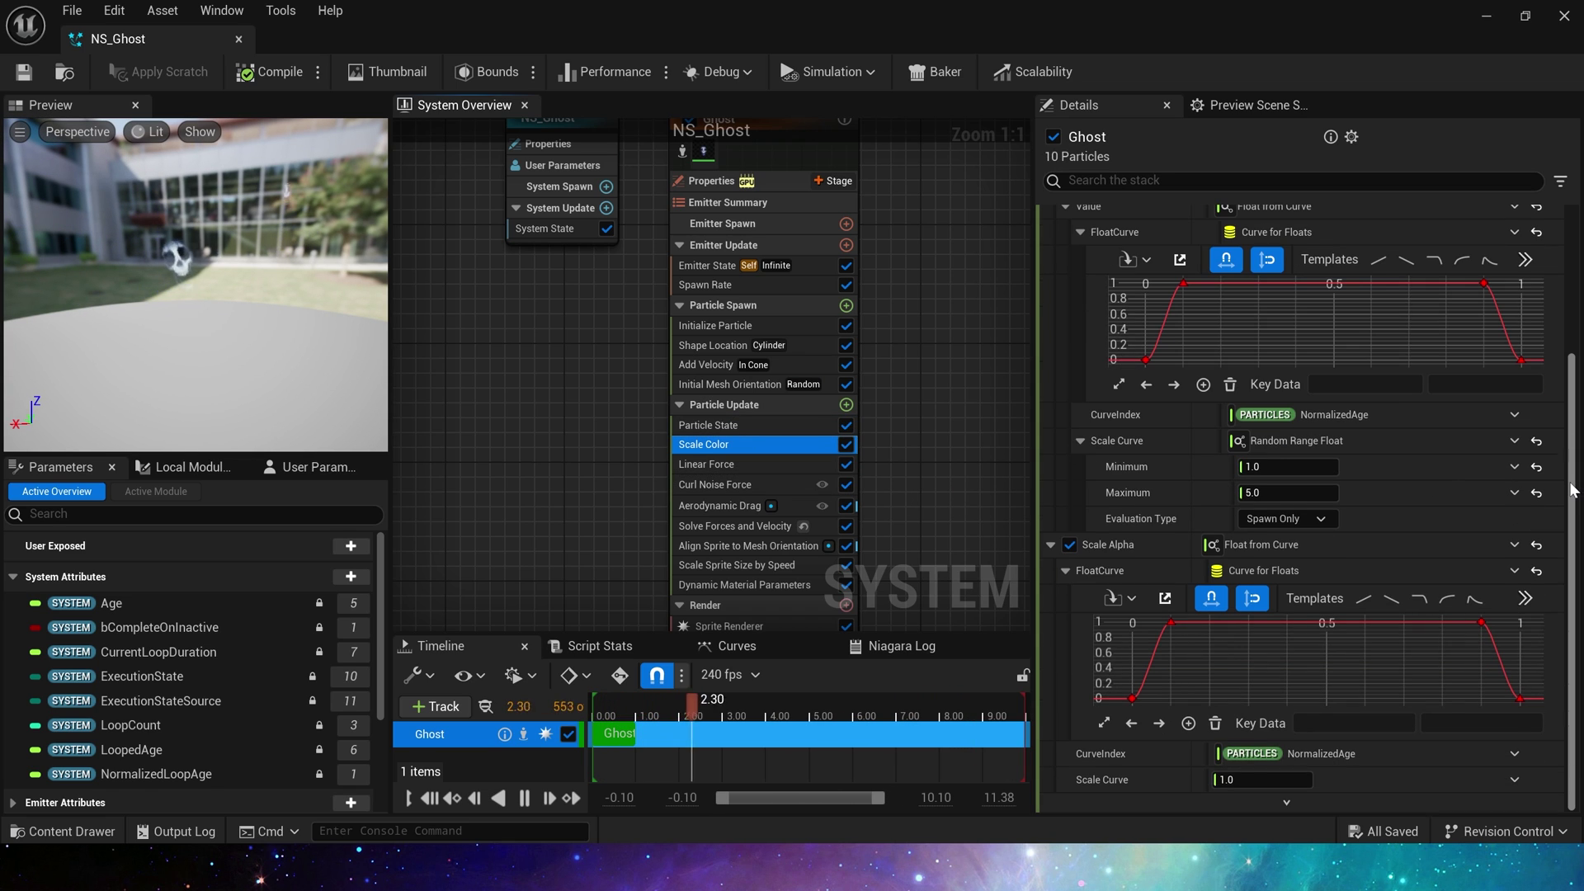
click(717, 464)
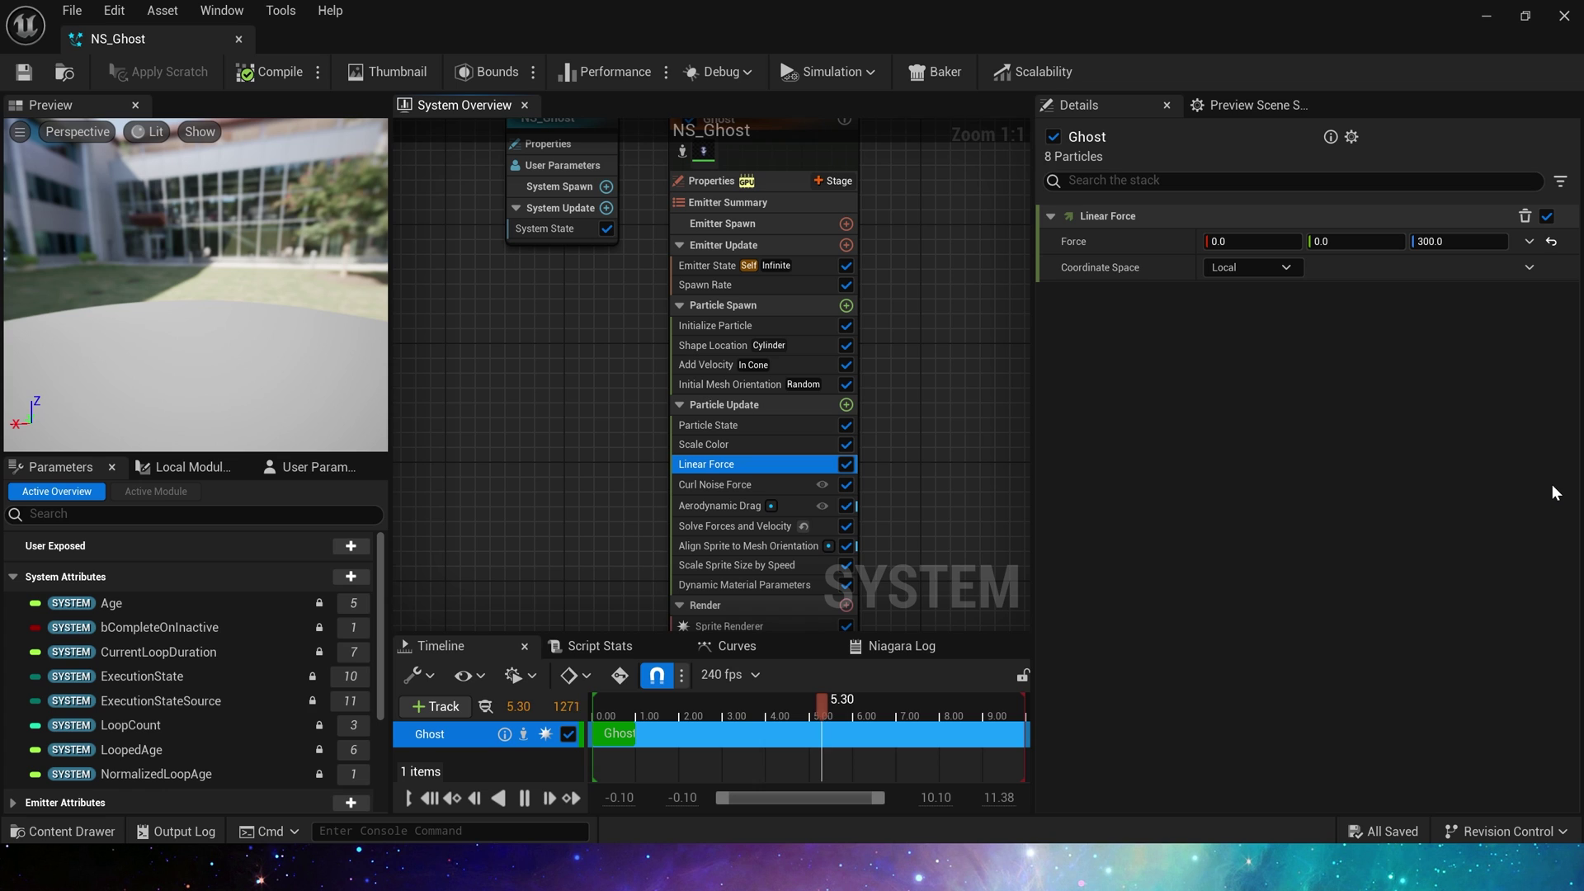
click(733, 485)
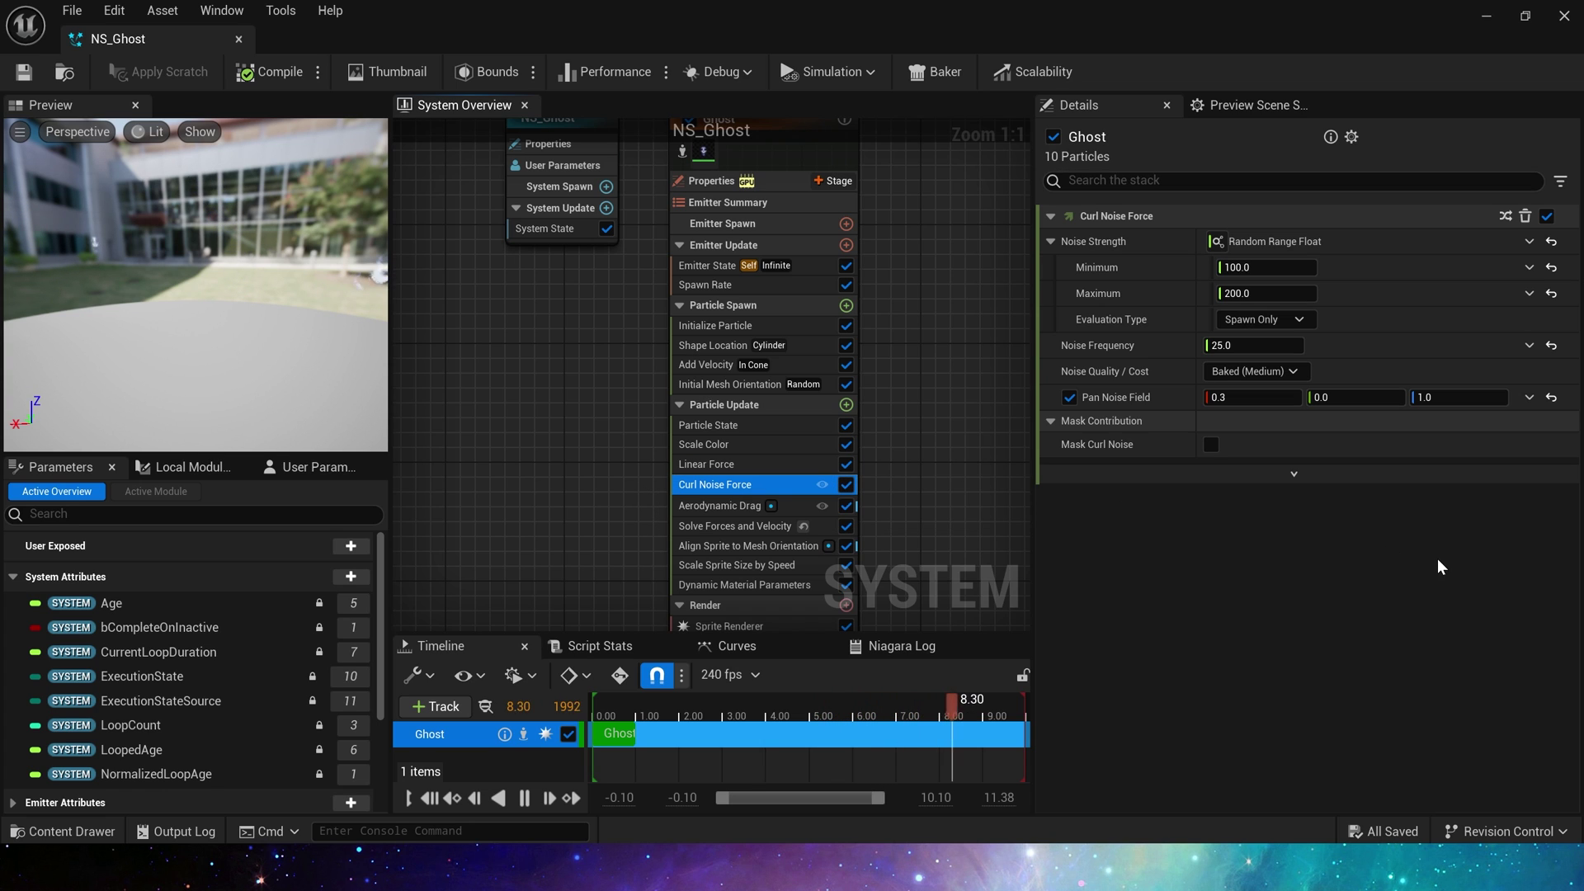
Review the Ghost emitter's remaining update modules from Aerodynamic Drag to Dynamic Material Parameters and its Sprite Renderer, then save the system
key(Down)
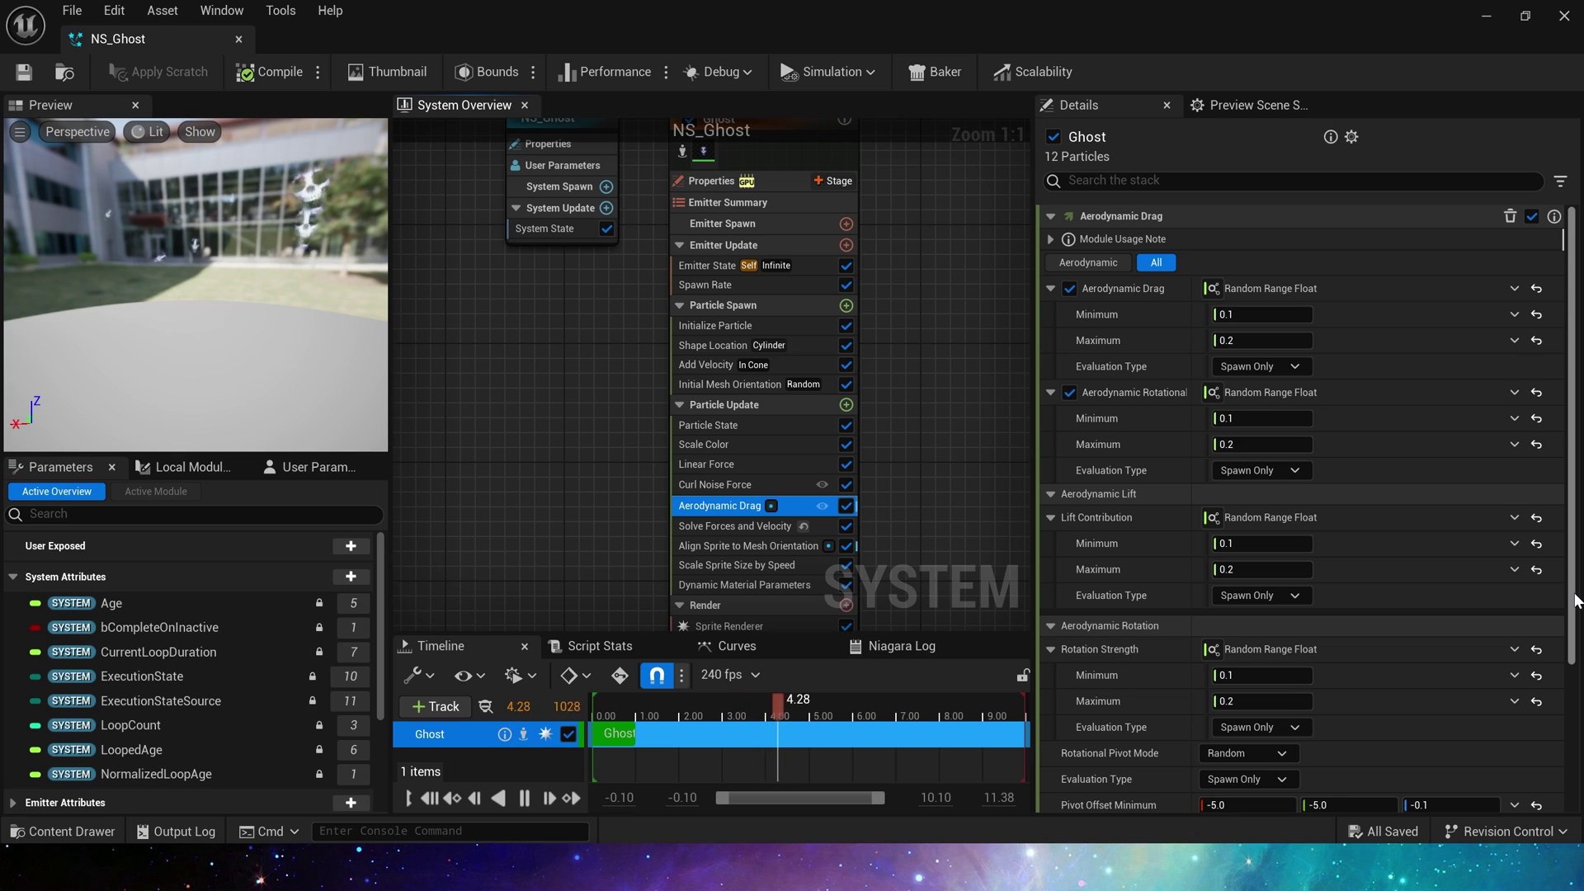
scroll(1575, 600, down, 2)
key(Down)
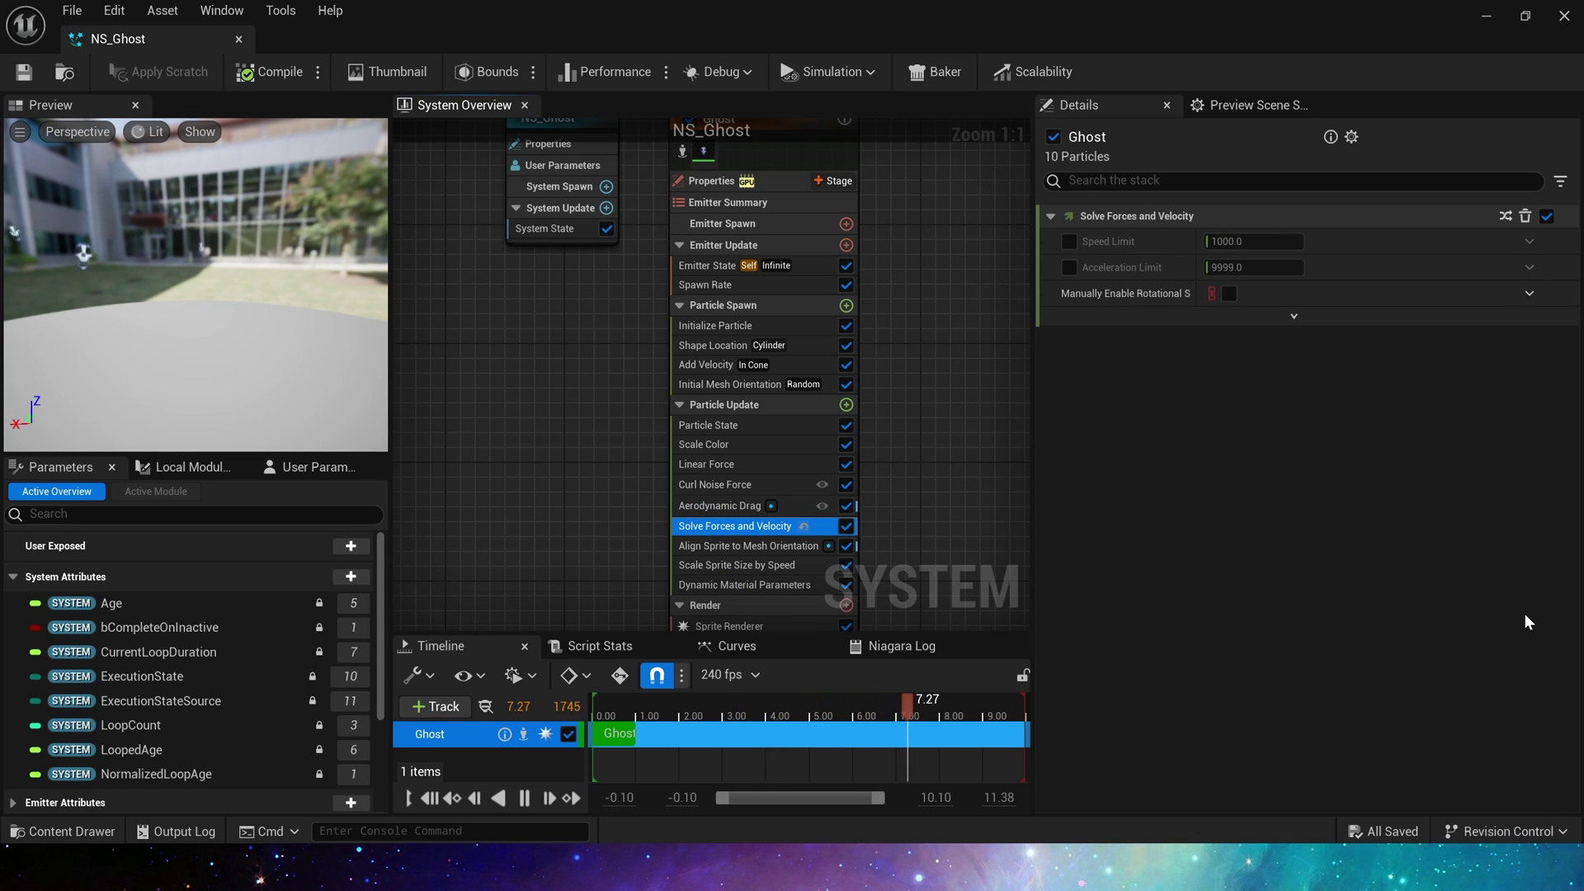
key(Down)
key(Down)
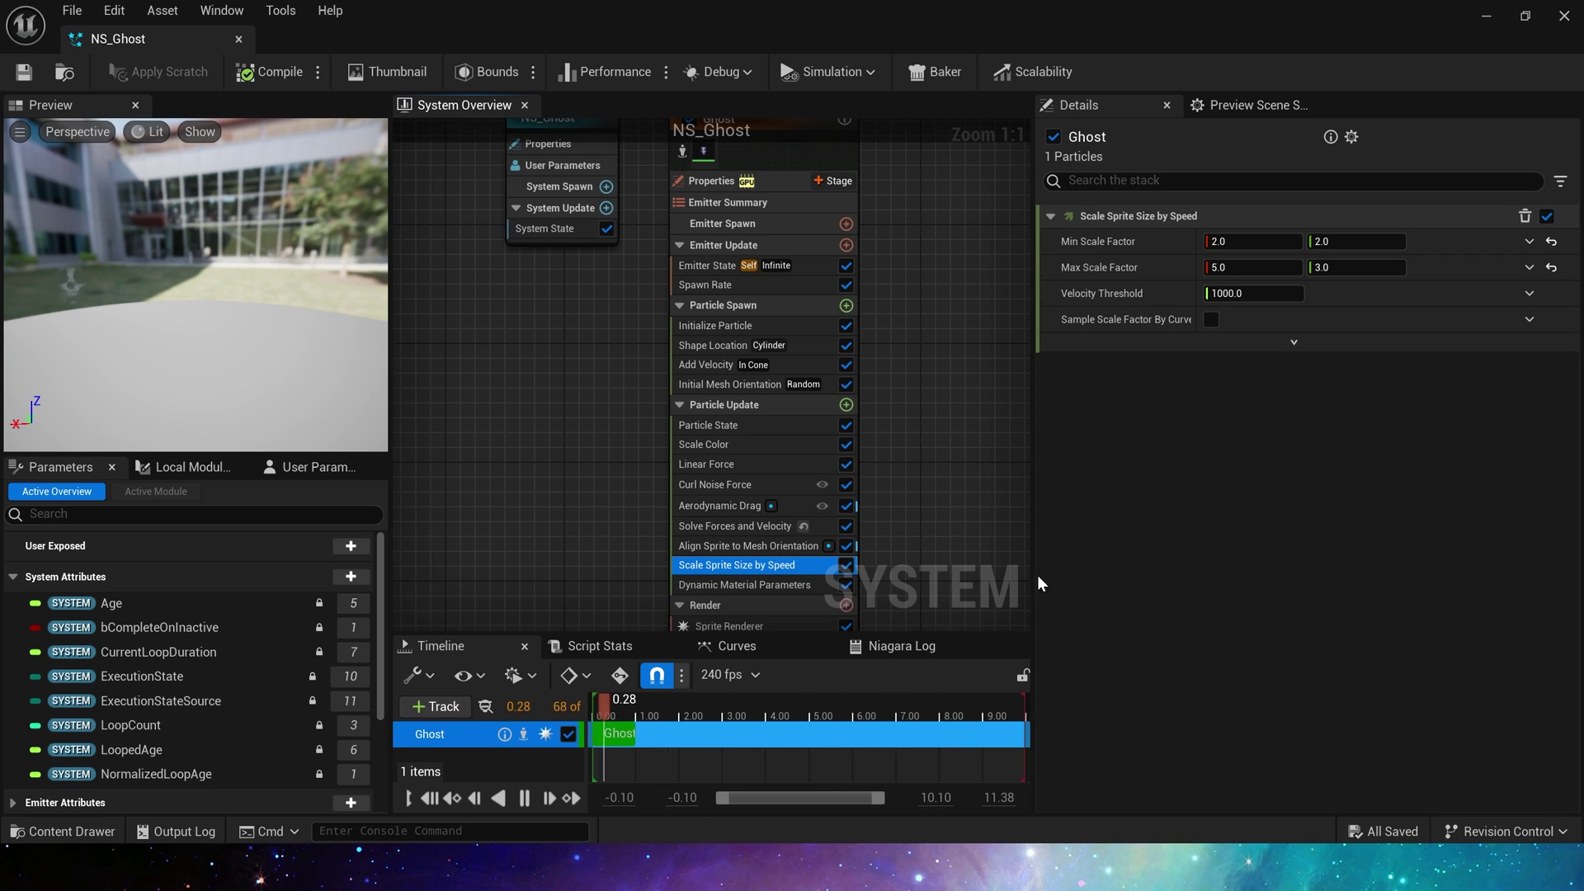
key(Down)
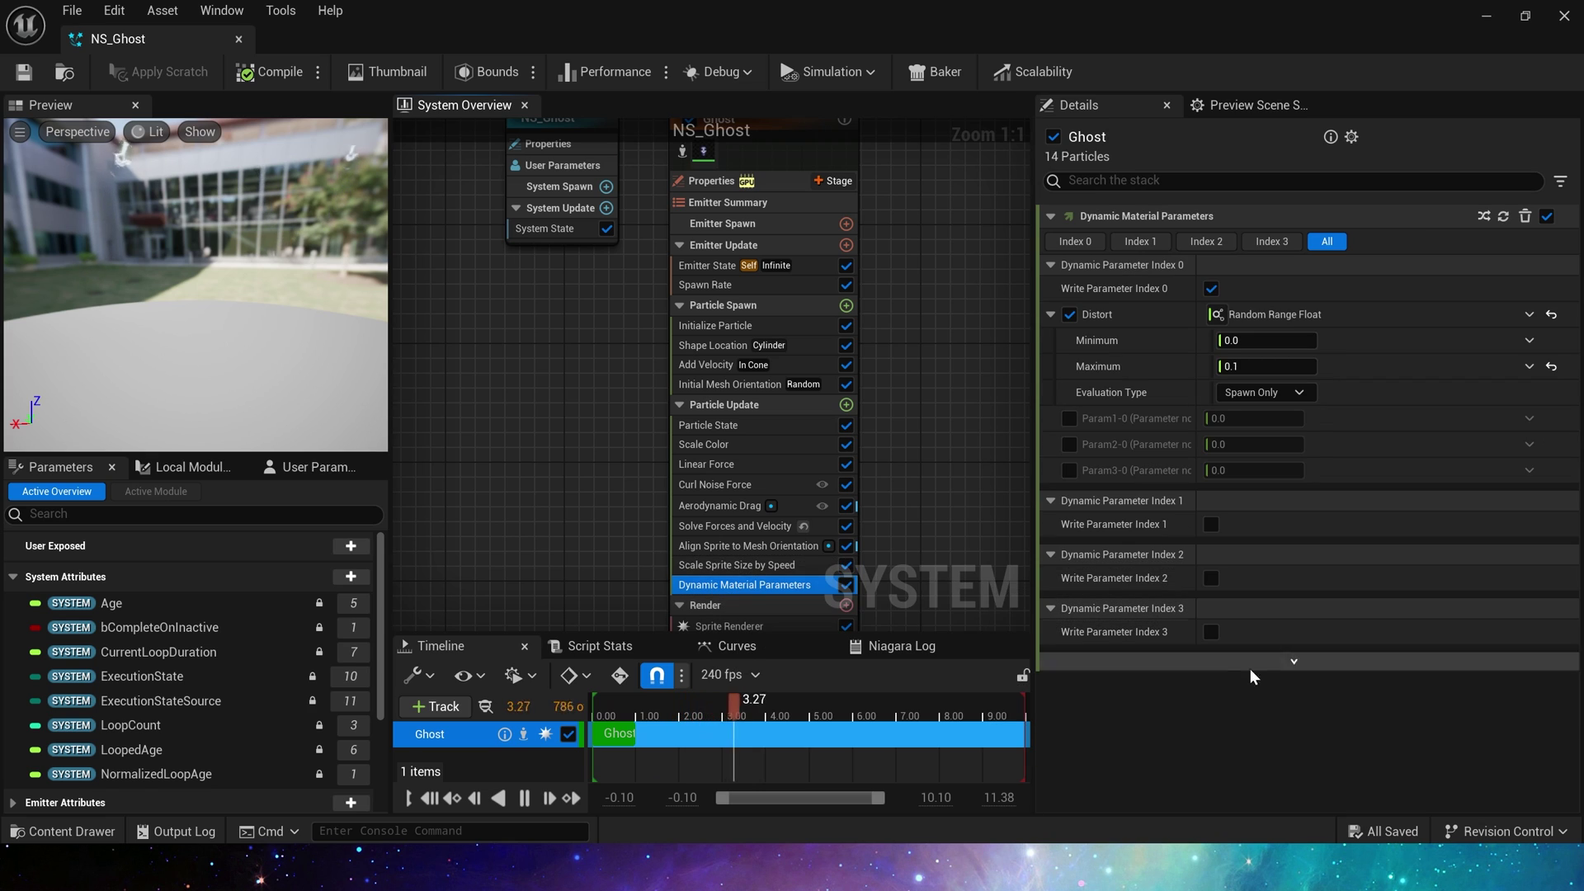
key(Down)
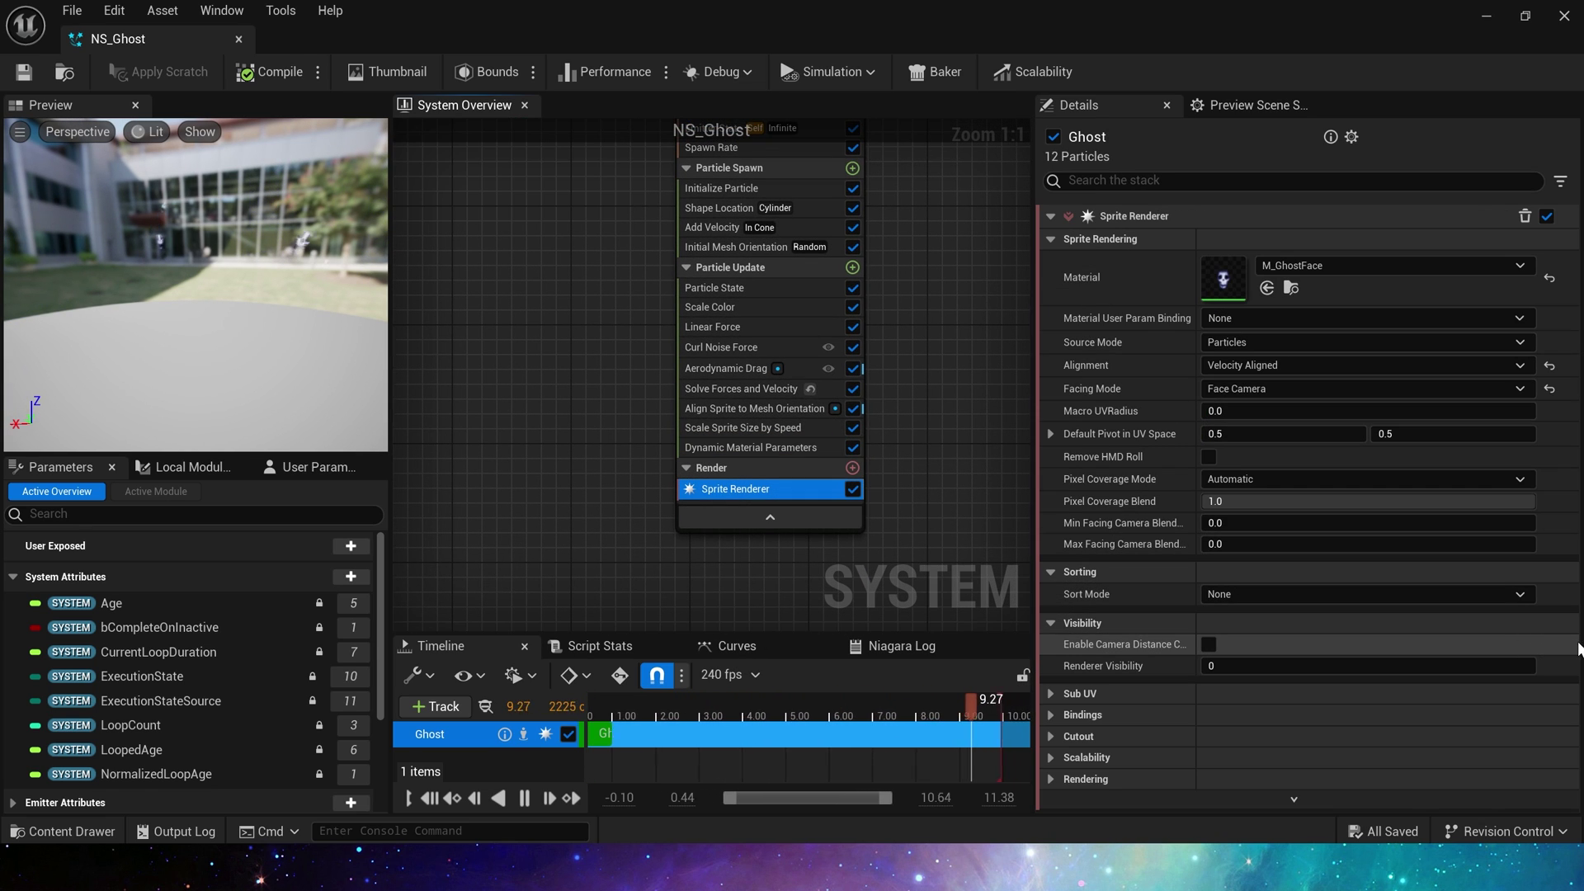
key(ctrl+s)
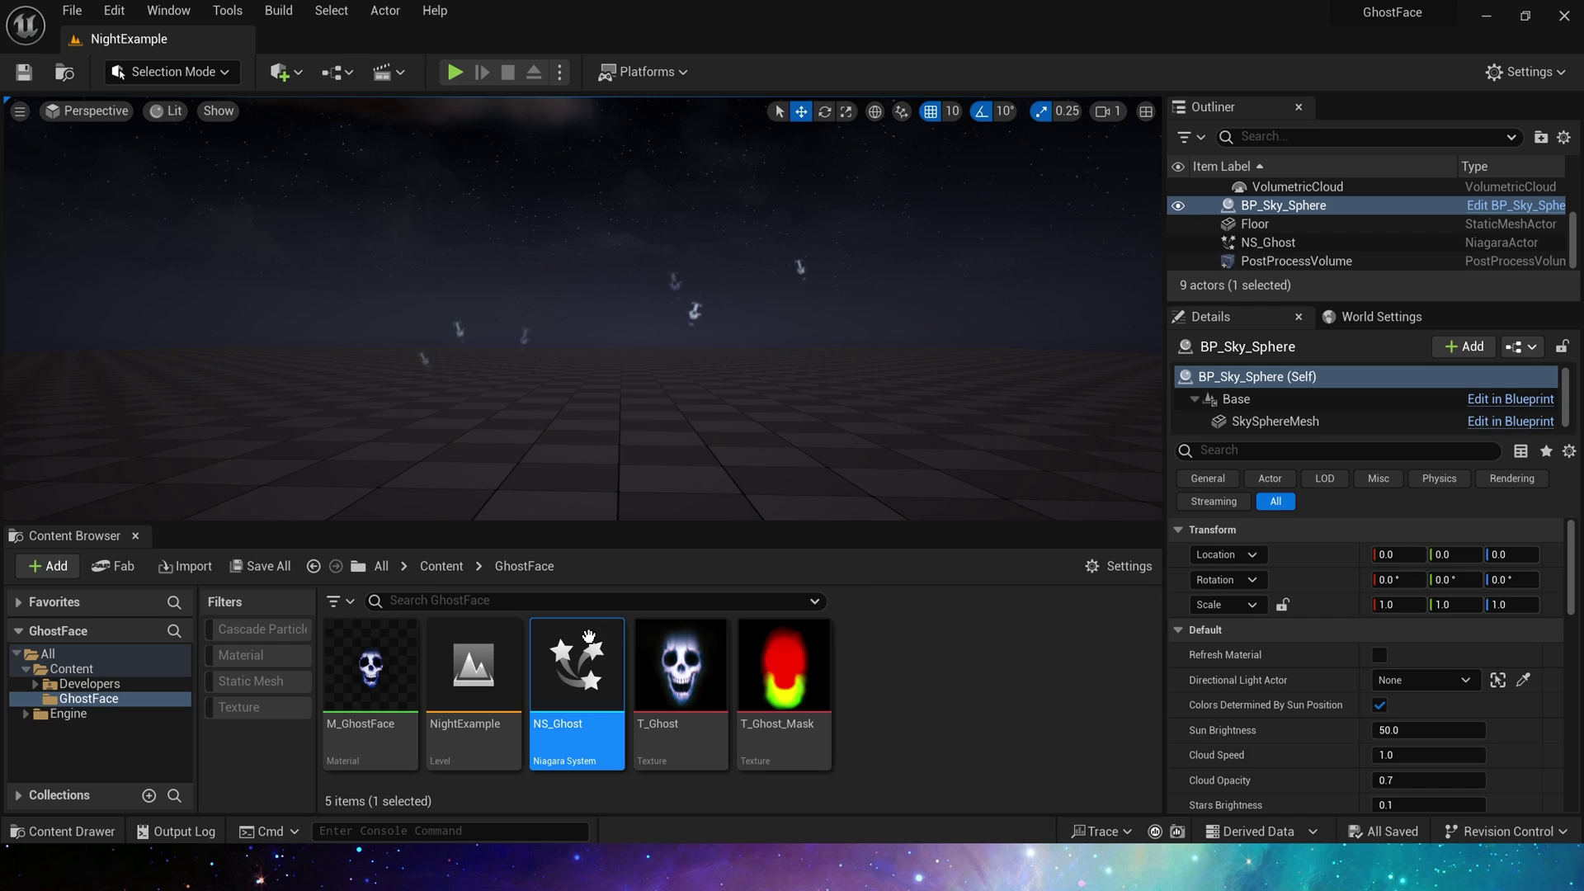
Open NS_Ghost from the GhostFace folder and add an Empty template emitter beside the Ghost emitter
double_click(578, 672)
right_drag(858, 363, 757, 369)
right_click(726, 287)
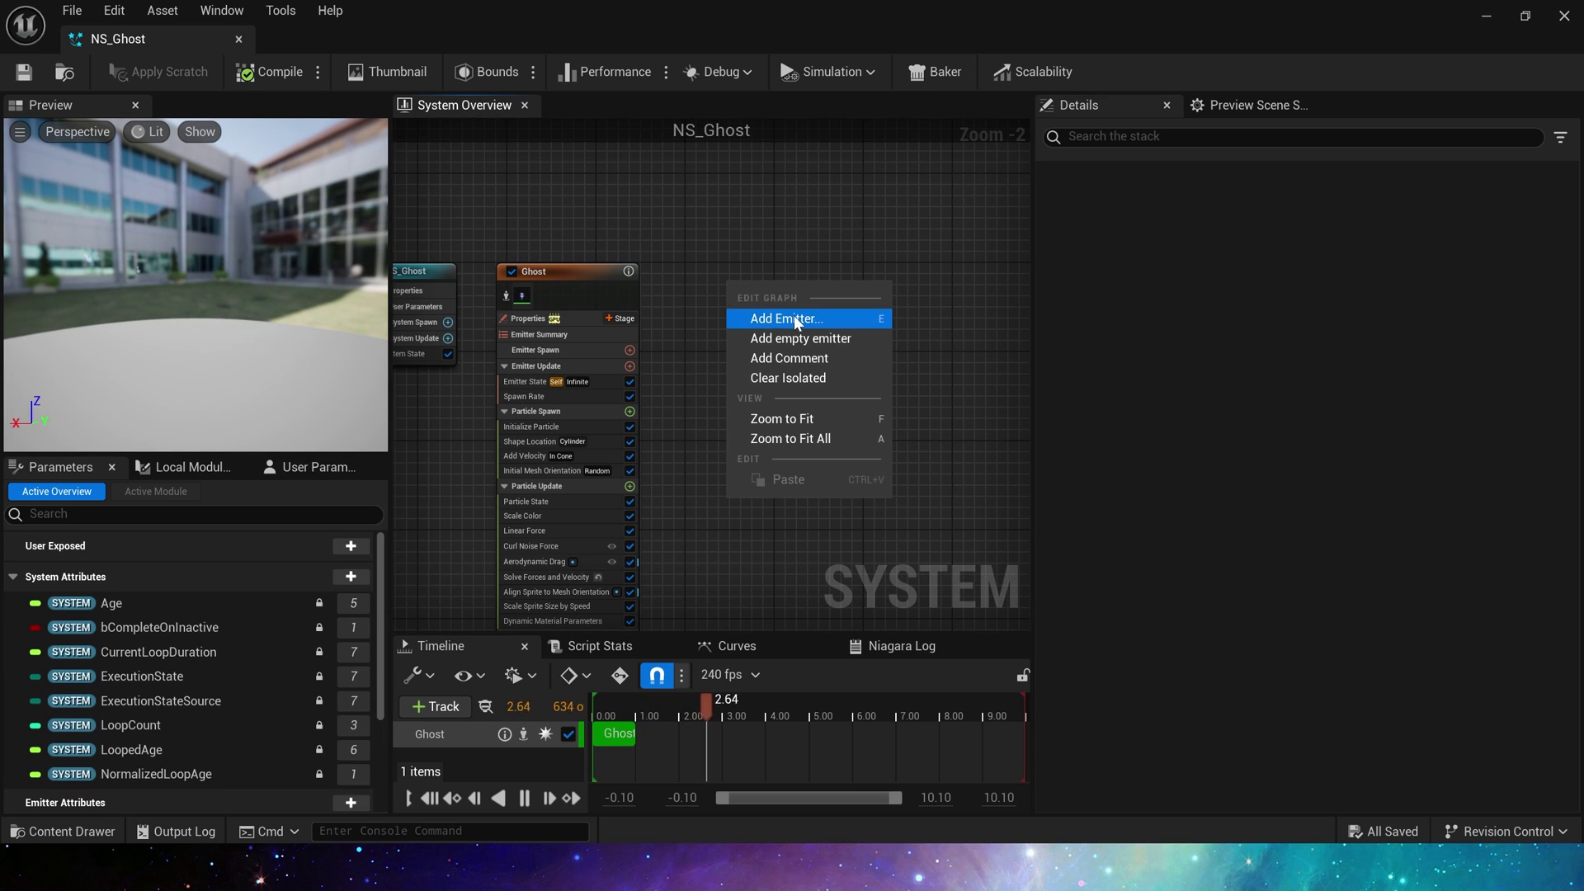
click(784, 318)
double_click(916, 647)
scroll(745, 301, up, 2)
drag(722, 279, 562, 206)
right_drag(722, 279, 948, 321)
Set the Empty emitter's Life Cycle Mode to Self in its Emitter State module
click(747, 361)
click(1254, 288)
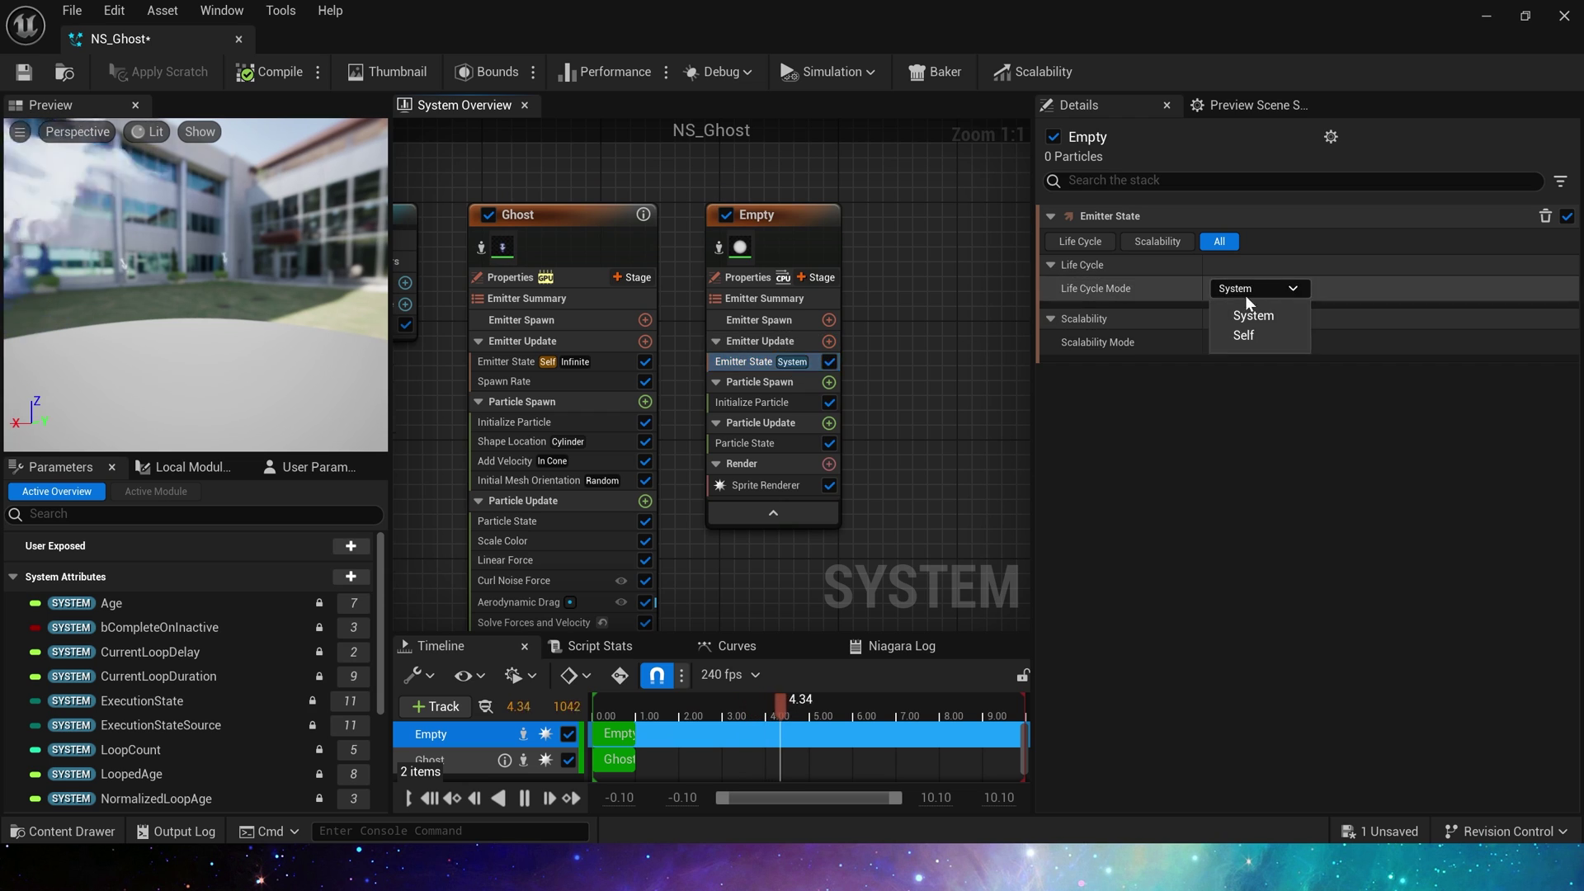
click(1255, 324)
Add Spawn Particles from Other Emitter to Empty's Emitter Update and fix its missing Sample Particles from Other Emitter and Solve Forces and Velocity dependencies
click(840, 342)
text(spawn)
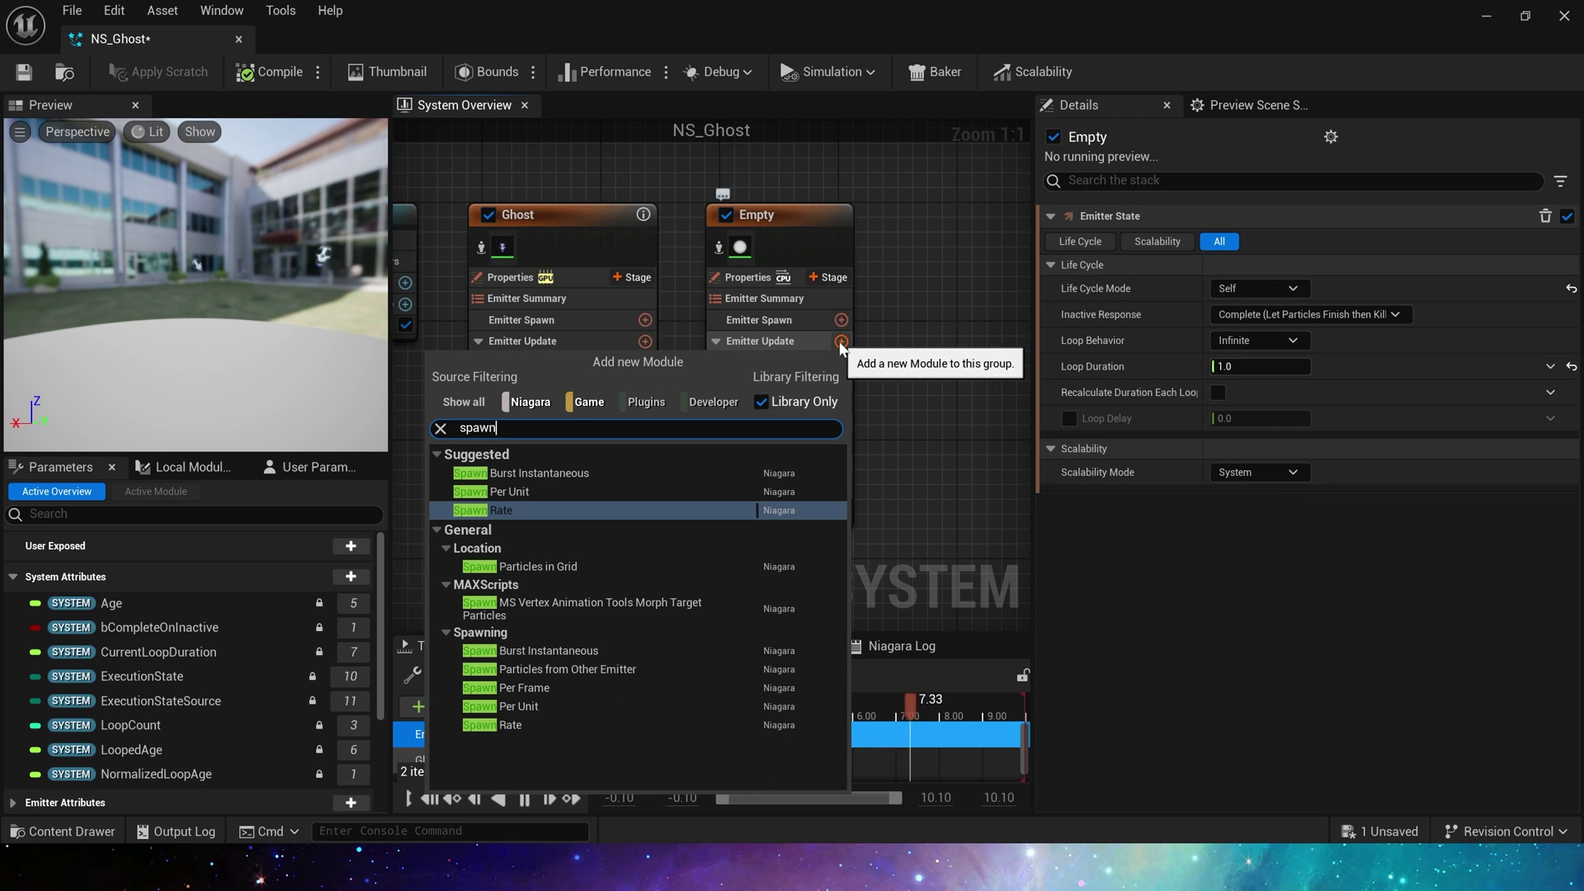
click(583, 646)
click(1524, 281)
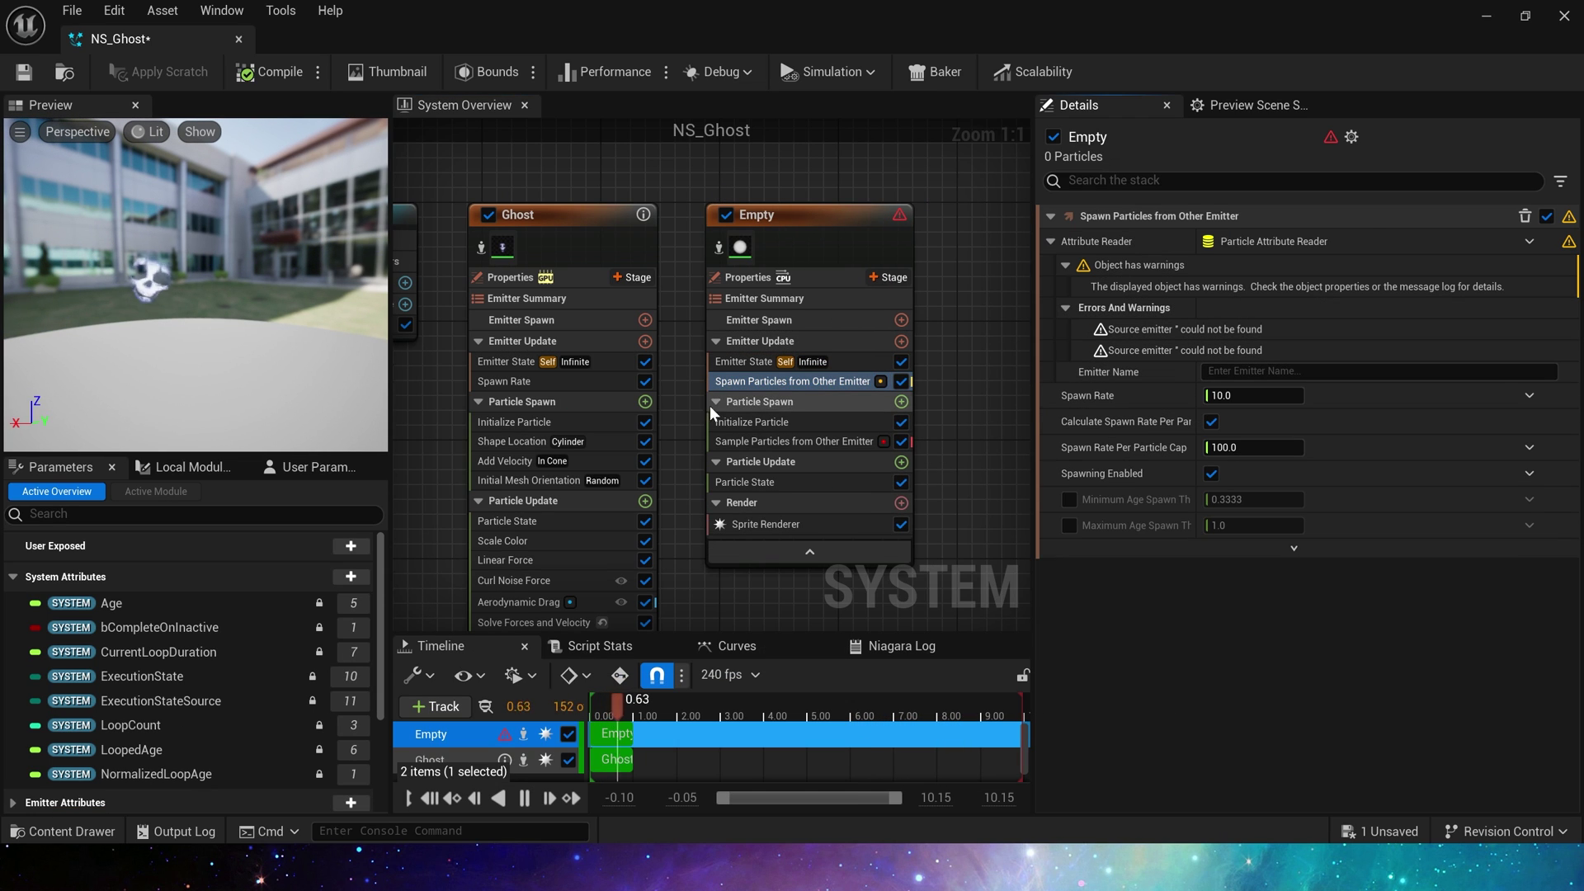
click(733, 446)
click(1483, 293)
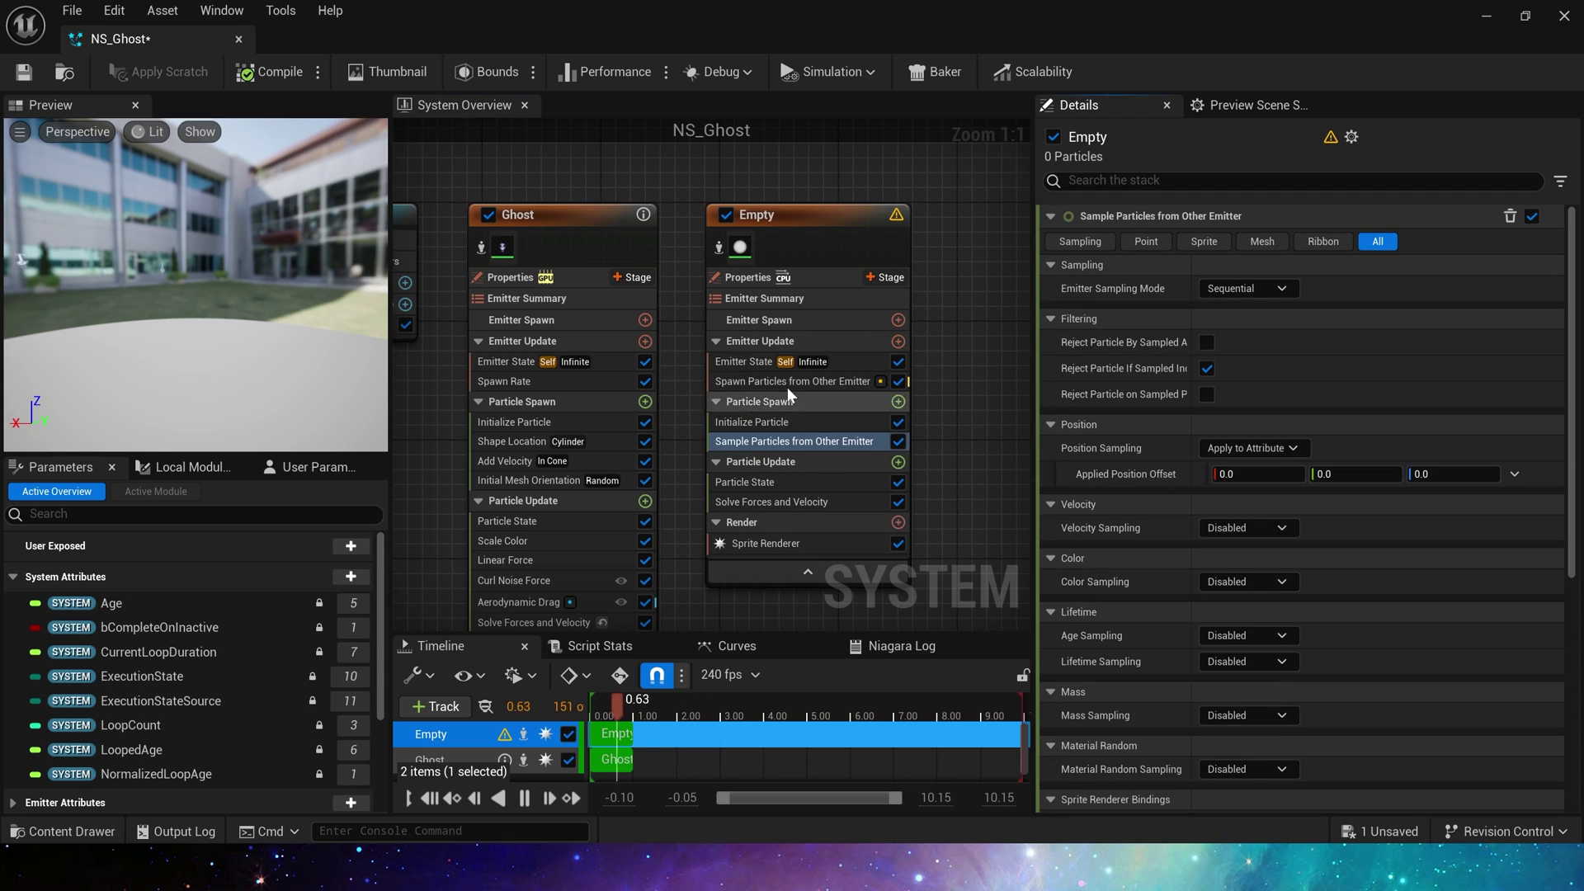
Copy the first emitter's name and enter Ghost as the source Emitter Name in Empty's Spawn Particles from Other Emitter module
click(785, 378)
click(589, 236)
key(F2)
key(ctrl+c)
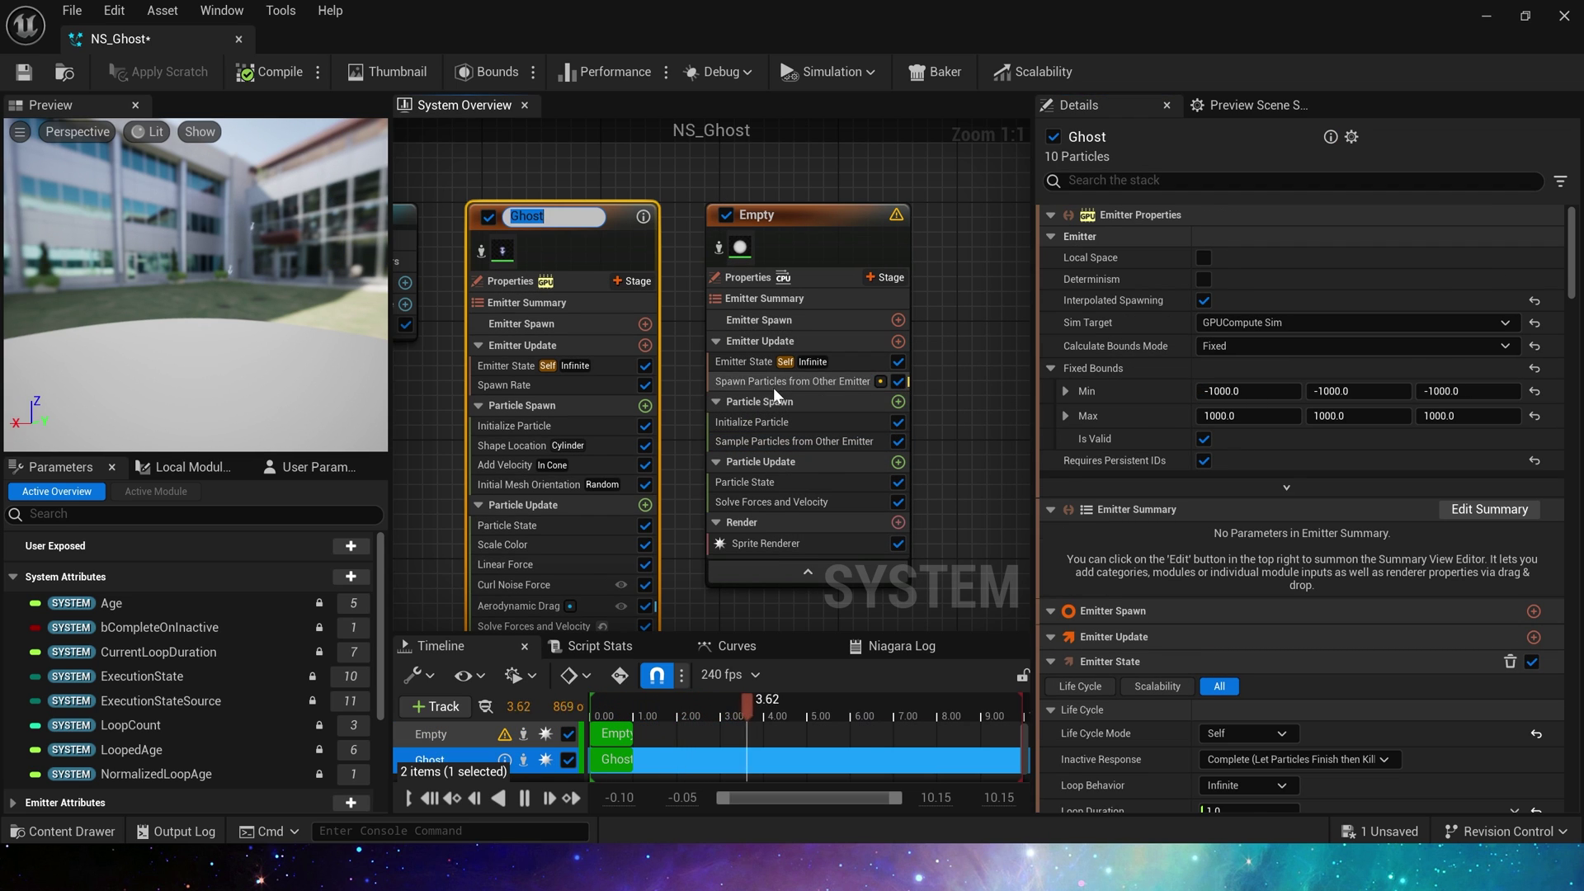
click(772, 384)
click(1287, 372)
key(ctrl+v)
click(1218, 647)
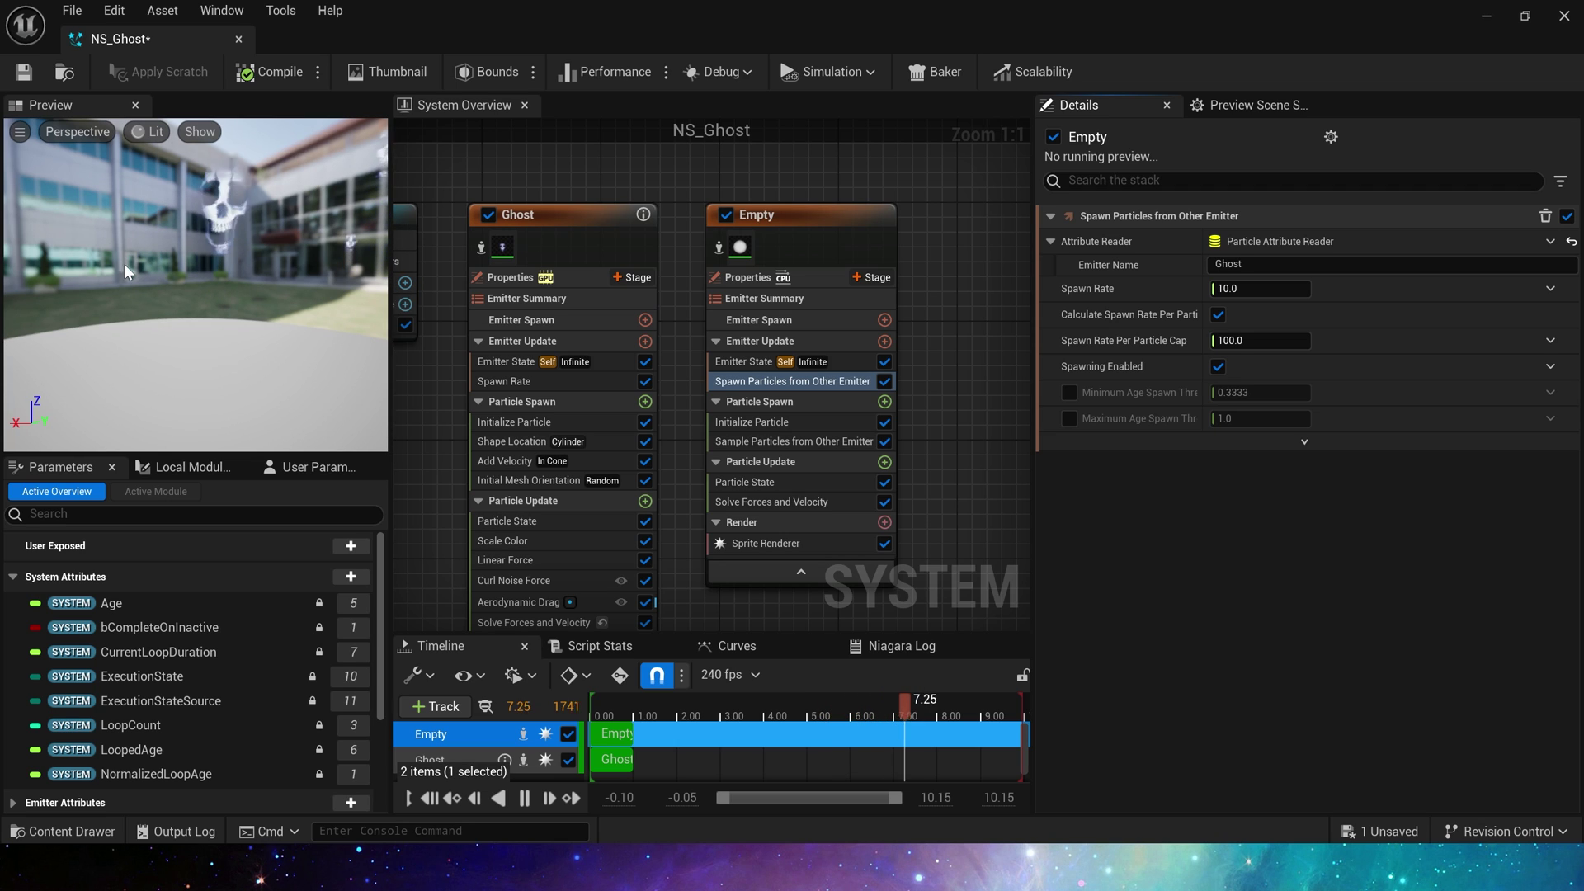
Set the Empty emitter's Sim Target to GPUCompute Sim and its Calculate Bounds Mode to Fixed
drag(691, 180, 916, 550)
click(970, 302)
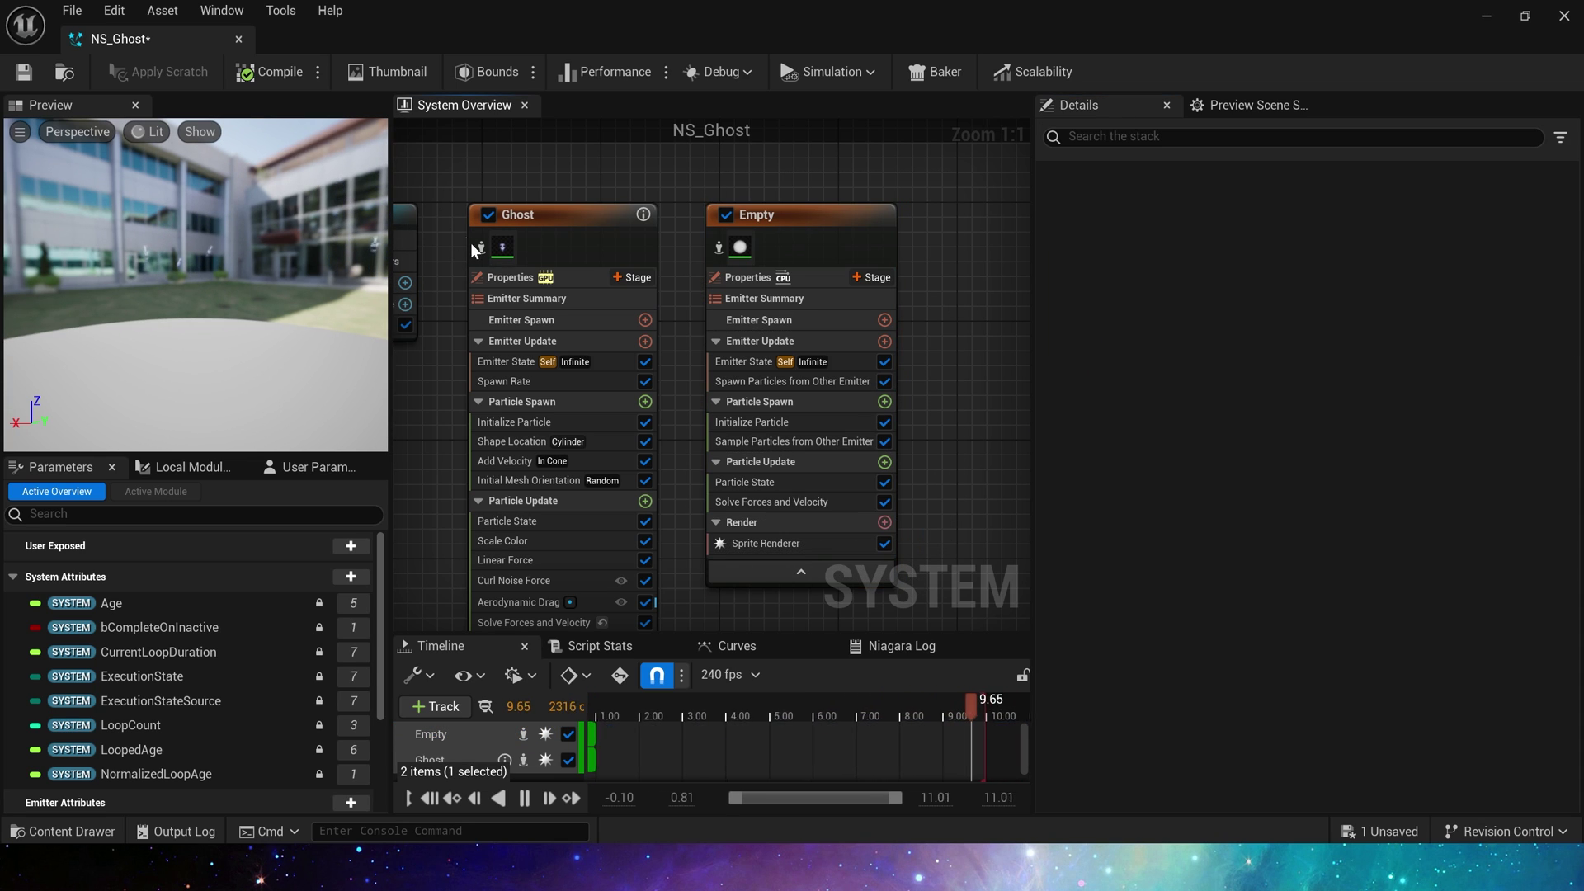
click(756, 278)
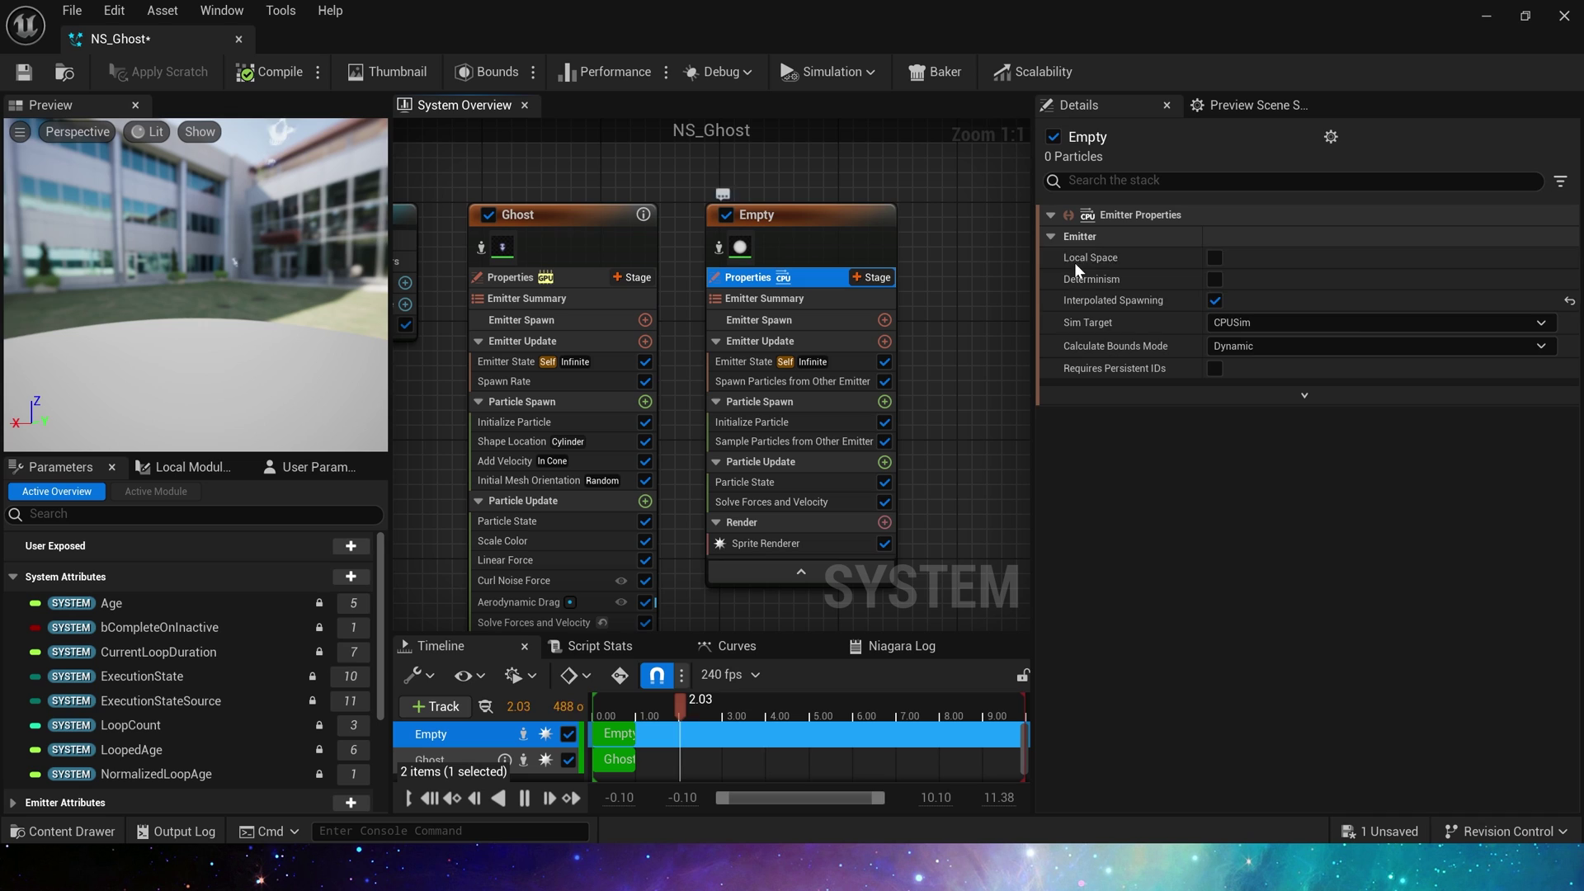
click(1254, 324)
click(1220, 353)
click(1237, 393)
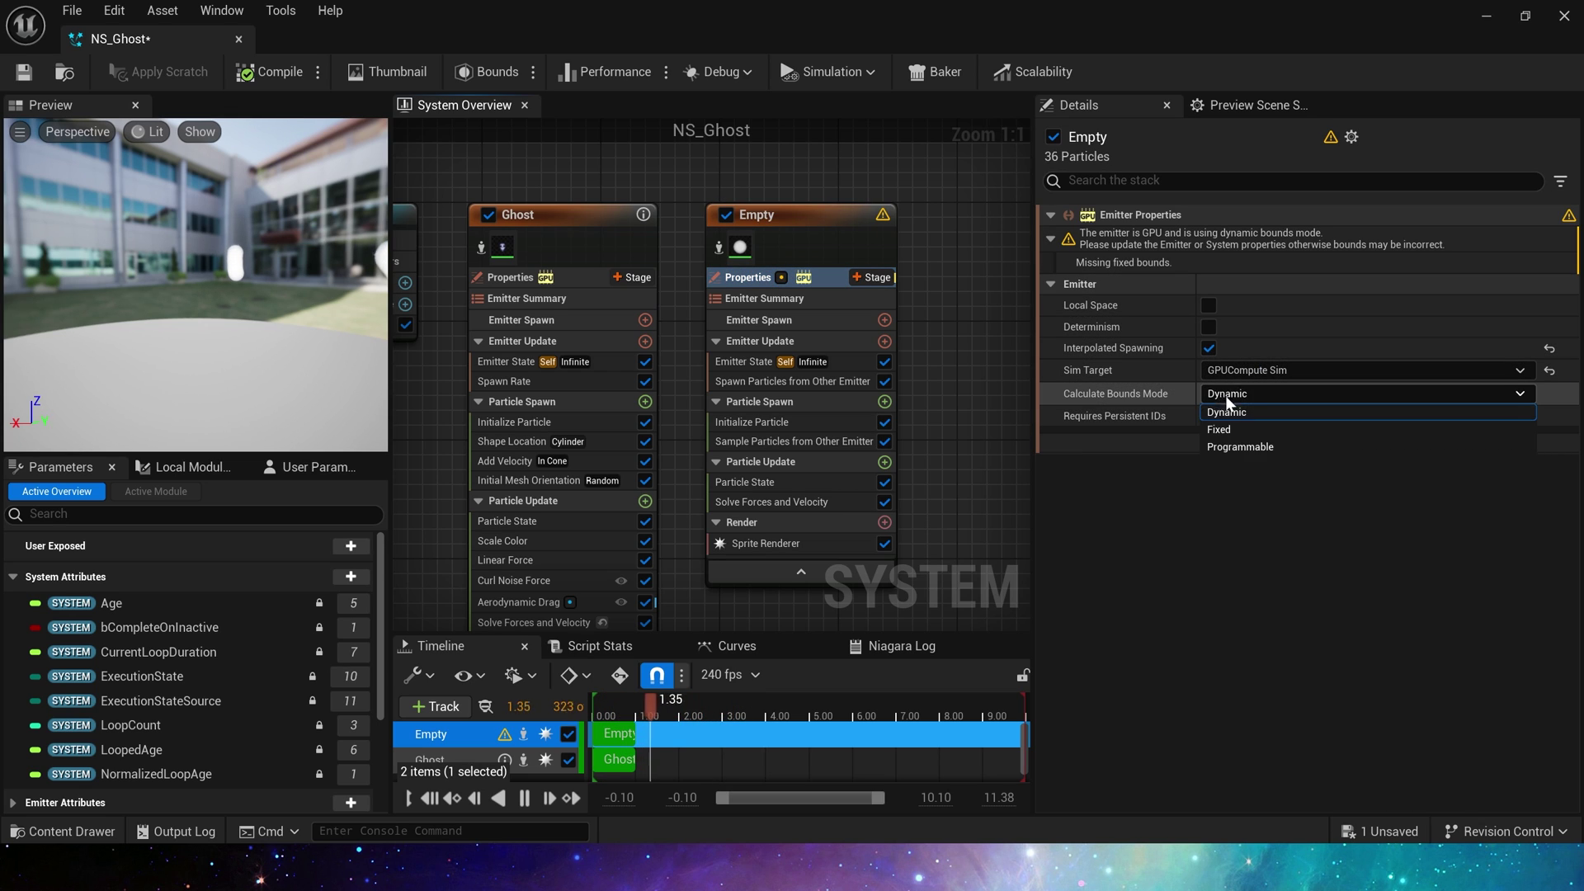
click(1225, 415)
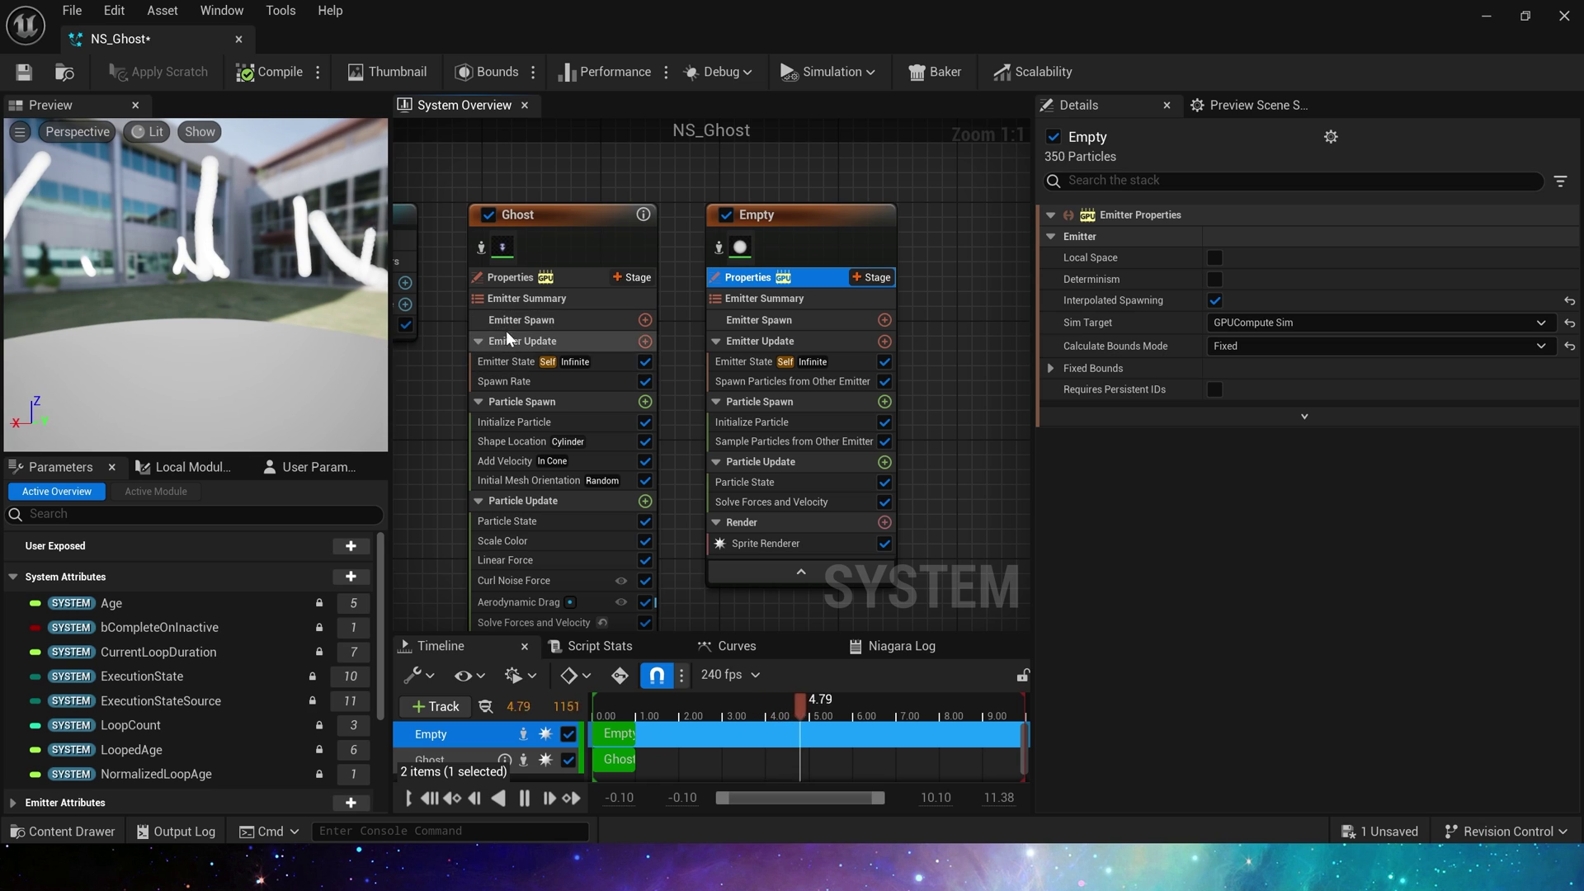
Set the Sprite Size Mode to Uniform in the Empty emitter's Initialize Particle module
click(780, 421)
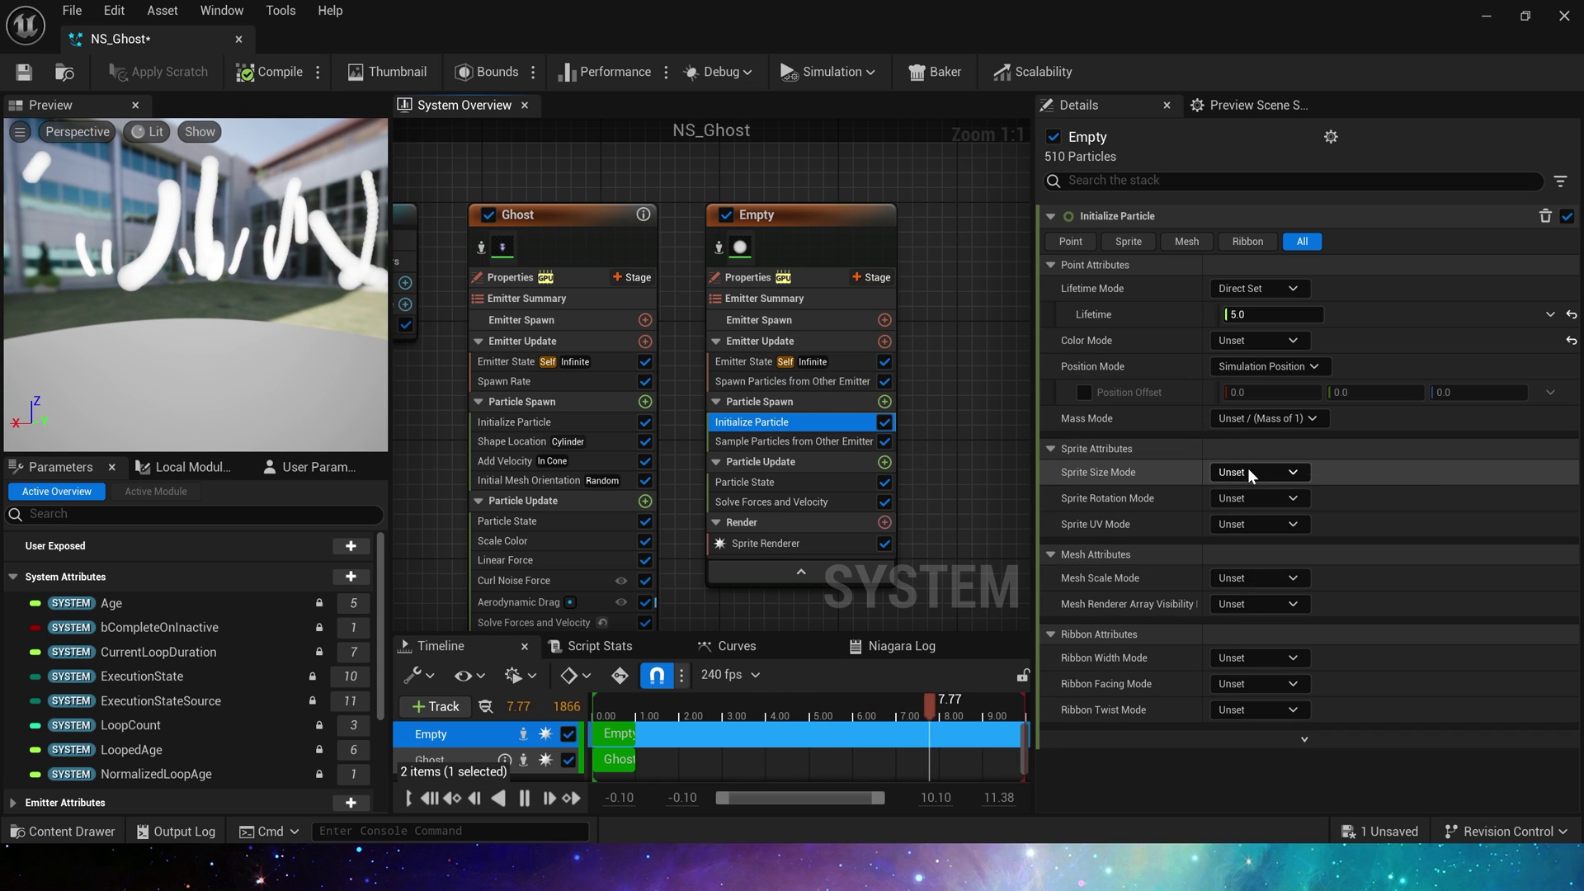
click(1250, 473)
click(1238, 506)
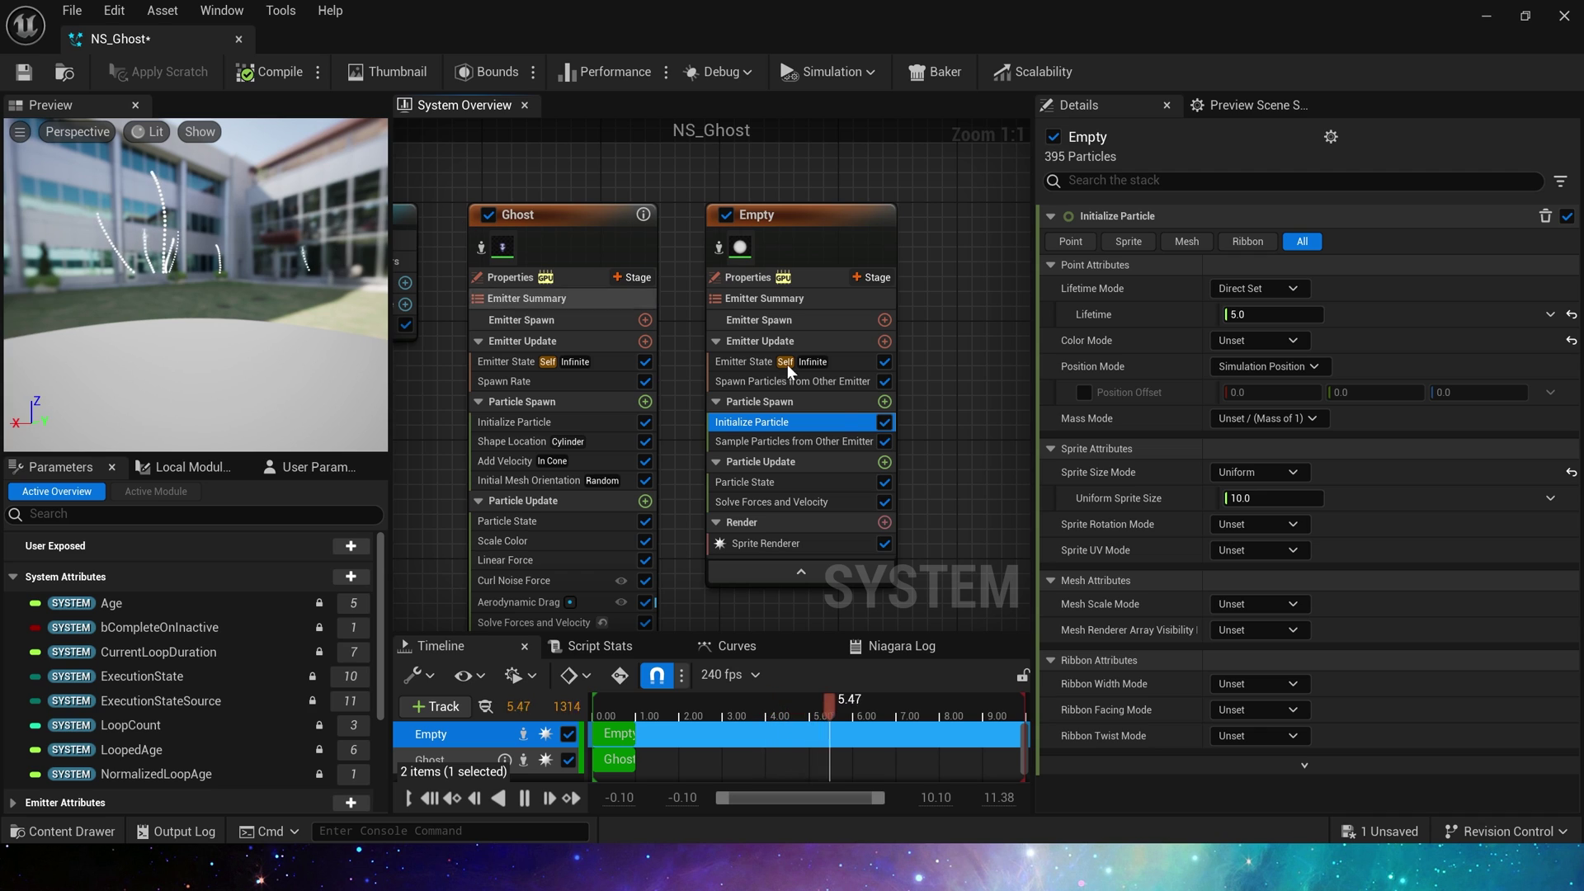
Add Scale Color to Empty's Particle Update, driving Scale Alpha with a bell-shaped Float from Curve and a Scale Curve of 0.5
right_drag(930, 462, 962, 371)
click(906, 349)
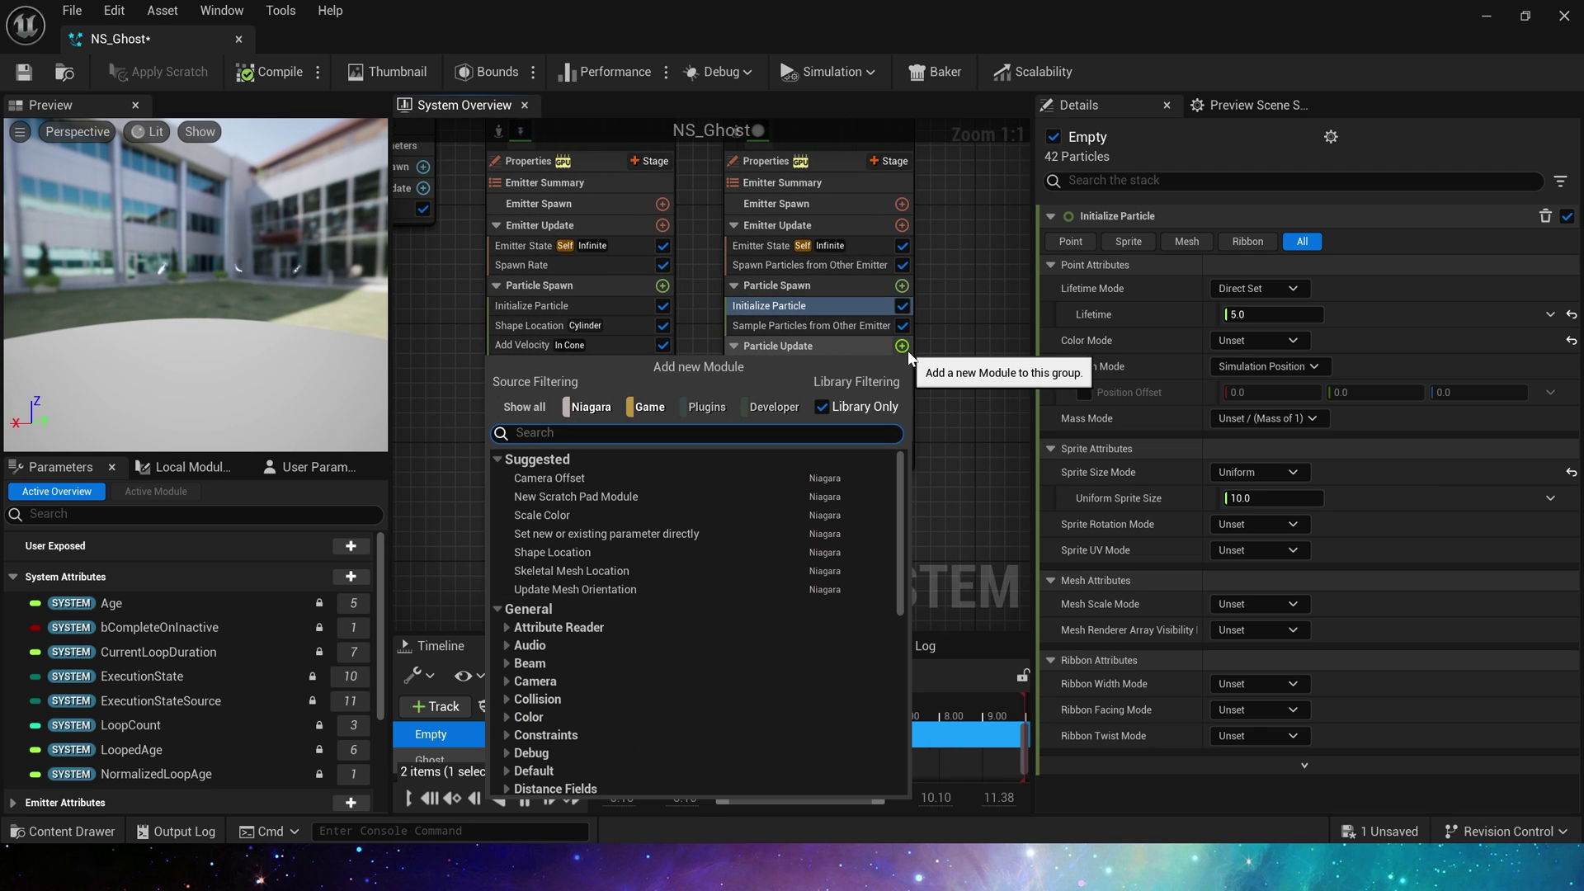
click(653, 512)
click(1549, 294)
click(1336, 418)
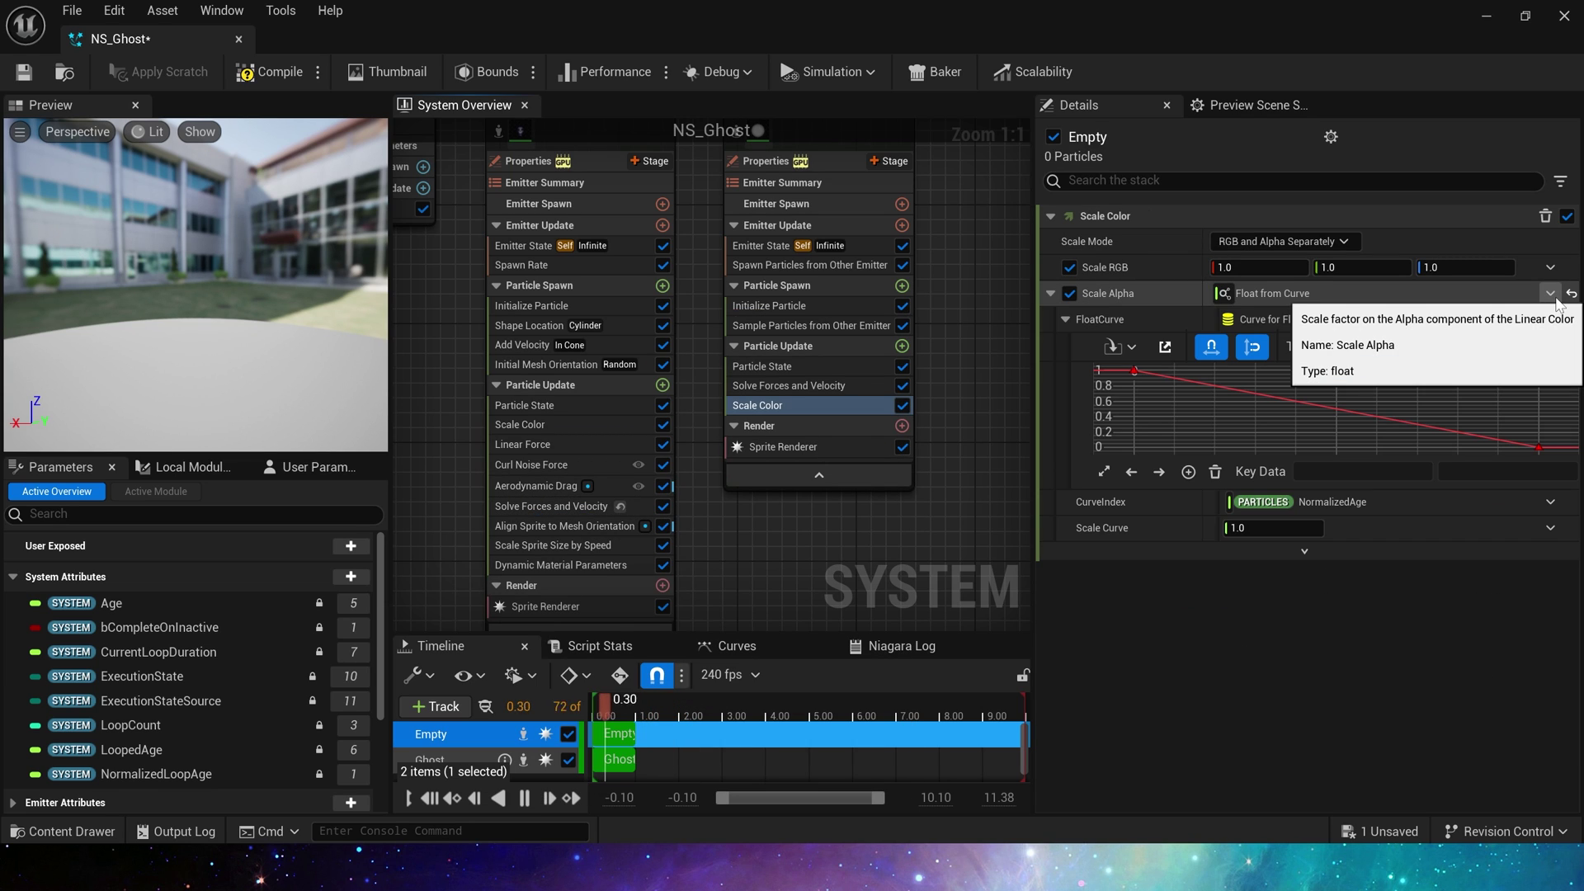
click(1557, 350)
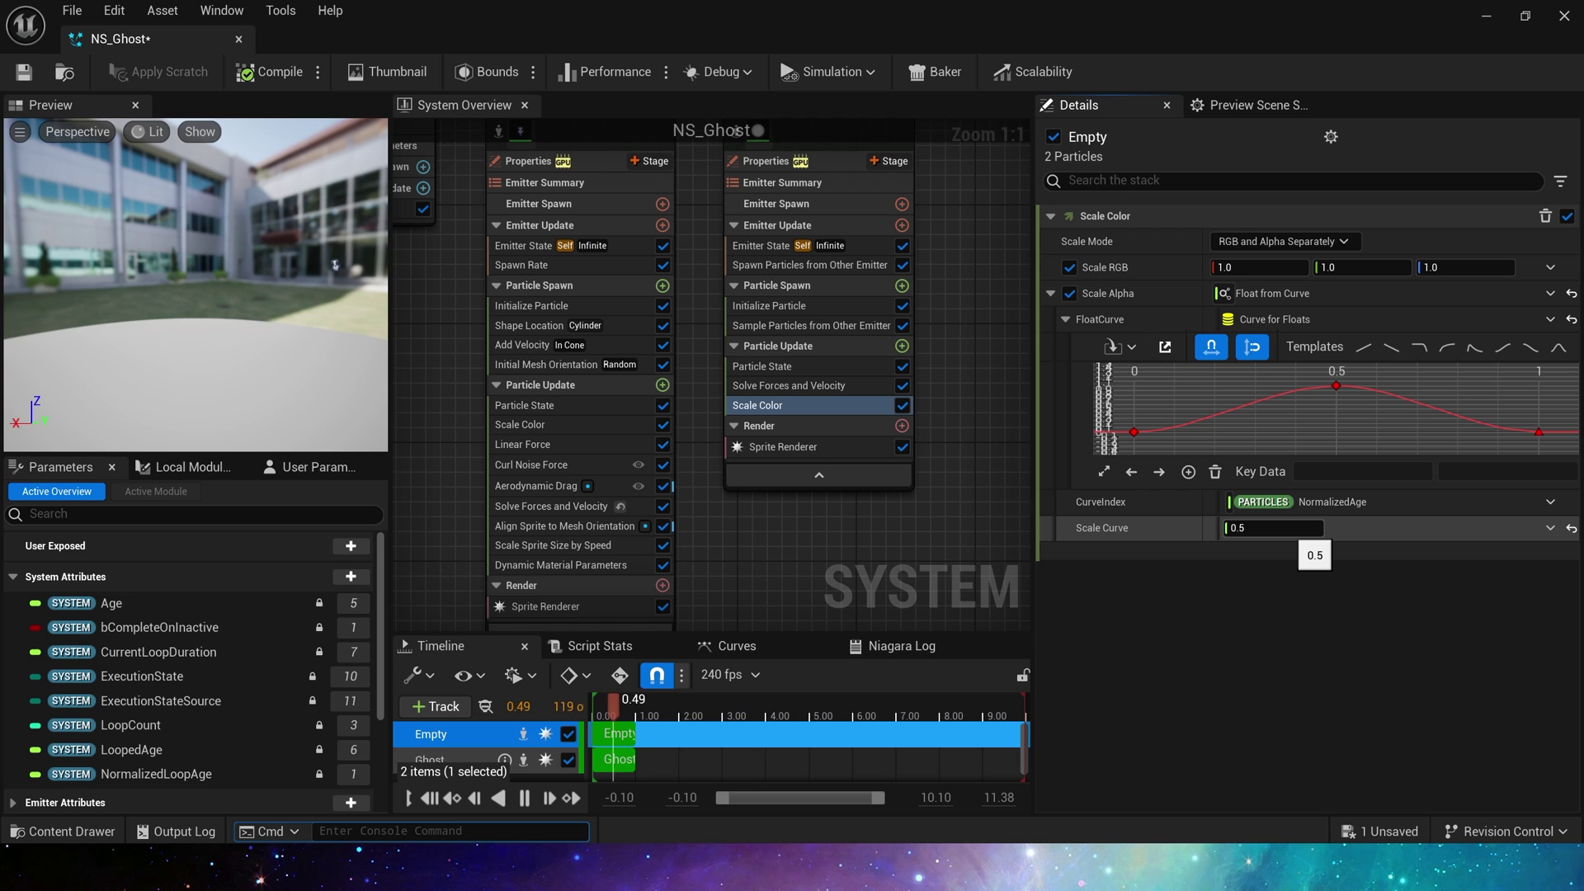
Add Scale Sprite Size to Empty's Particle Update and apply the smooth descending curve template to its uniform sprite scale
click(901, 346)
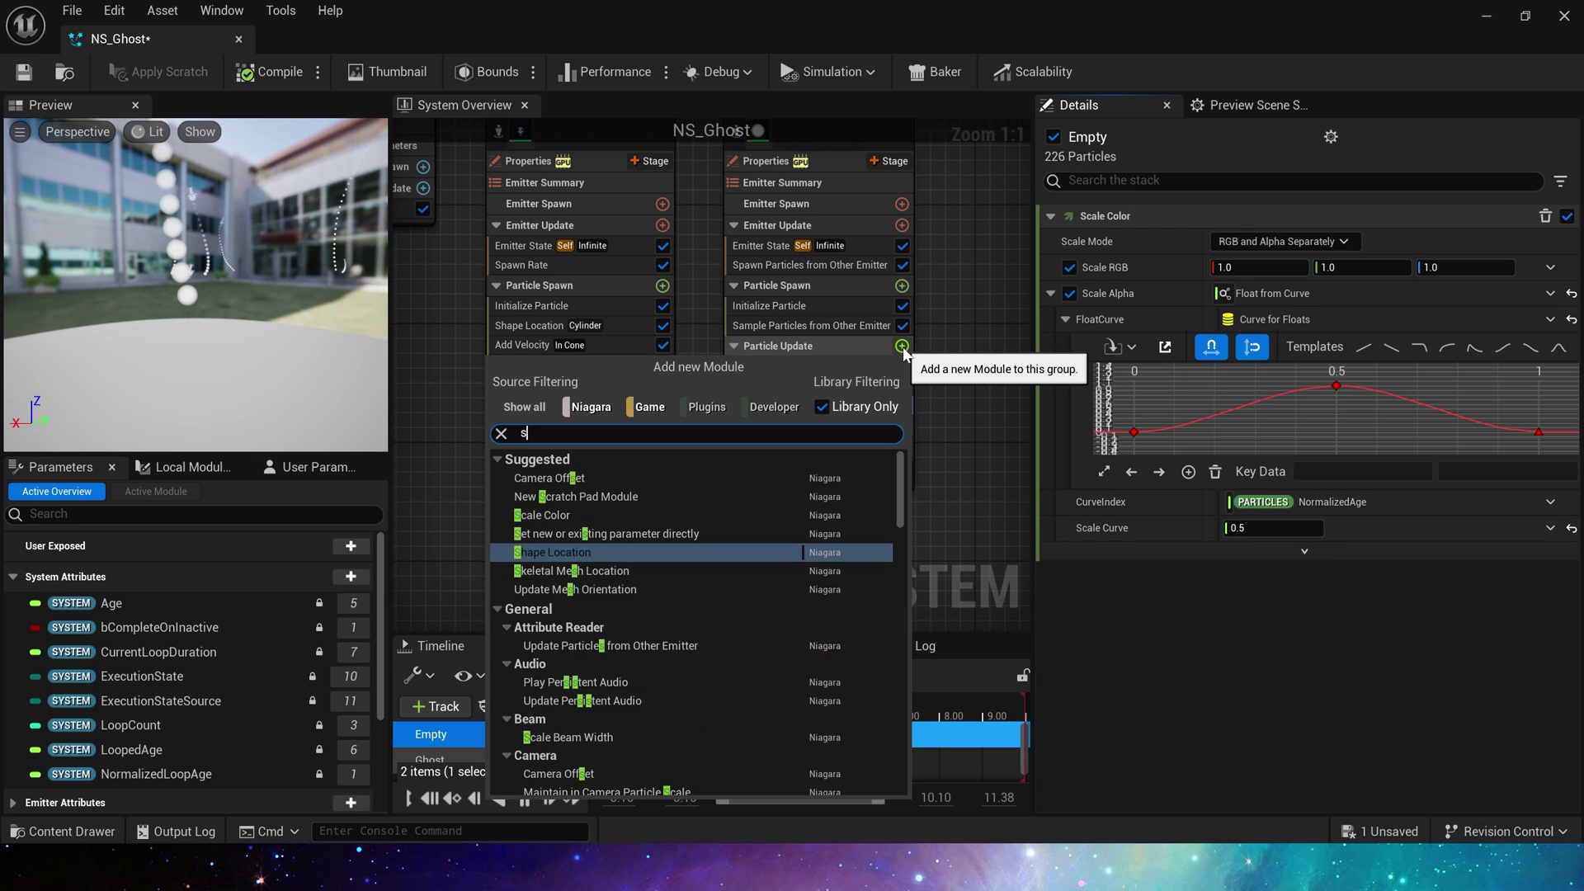
text(size)
click(570, 642)
click(1528, 299)
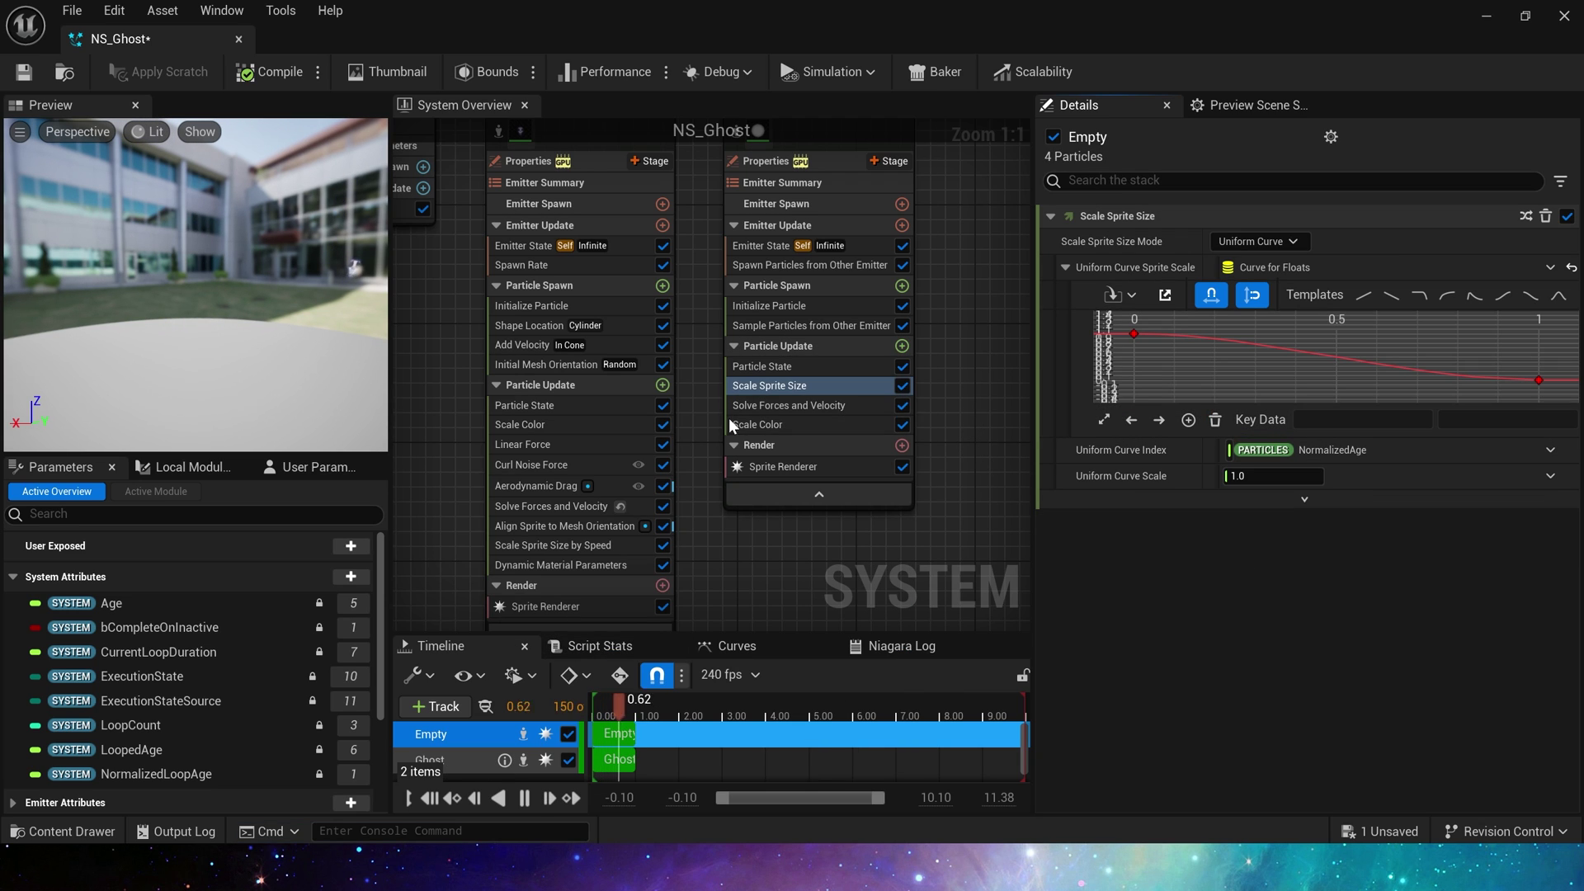
Preview the ghost trails in the NightExample level and examine the Scale Color module of the Empty emitter
double_click(944, 8)
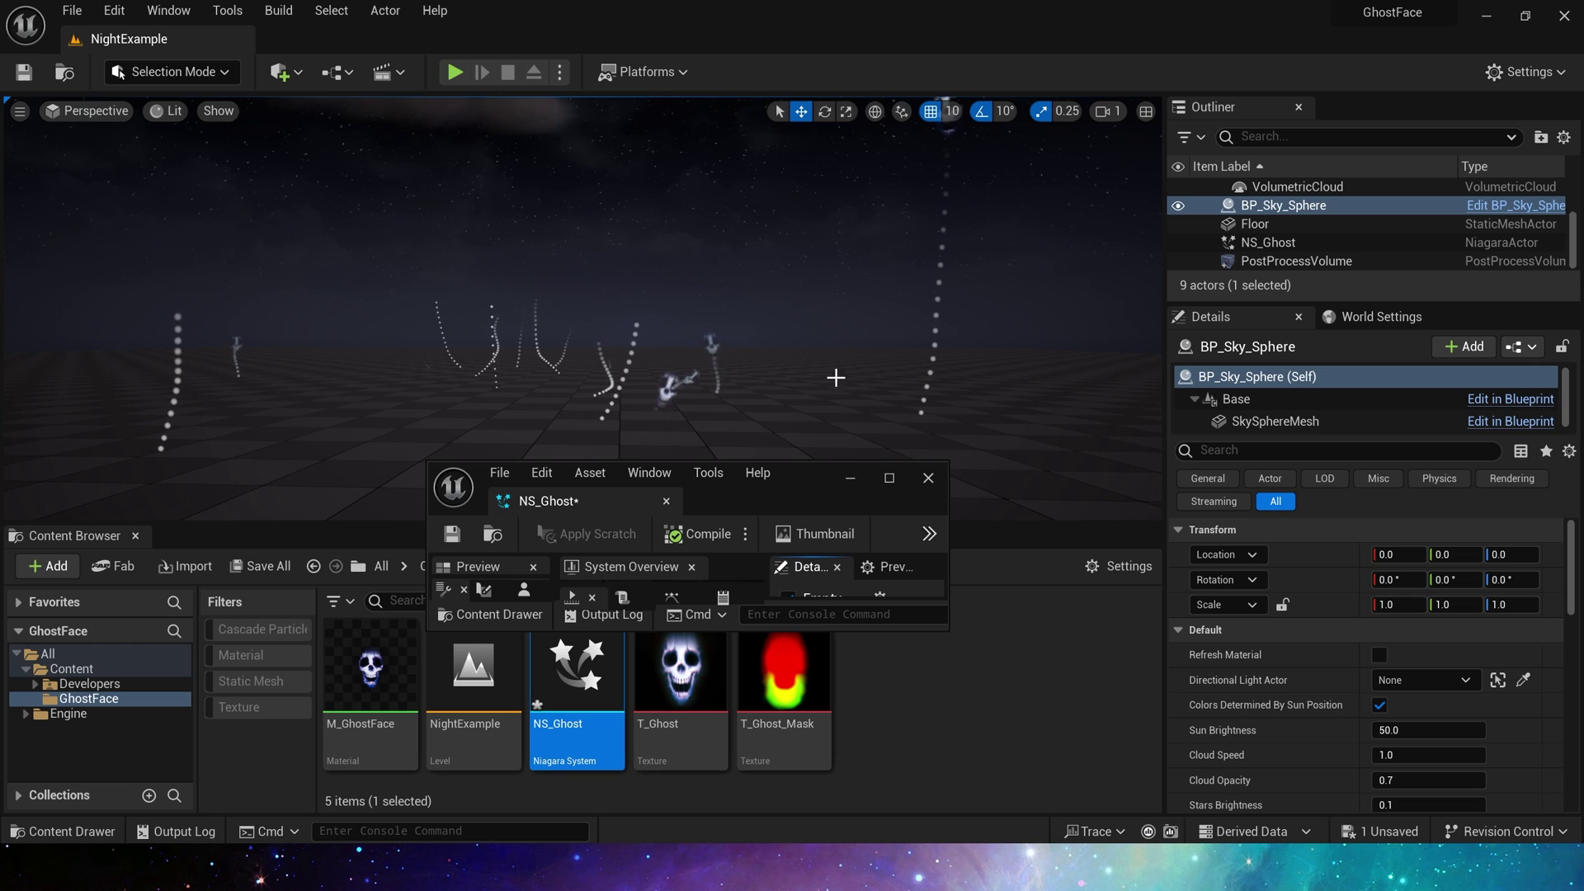
double_click(805, 477)
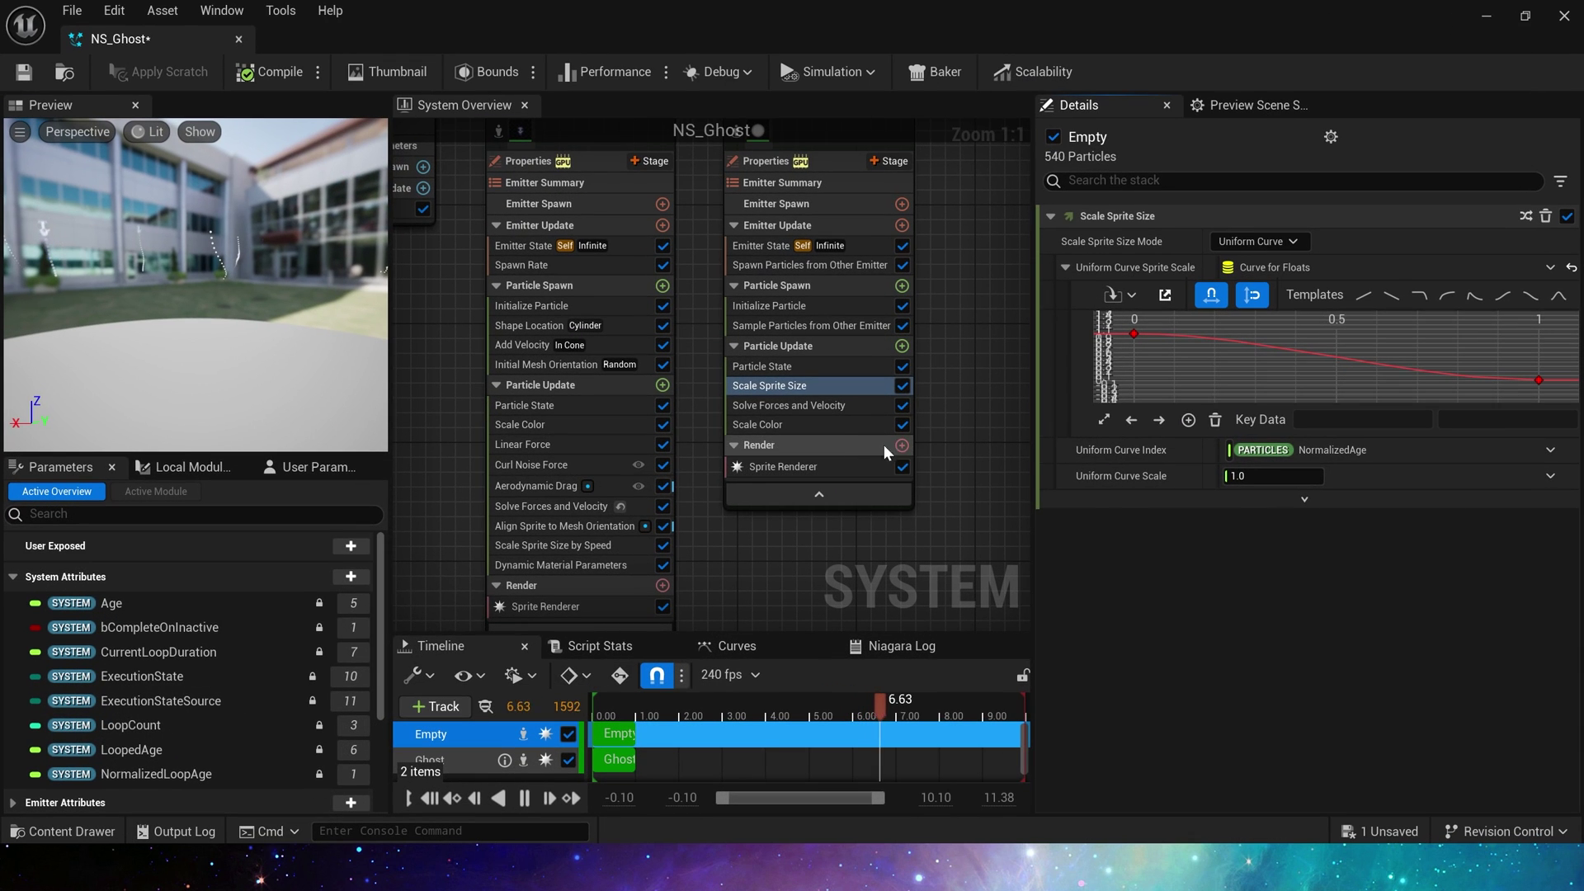
click(790, 423)
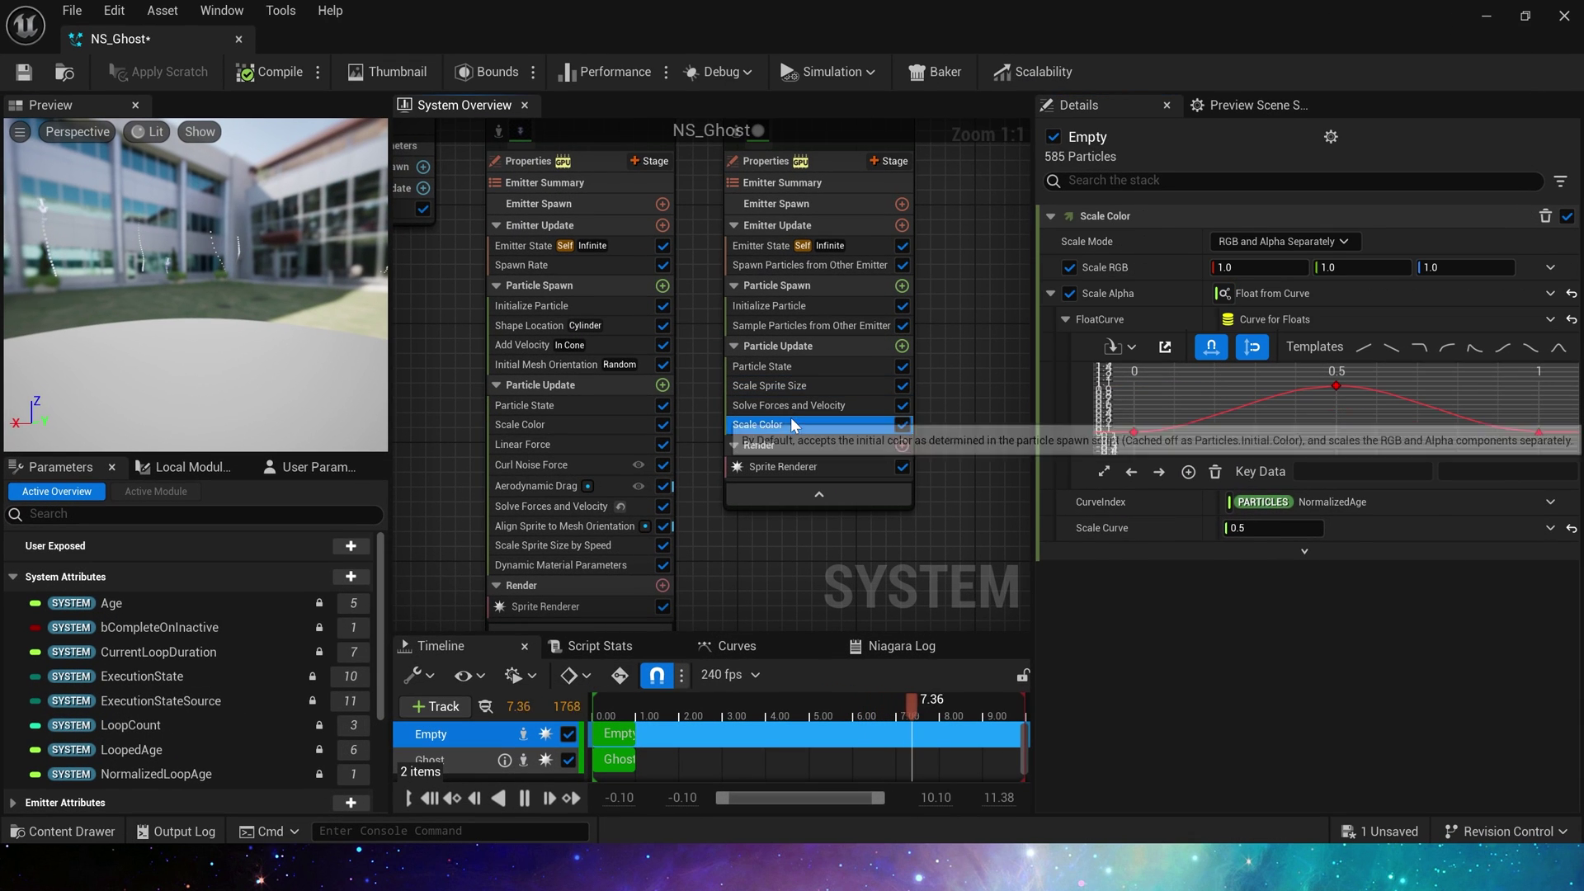
double_click(983, 4)
double_click(935, 493)
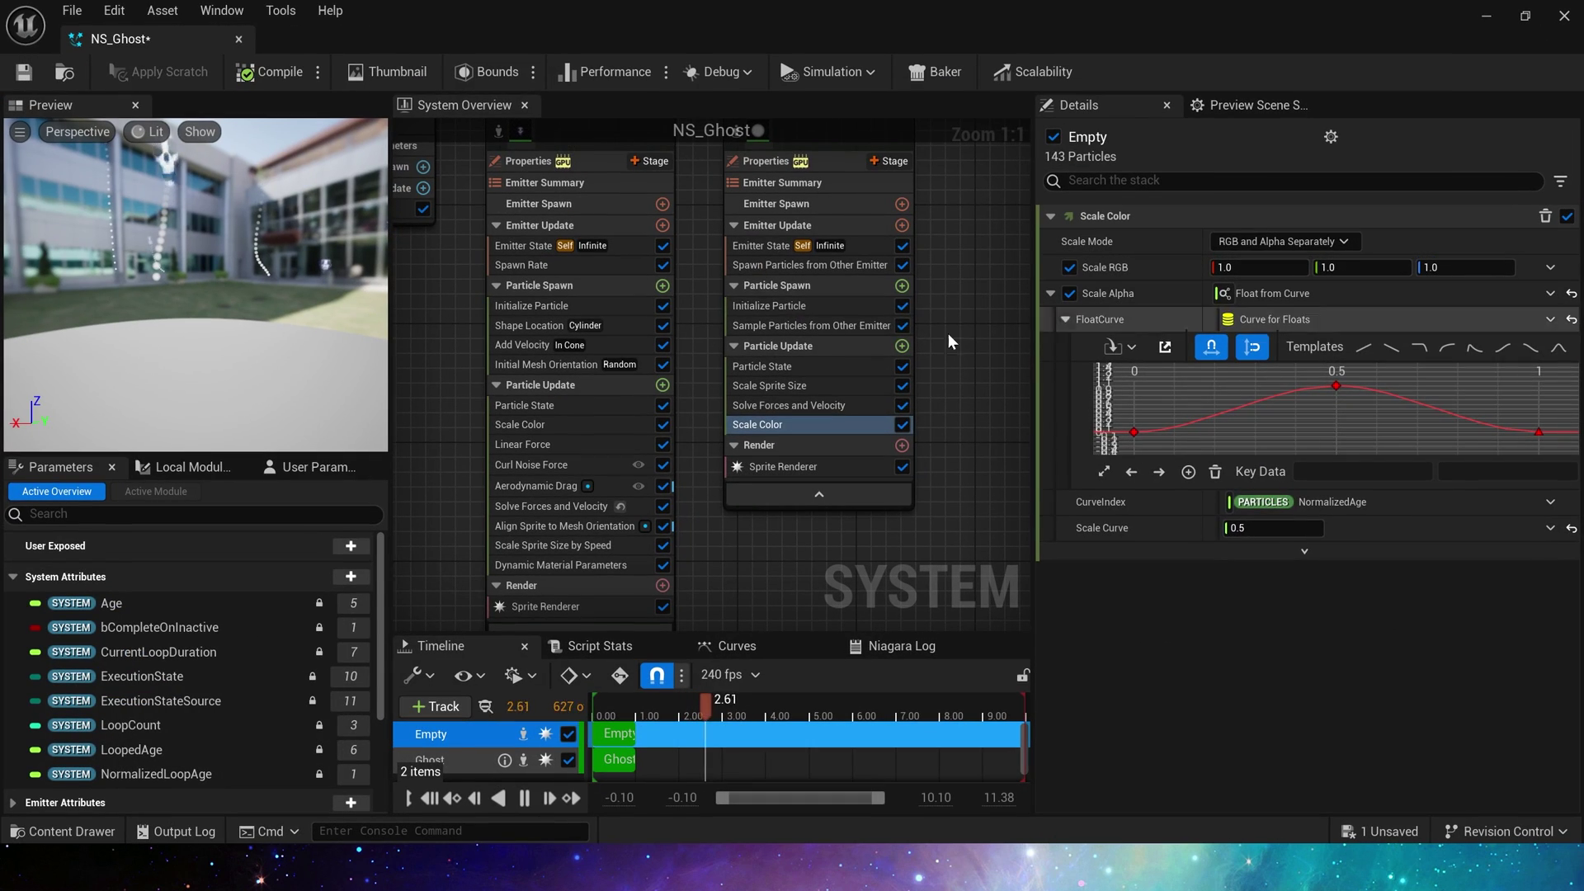
Set Color Mode to Unset in the Empty emitter's Initialize Particle module and preview the trails in the level
click(792, 306)
click(1270, 314)
double_click(963, 6)
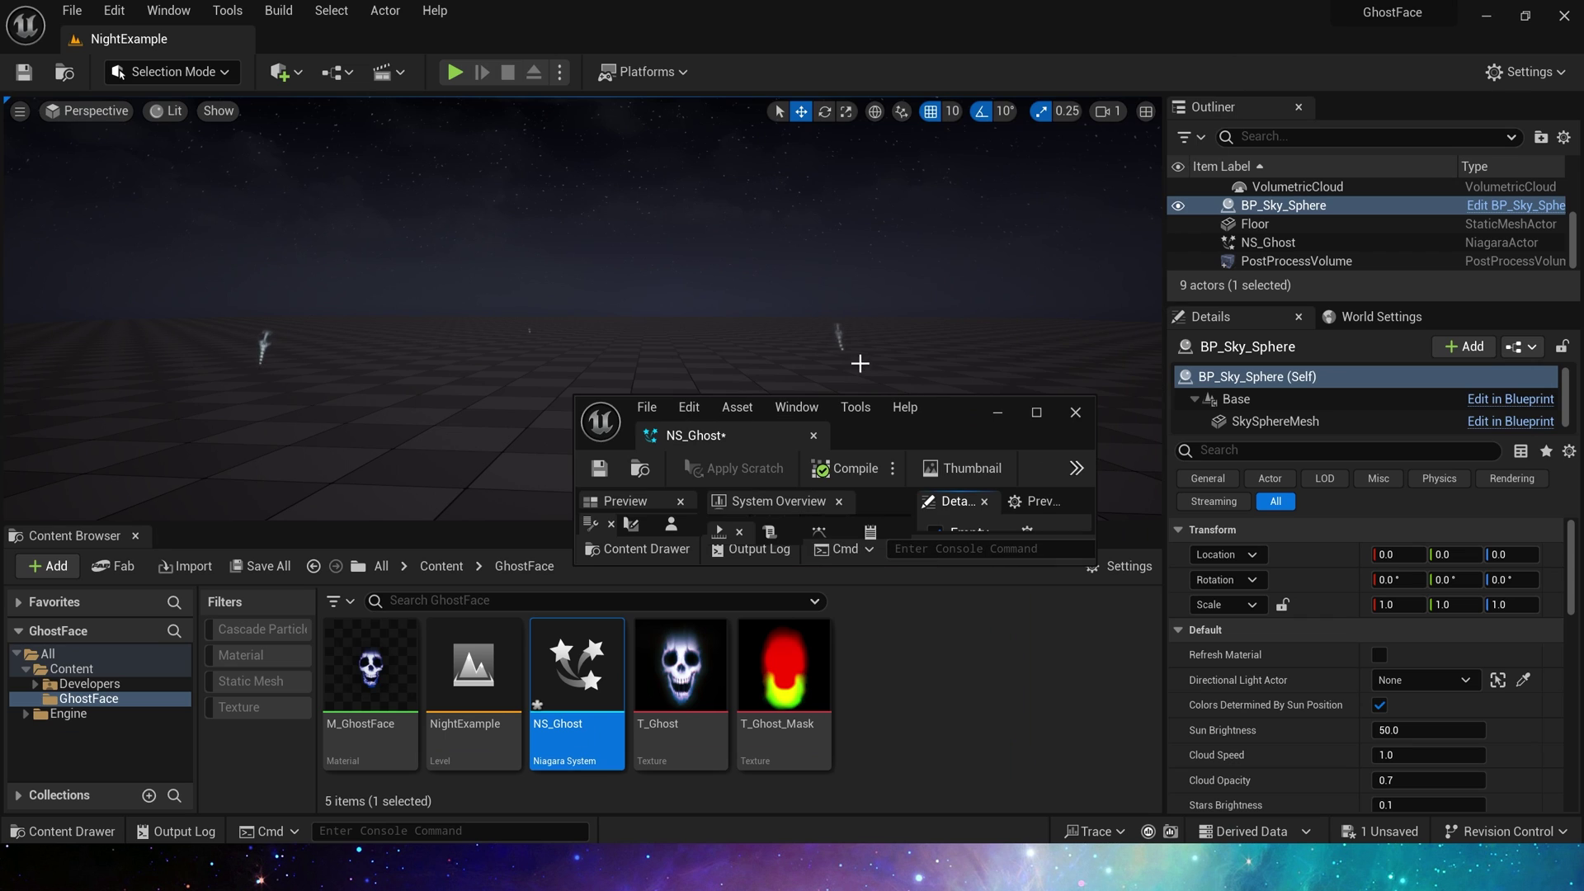
double_click(947, 412)
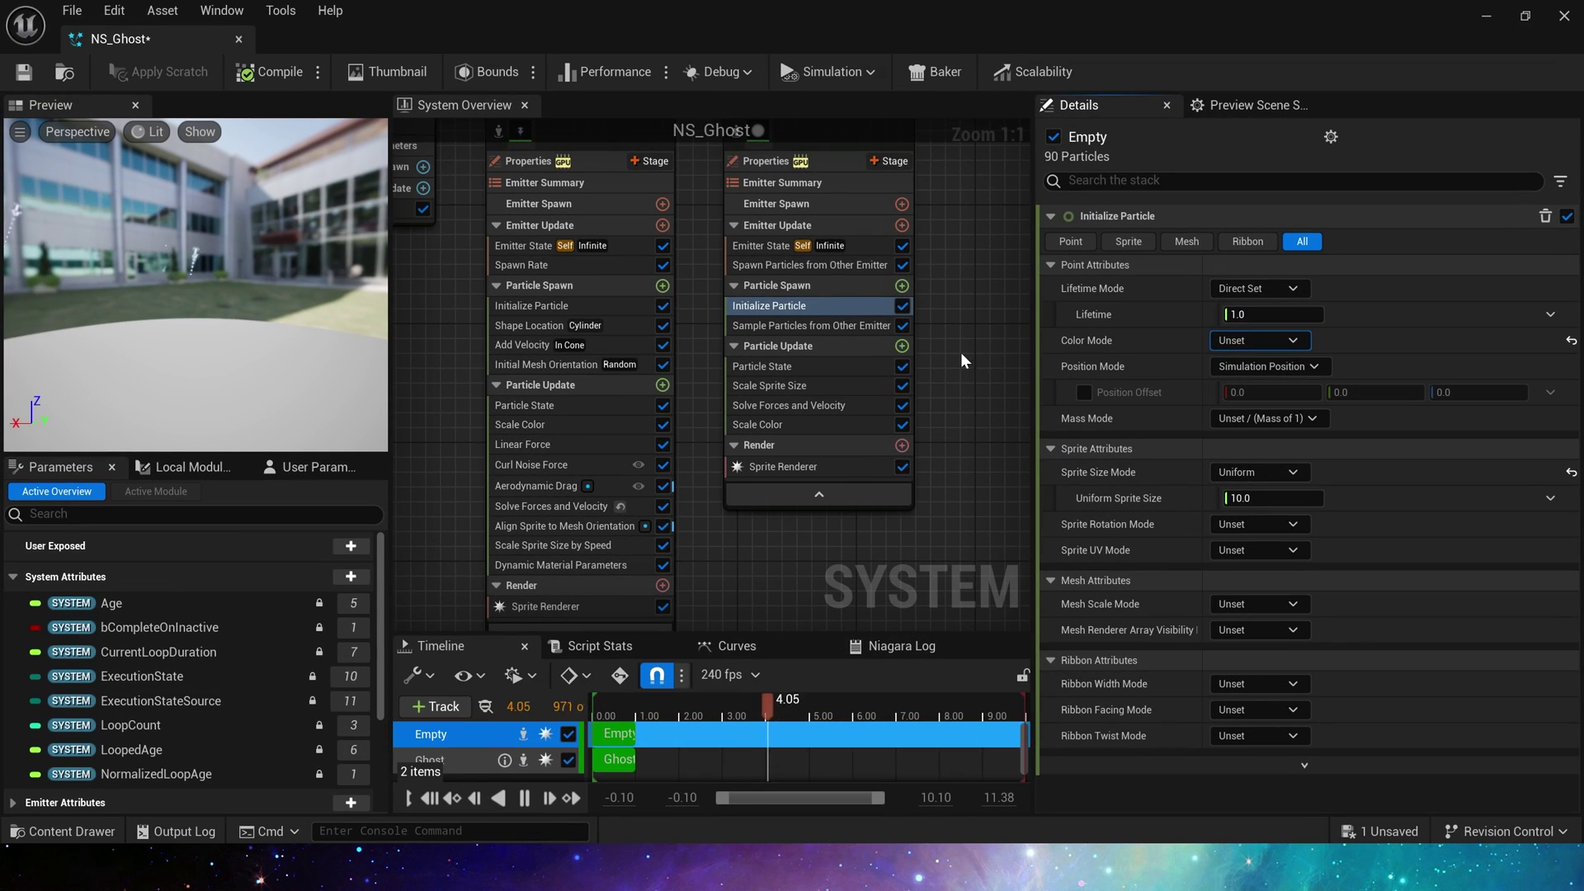
Raise the Spawn Rate in Empty's Spawn Particles from Other Emitter module and preview the denser trails in the level
click(831, 266)
click(1255, 295)
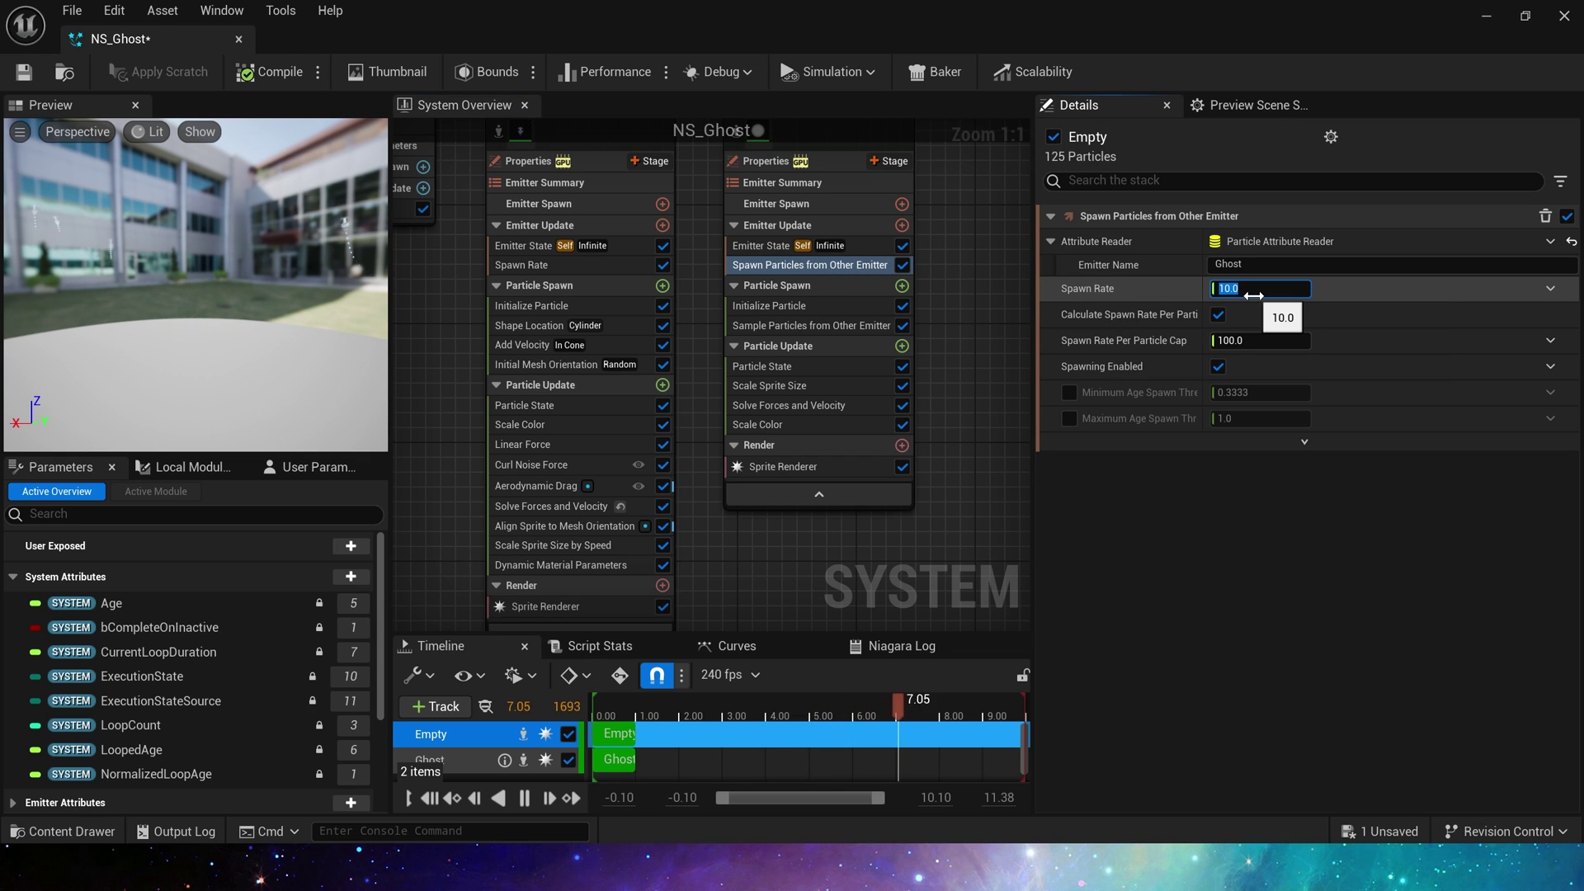
key(super+Down)
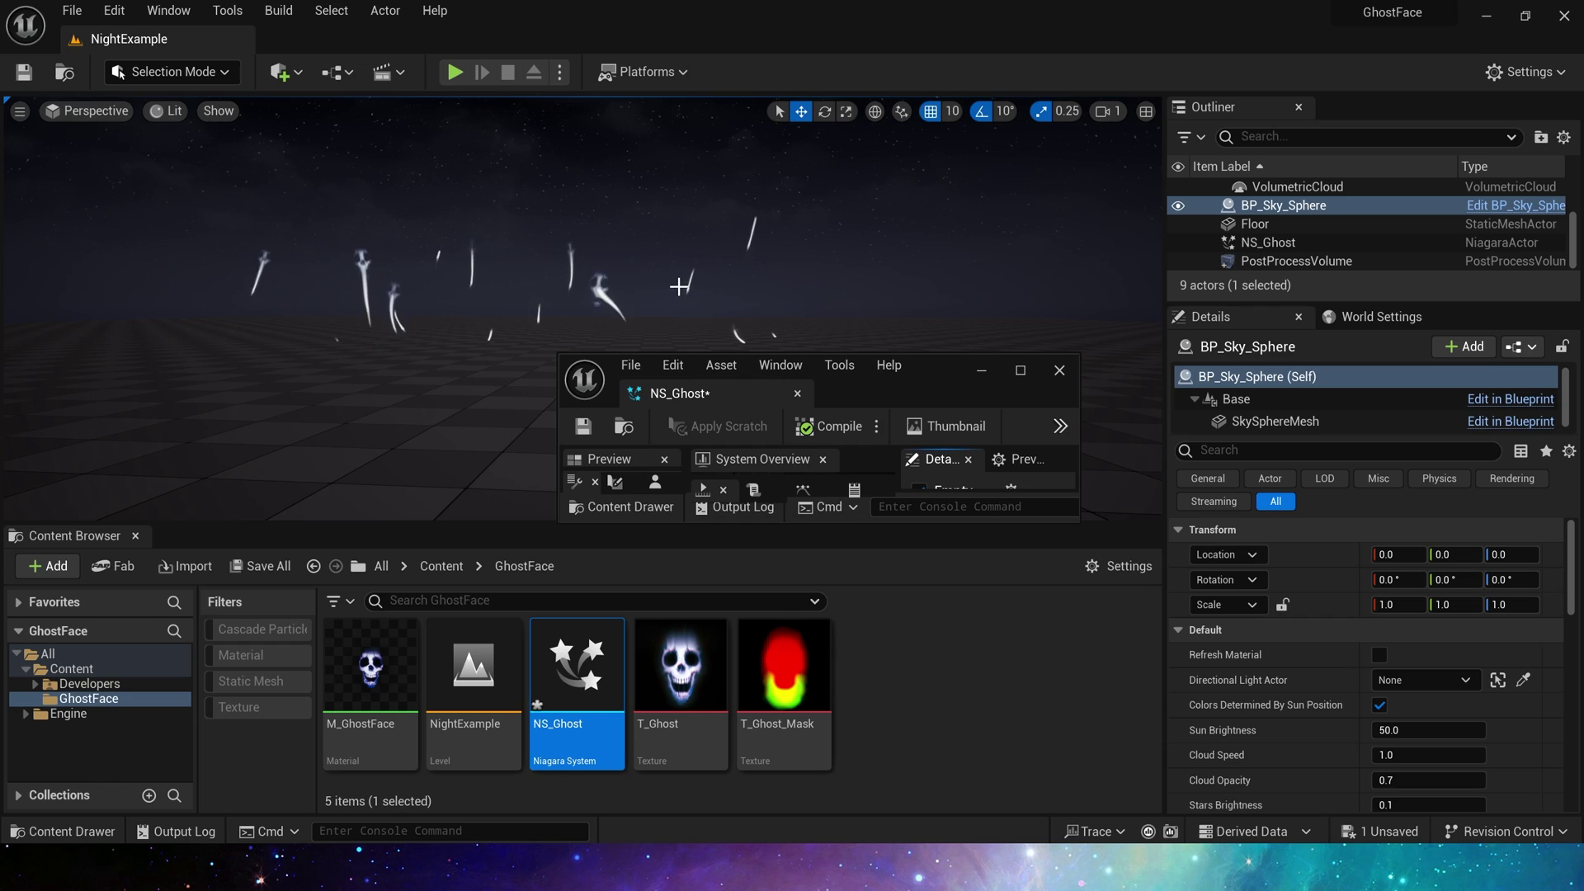
double_click(940, 379)
Set the Scale Curve of Empty's Scale Color module to 0.1 and preview the trails in the level
click(849, 422)
click(1273, 528)
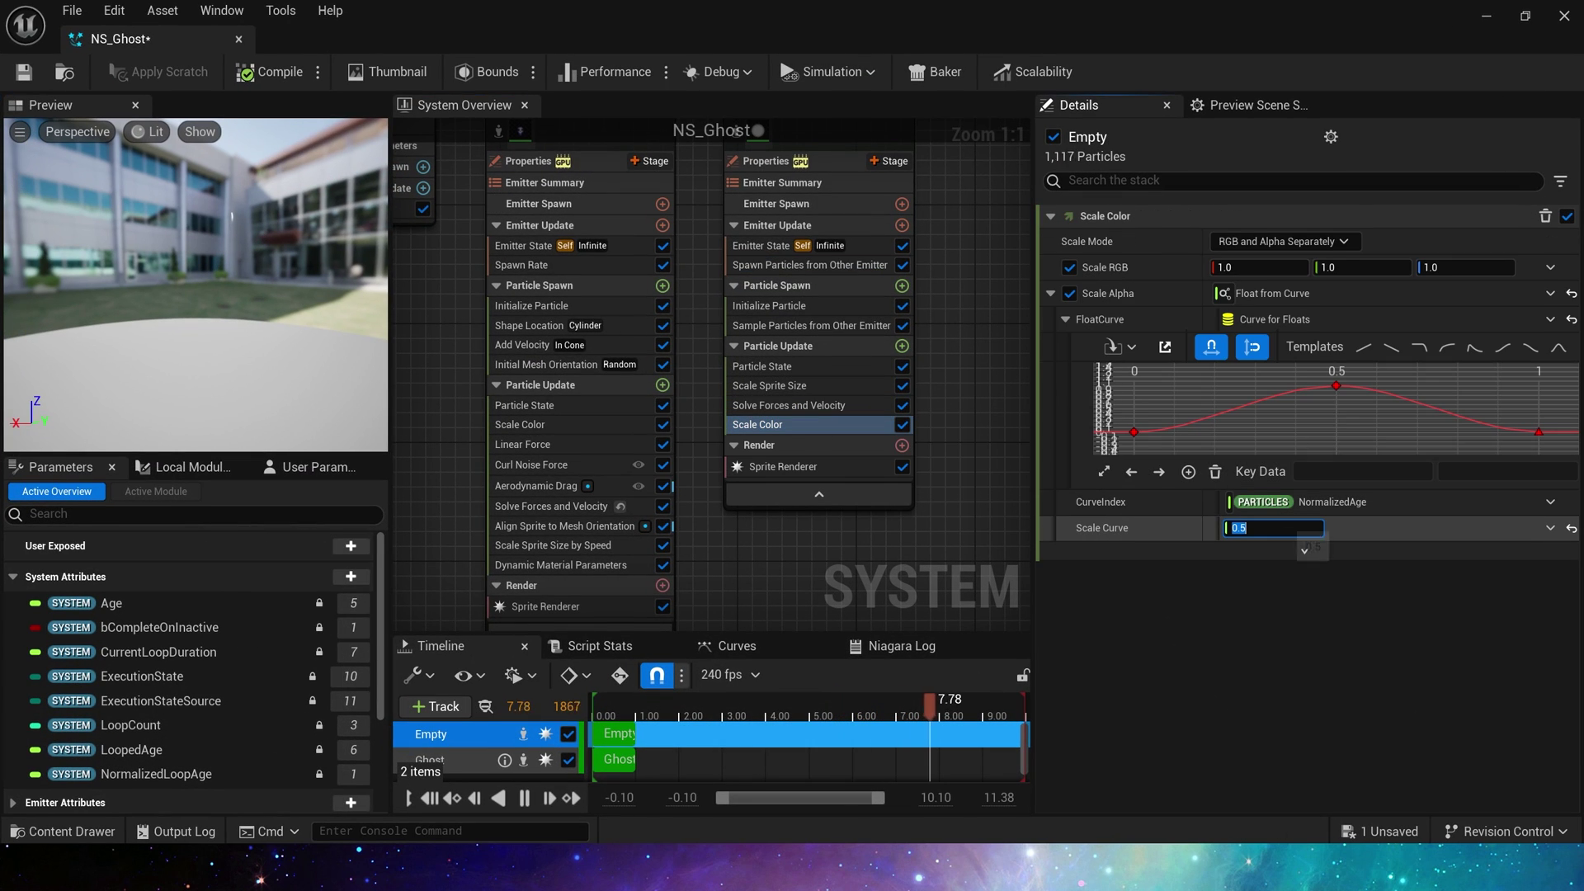
key(super+Down)
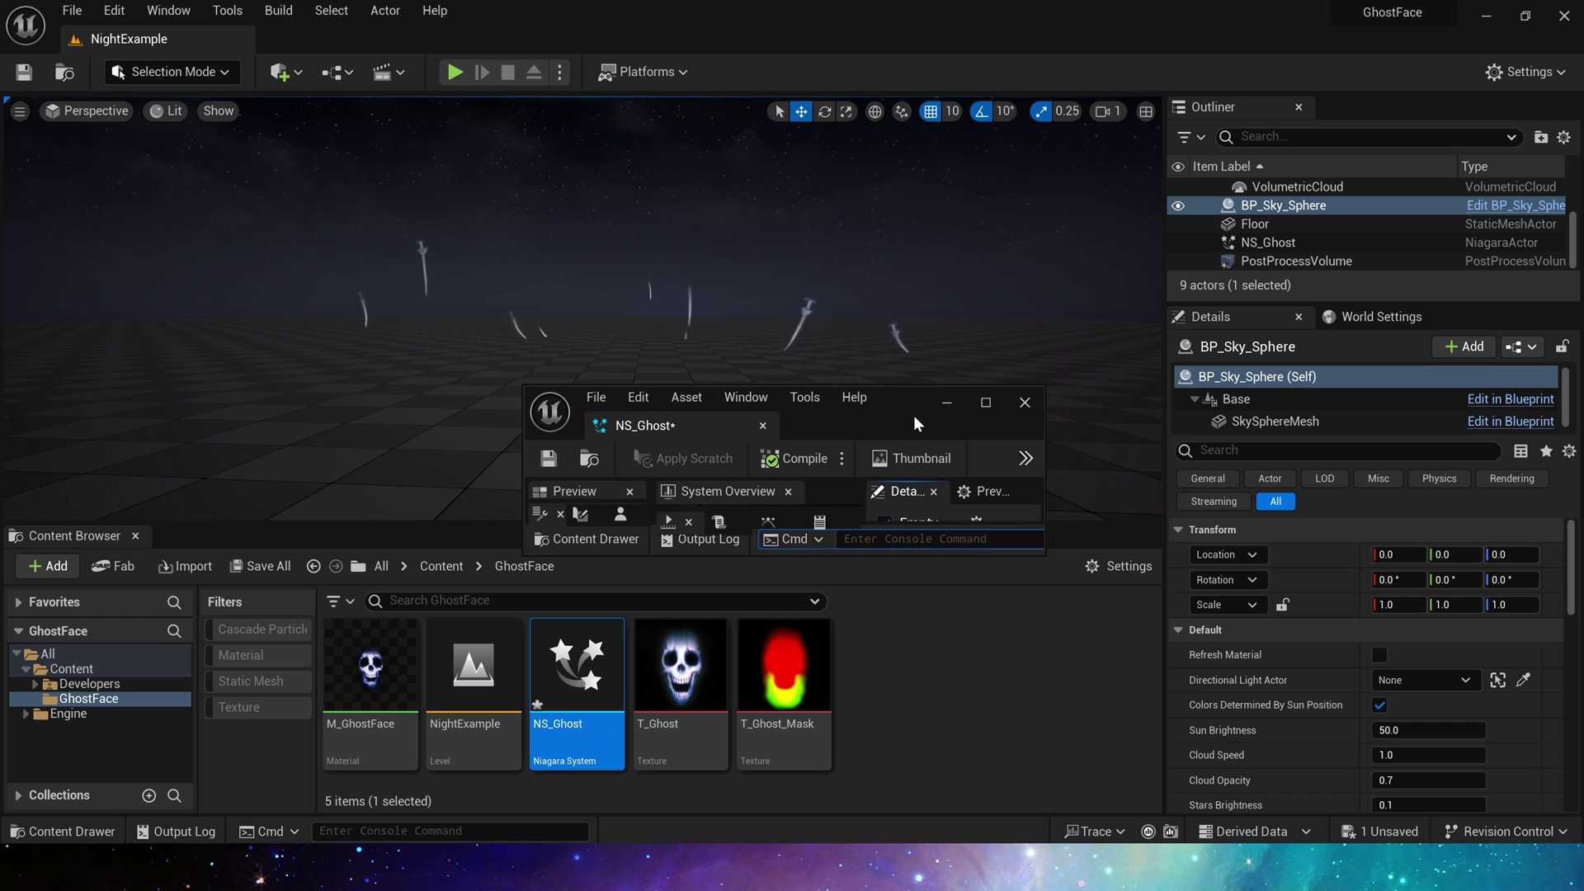
double_click(913, 423)
Set the Uniform Sprite Size to 30 in Empty's Initialize Particle module and preview the trails in the level
click(805, 303)
click(1255, 491)
text(30)
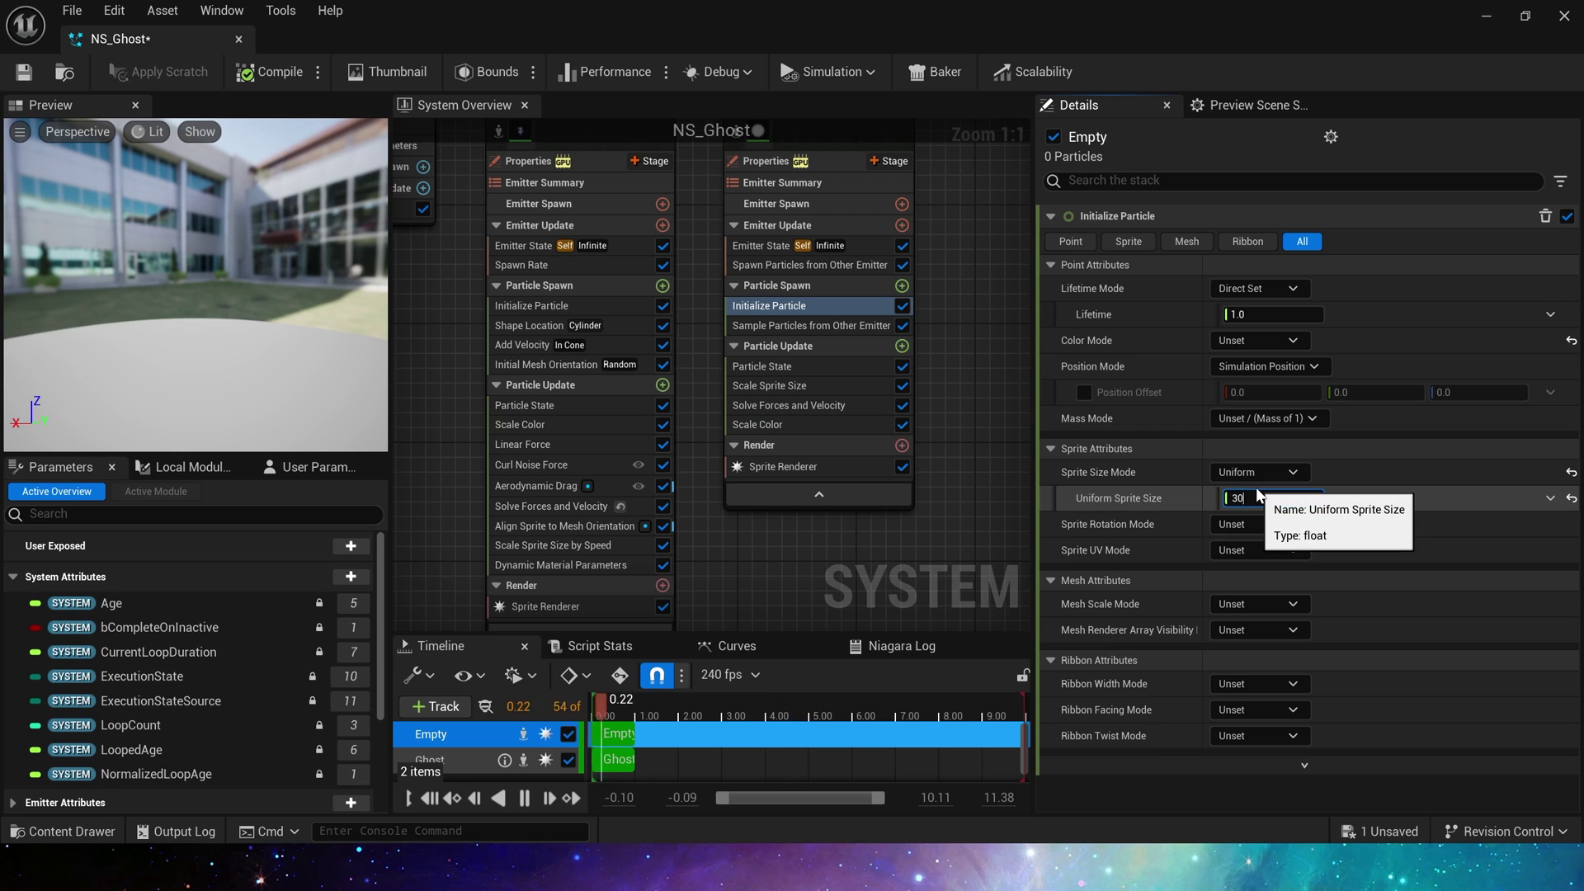
key(super+Down)
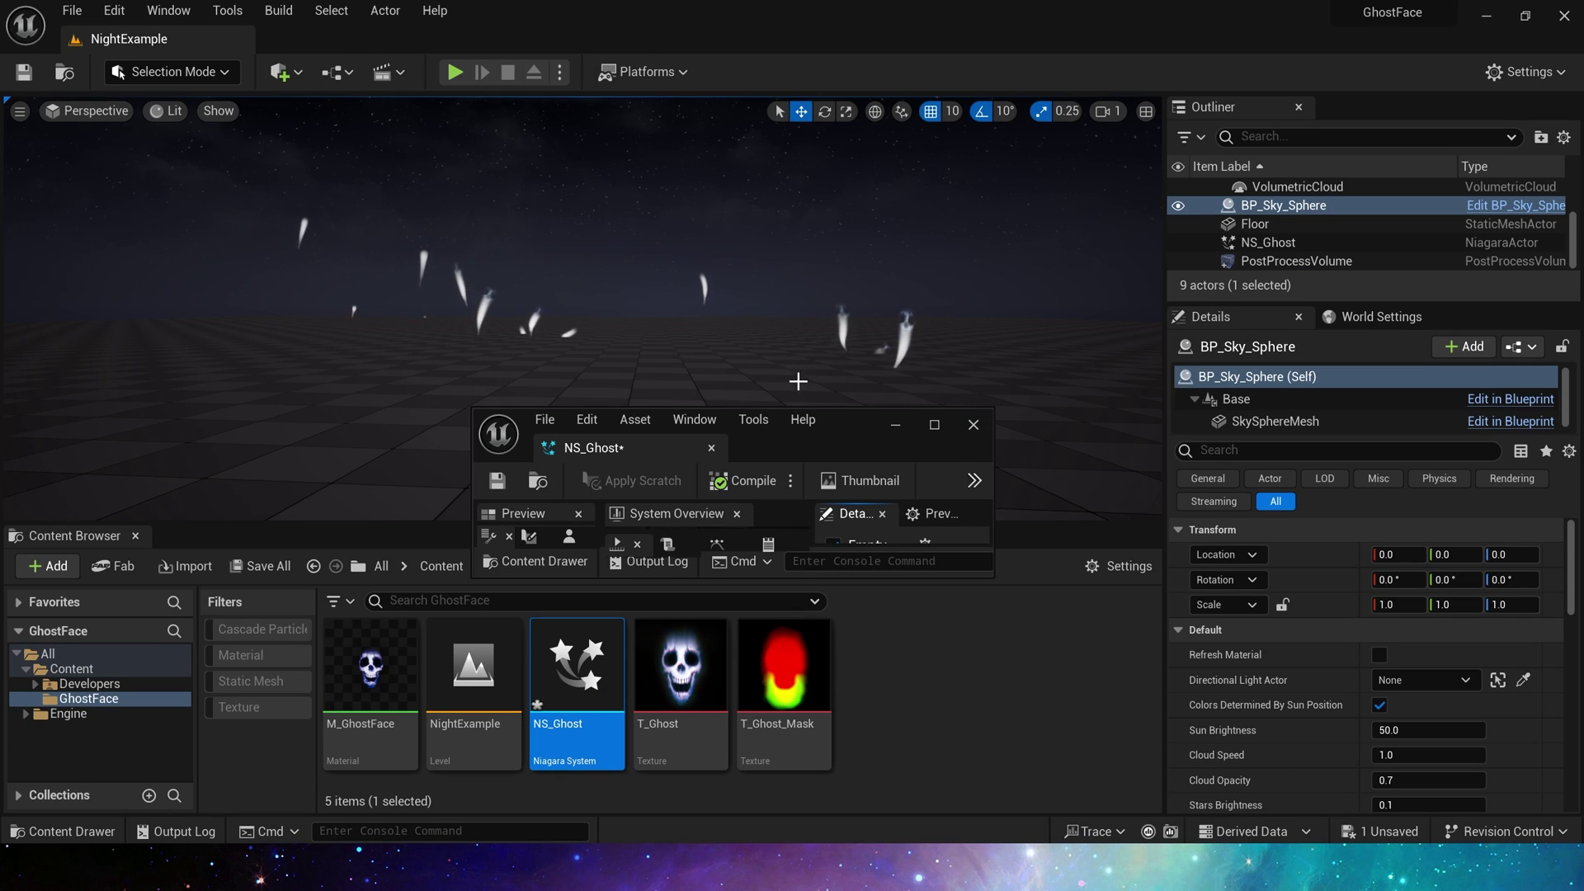
double_click(869, 435)
Lower the Scale Curve of Empty's Scale Color module to 0.01 and preview the trails in the level
click(806, 424)
click(1270, 528)
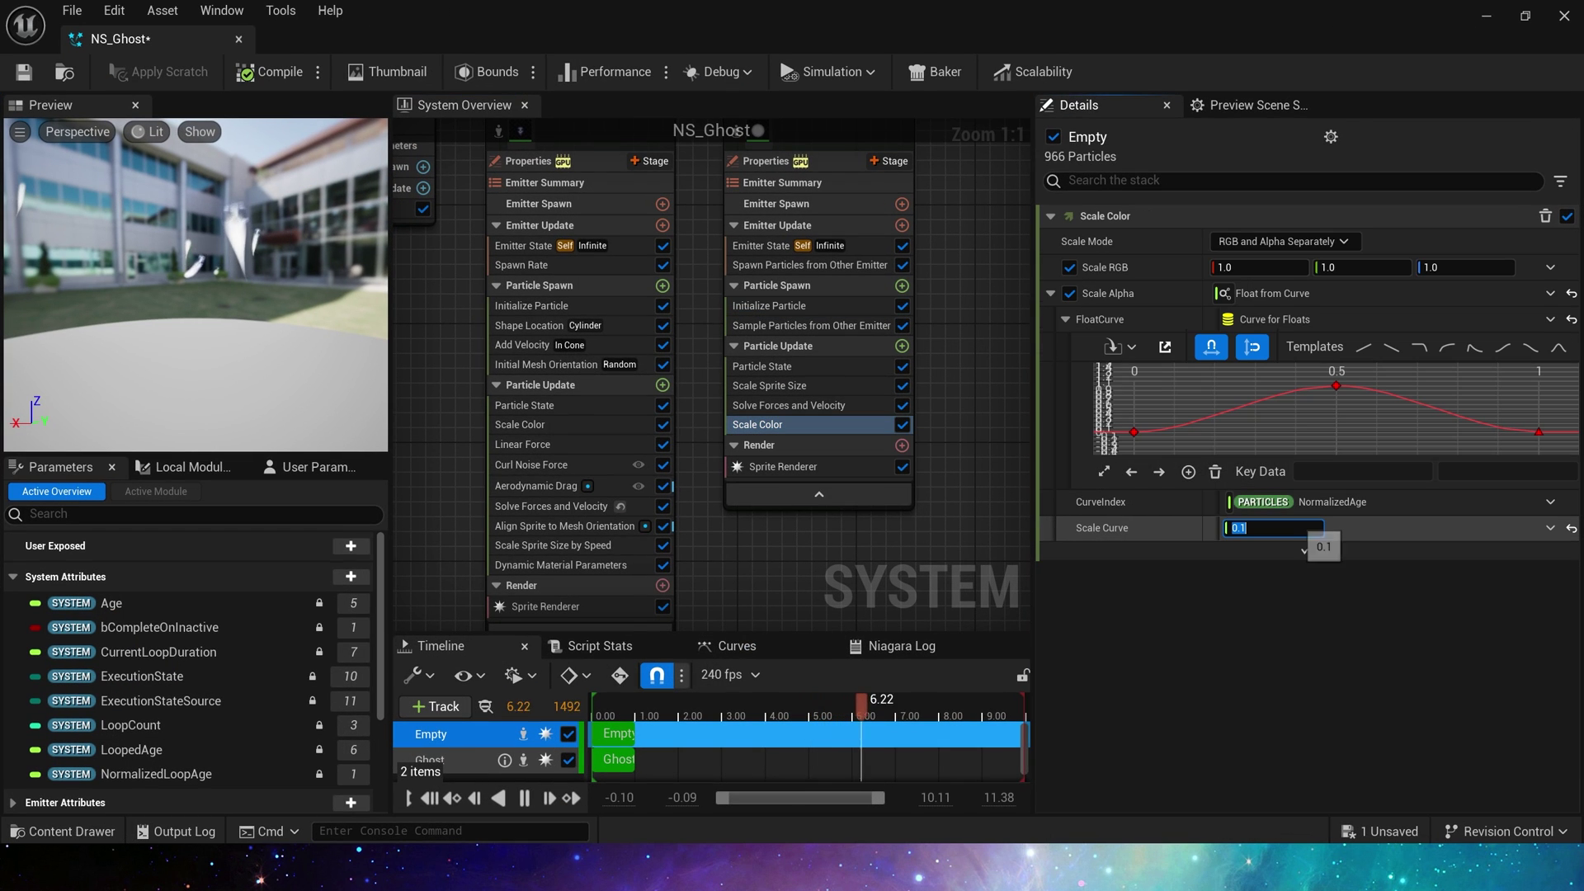
text(0)
key(super+Down)
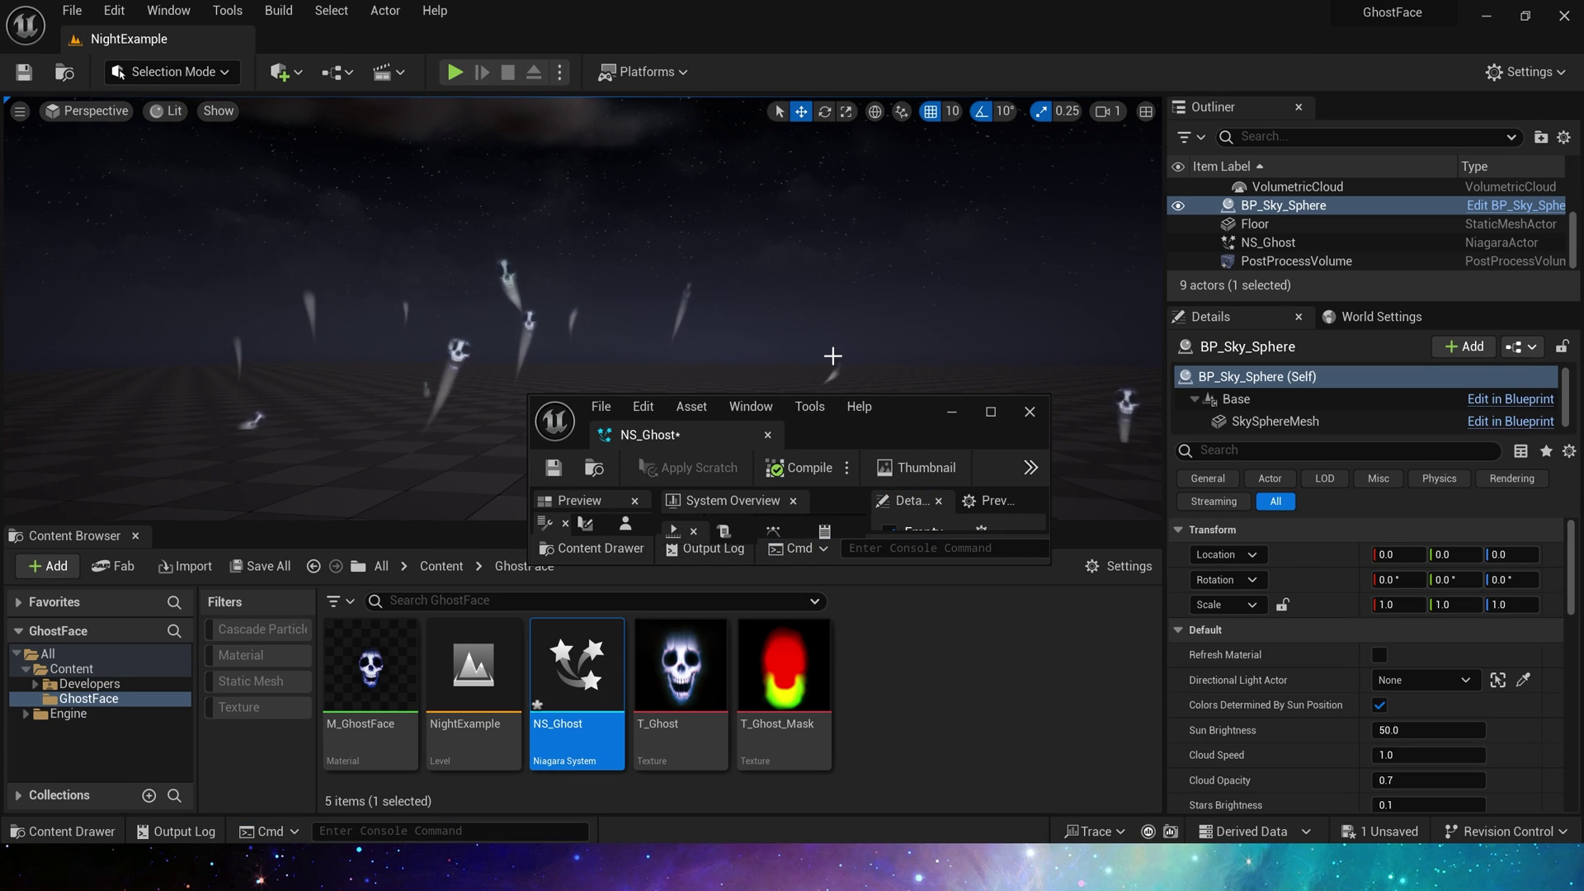
double_click(889, 419)
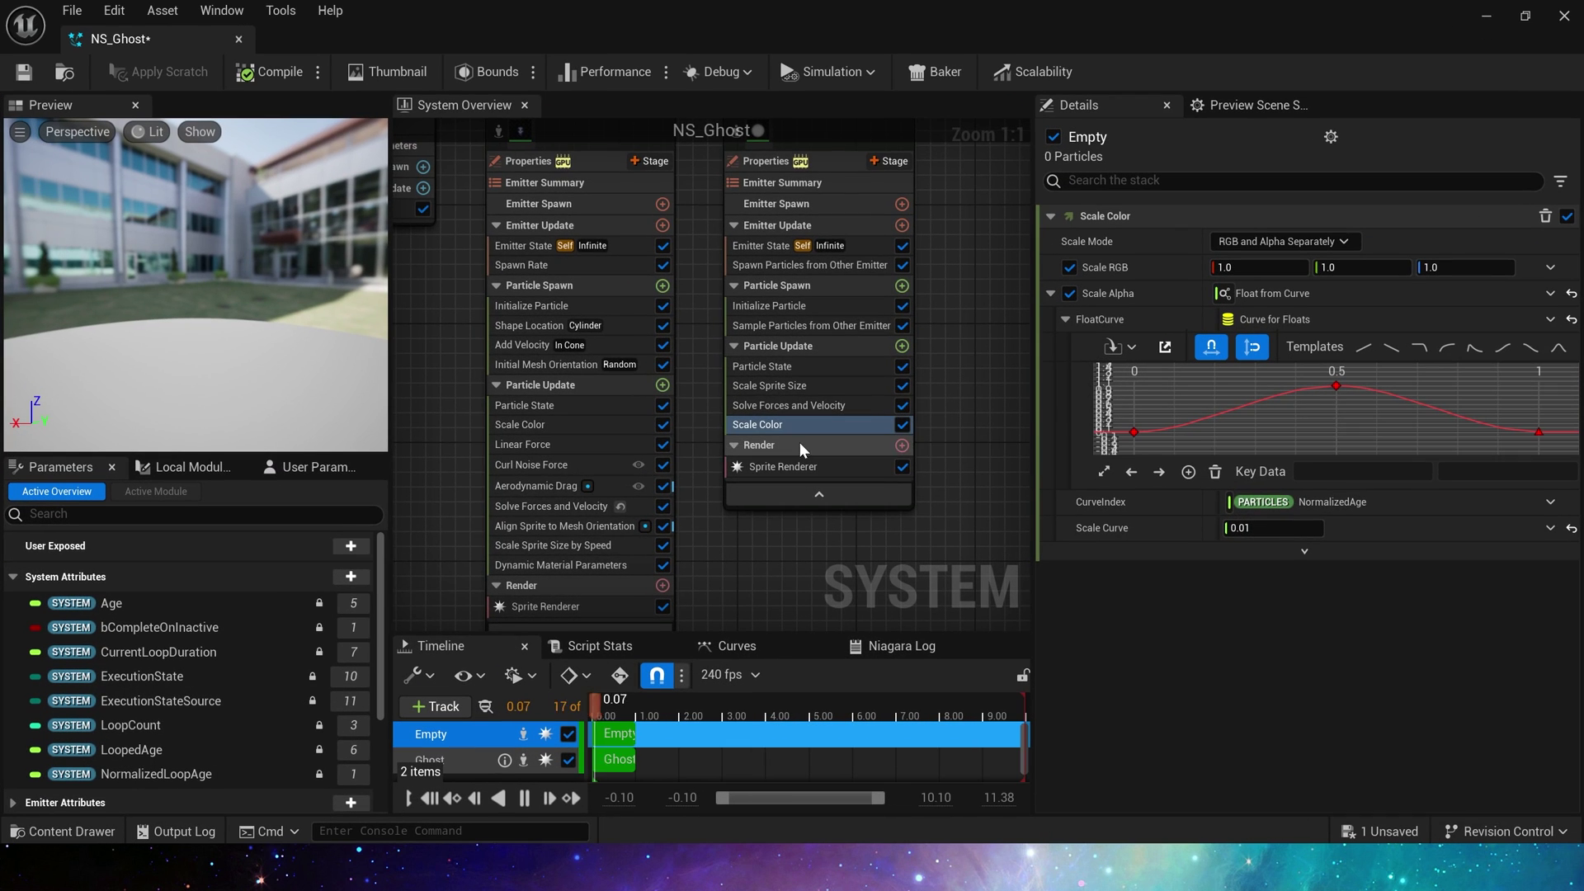
Examine the Sort Order Hint in the Rendering settings of Empty's Sprite Renderer
click(859, 352)
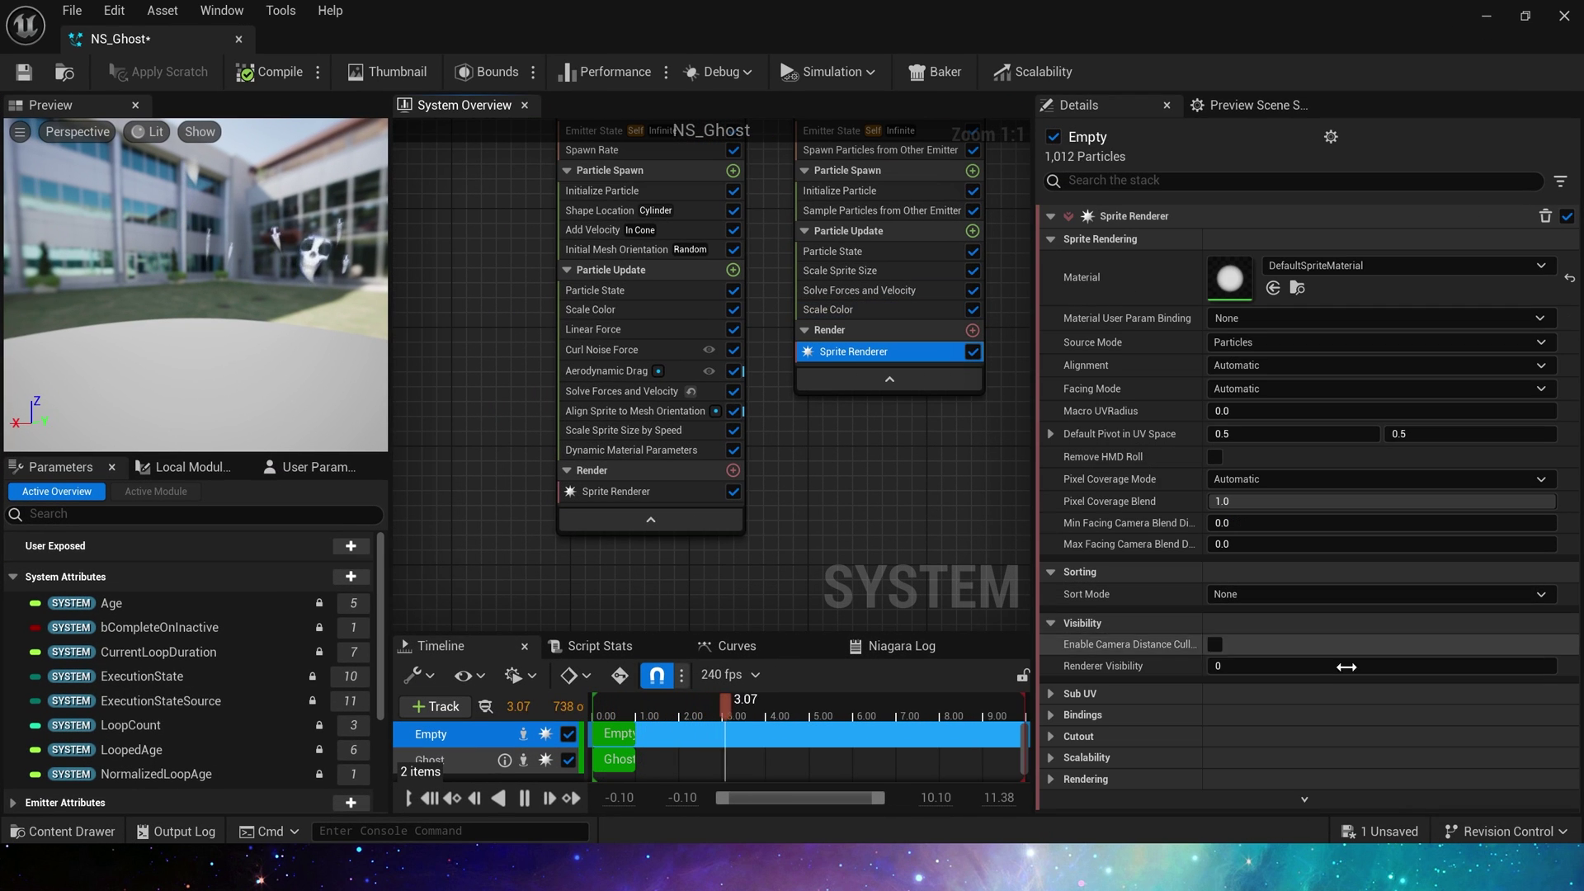
click(1048, 758)
click(1048, 757)
scroll(1064, 752, down, 1)
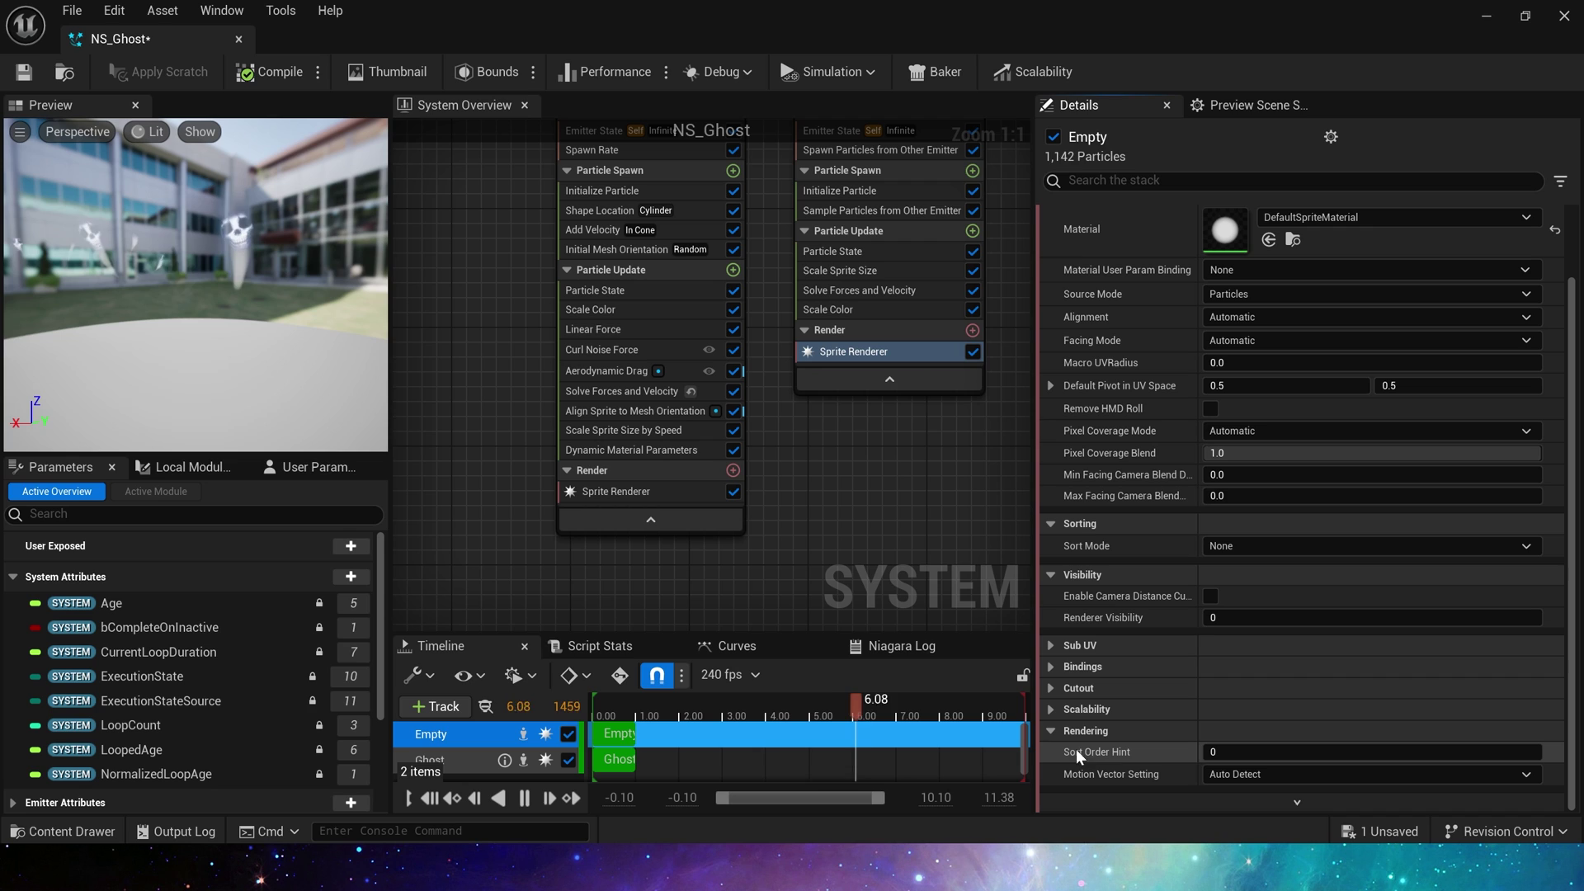
click(1262, 774)
click(1259, 771)
click(1231, 750)
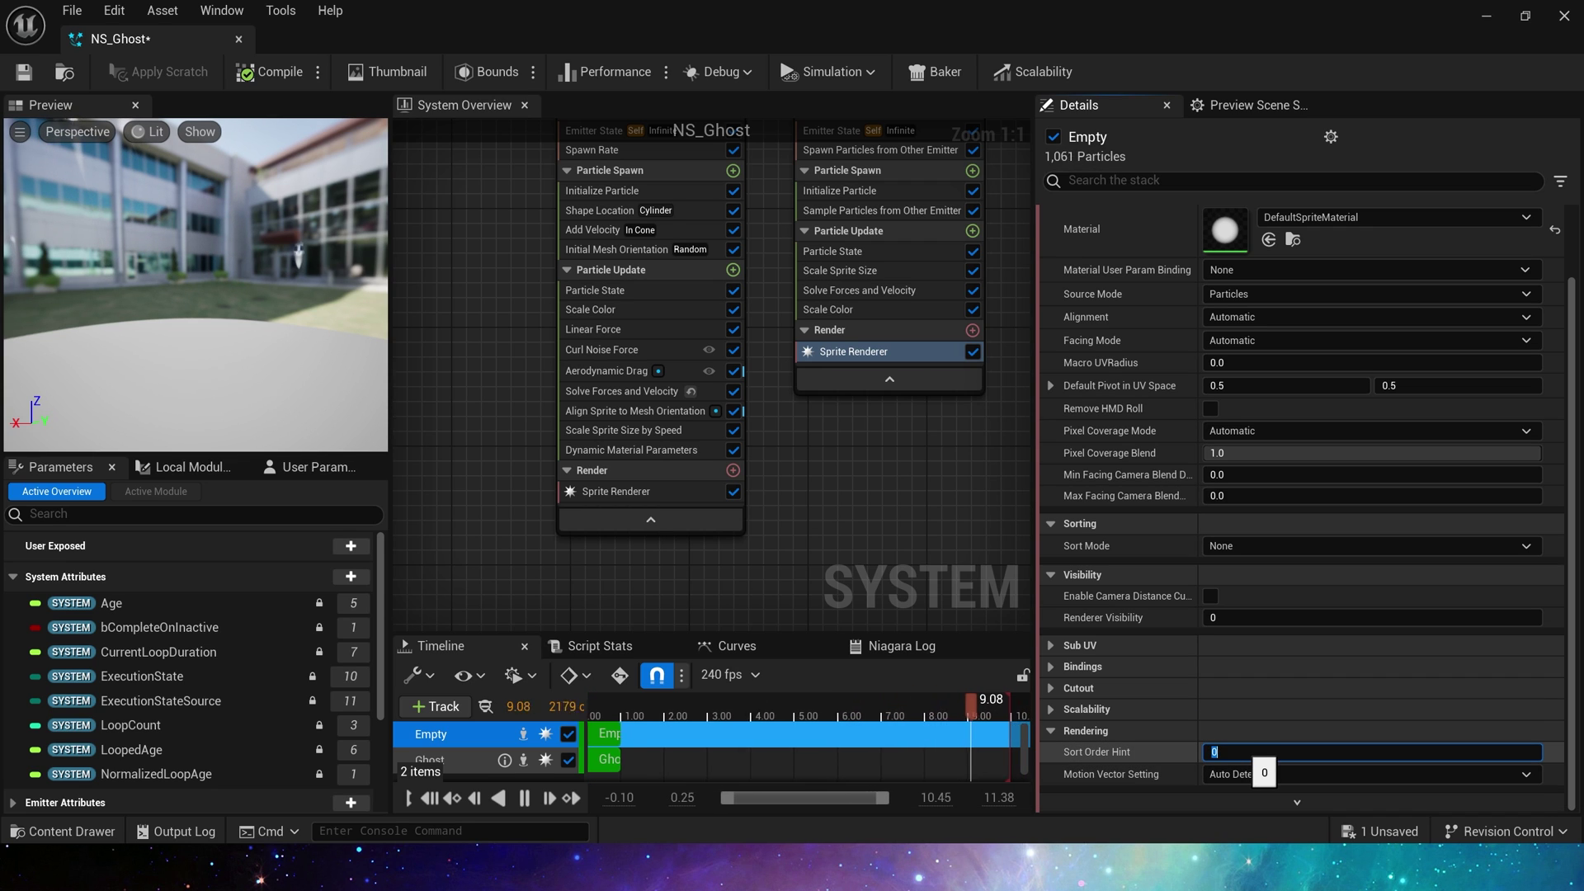
Try Sort Order Hints of 1 and 5 on Ghost's Sprite Renderer, restore its default, and recheck the hint on Empty's renderer
click(690, 492)
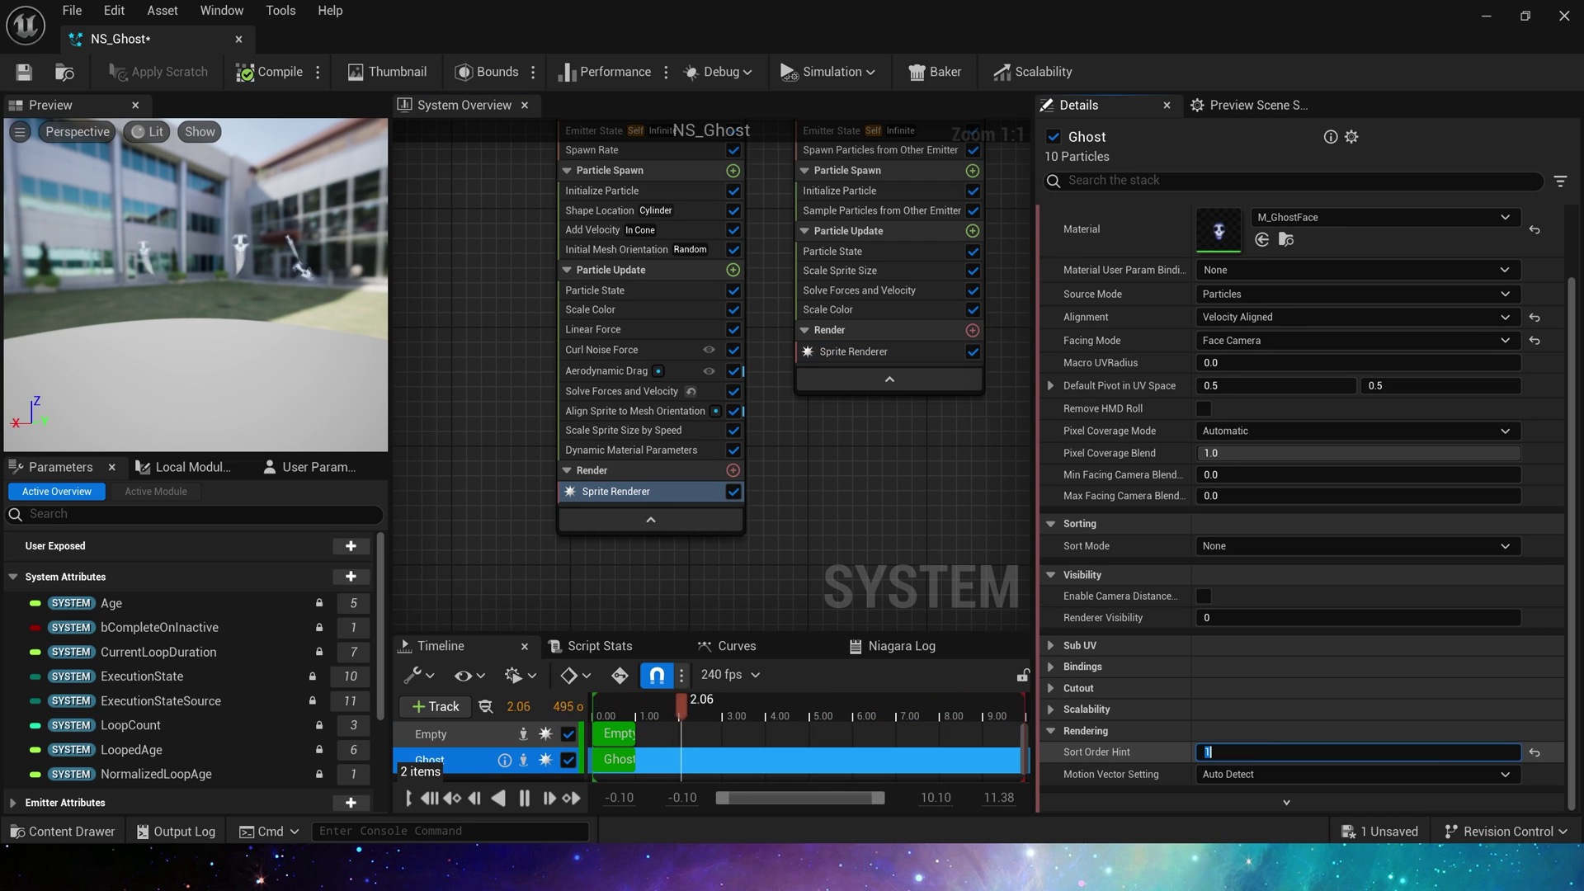
click(915, 354)
click(1265, 747)
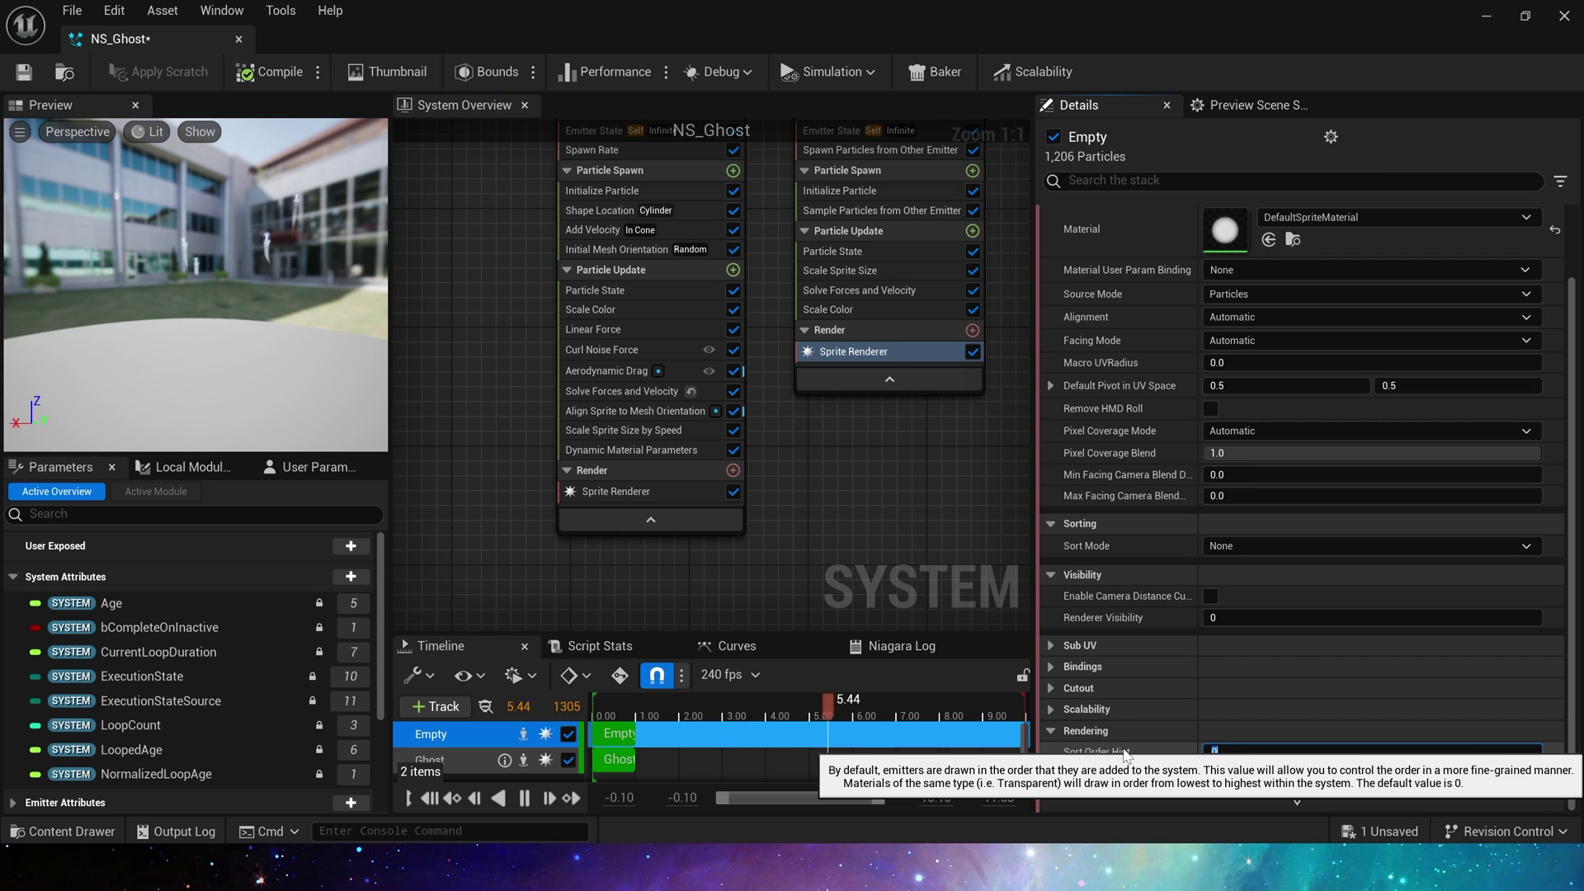
click(631, 492)
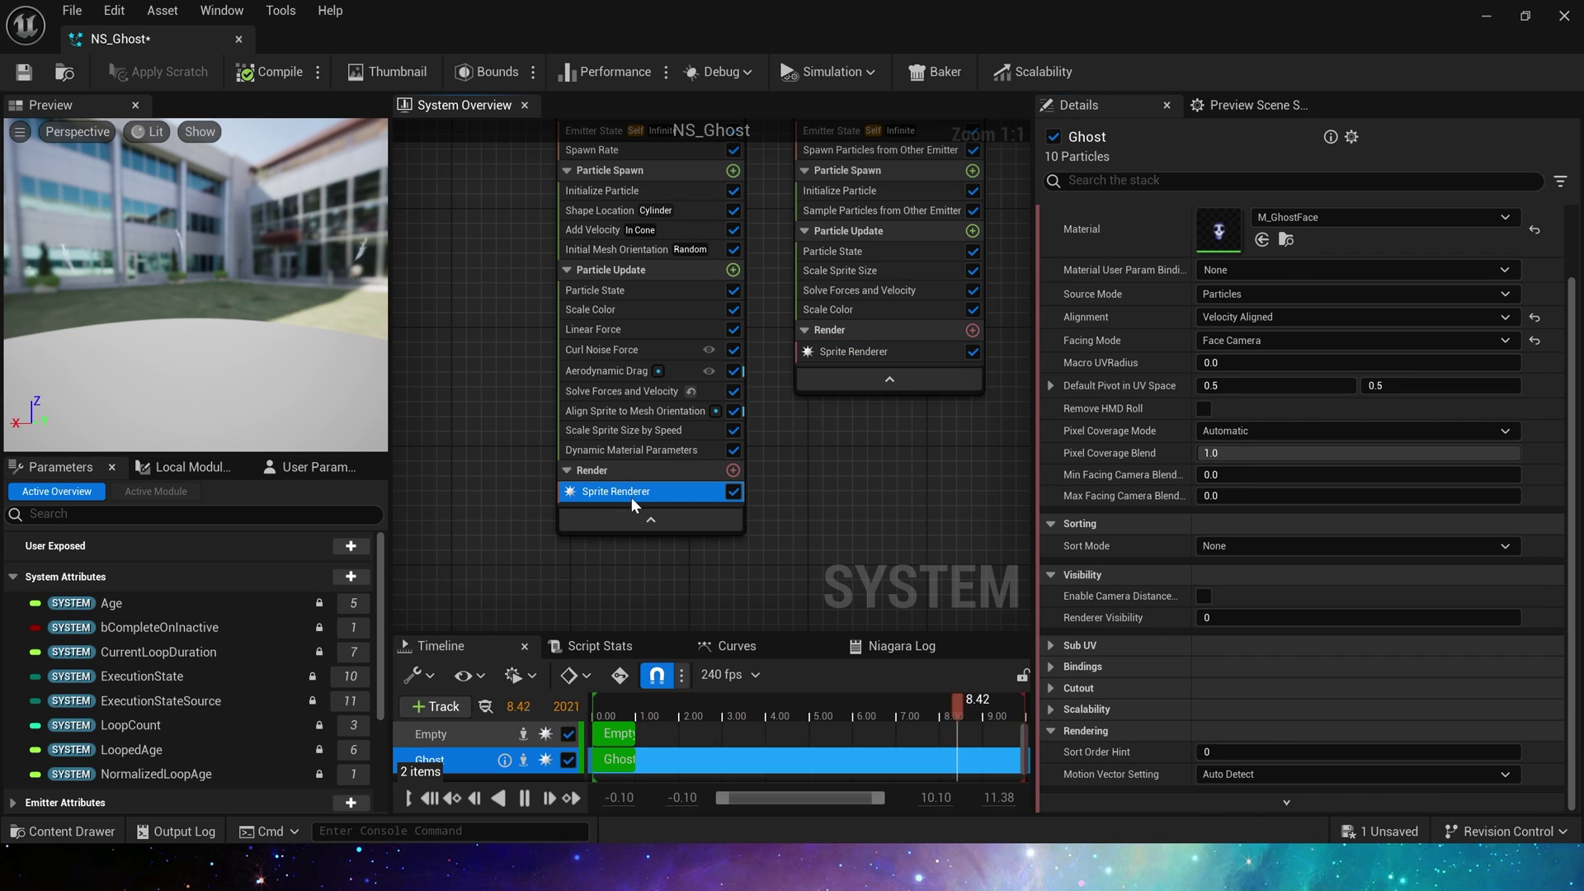
click(1291, 751)
text(5)
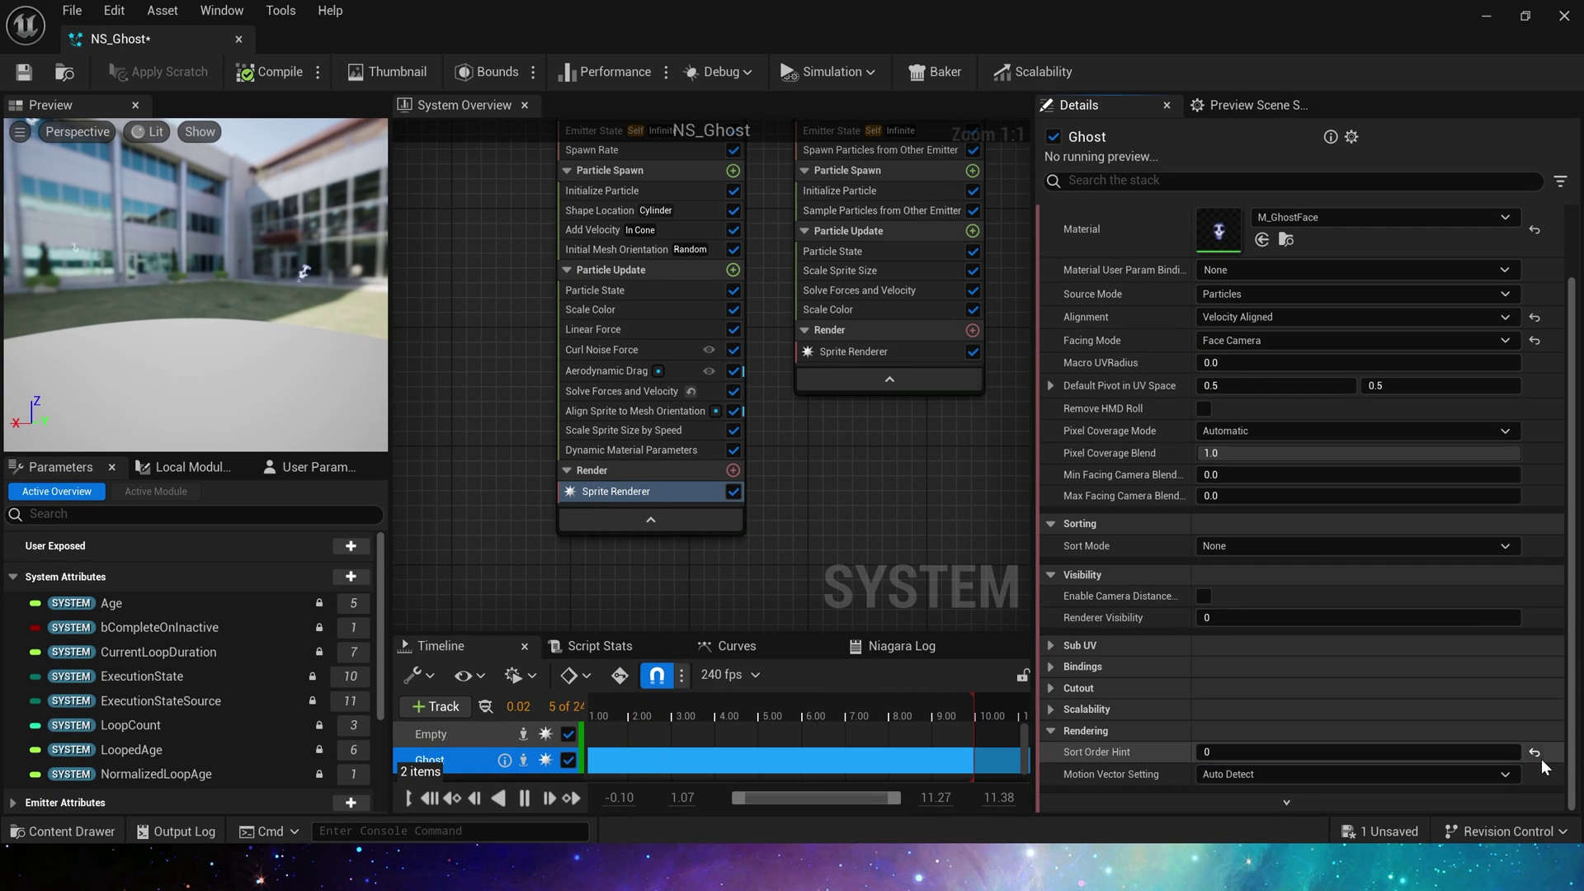
click(803, 347)
click(1291, 751)
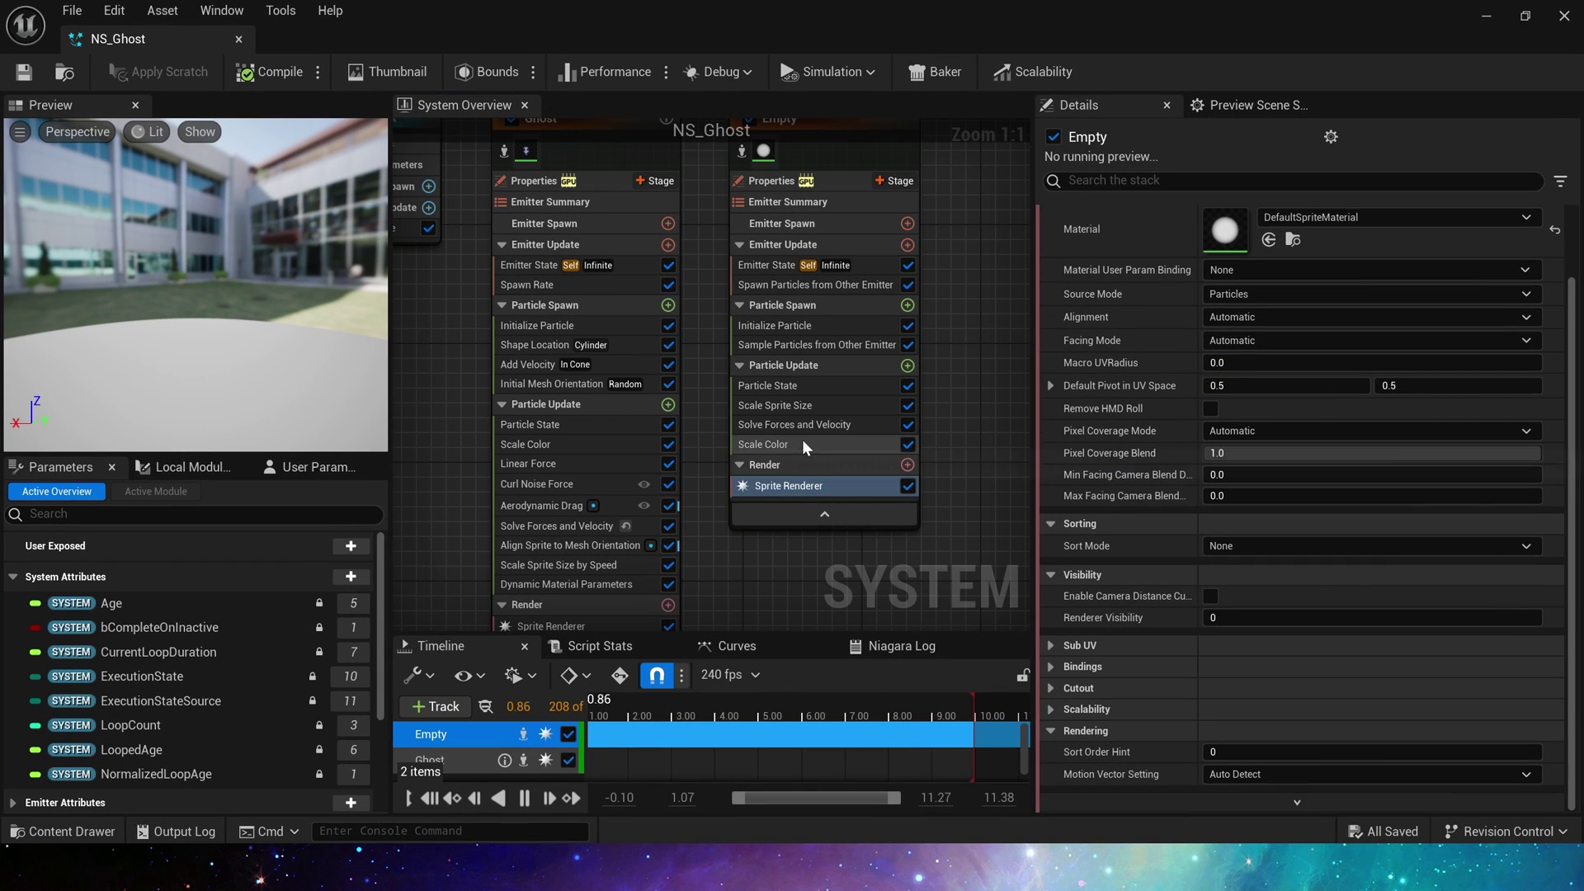
Adjust the Scale Curve in Empty's Scale Color module and look around the level to judge the trails' opacity
click(804, 445)
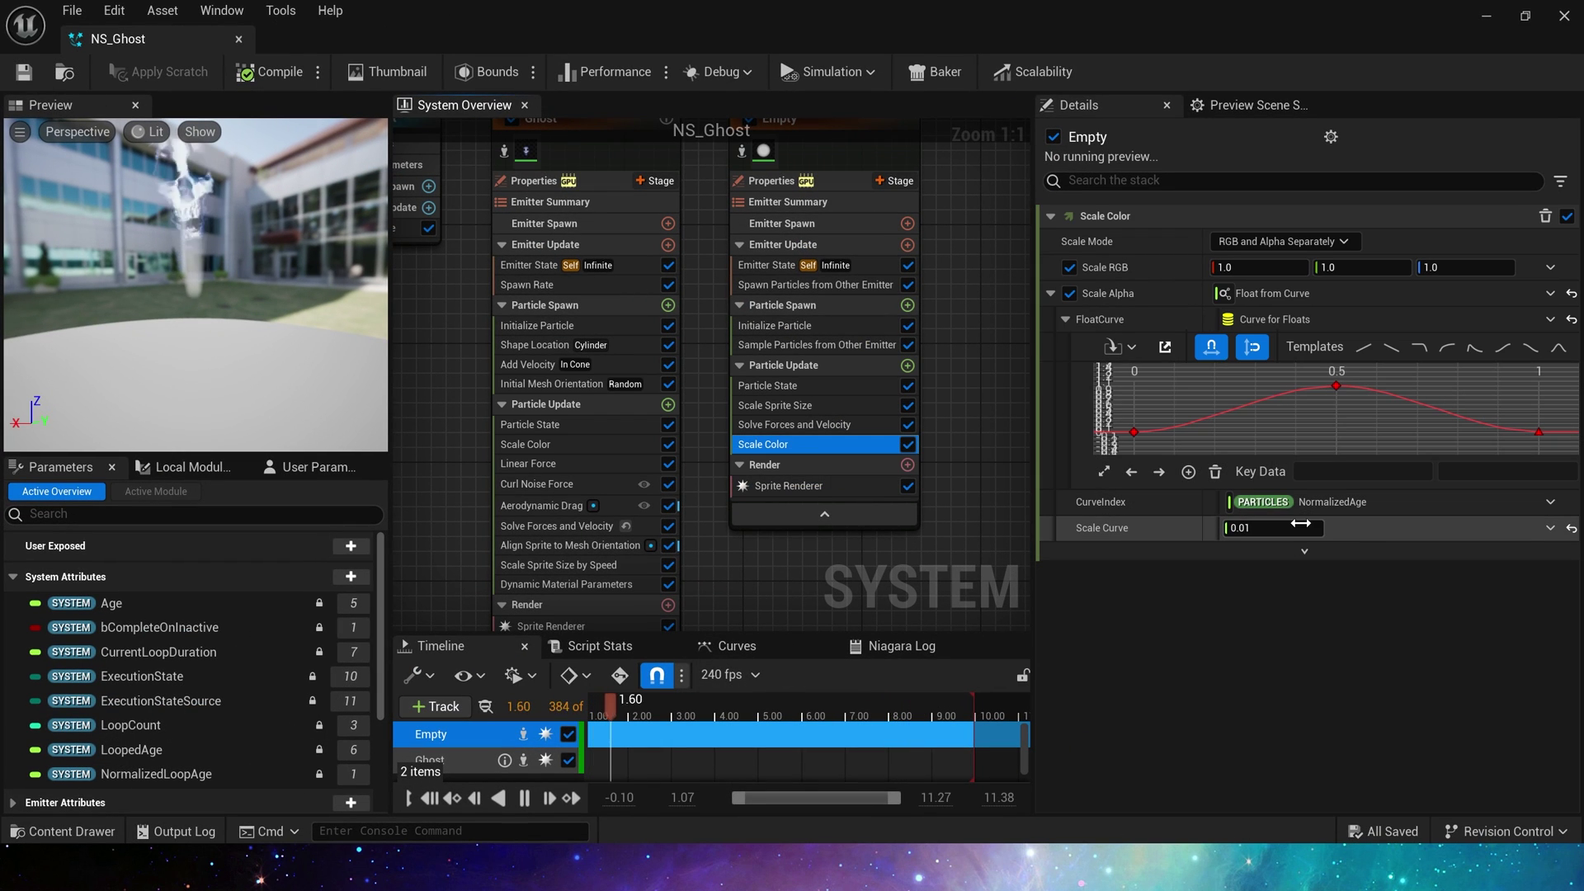
click(1274, 528)
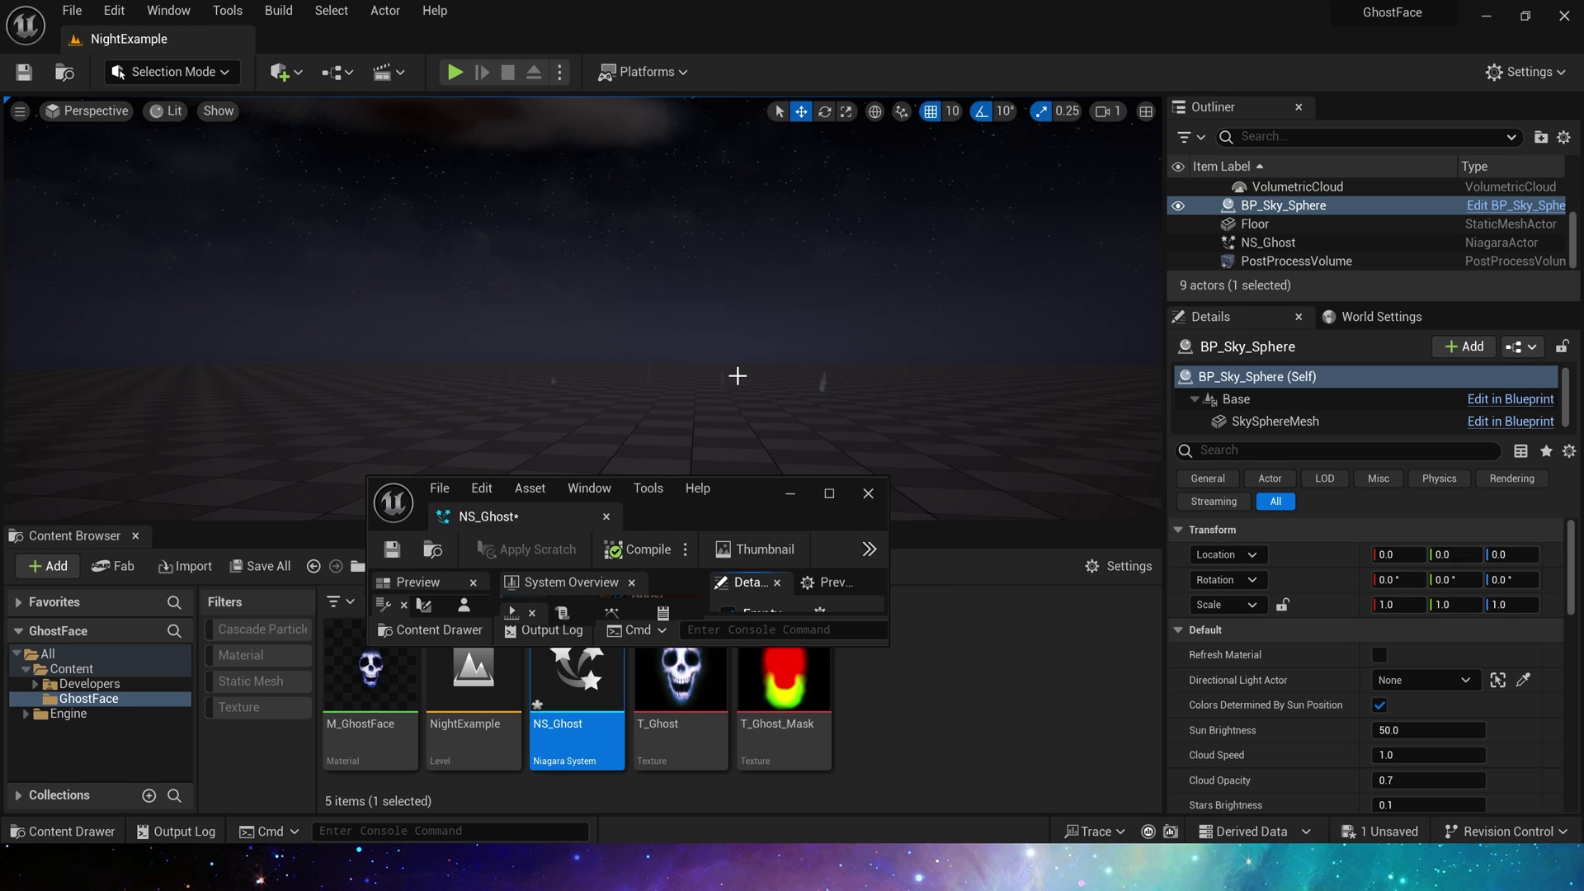
right_drag(738, 376, 685, 346)
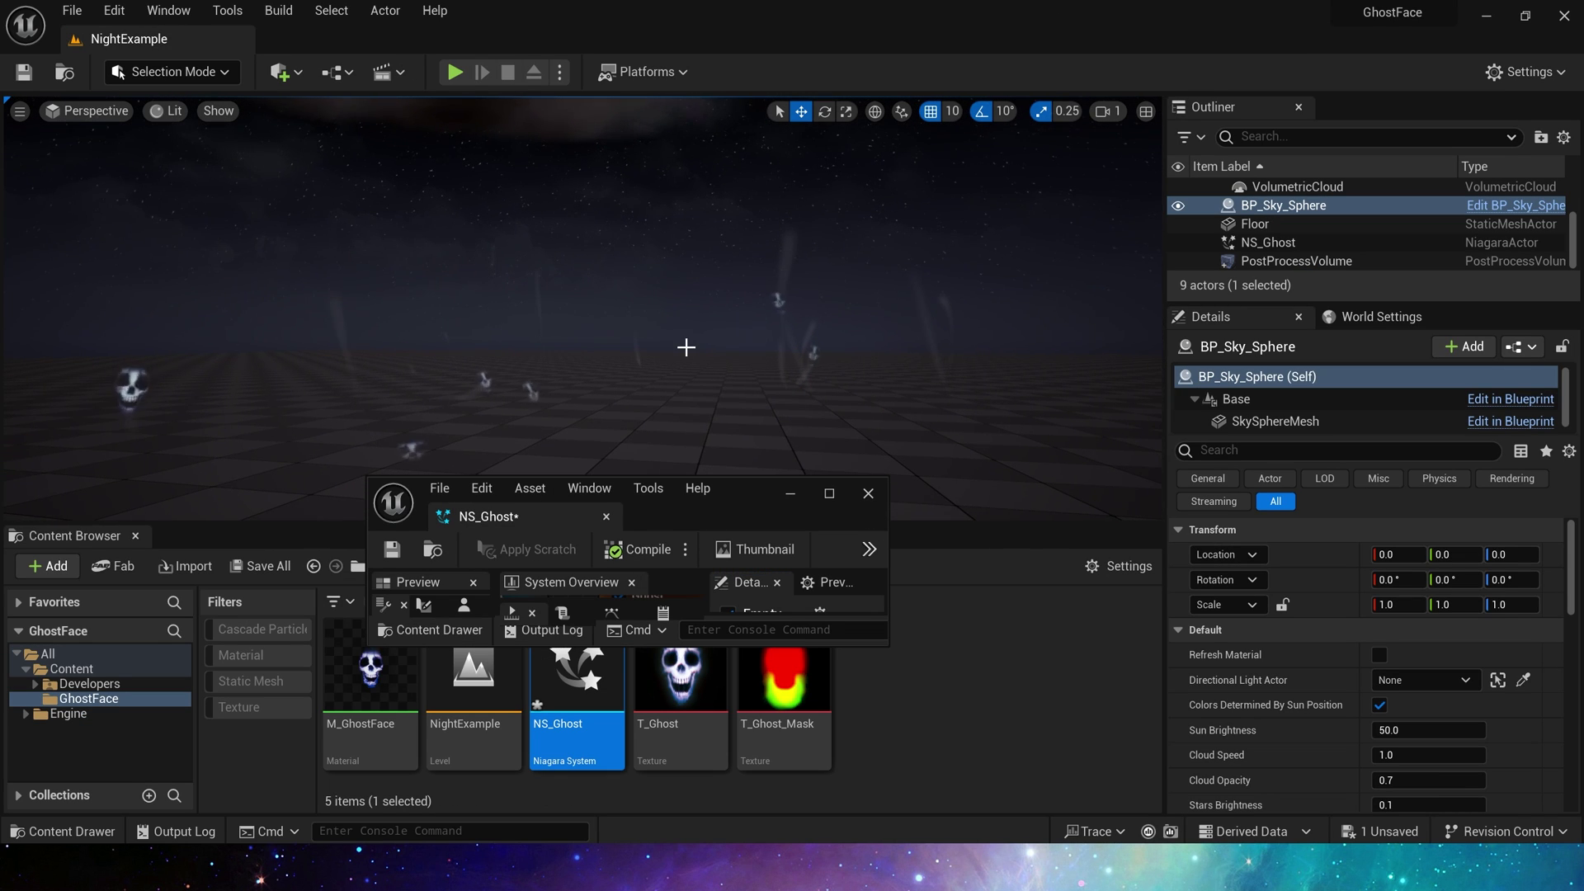